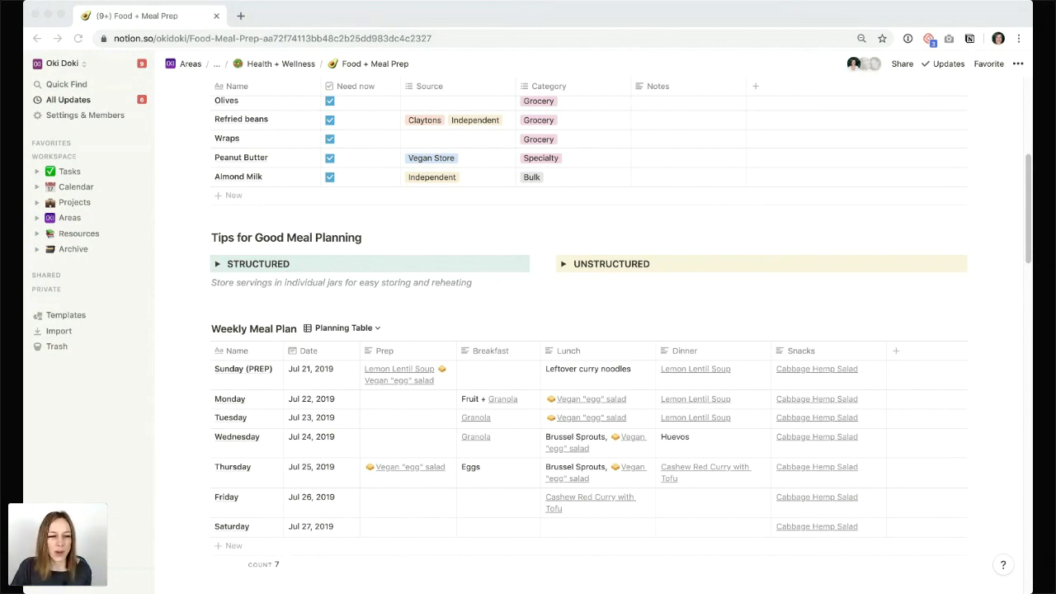
left_click(904, 65)
left_click(949, 263)
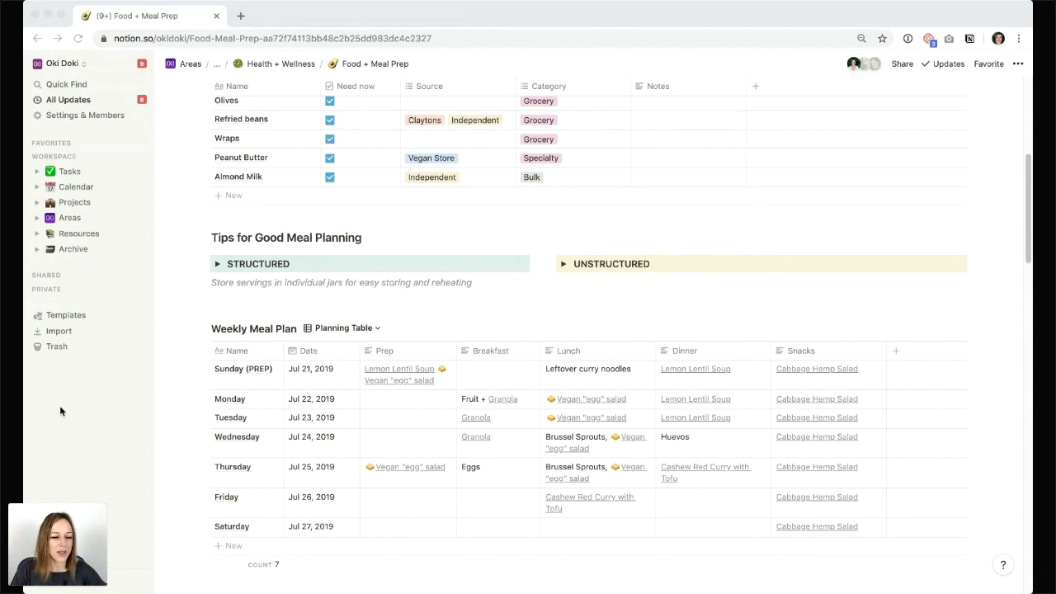
left_click(109, 215)
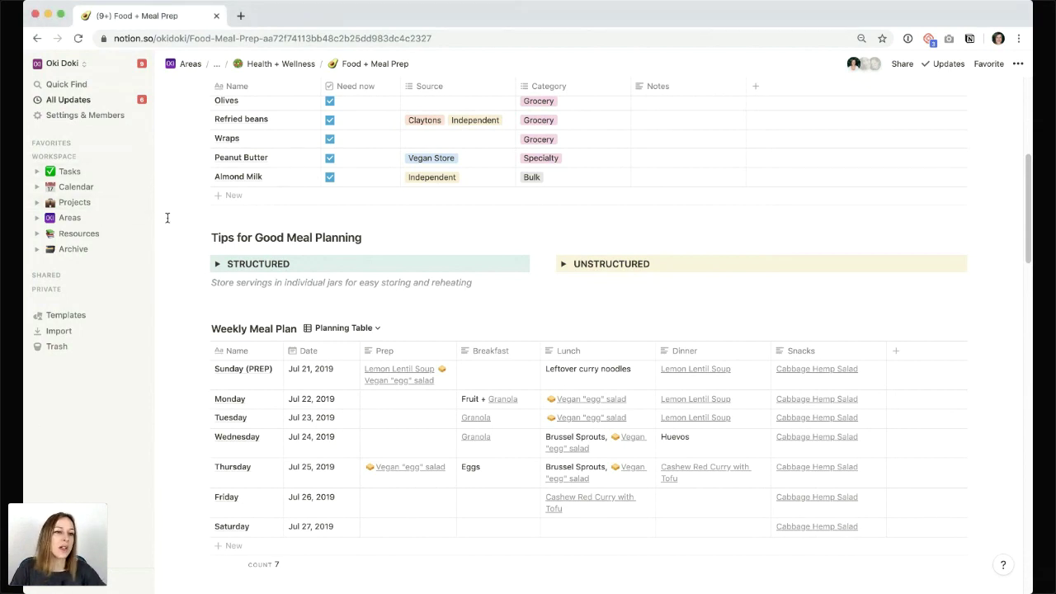
Review the workspace Calendar and Projects pages, showing Projects in its Calendar view and back in its master board view
left_click(76, 190)
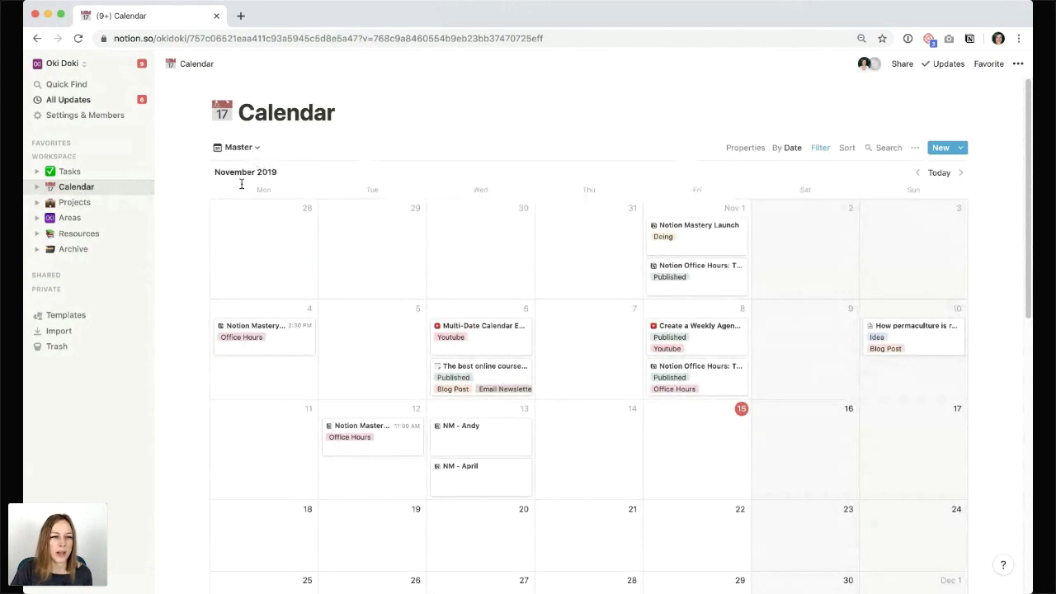
left_click(74, 203)
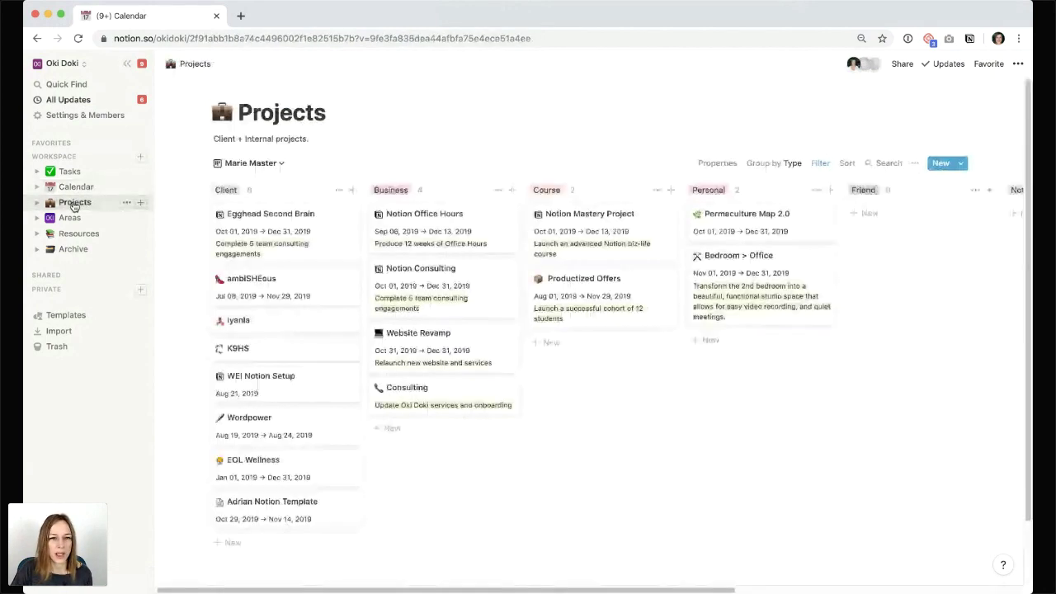
left_click(277, 163)
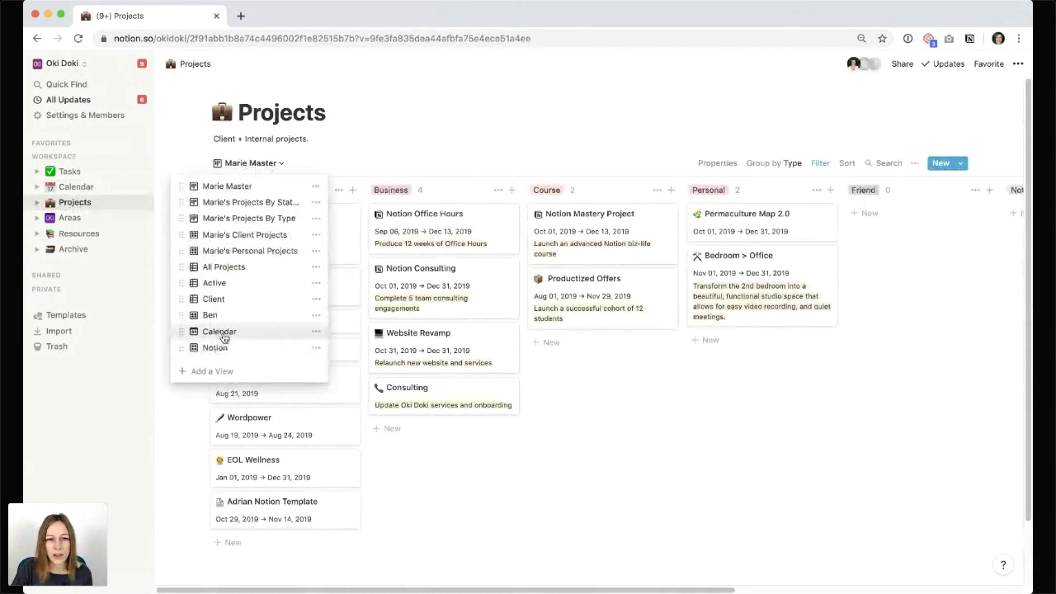
left_click(216, 331)
left_click(267, 165)
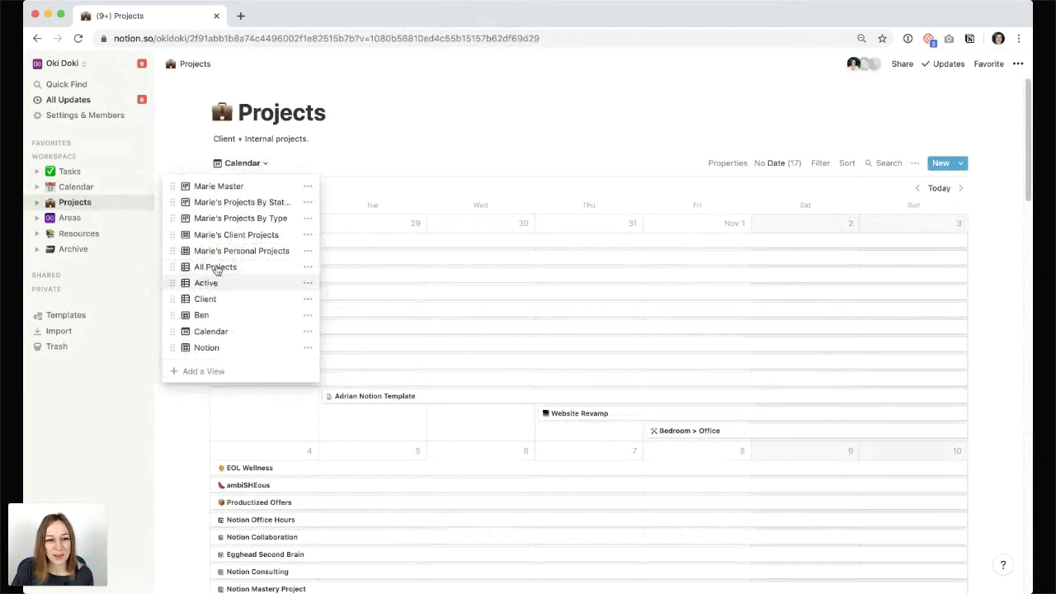
left_click(234, 189)
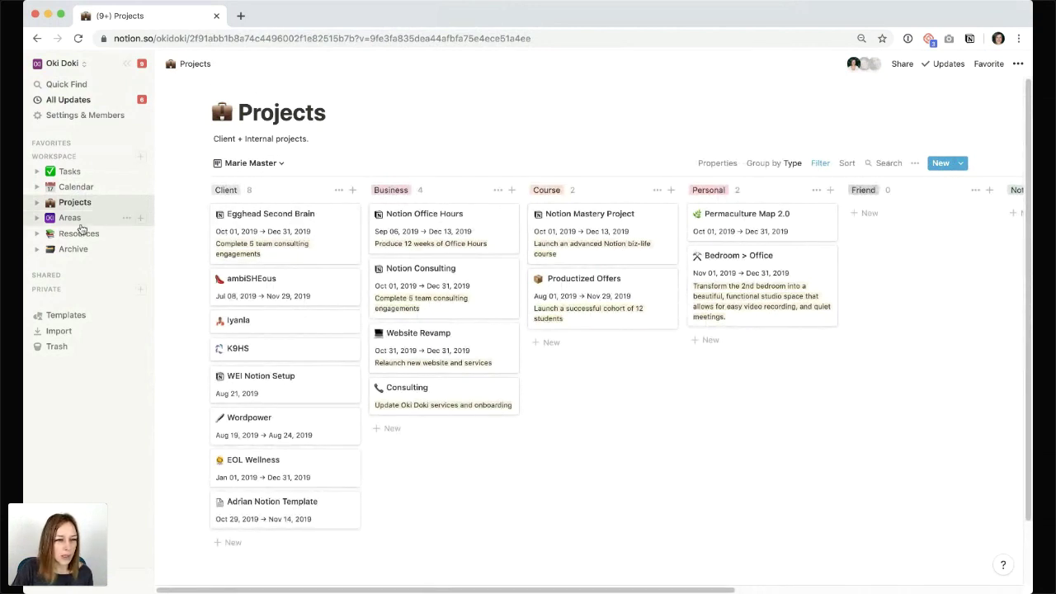
Open the Areas page and look through its Business and Personal galleries
left_click(70, 218)
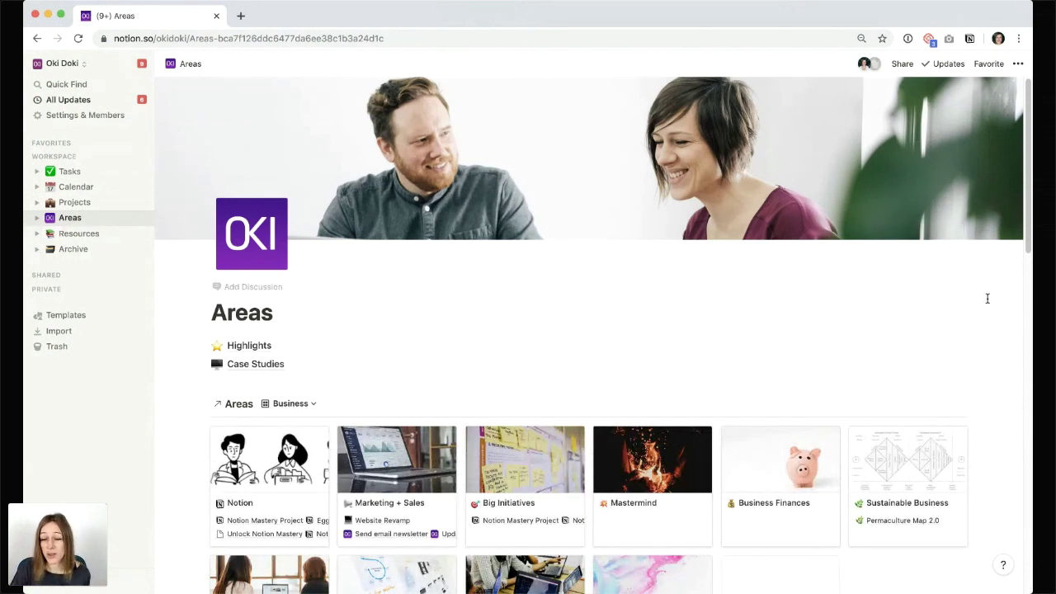
scroll(965, 364, "down", 3)
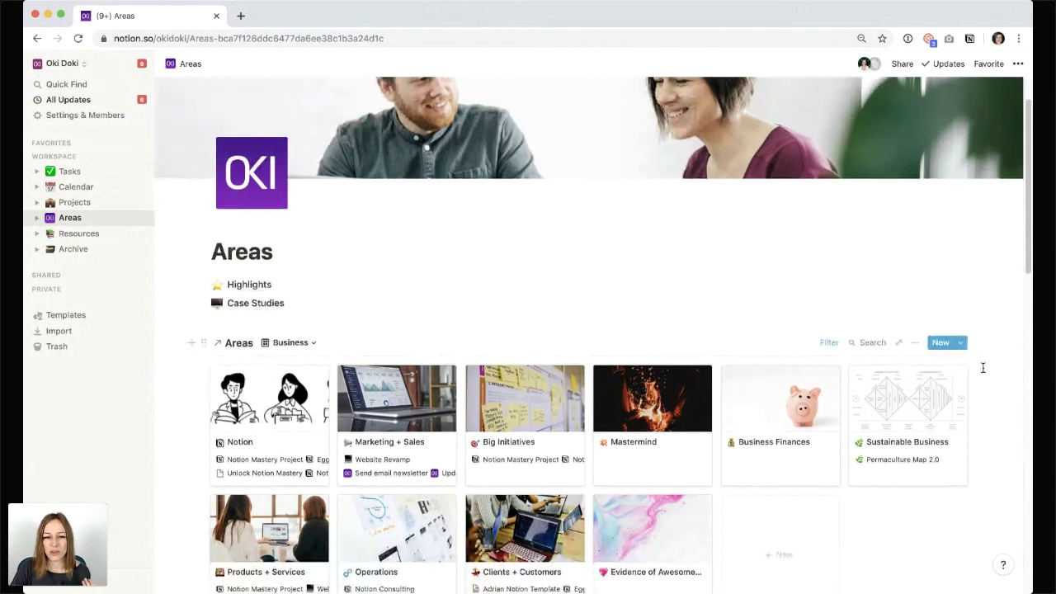
scroll(983, 368, "down", 1)
scroll(982, 368, "down", 5)
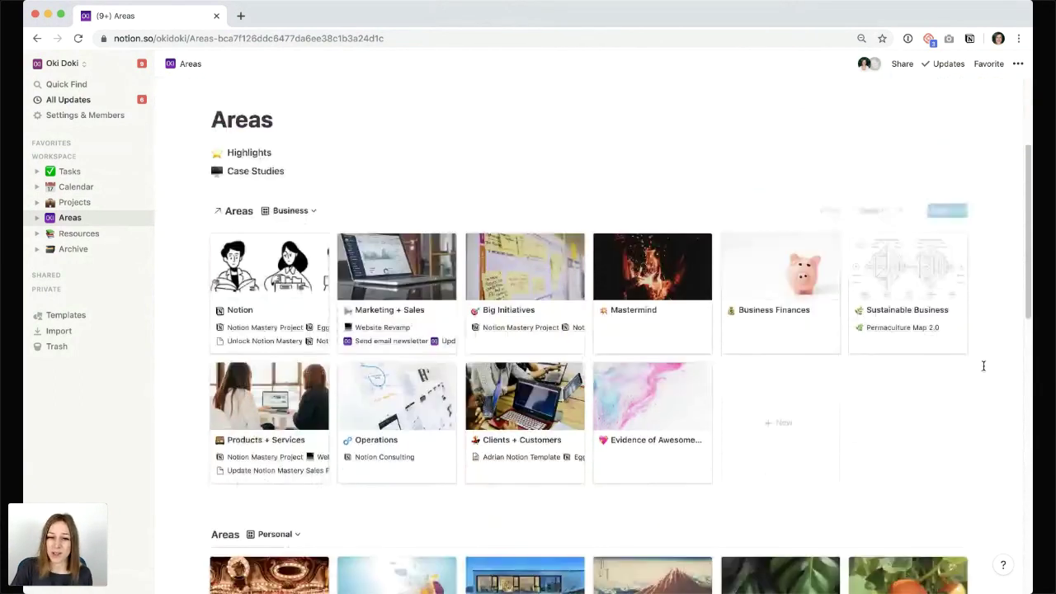
scroll(984, 365, "up", 6)
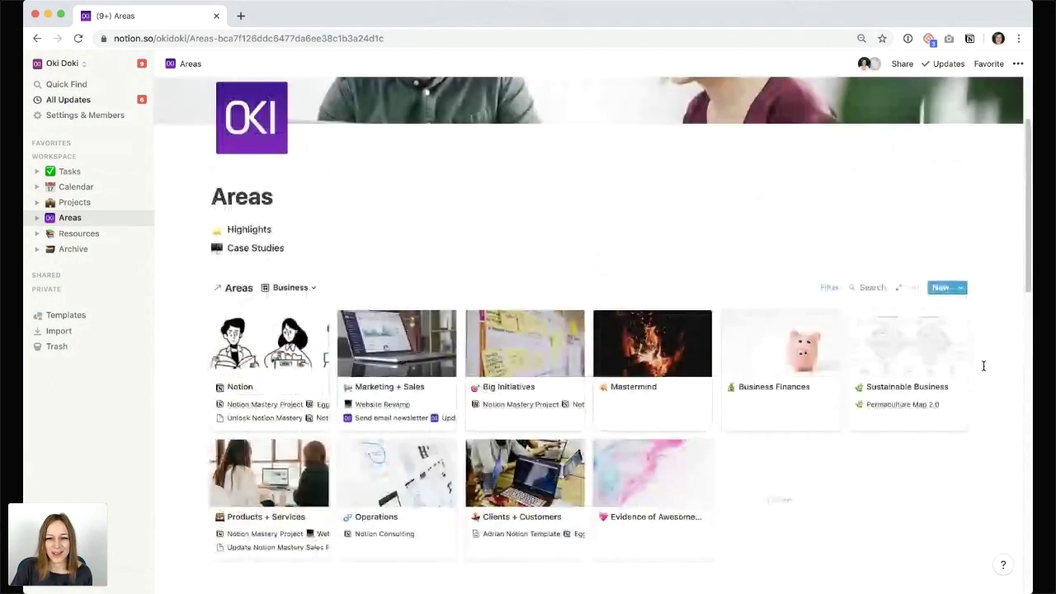
scroll(983, 366, "down", 10)
scroll(982, 365, "up", 1)
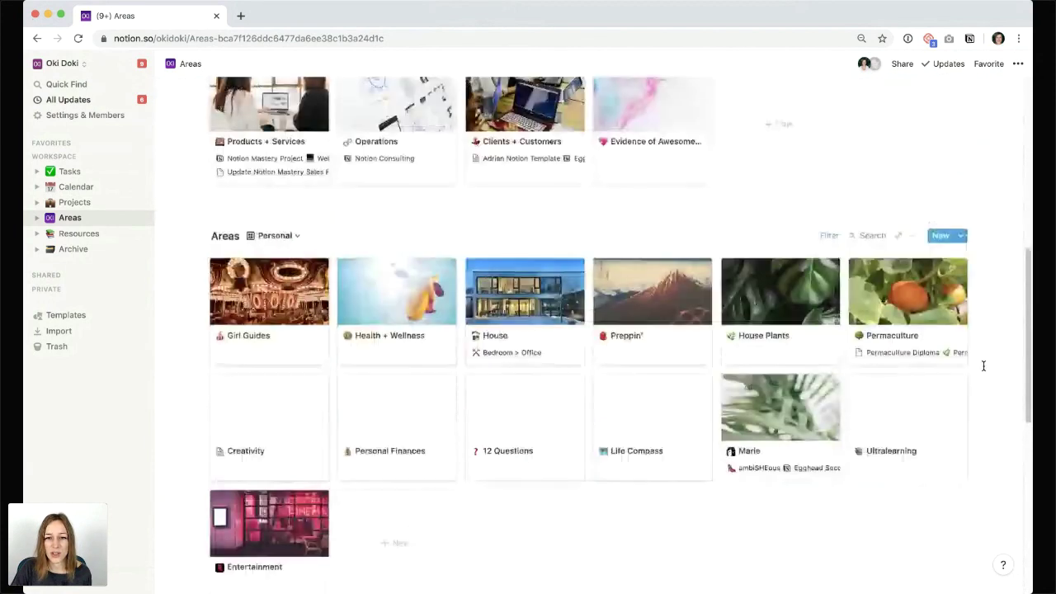
scroll(875, 309, "up", 2)
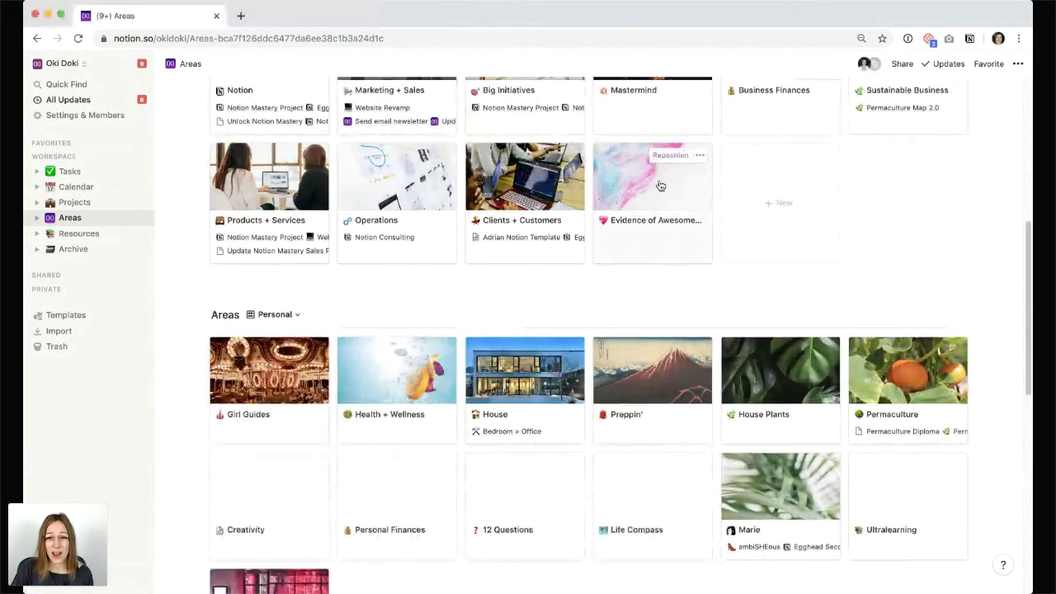
Move the Evidence of Awesomeness page out of the Business gallery onto the Areas page and back into the gallery
left_click_drag(631, 187, 252, 281)
left_click(292, 318)
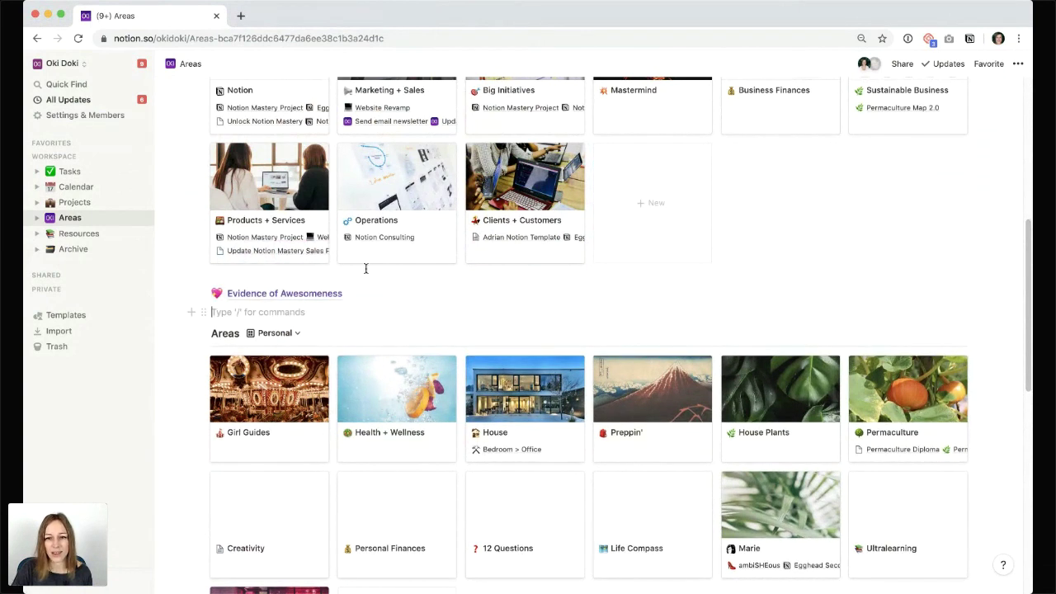
left_click_drag(205, 295, 677, 198)
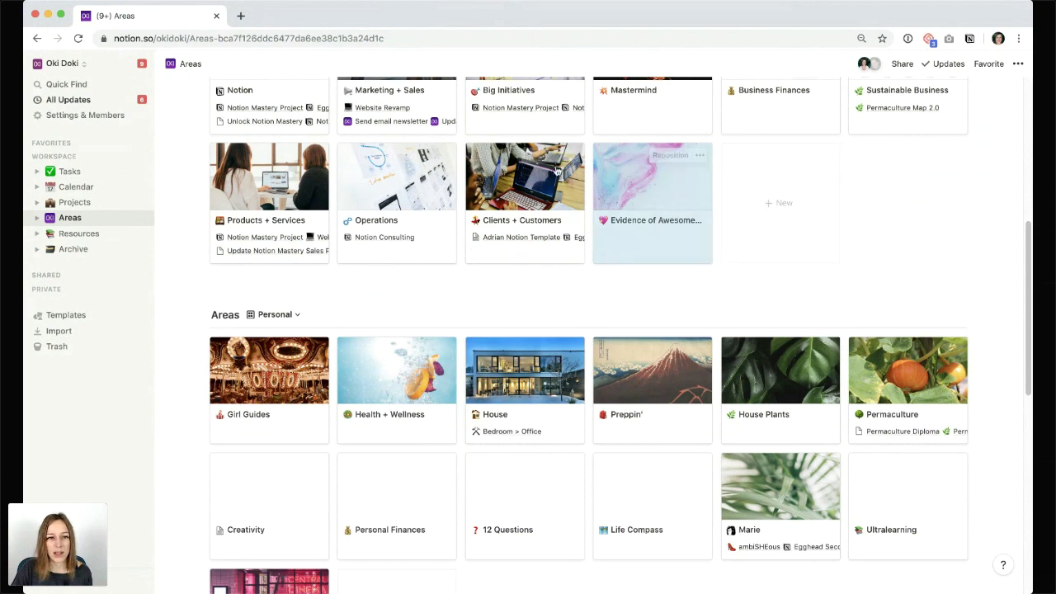
Open the Notion area and examine its related projects, tasks, calendar entries and notes, plus its quick links, proposals and linked Projects
scroll(291, 224, "up", 5)
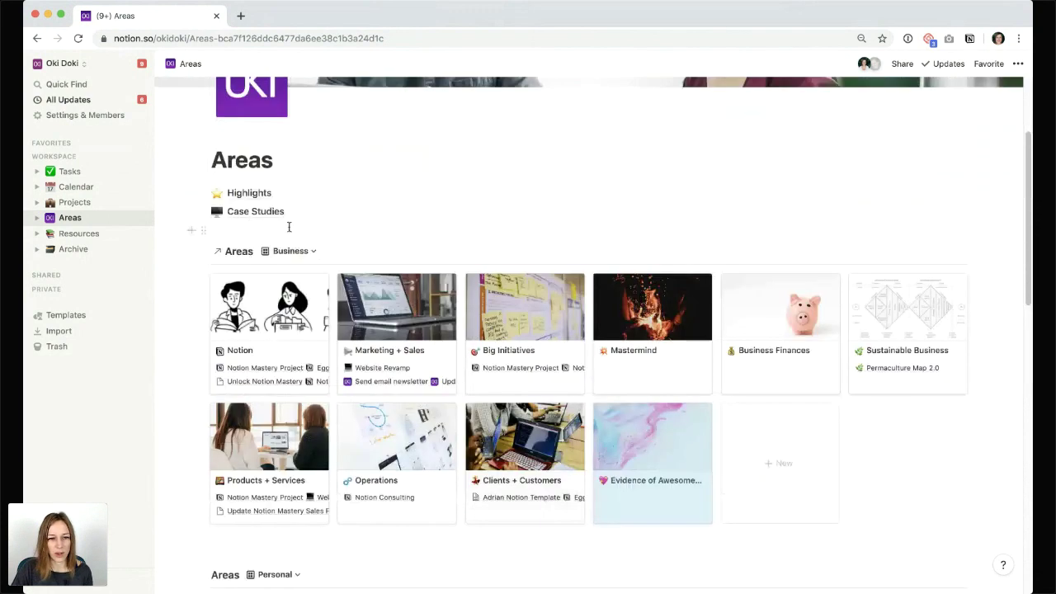
left_click(254, 327)
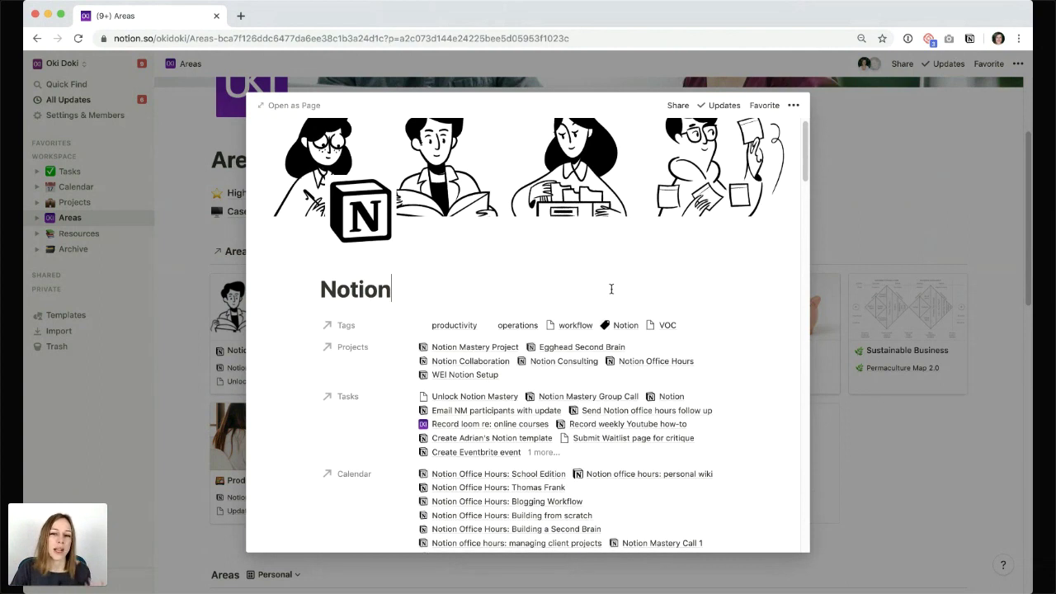
scroll(612, 289, "down", 1)
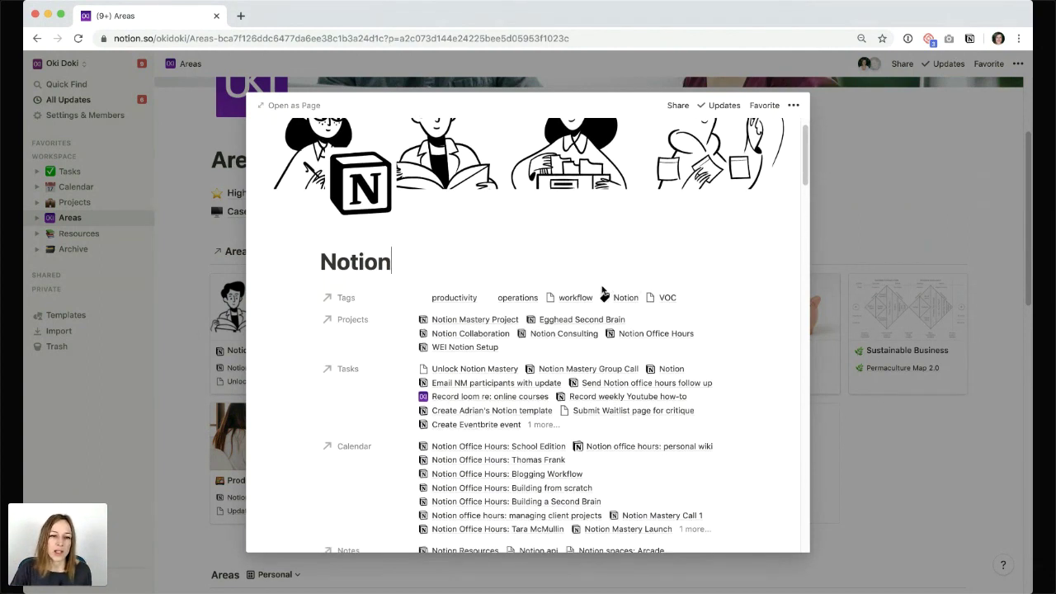
scroll(594, 299, "down", 1)
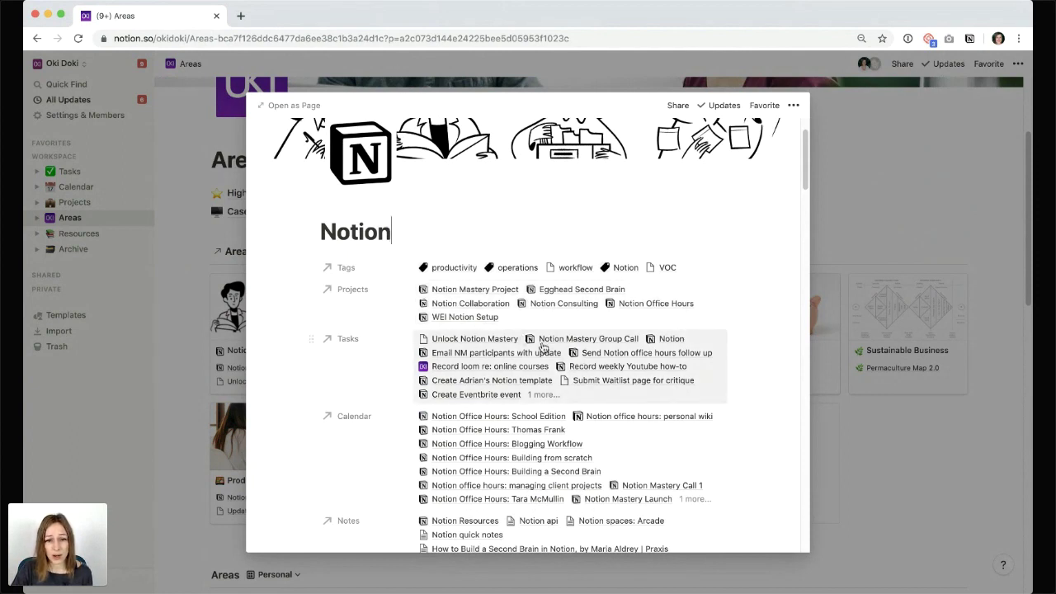
scroll(566, 342, "down", 4)
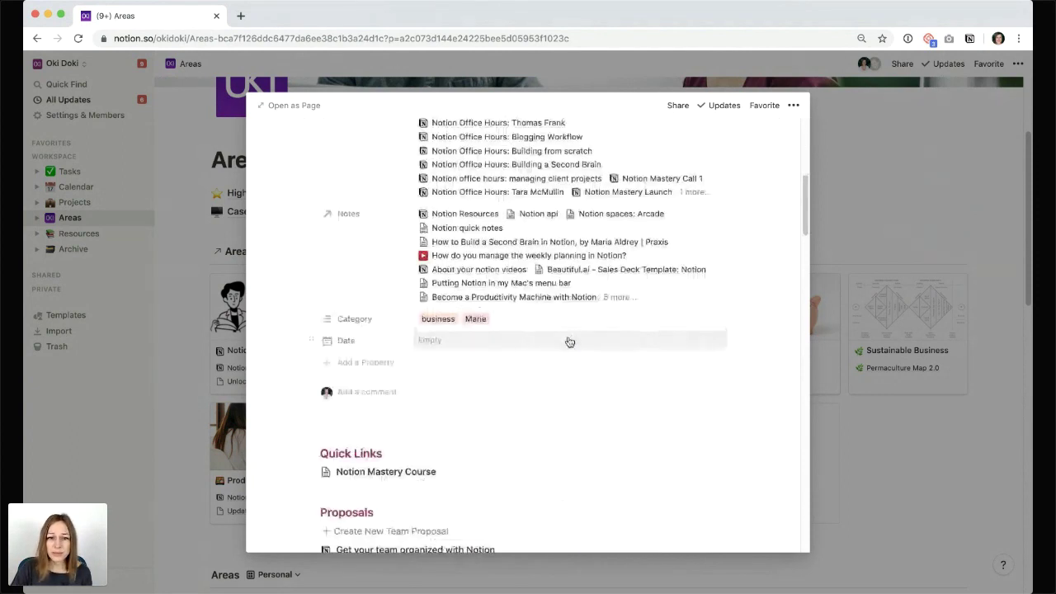
scroll(567, 252, "up", 1)
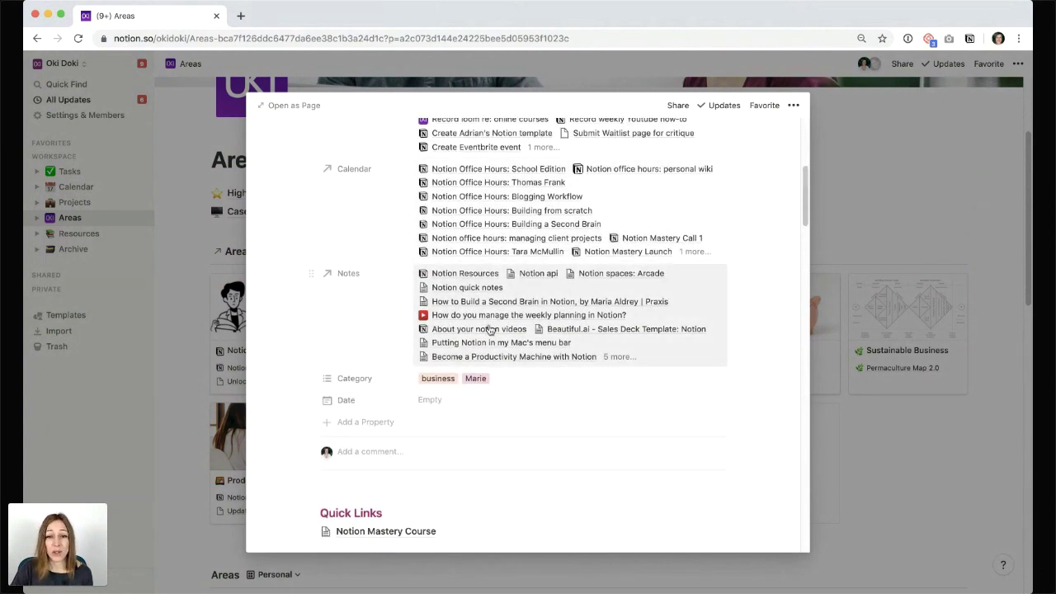
scroll(513, 330, "down", 3)
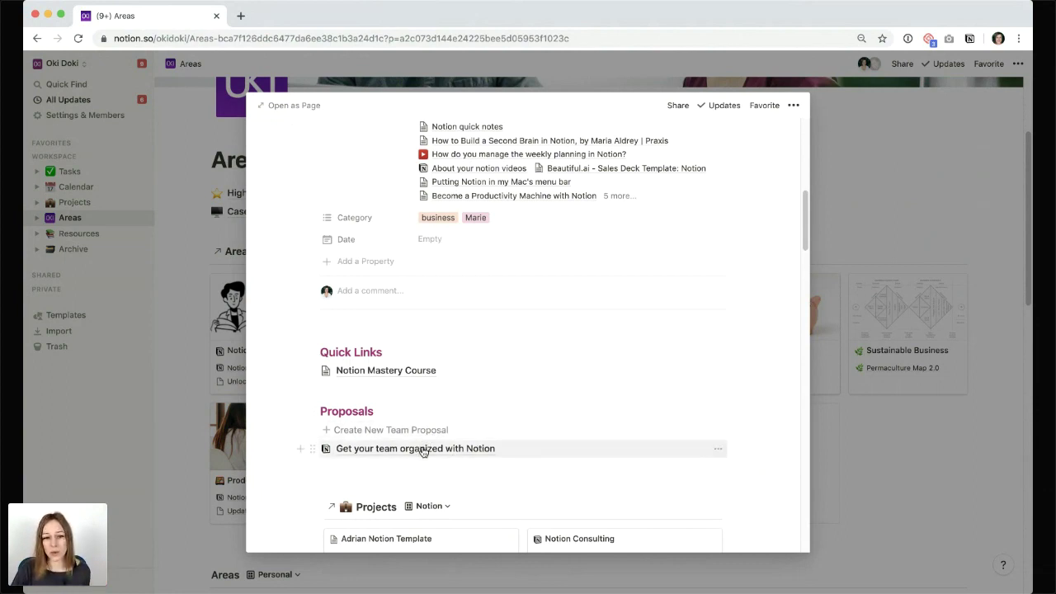
scroll(422, 451, "down", 2)
scroll(432, 446, "down", 3)
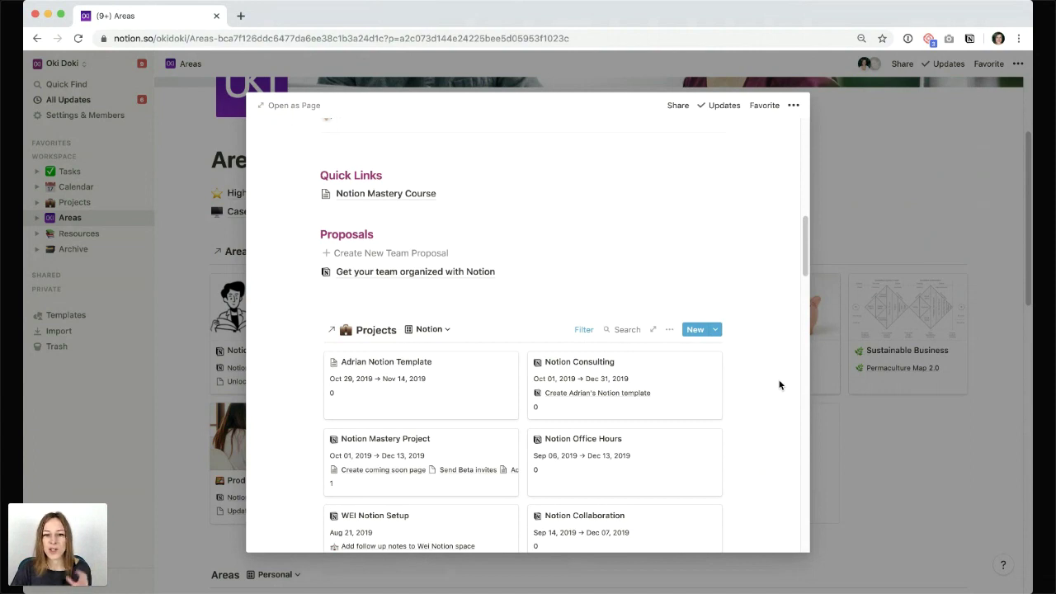
scroll(780, 385, "up", 3)
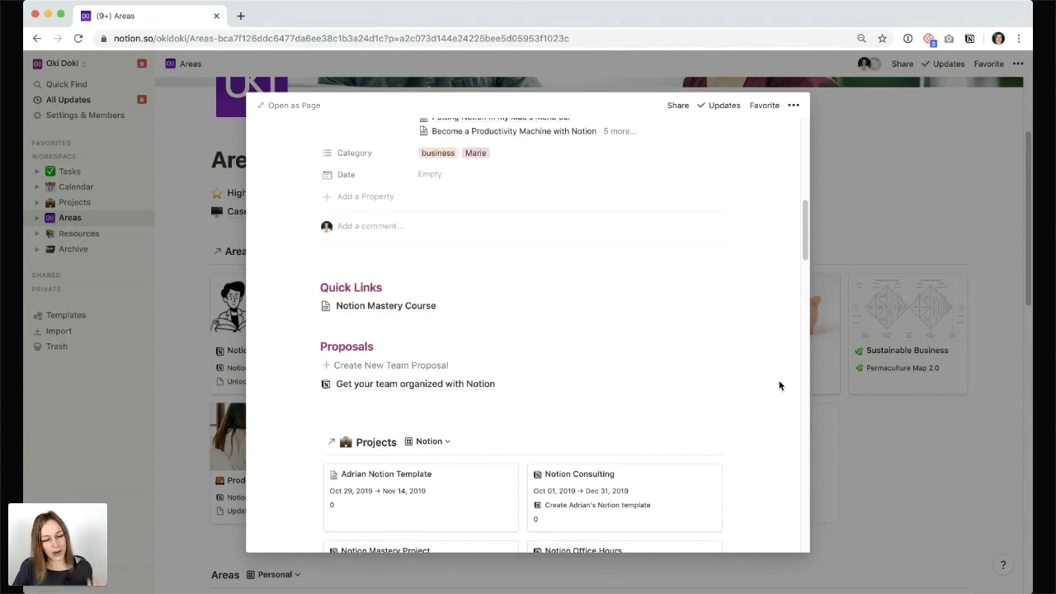
scroll(780, 385, "up", 12)
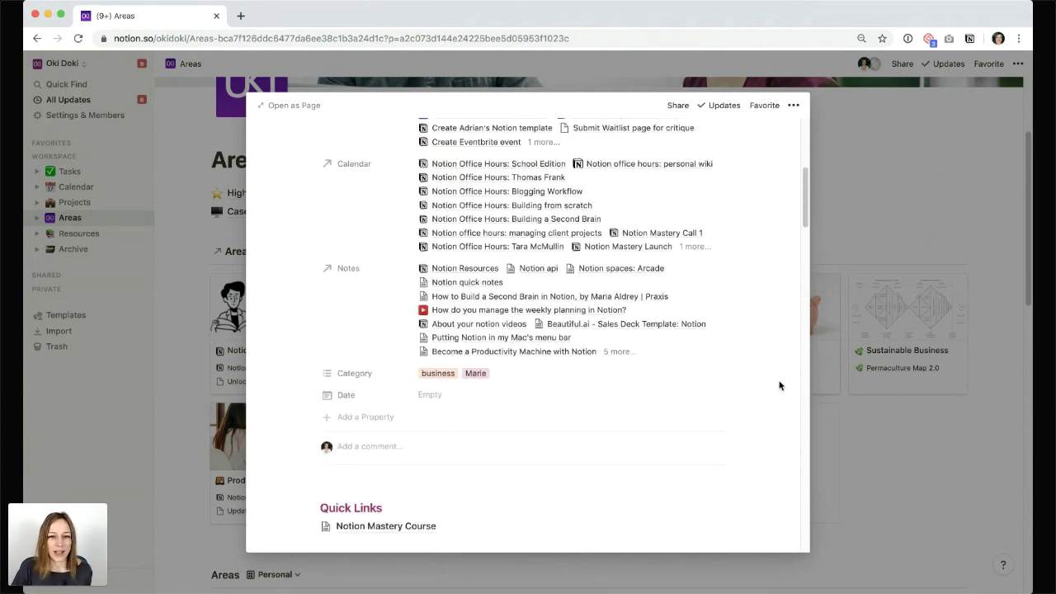
scroll(780, 385, "up", 3)
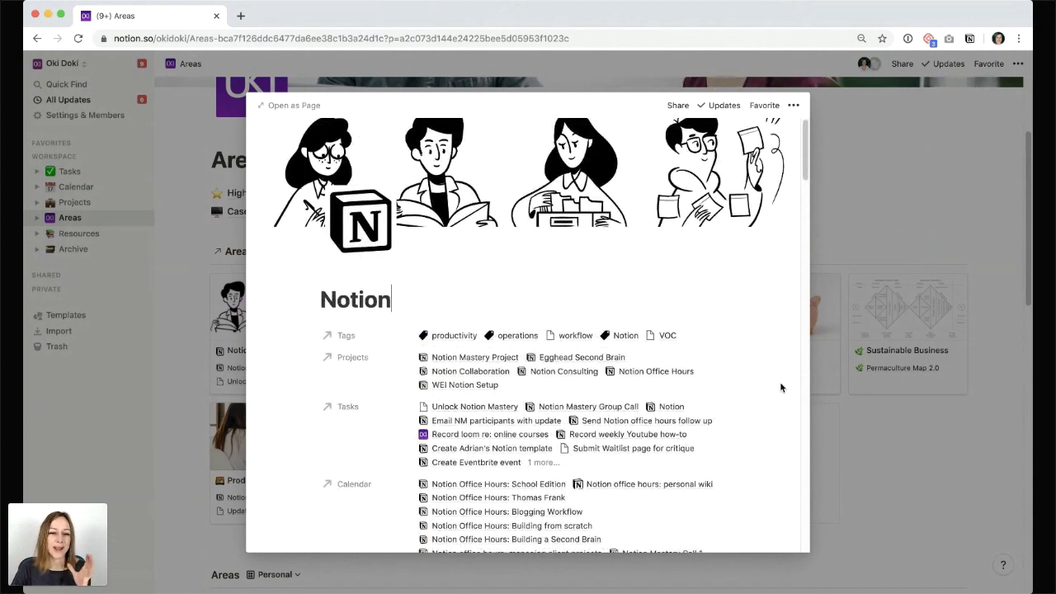
Inspect the filter on the linked Projects gallery inside the Notion area page
scroll(781, 387, "down", 20)
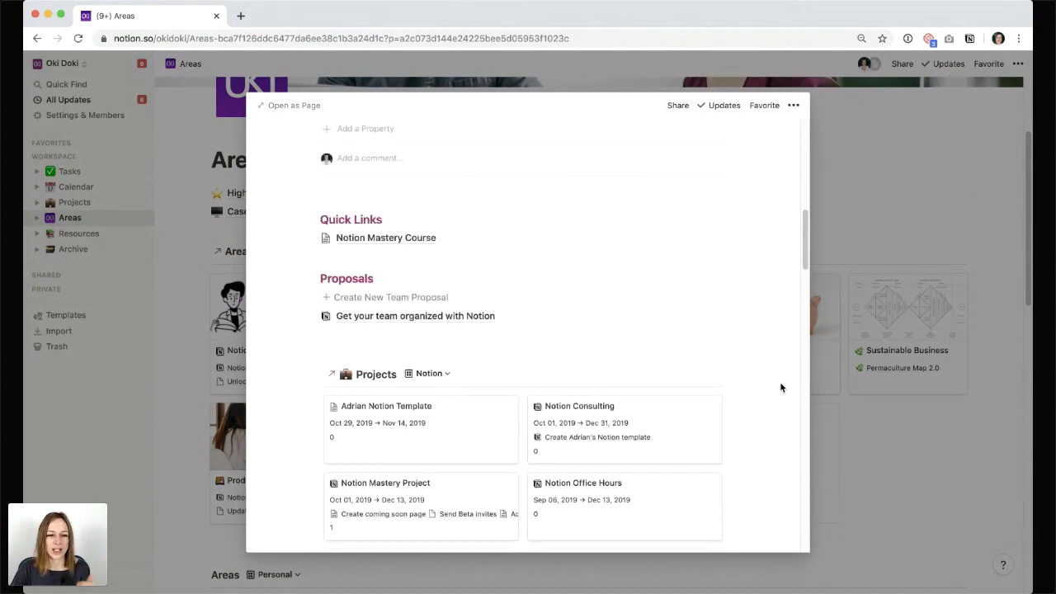
scroll(781, 388, "down", 2)
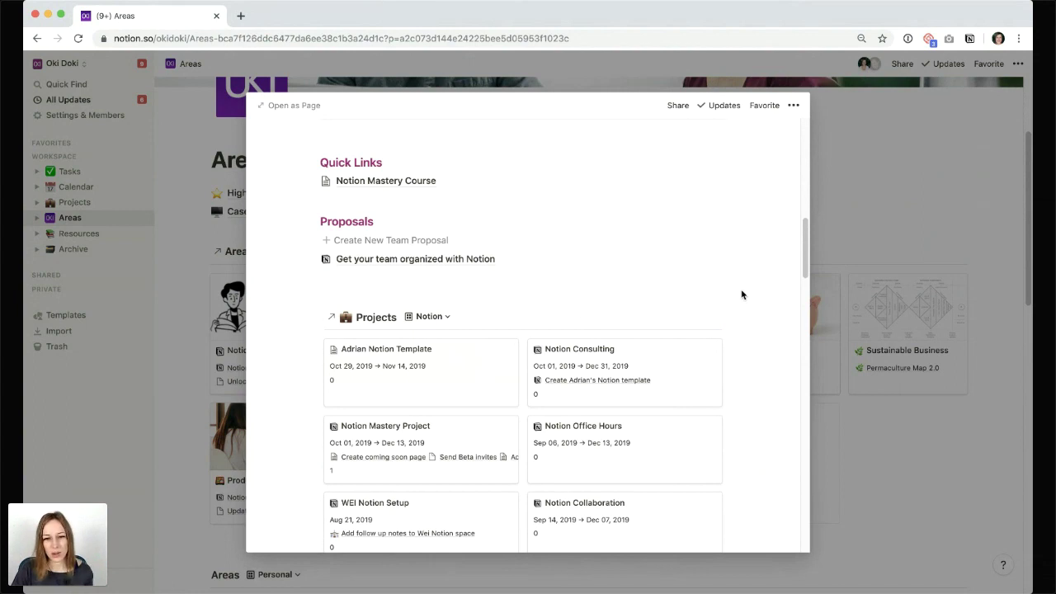
scroll(741, 294, "down", 1)
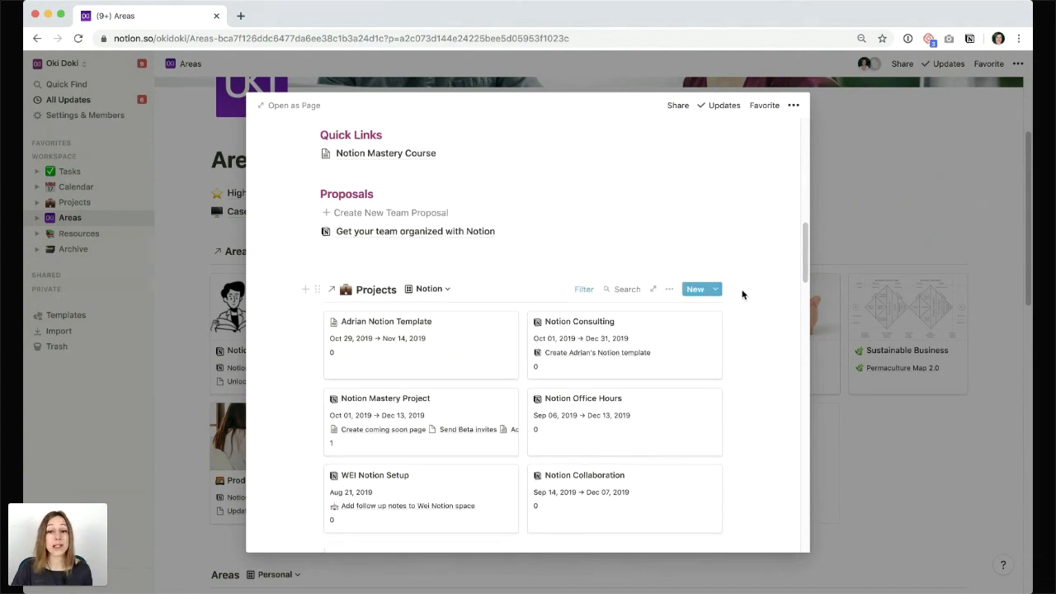
left_click(589, 293)
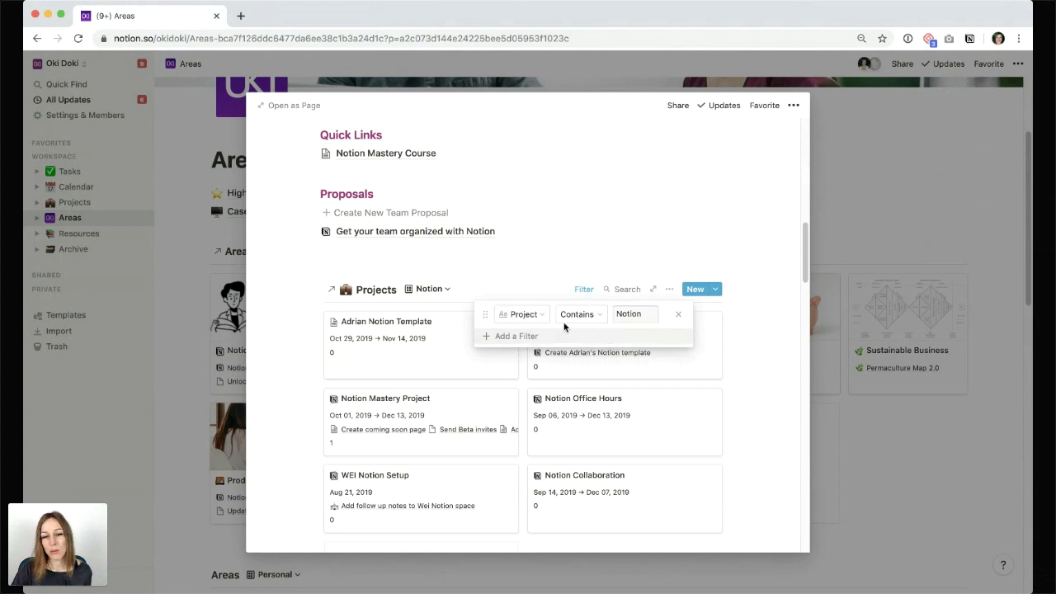
left_click(747, 323)
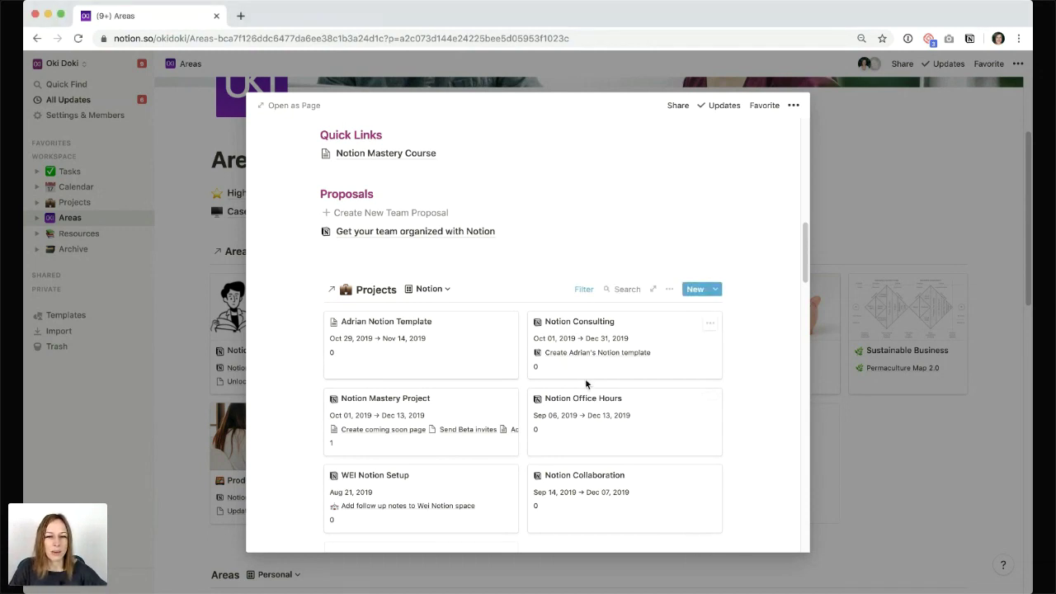
Compare the Notion area's relation properties with the linked Projects gallery in its page body
scroll(585, 384, "up", 10)
scroll(528, 416, "down", 3)
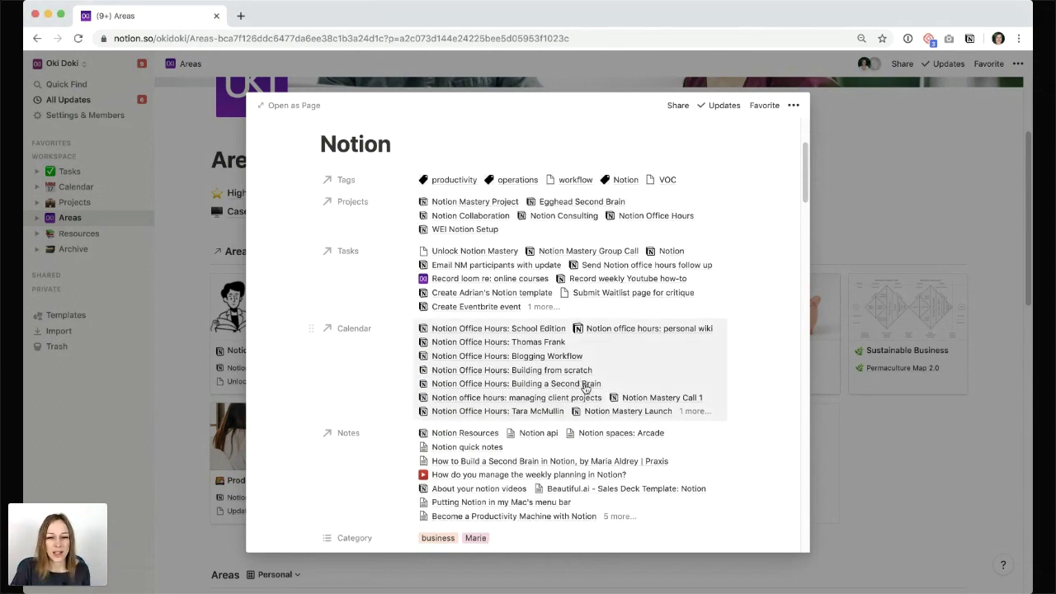
scroll(585, 384, "down", 5)
scroll(589, 381, "down", 3)
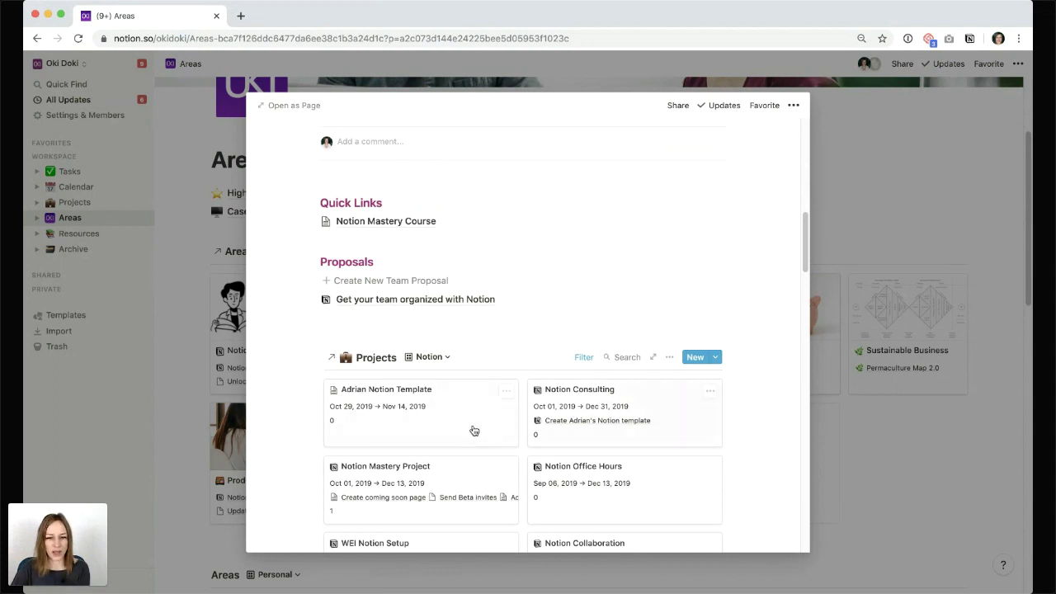
Close the Notion area page and open the Dashboard from the private pages
left_click(221, 410)
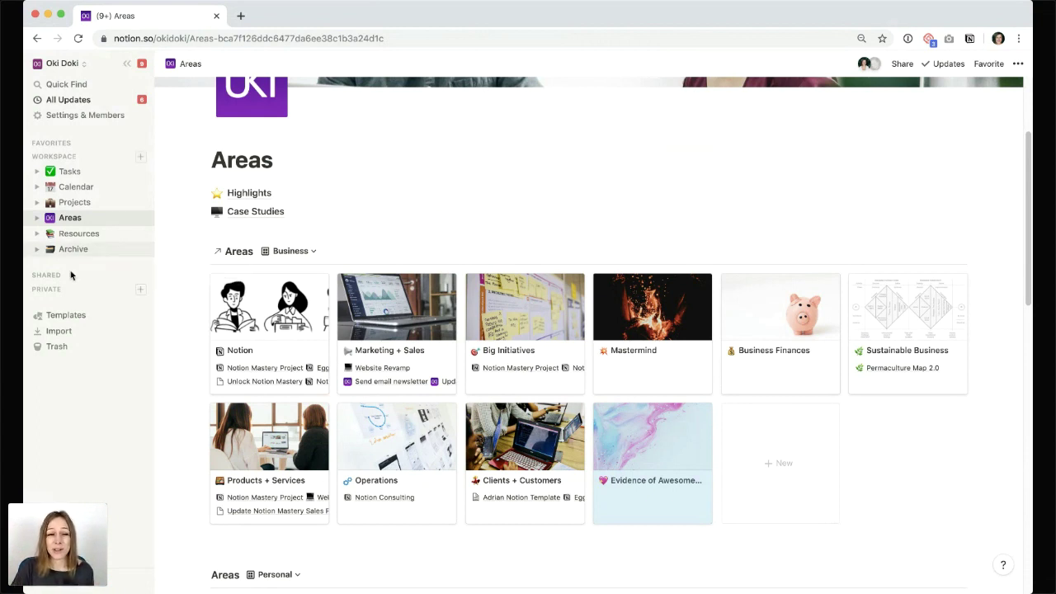
left_click(46, 289)
left_click(124, 305)
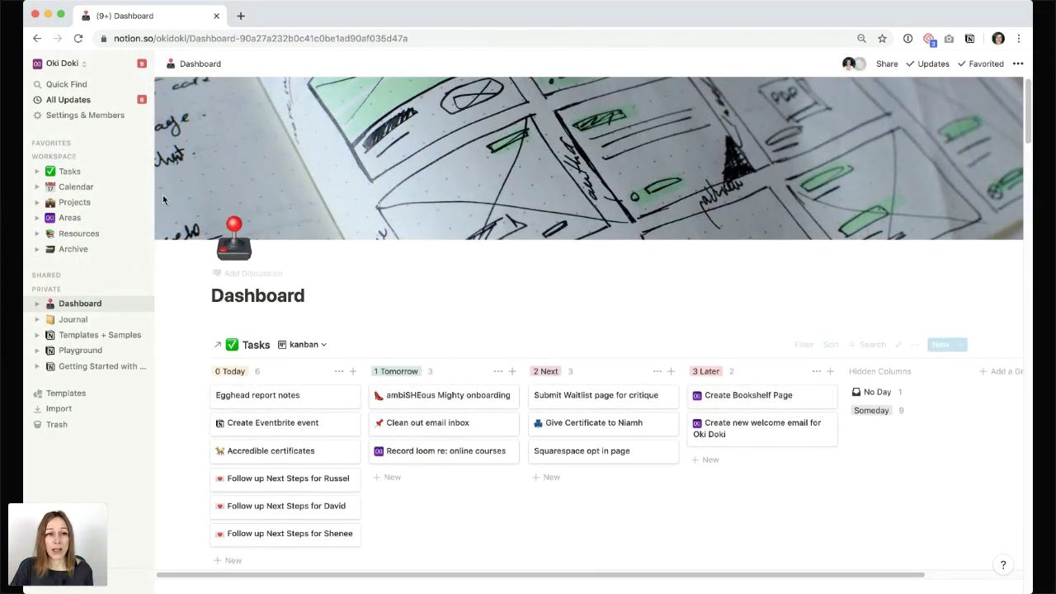
Open the Nov 11 - 17 weekly page from the favorites and examine its relations, weekday agenda and linked Tasks board
left_click(50, 143)
left_click(79, 172)
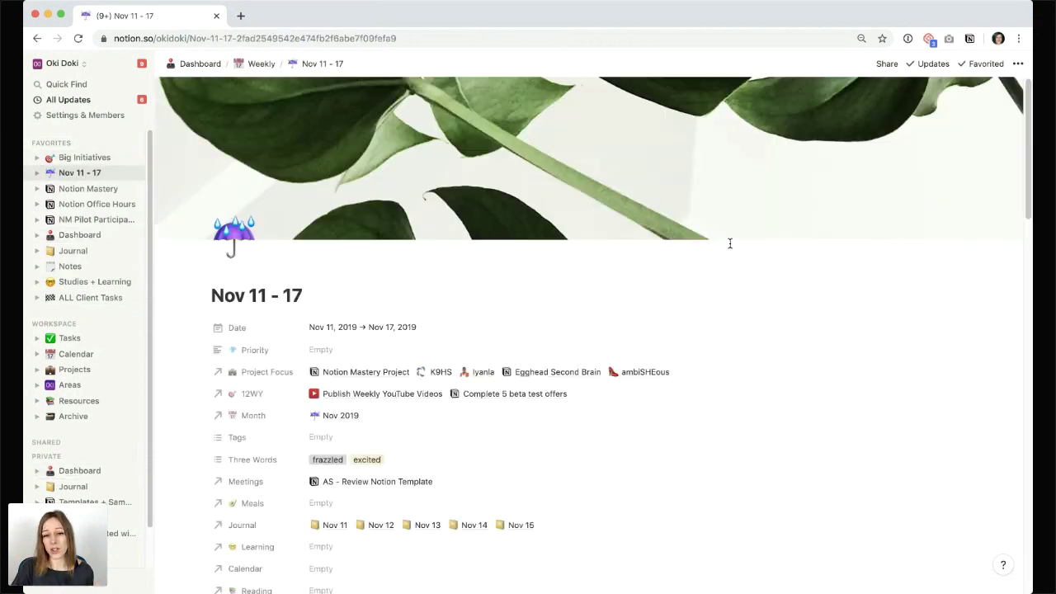
scroll(730, 251, "down", 5)
scroll(731, 252, "up", 2)
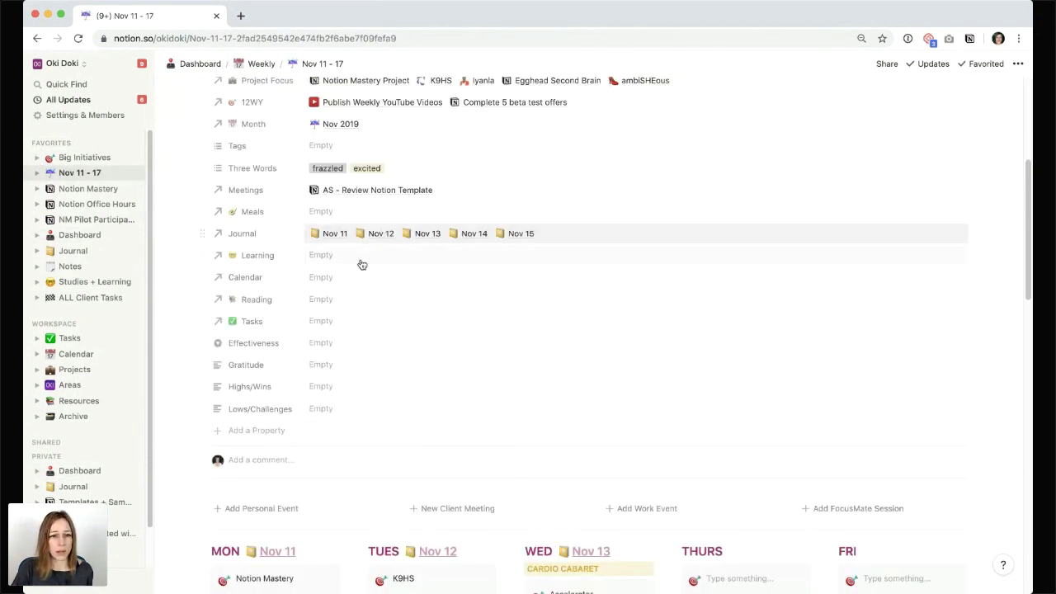
scroll(349, 314, "down", 5)
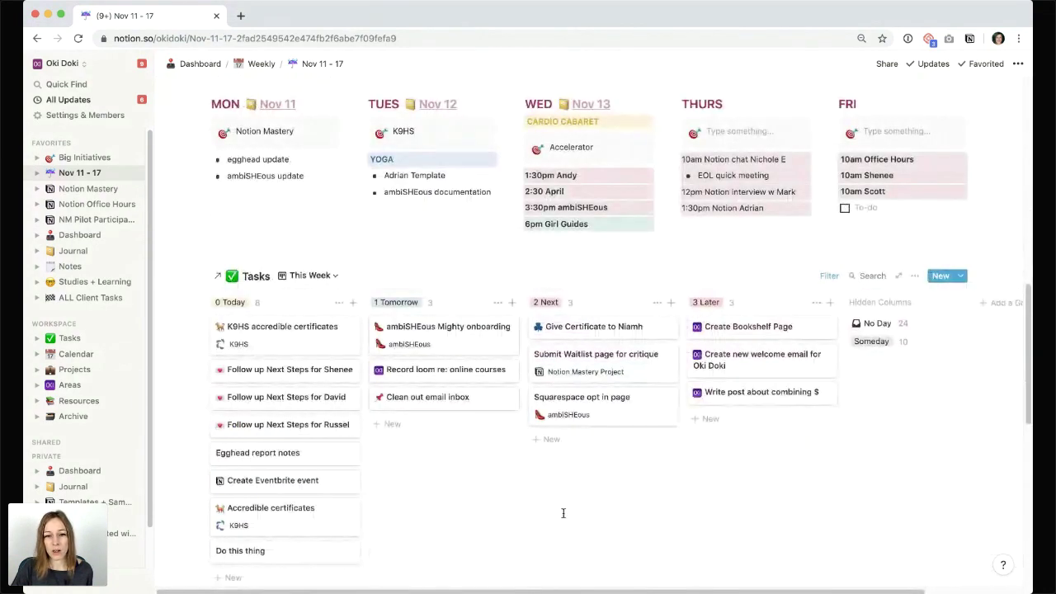
scroll(561, 516, "up", 2)
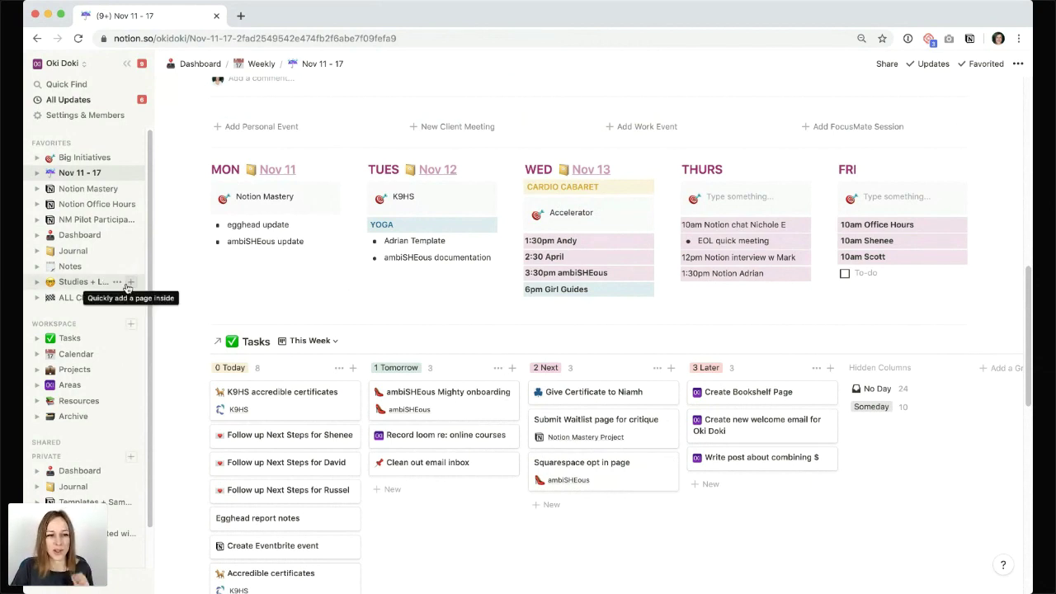
Open the Nov 15 entry in the Journal, examine its morning checklist and linked Tasks view, and close it
left_click(76, 255)
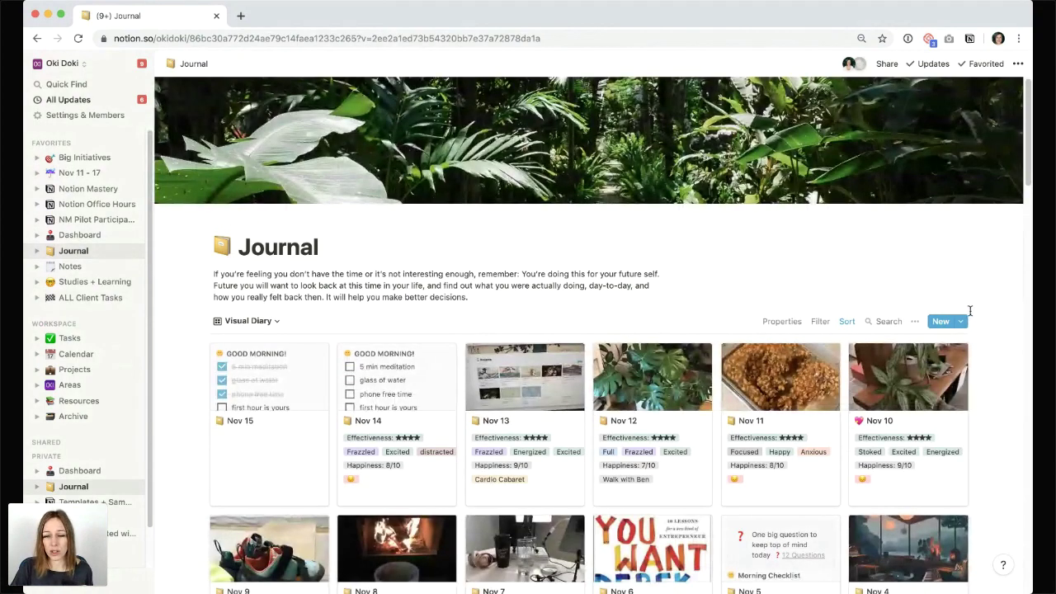
left_click(319, 410)
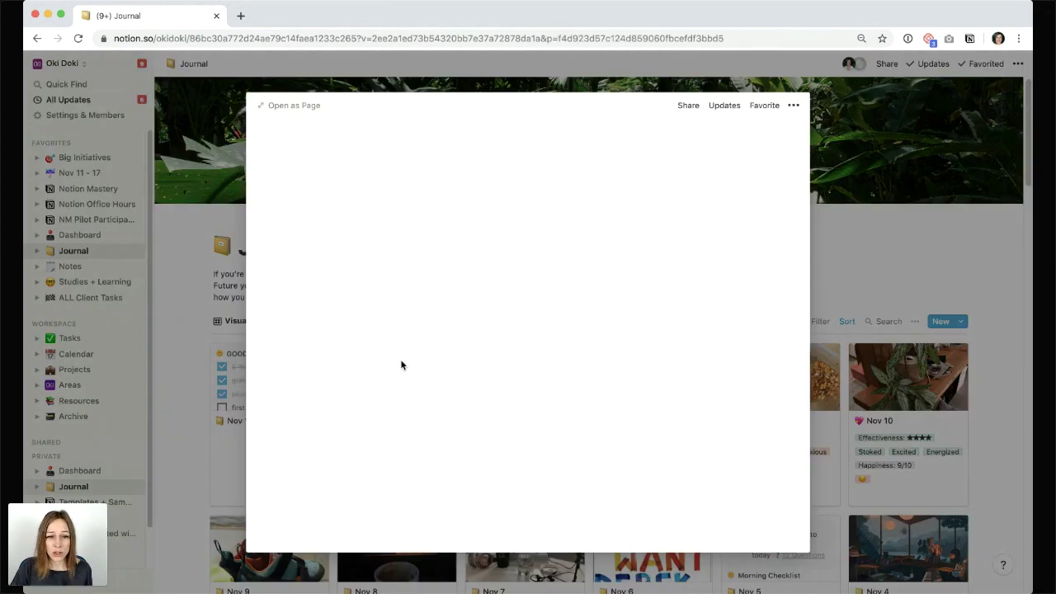
scroll(486, 365, "down", 5)
scroll(487, 367, "down", 8)
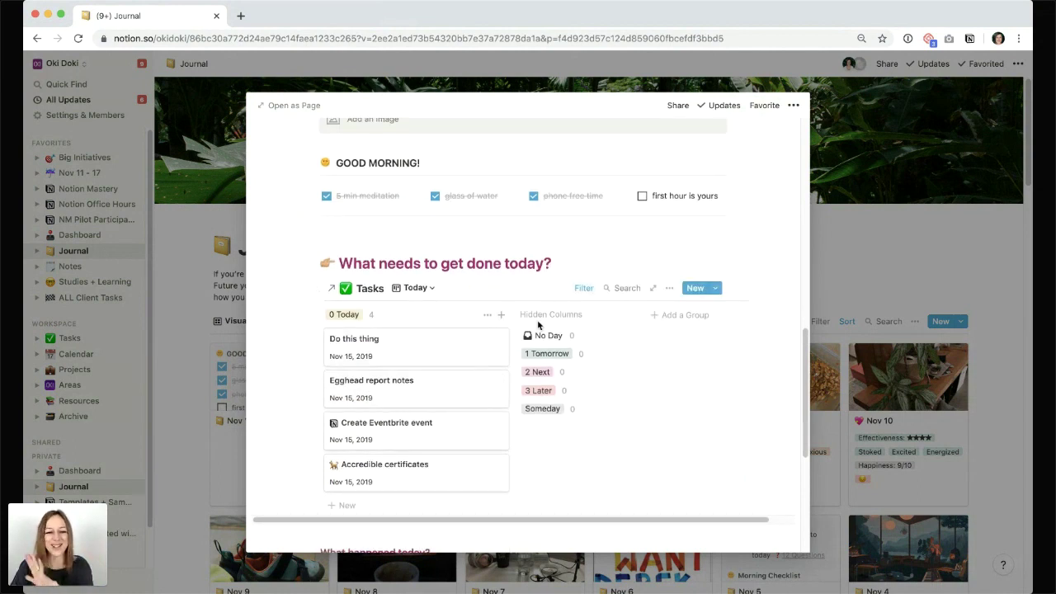
left_click(874, 257)
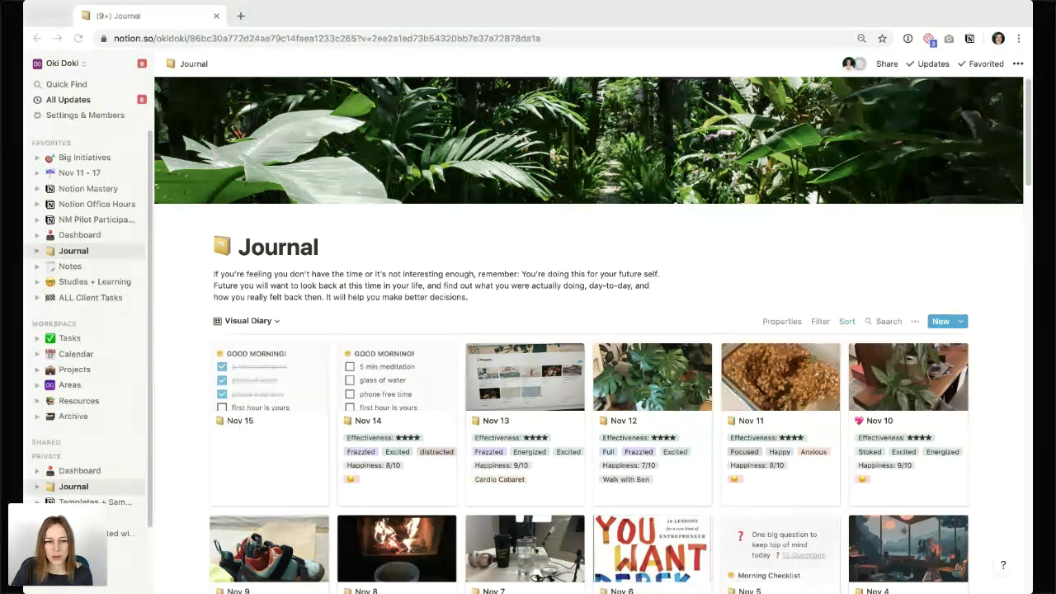
key("super+Tab")
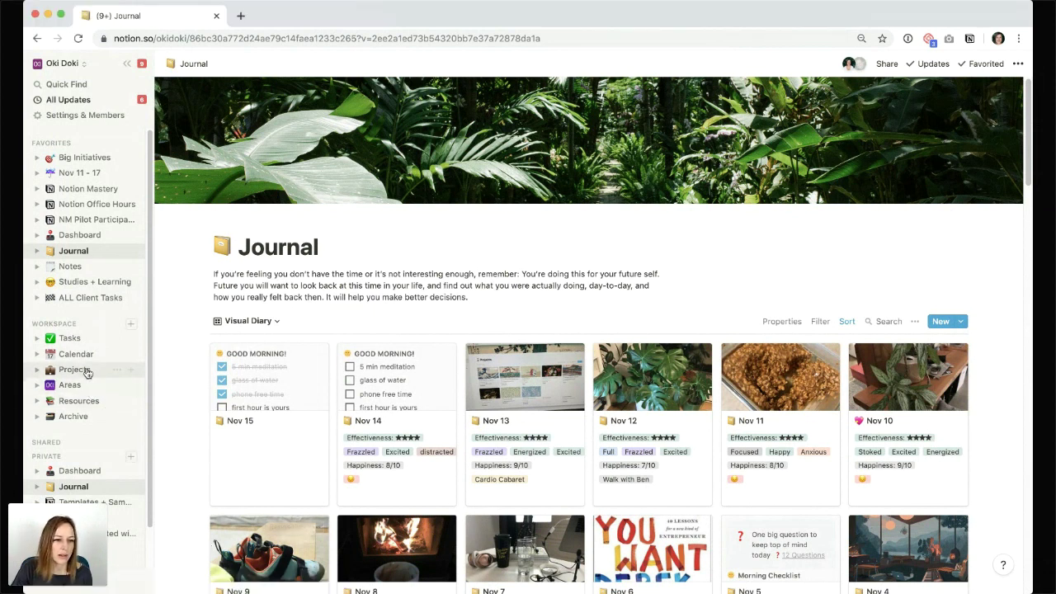
Create a new project from the Project template in the Projects database and review its properties, overview, client documents and Tasks table
left_click(128, 369)
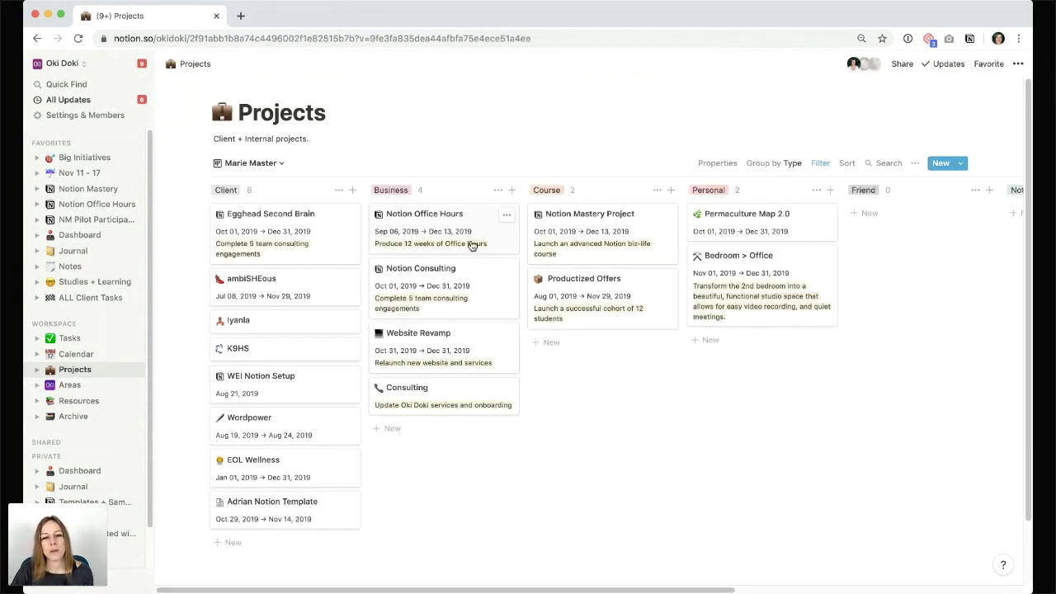
left_click(965, 163)
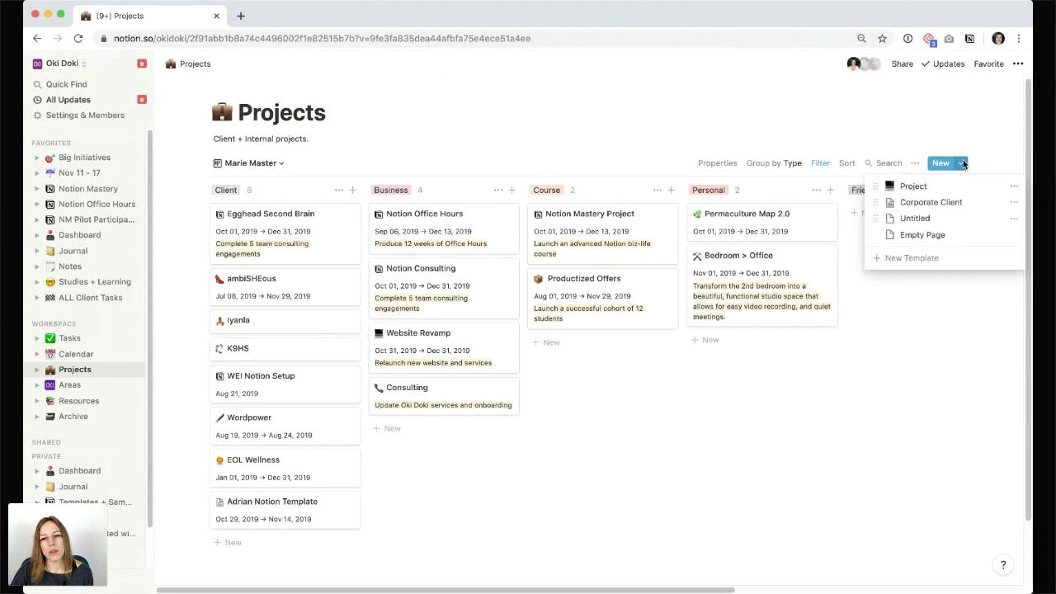
left_click(920, 188)
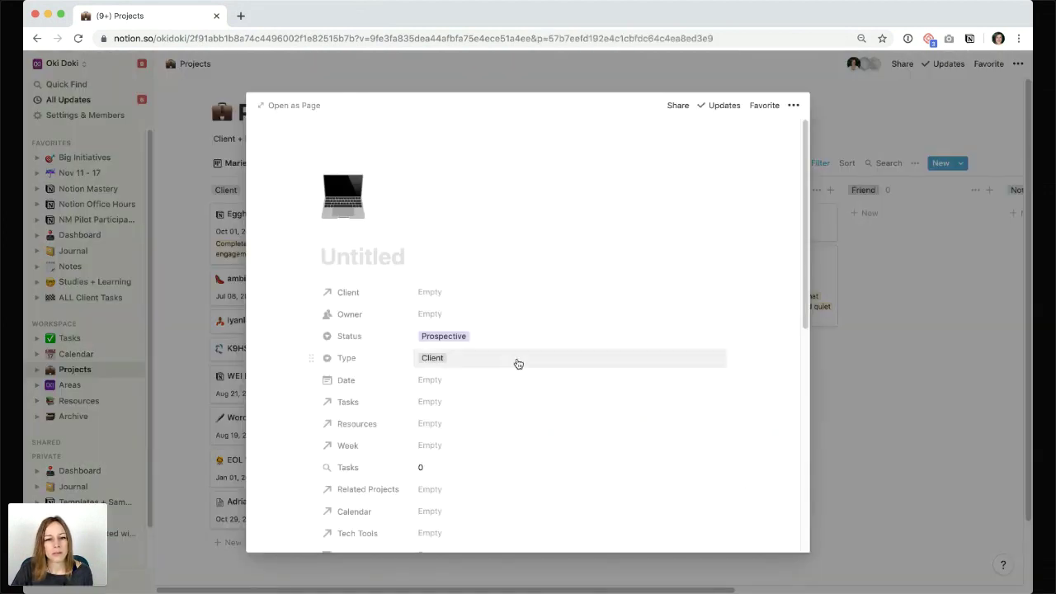
scroll(516, 361, "down", 10)
scroll(518, 362, "down", 1)
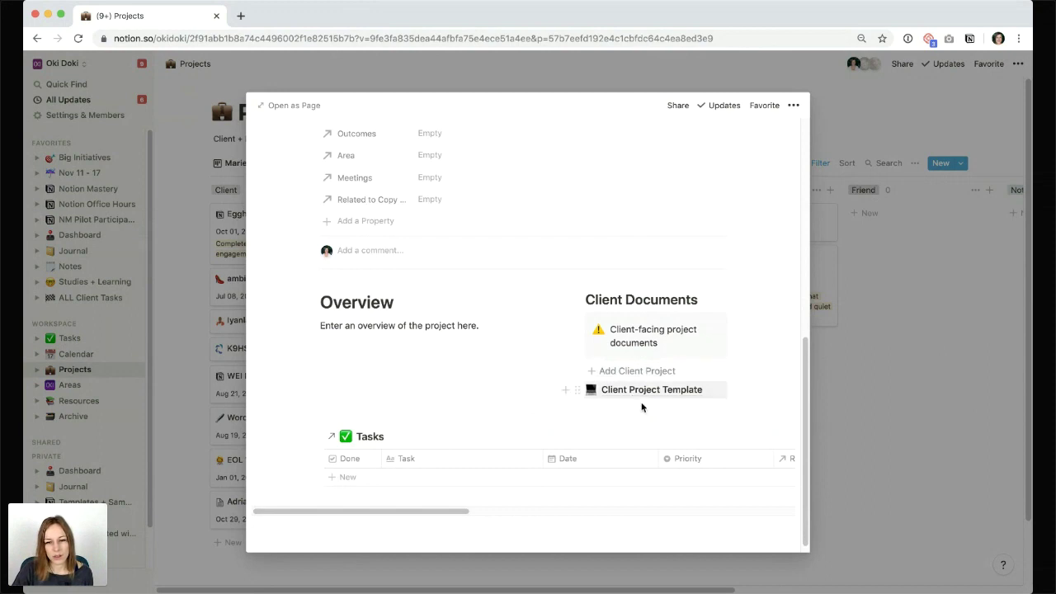
scroll(353, 445, "down", 1)
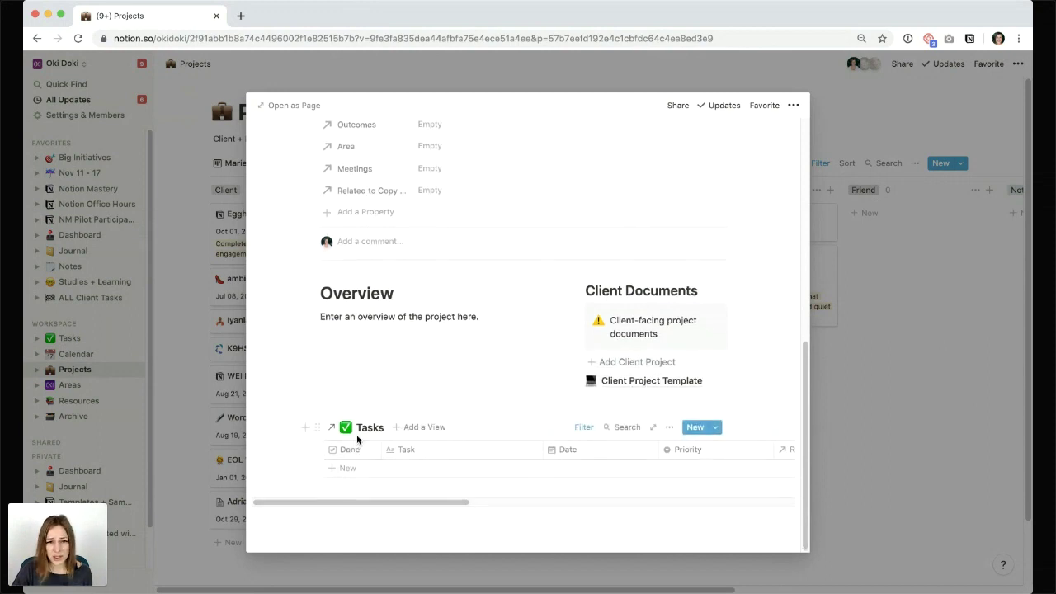
left_click(366, 529)
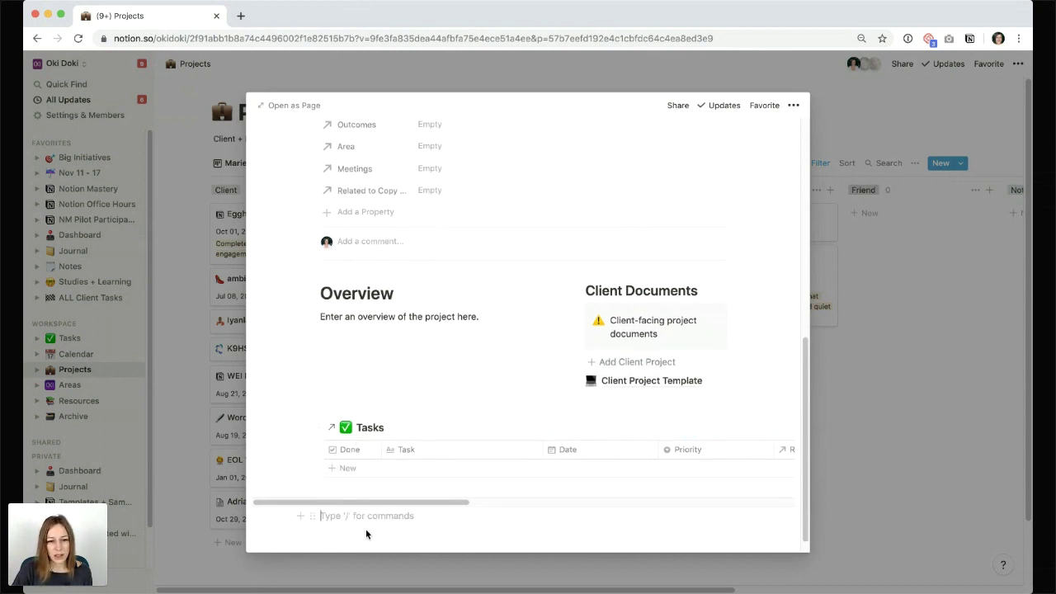
type("/project")
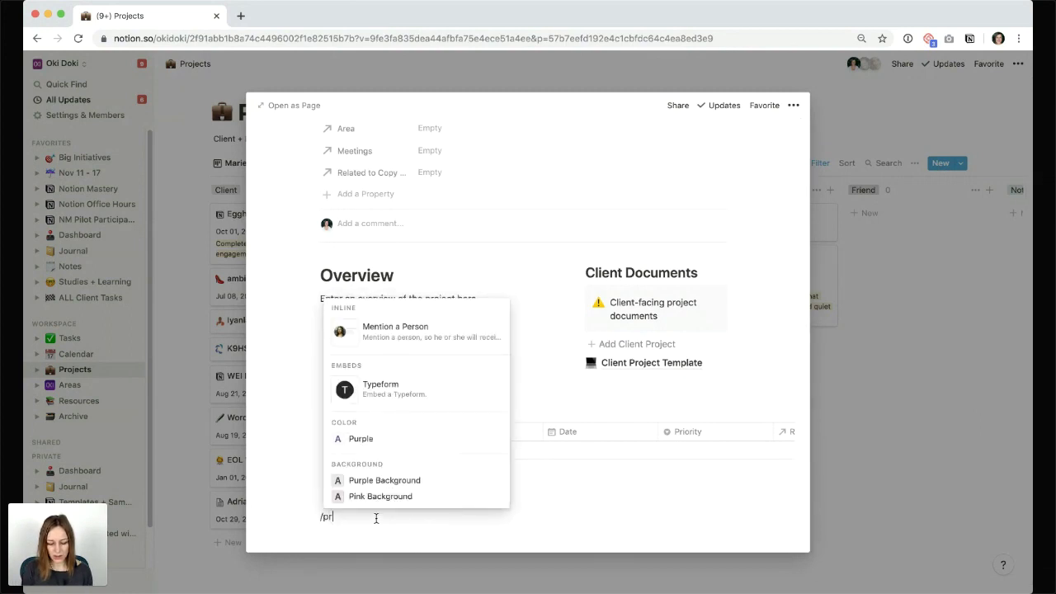
triple_click(376, 519)
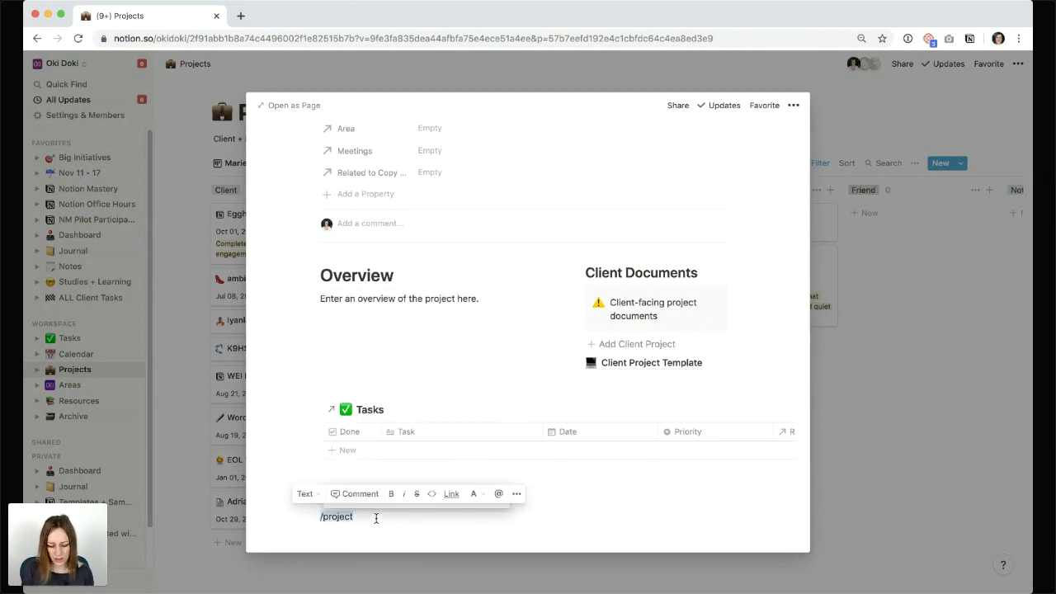
type("/create")
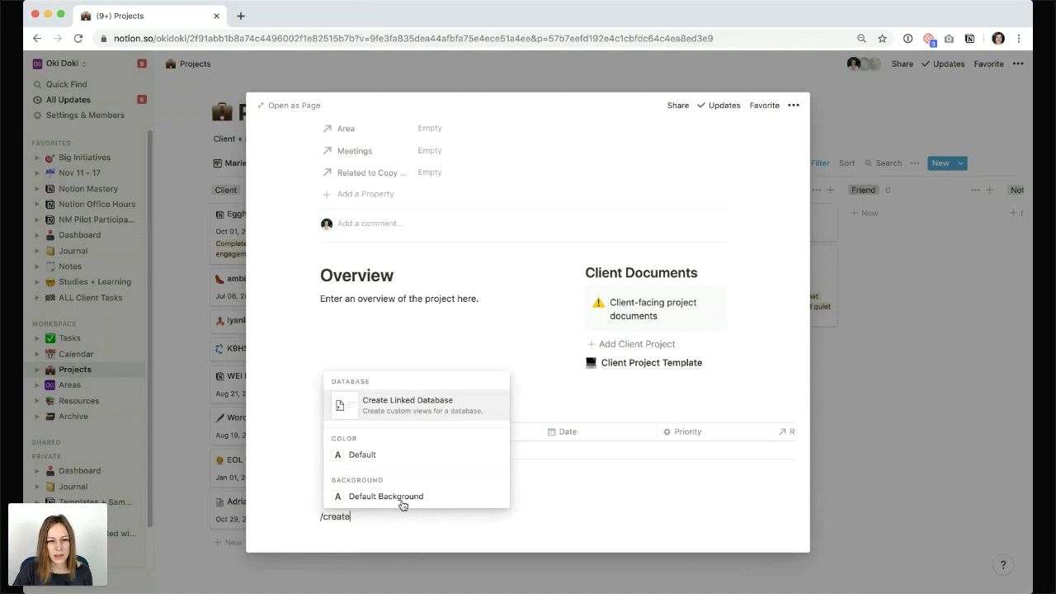
left_click(418, 401)
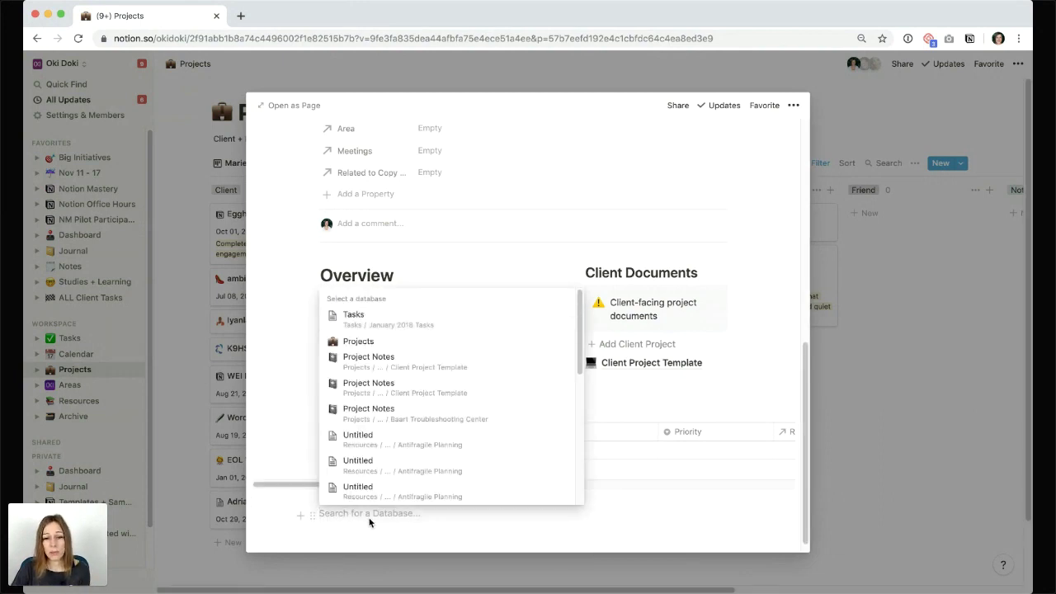
key("Escape")
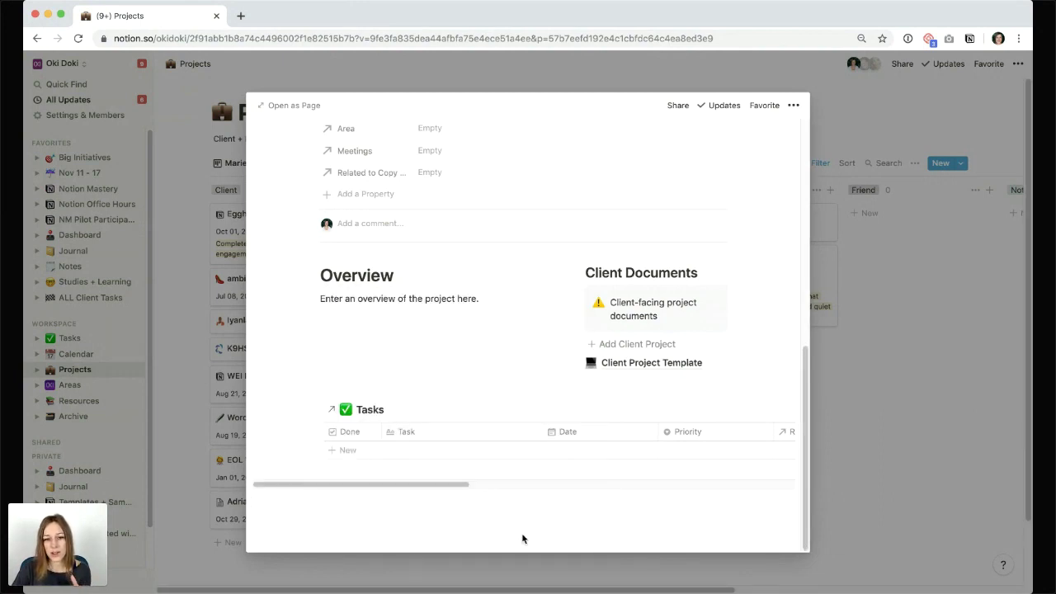
Close the new project and examine the properties of the Notion Mastery Project and Egghead Second Brain projects, closing each one
left_click(434, 456)
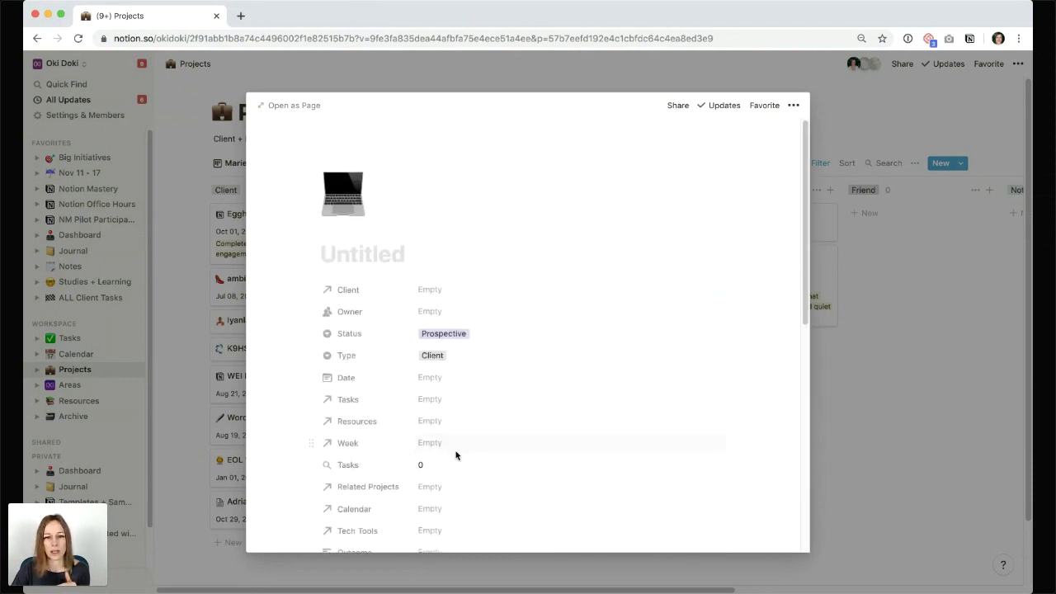
left_click(884, 294)
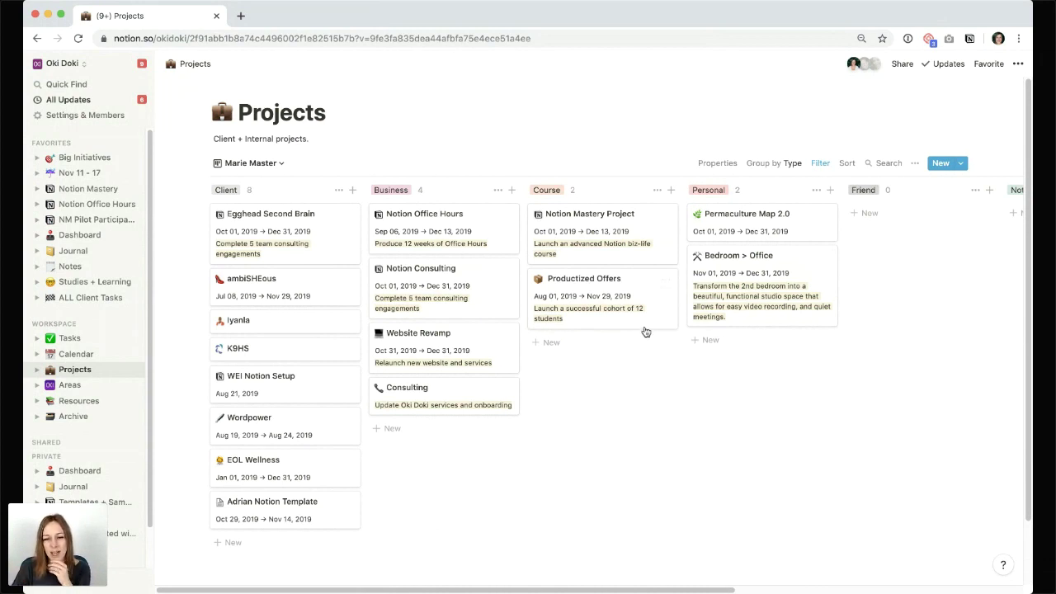
left_click(633, 259)
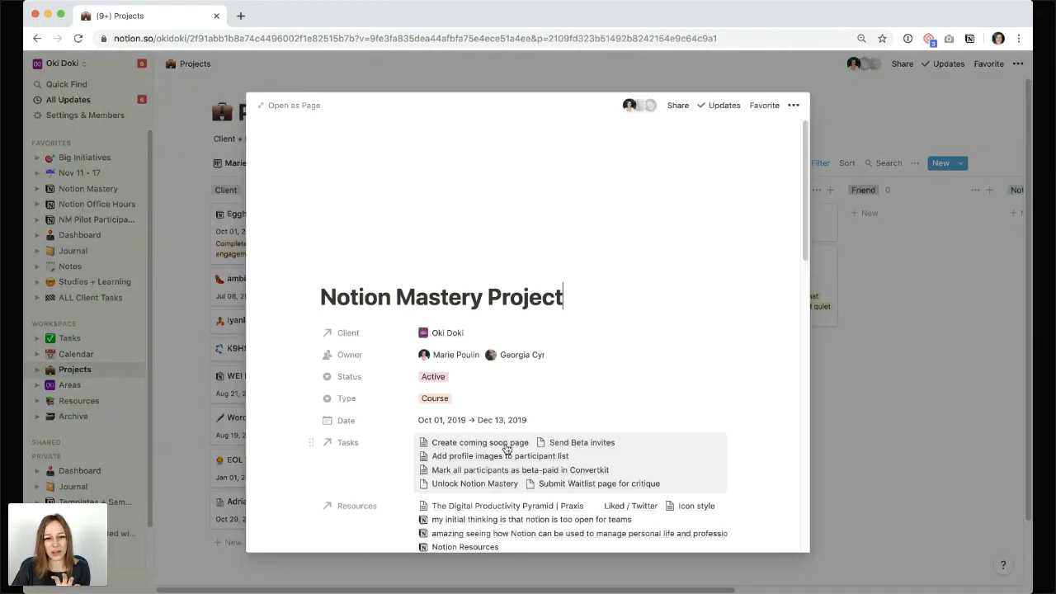
scroll(506, 447, "down", 15)
scroll(505, 442, "up", 15)
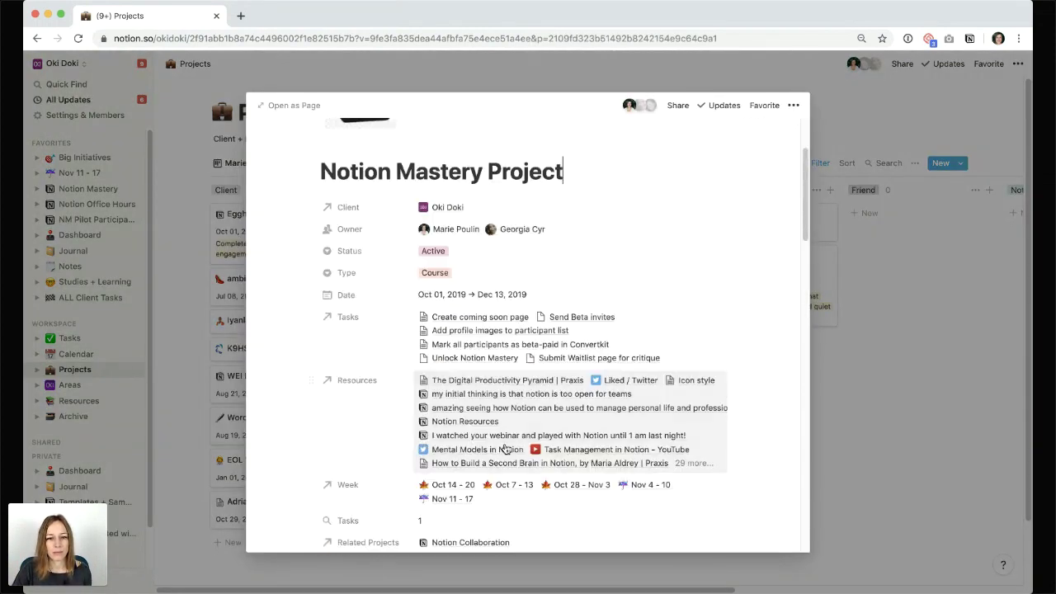
left_click(884, 370)
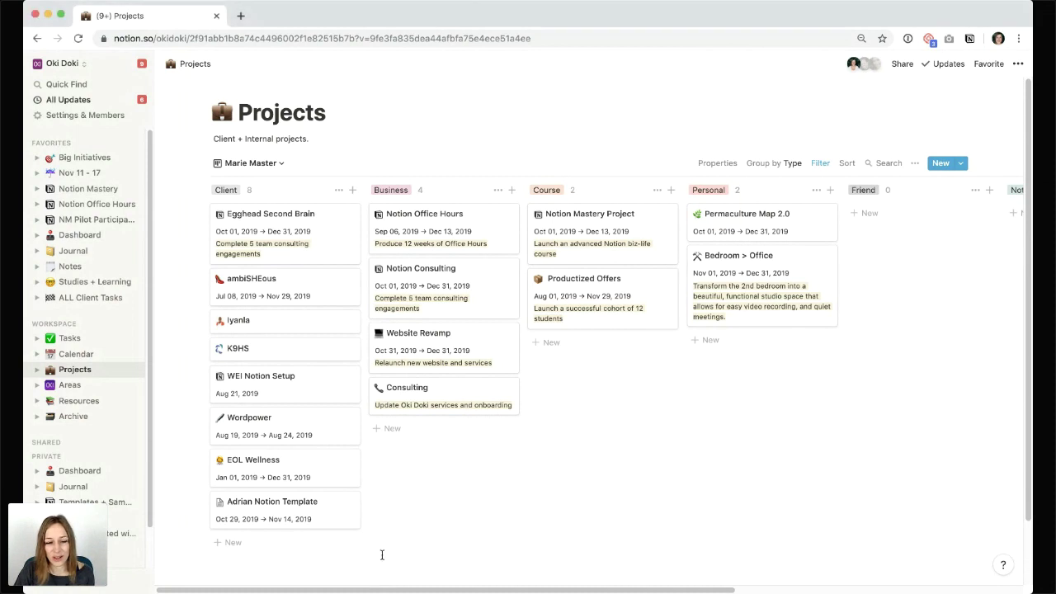
left_click(324, 248)
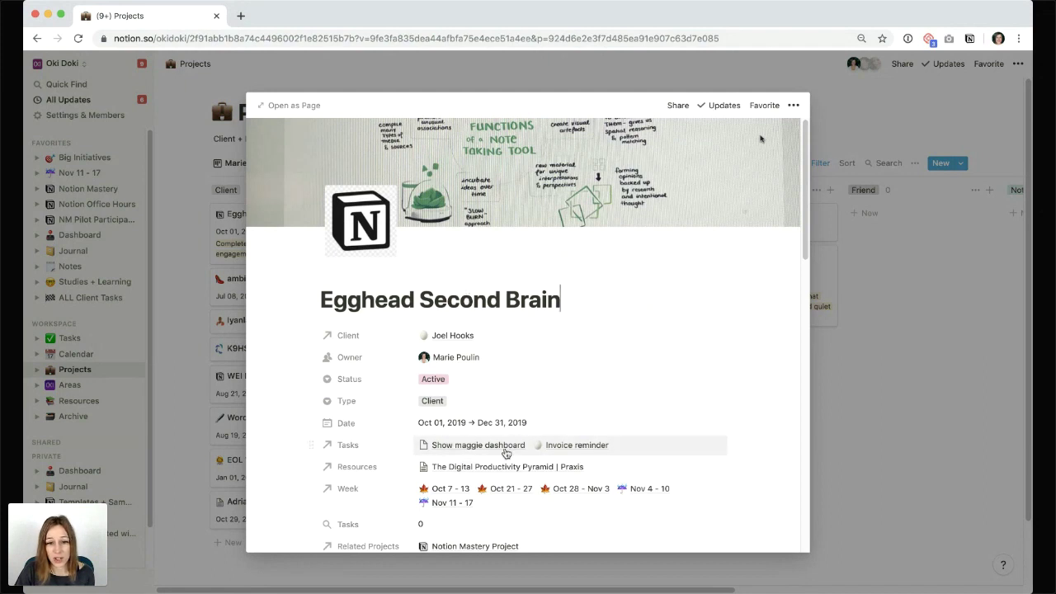
left_click(842, 371)
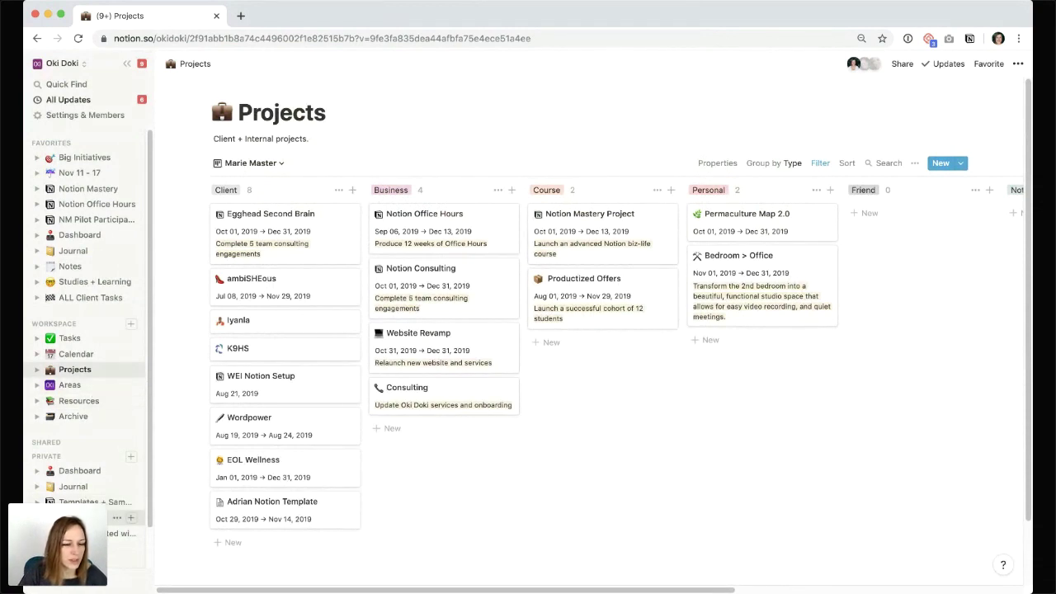
Open the Playground page, add a new subpage at the end of its list and open it
left_click(90, 517)
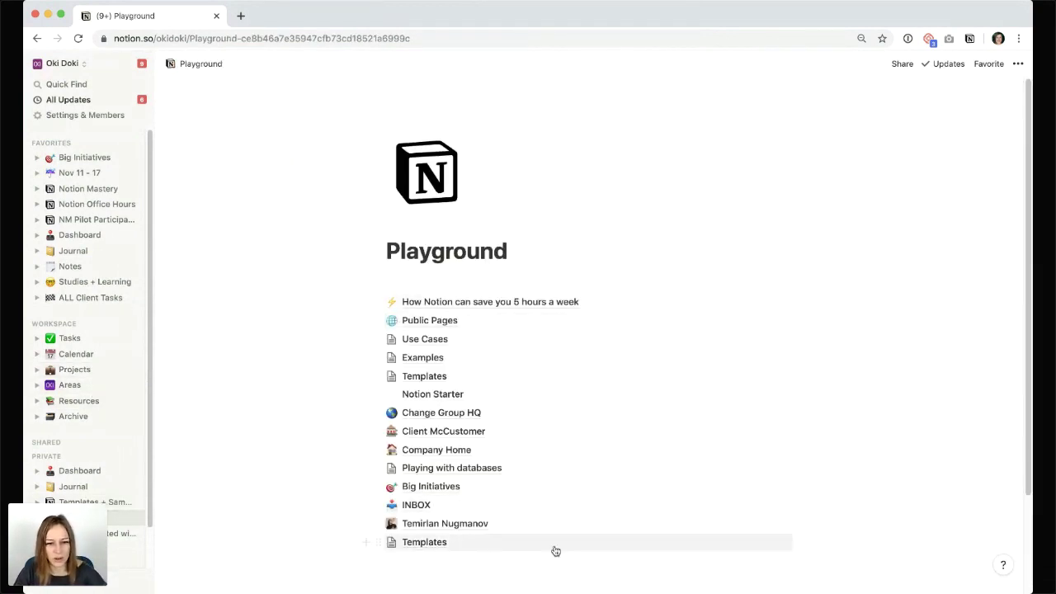
left_click(509, 566)
type("/page")
key("Return")
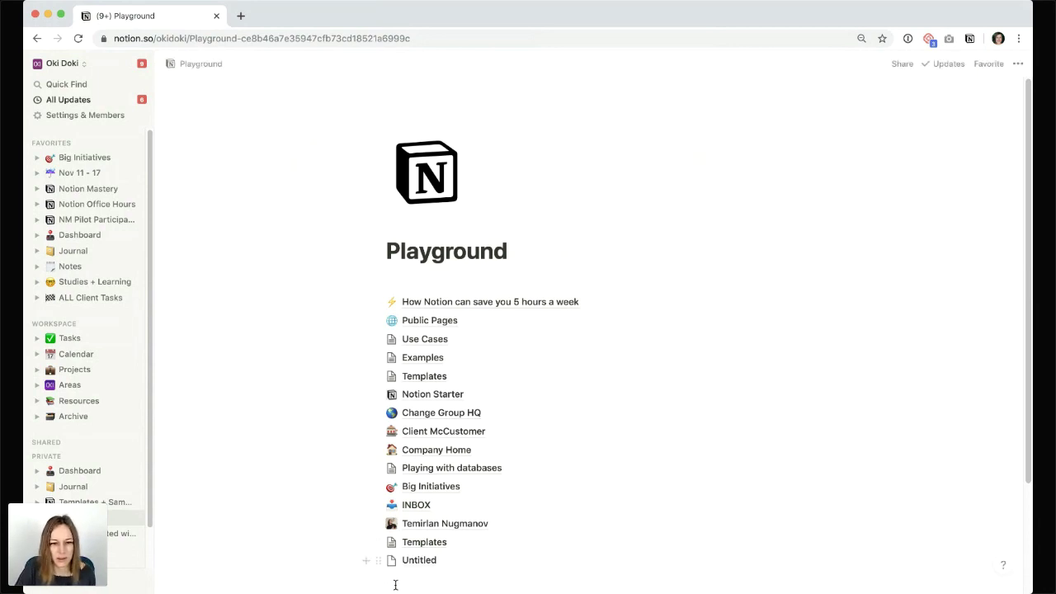
left_click(420, 561)
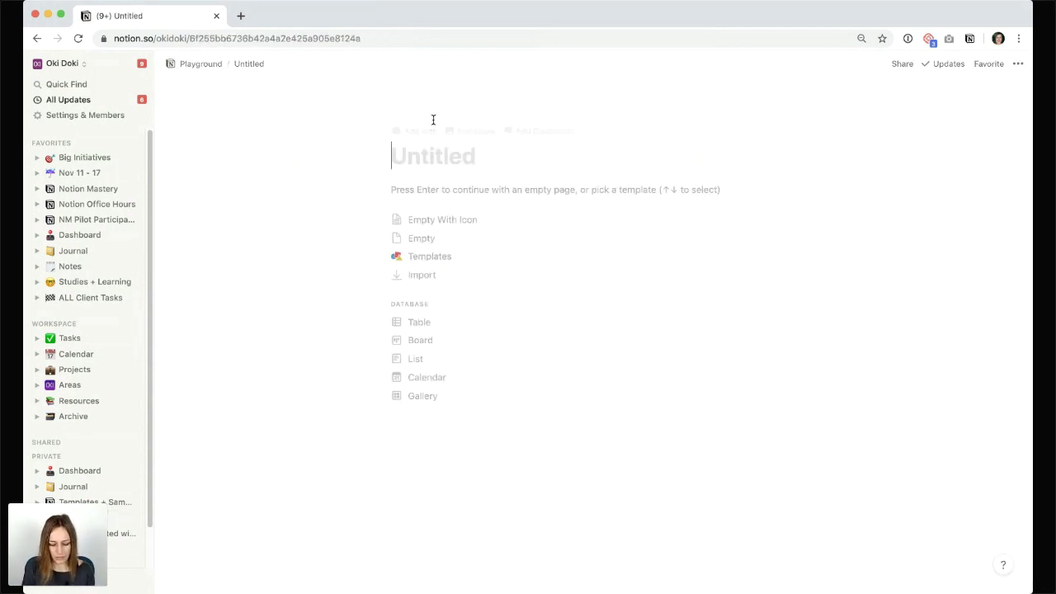
Title the page "Office hours build with me" and turn it into a table database
type("Offei")
key("BackSpace")
key("BackSpace")
type("ice")
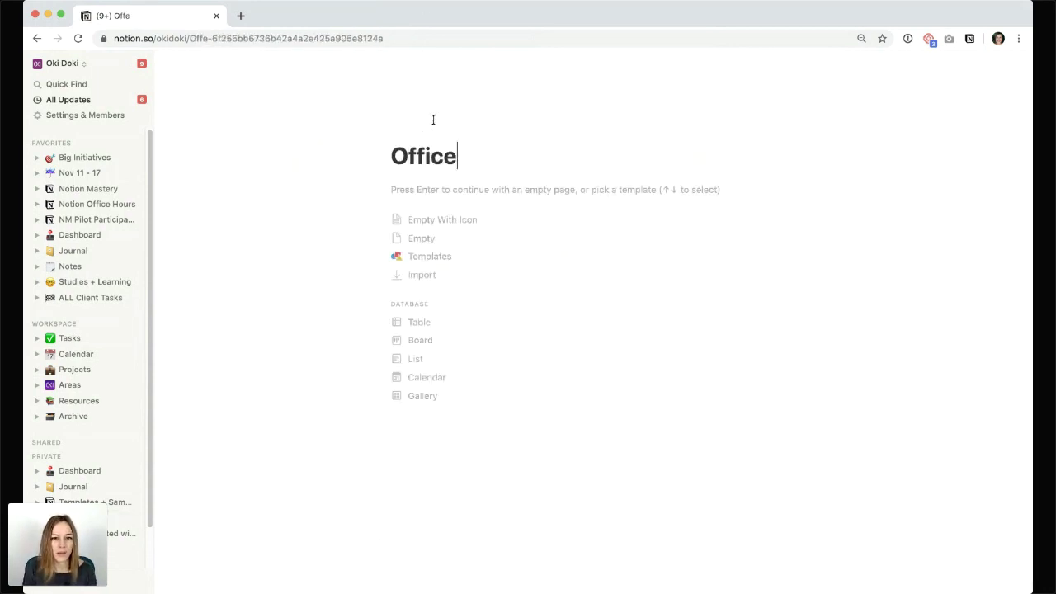
type(" hours build ")
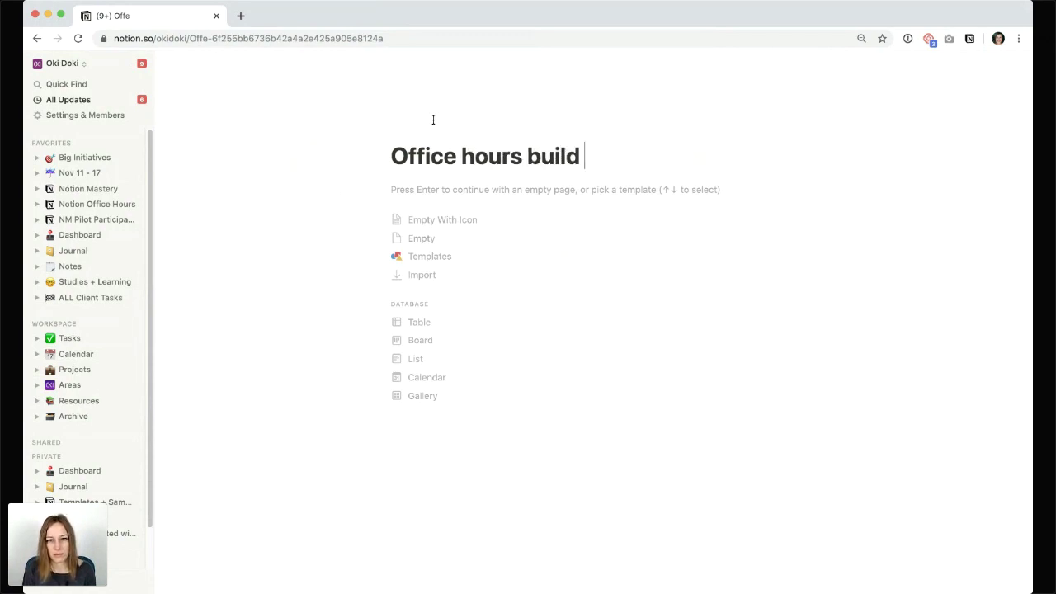
type("with me")
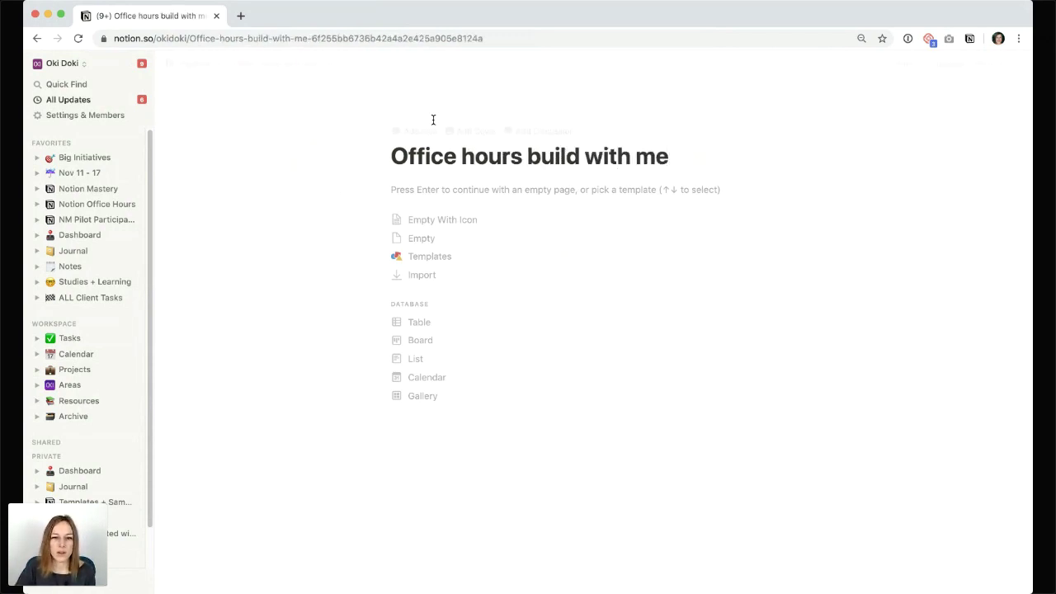
left_click(426, 324)
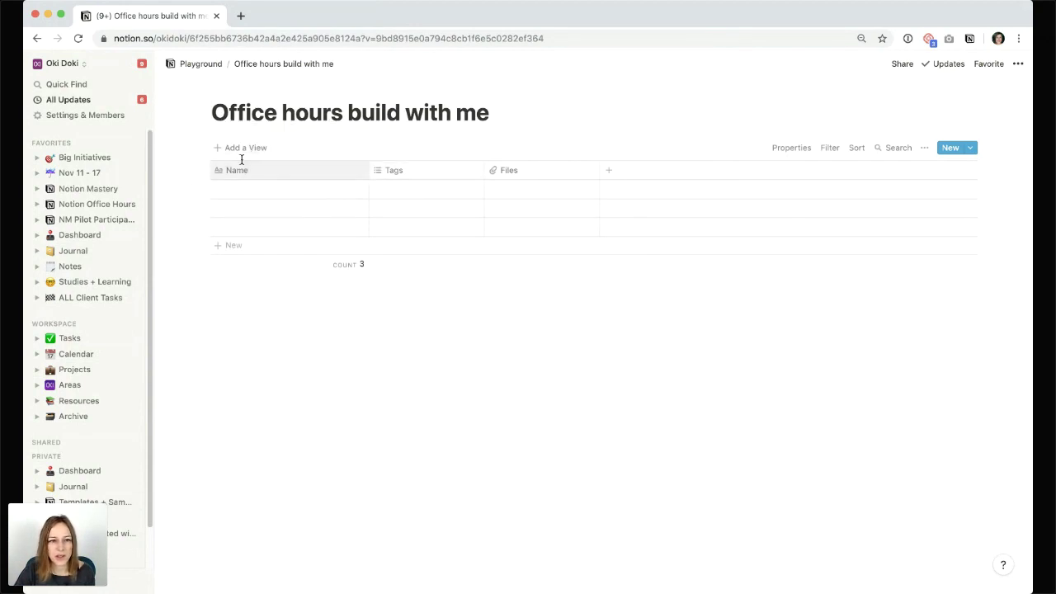
Name the table's first row "This is a thing" and open it as a page
left_click(239, 192)
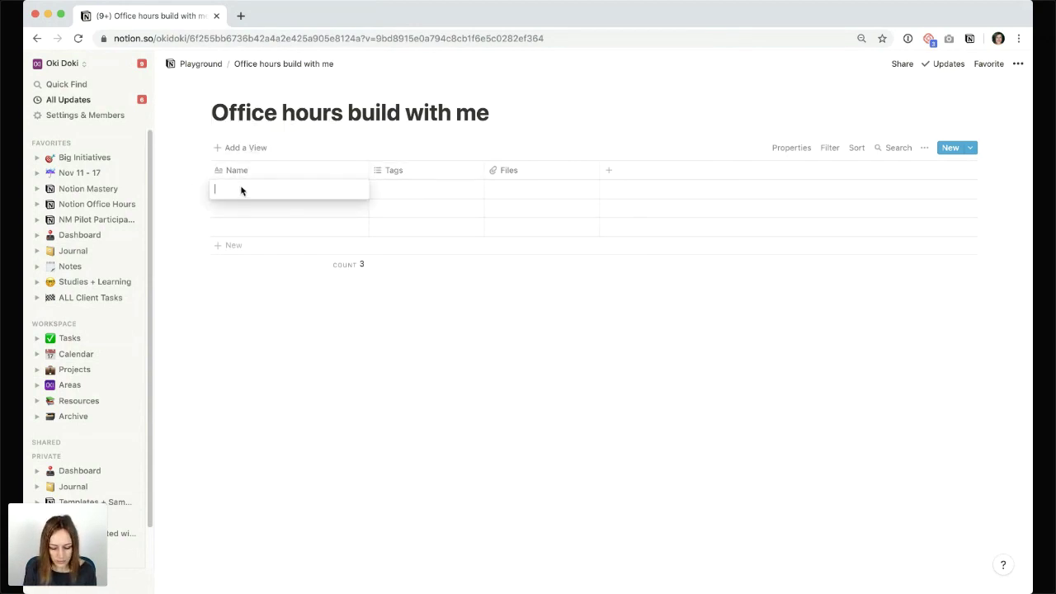
type("This is a thing")
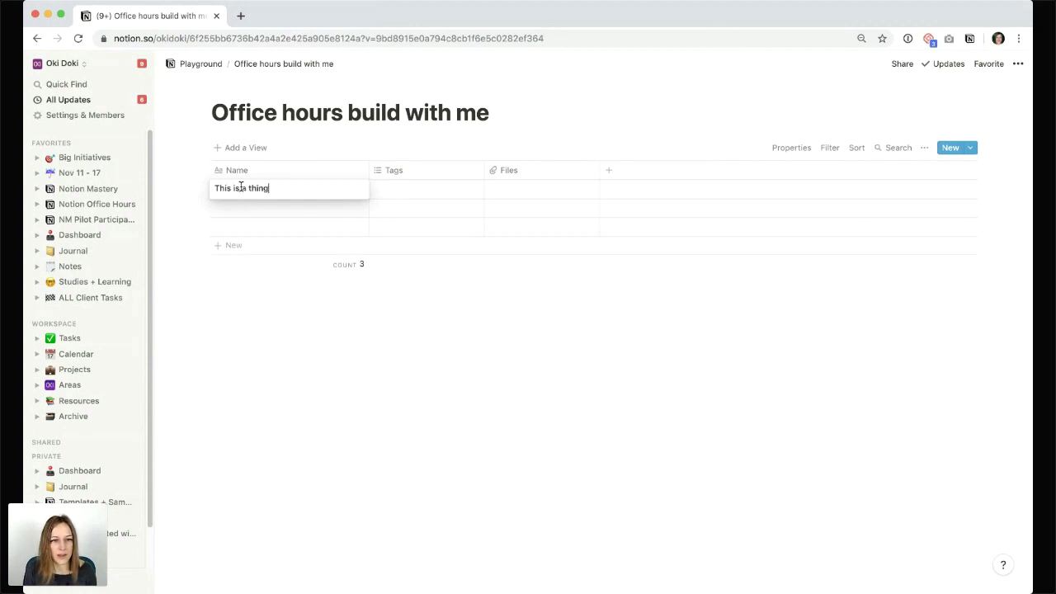
key("Escape")
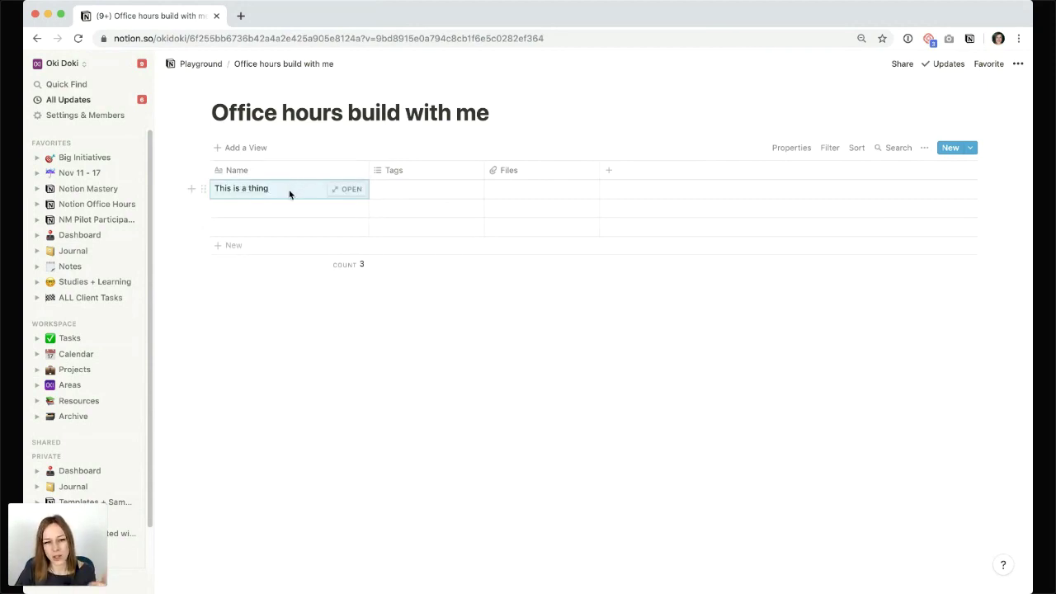
left_click(351, 191)
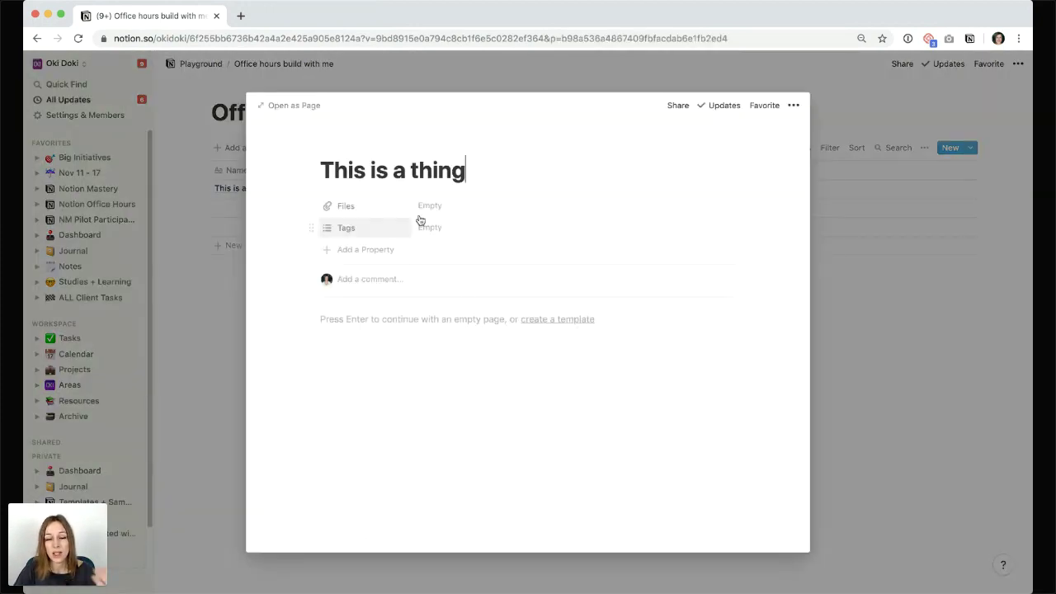
key("Return")
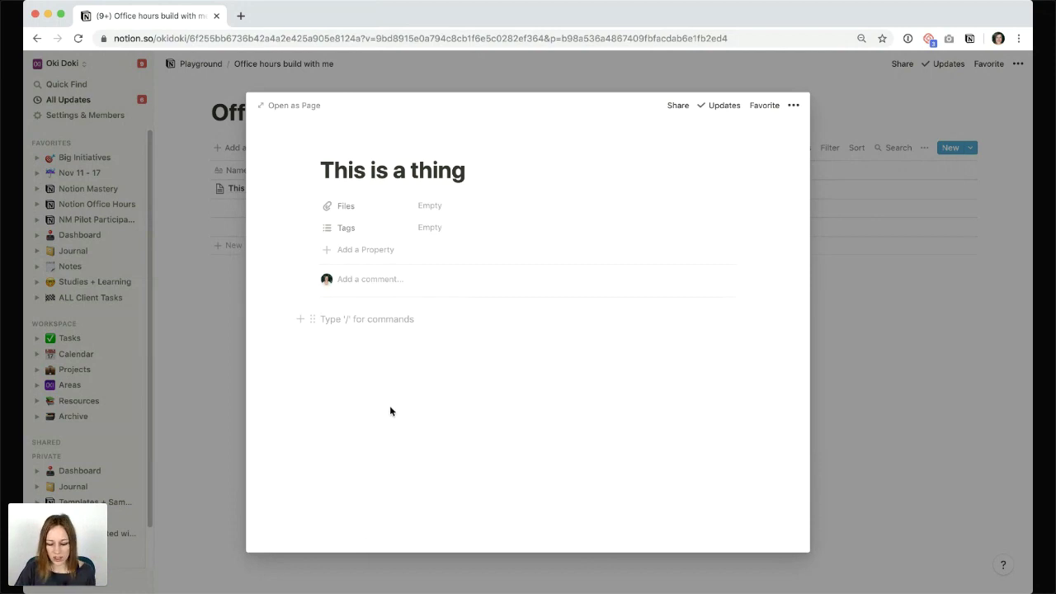
type("/")
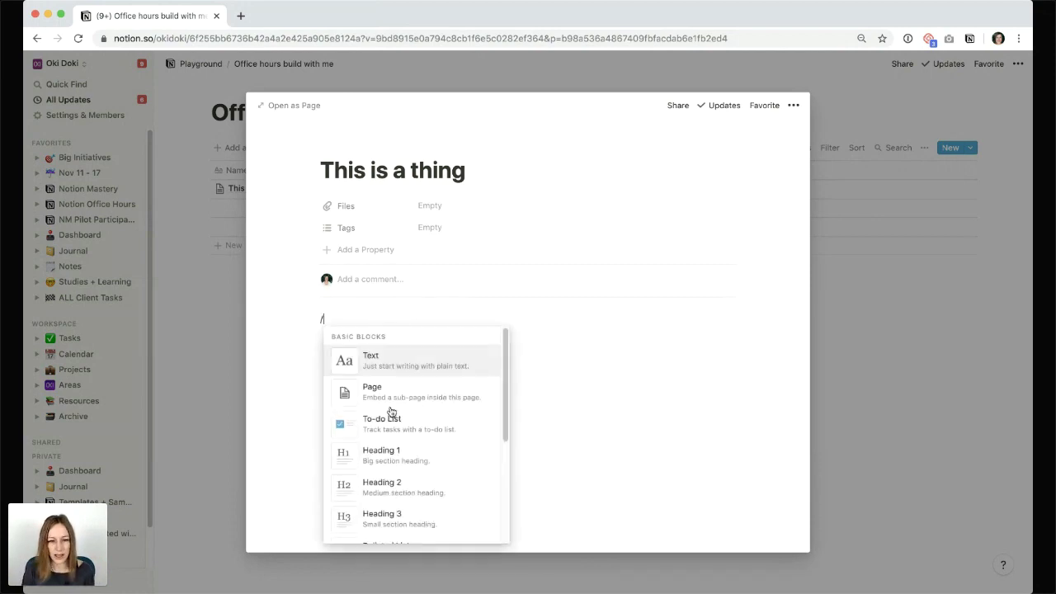
type("table")
key("Return")
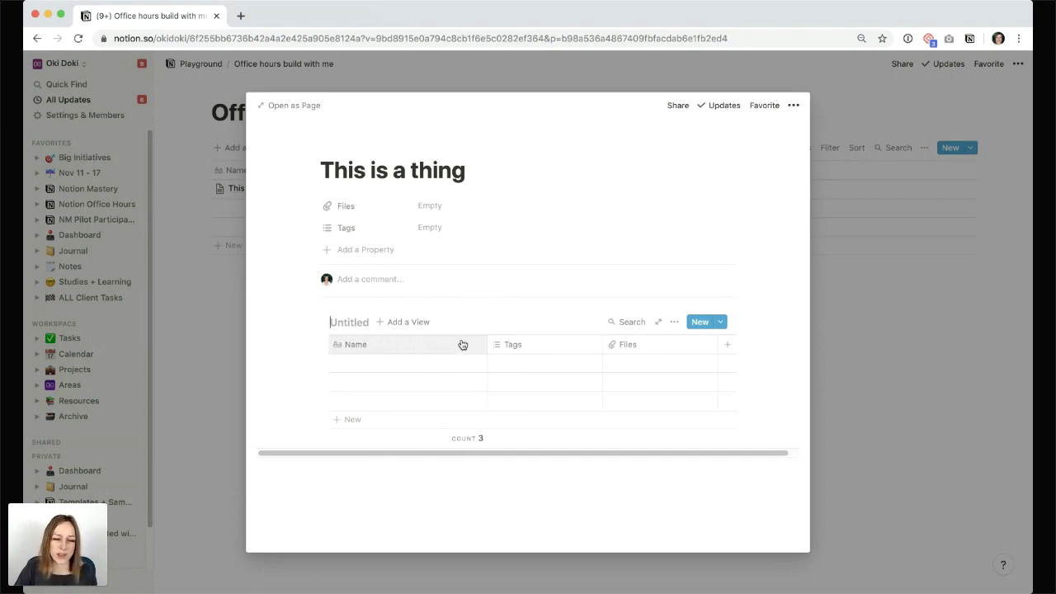
left_click(312, 322)
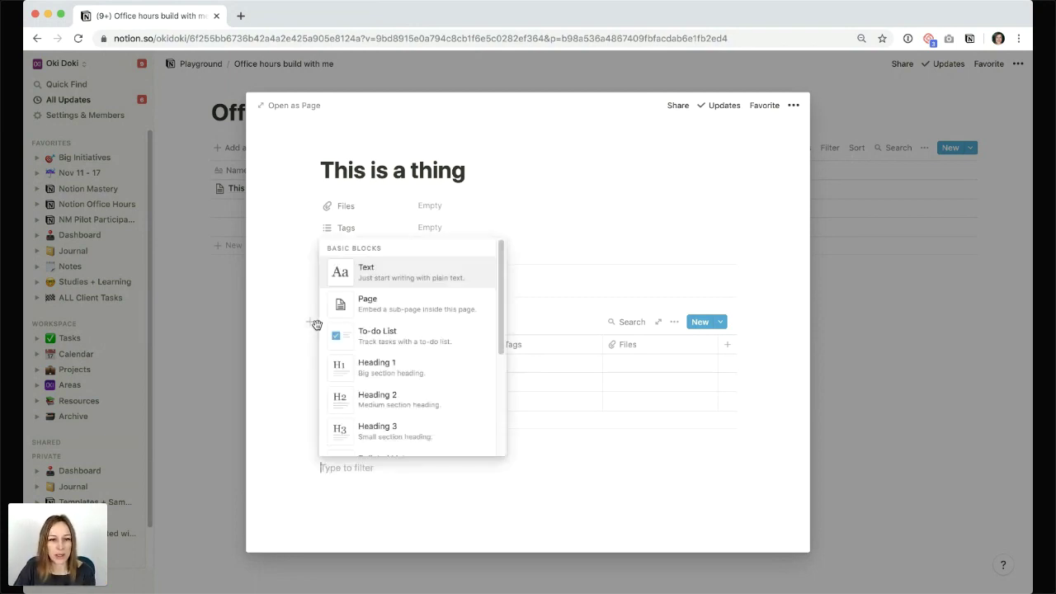
key("Escape")
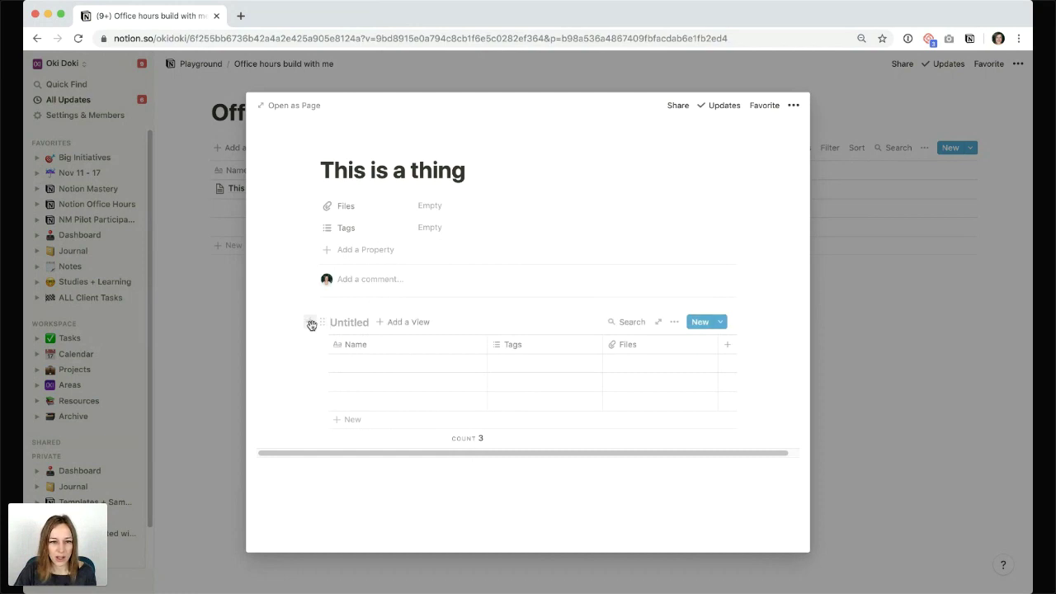
left_click(321, 325)
left_click(347, 264)
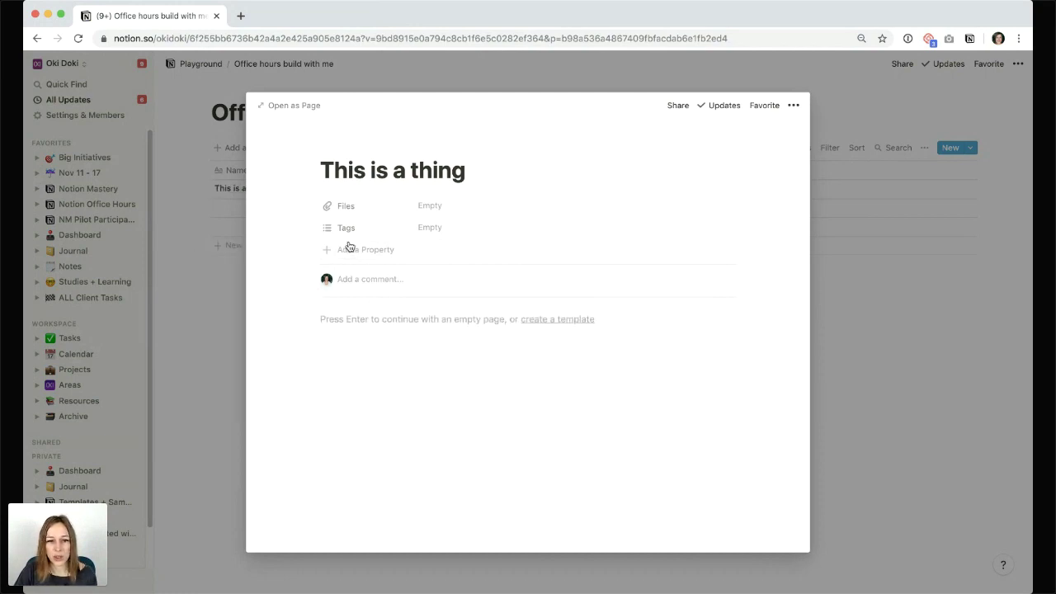
Add a Relation property to the row's page, linked to the Tasks database in Playground / Use Cases
left_click(347, 249)
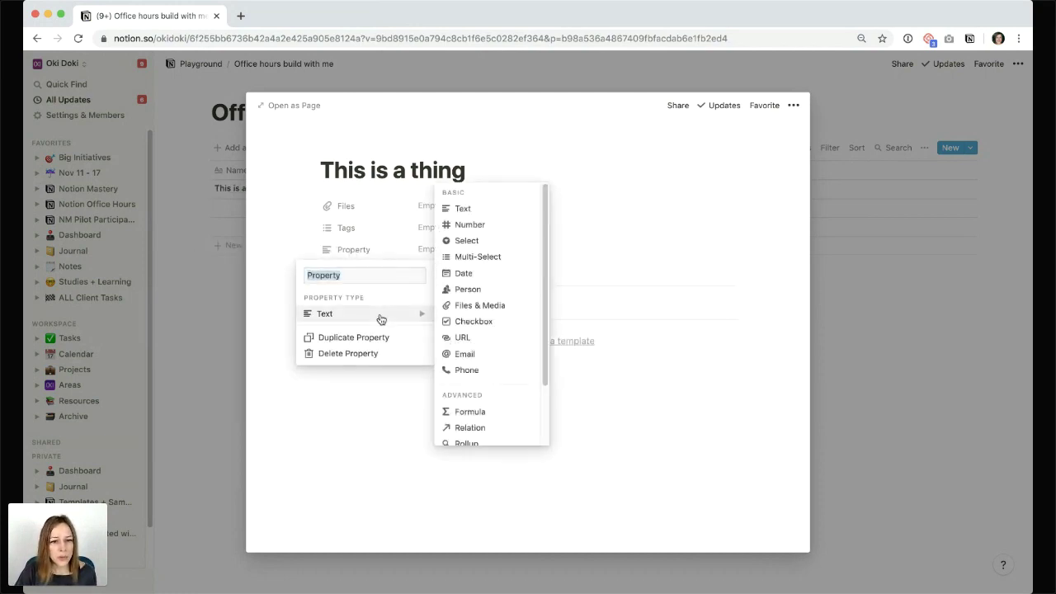
mouse_move(363, 307)
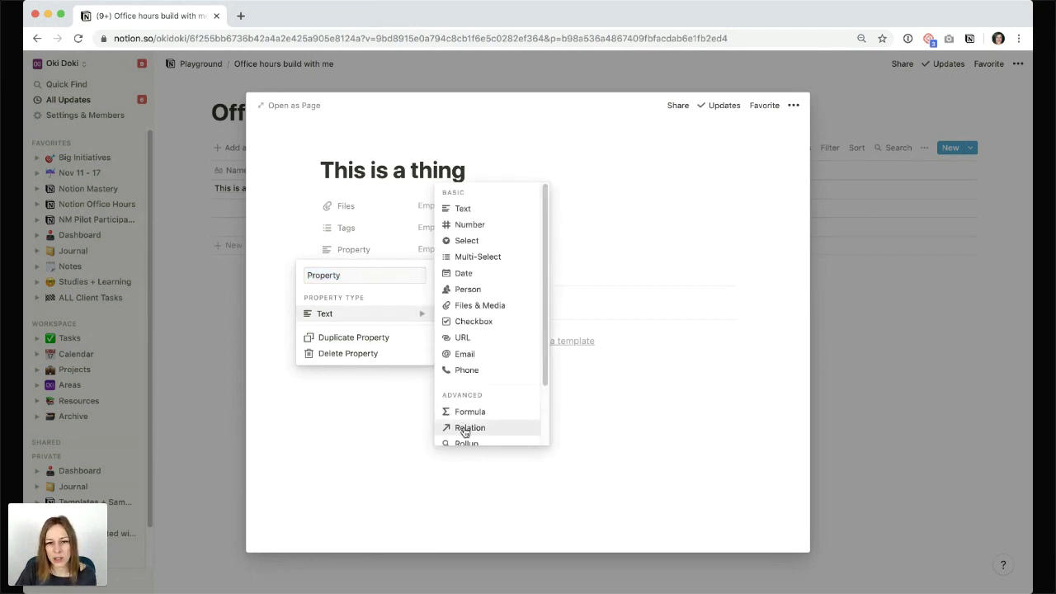
left_click(464, 428)
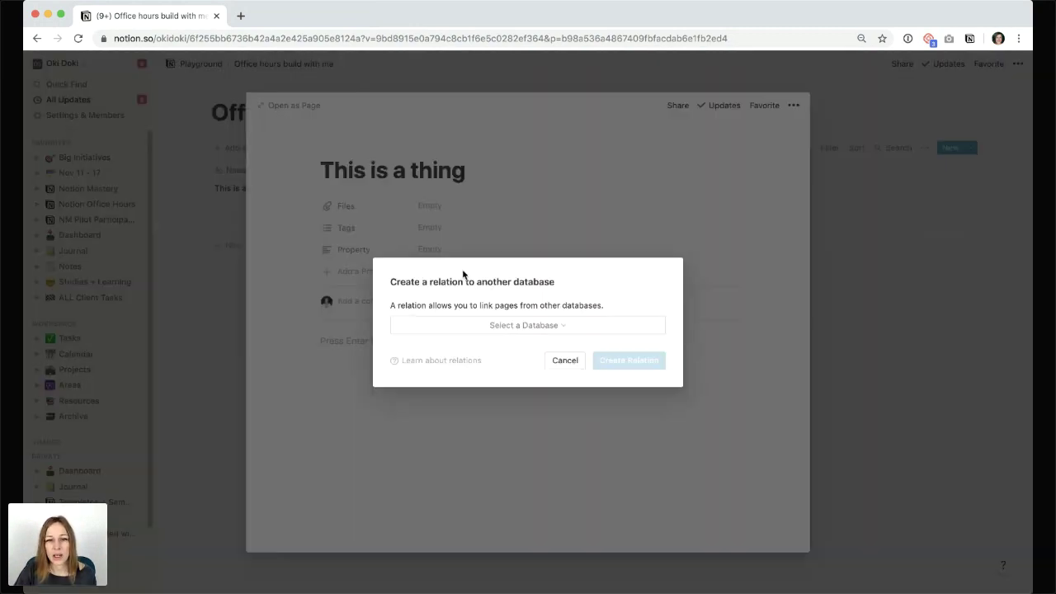
left_click(542, 329)
type("tasks")
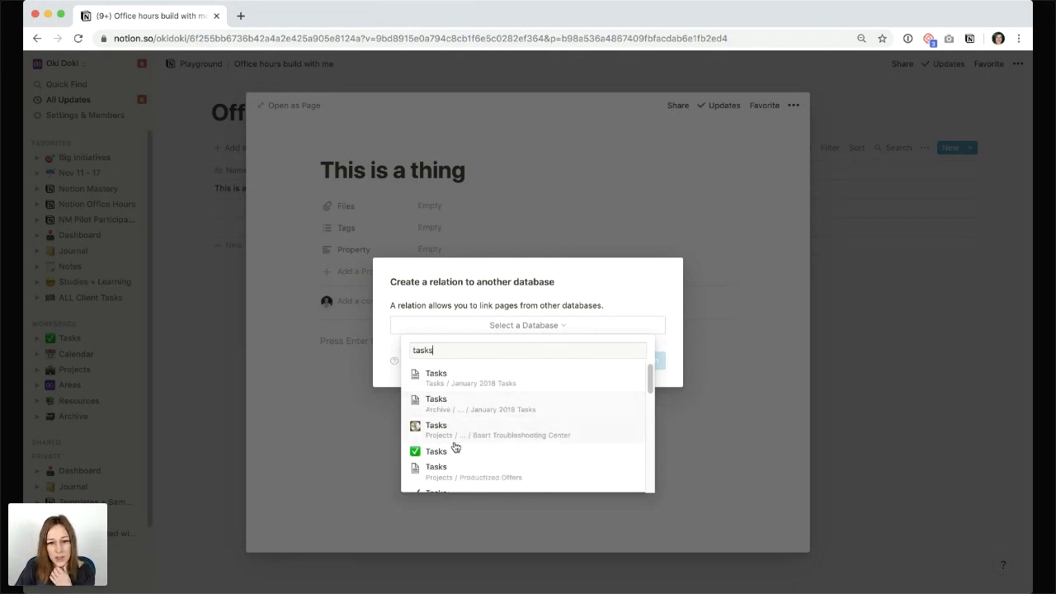
scroll(461, 457, "down", 2)
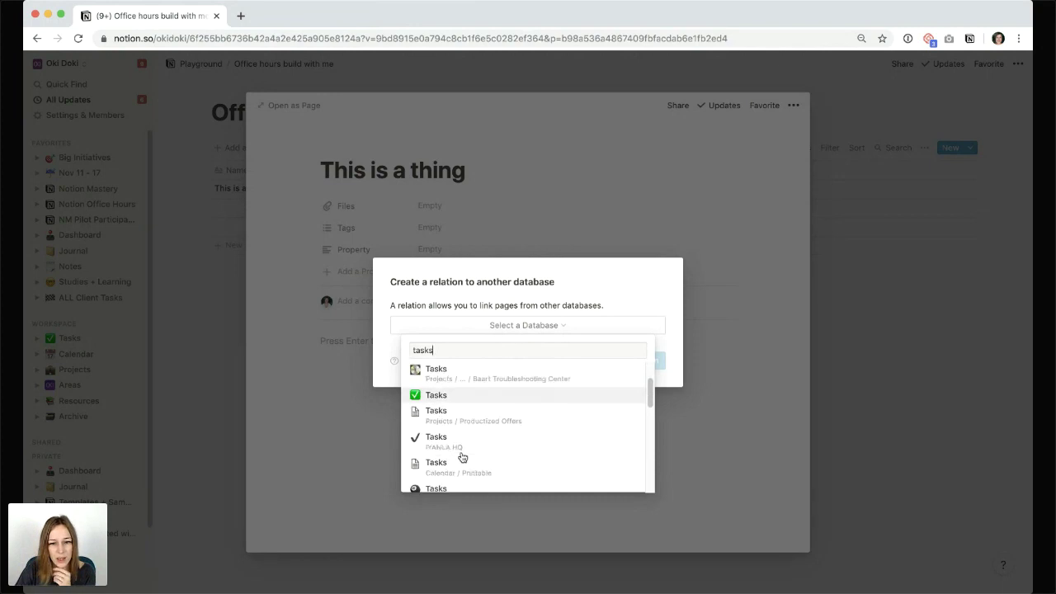
scroll(463, 457, "down", 1)
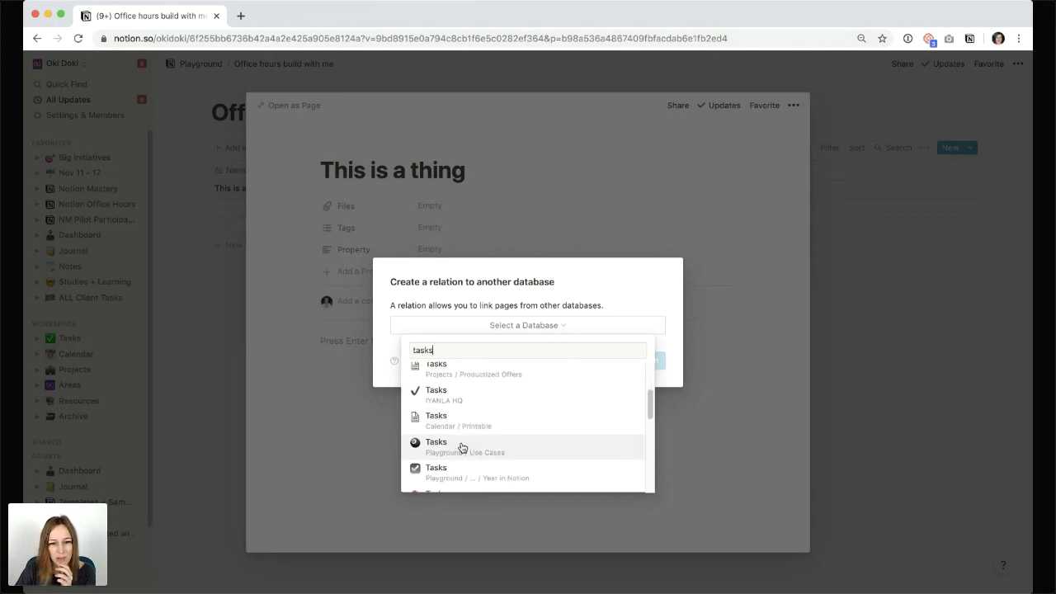
left_click(462, 454)
left_click(623, 363)
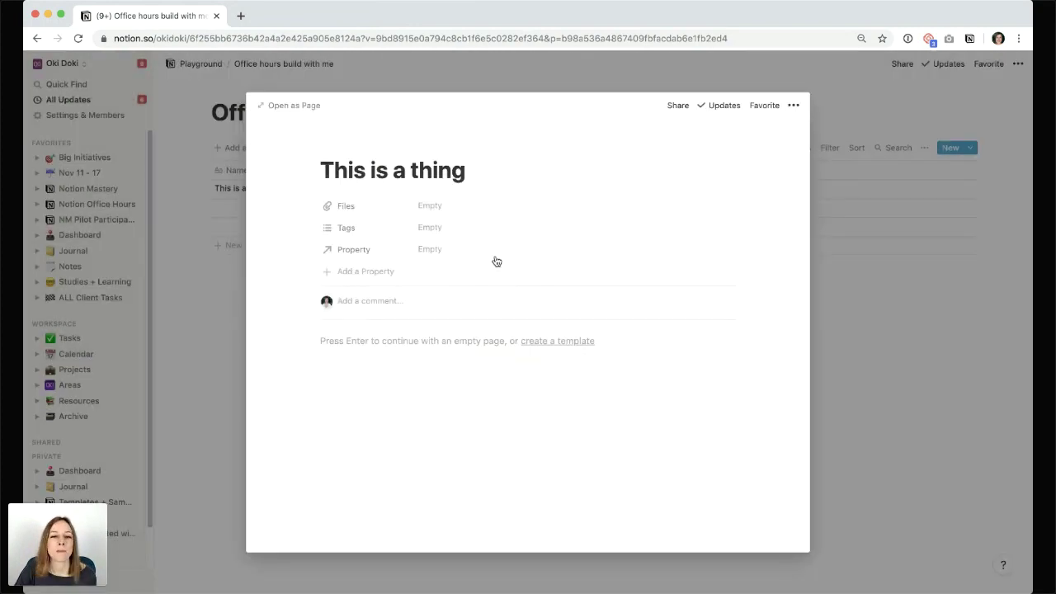
Rename the new relation property to "Tasks"
left_click(406, 249)
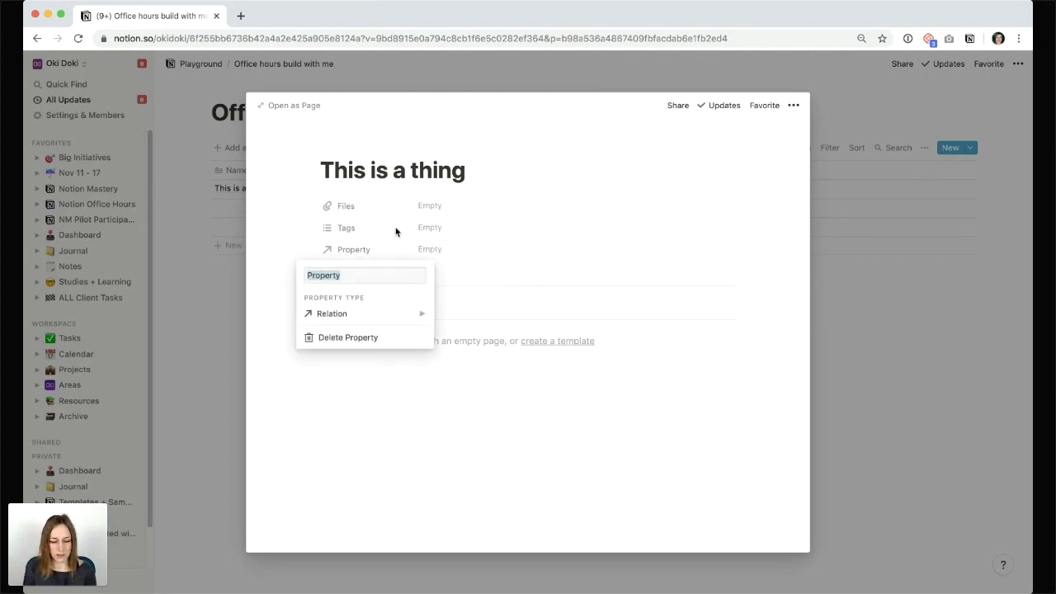
type("Tasks")
key("Return")
left_click(449, 249)
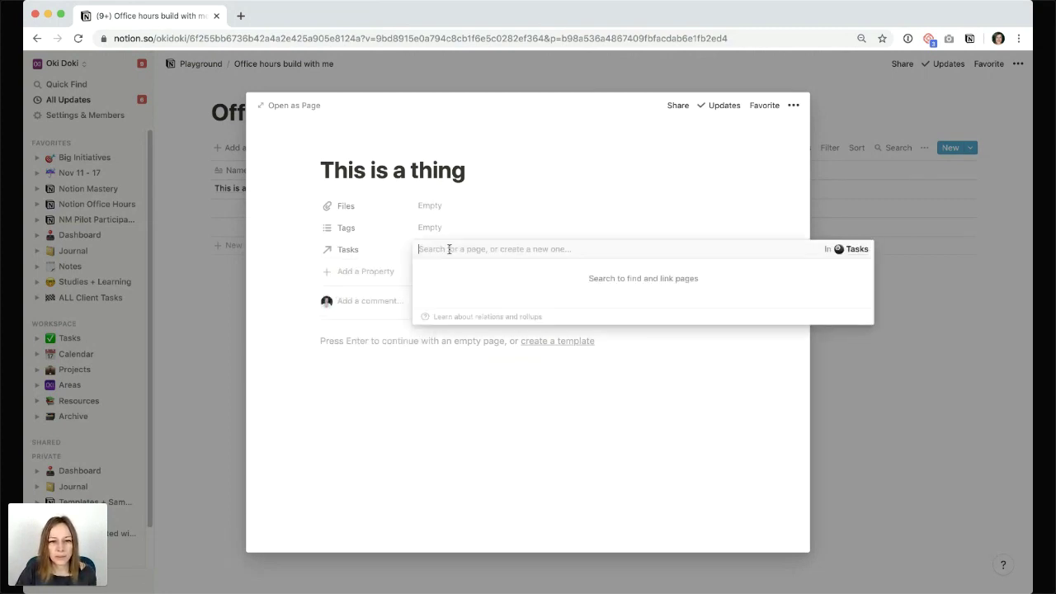
type("e")
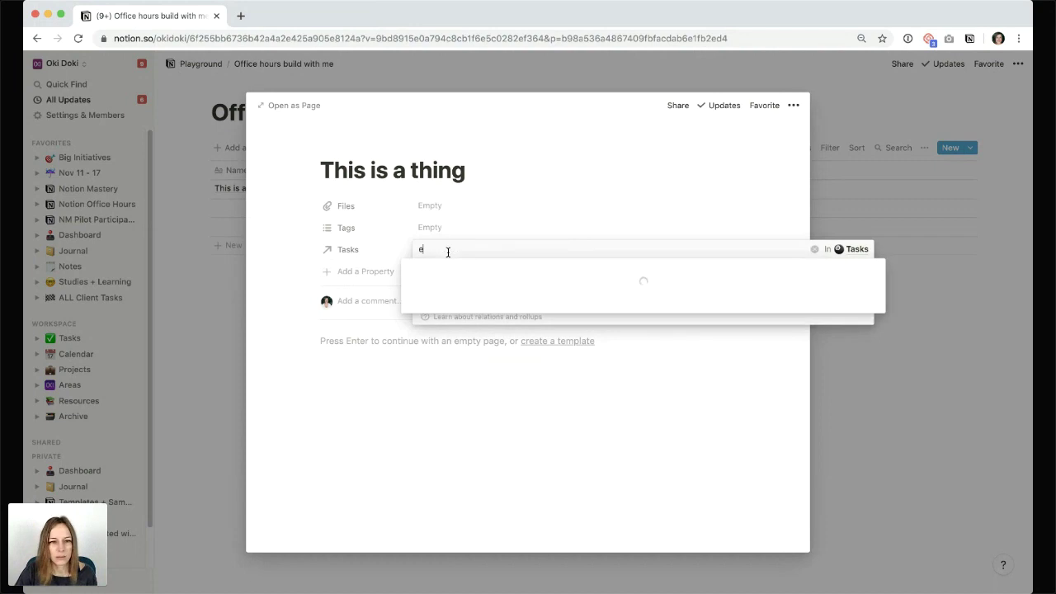
key("BackSpace")
type("N")
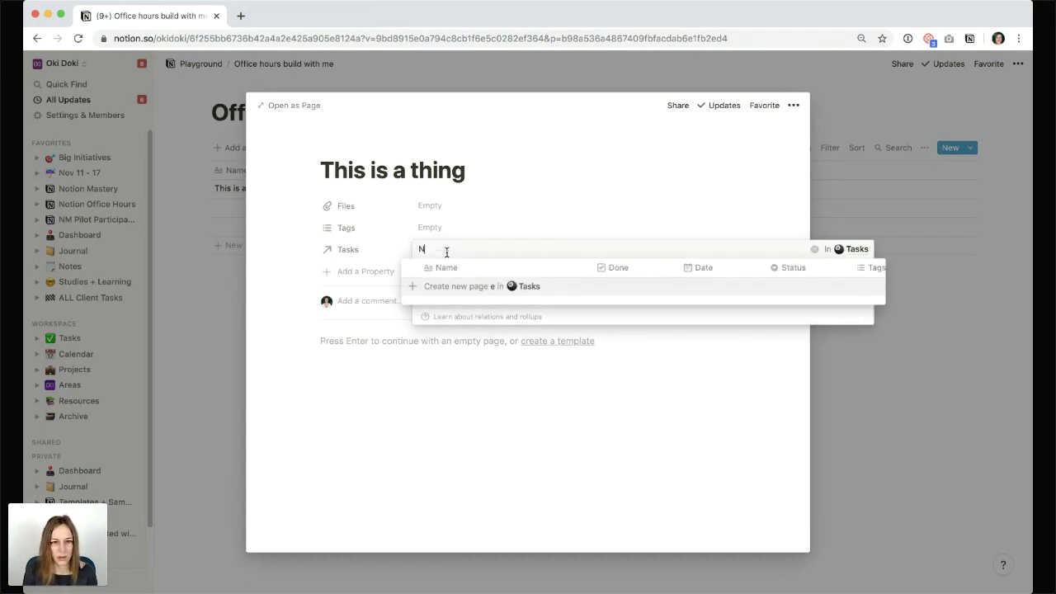
type("ew task")
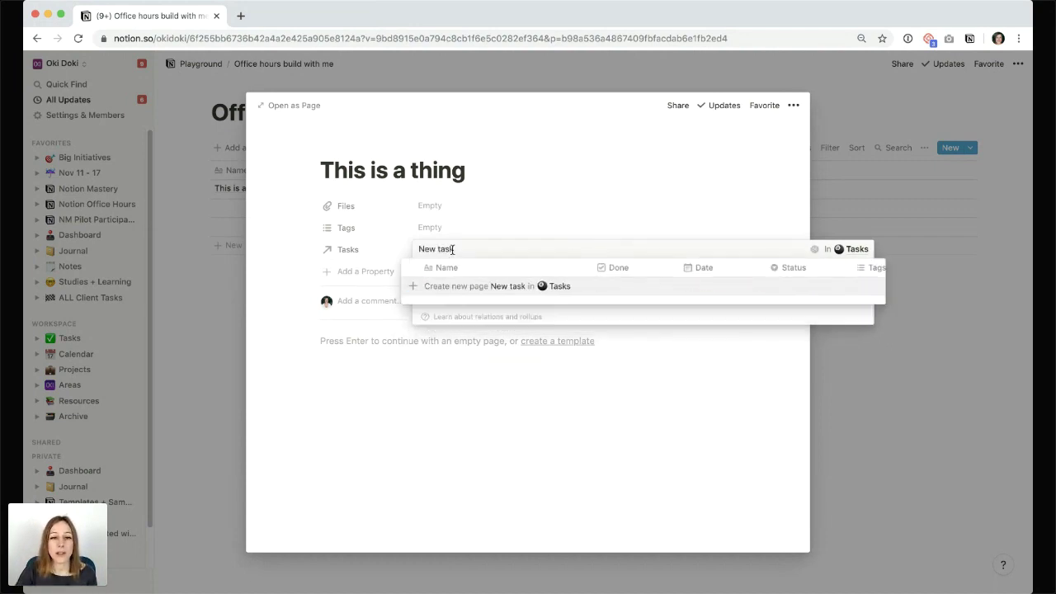
key("super+a")
key("BackSpace")
key("Escape")
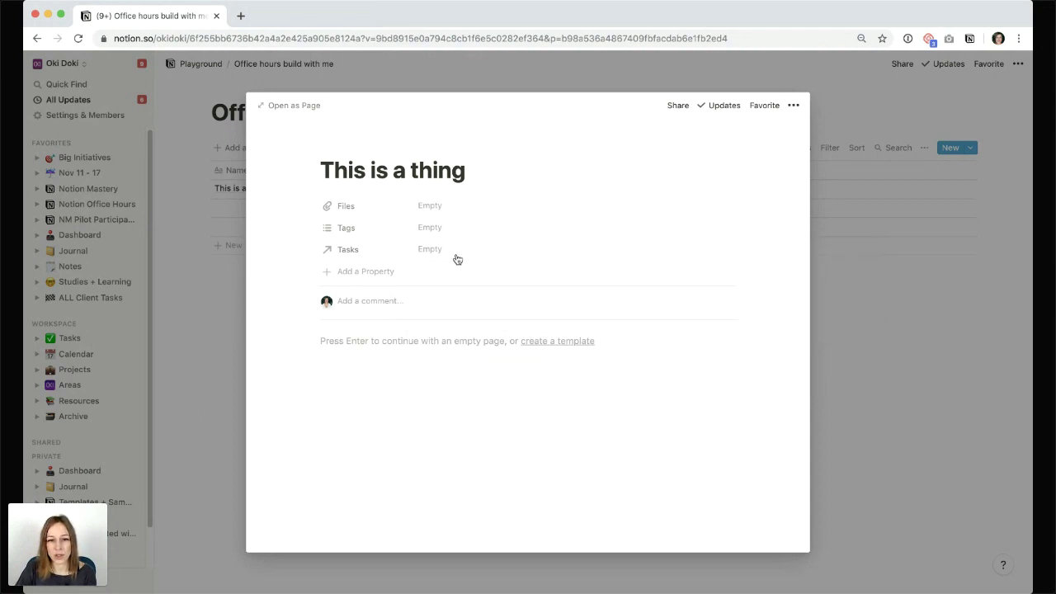
Link "this would be the name of your tasks", "do that thing" and "this would be another task" in the Tasks relation
left_click(457, 250)
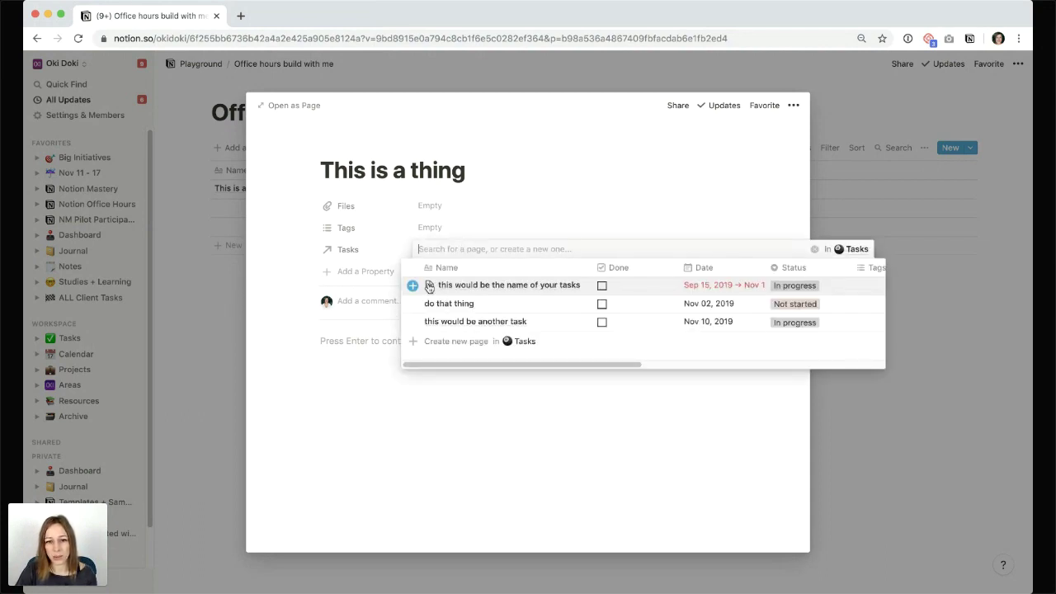
left_click(413, 287)
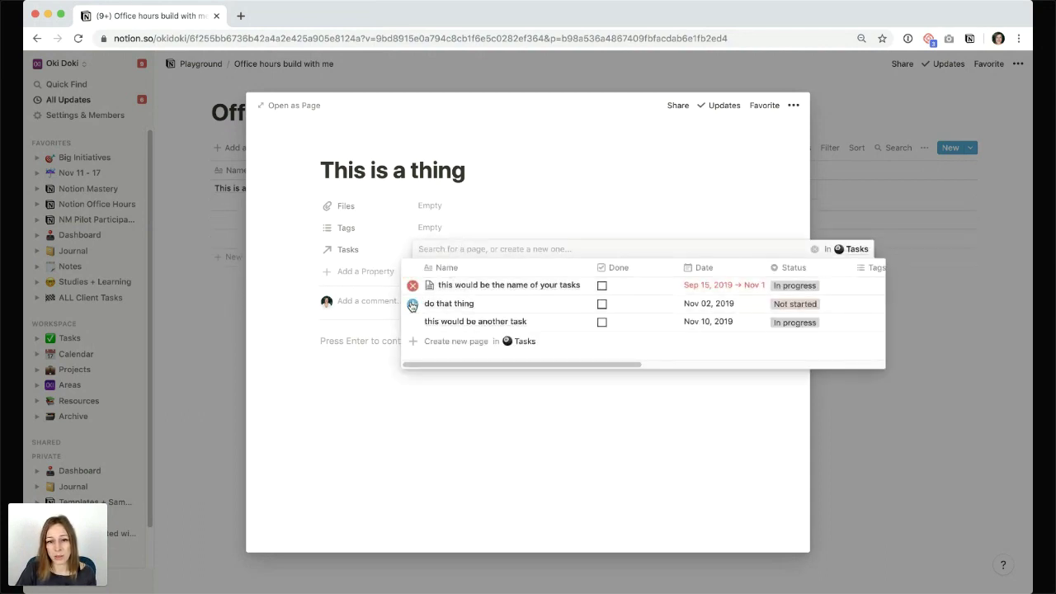
left_click(413, 304)
left_click(412, 324)
left_click(410, 387)
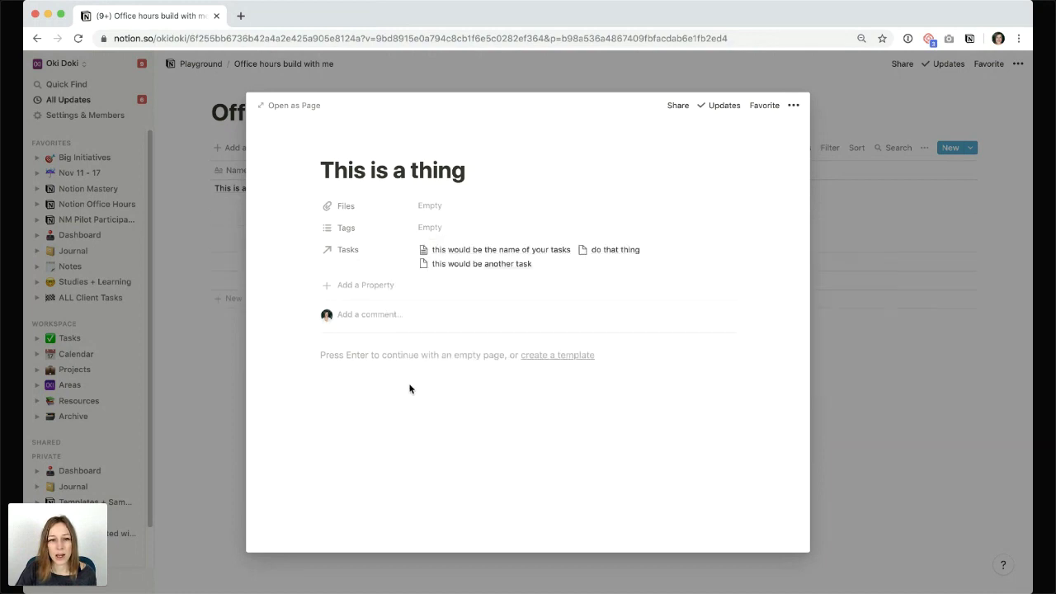
Review the linked "this would be the name of your tasks" page and return to "This is a thing" through its back-relation
left_click(487, 254)
left_click(490, 287)
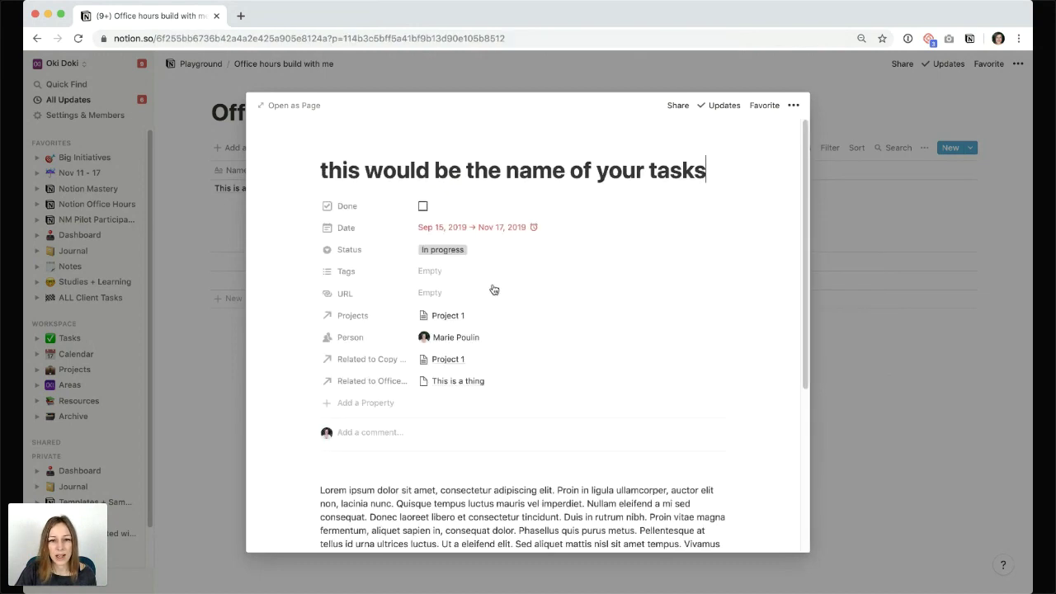
scroll(691, 347, "down", 5)
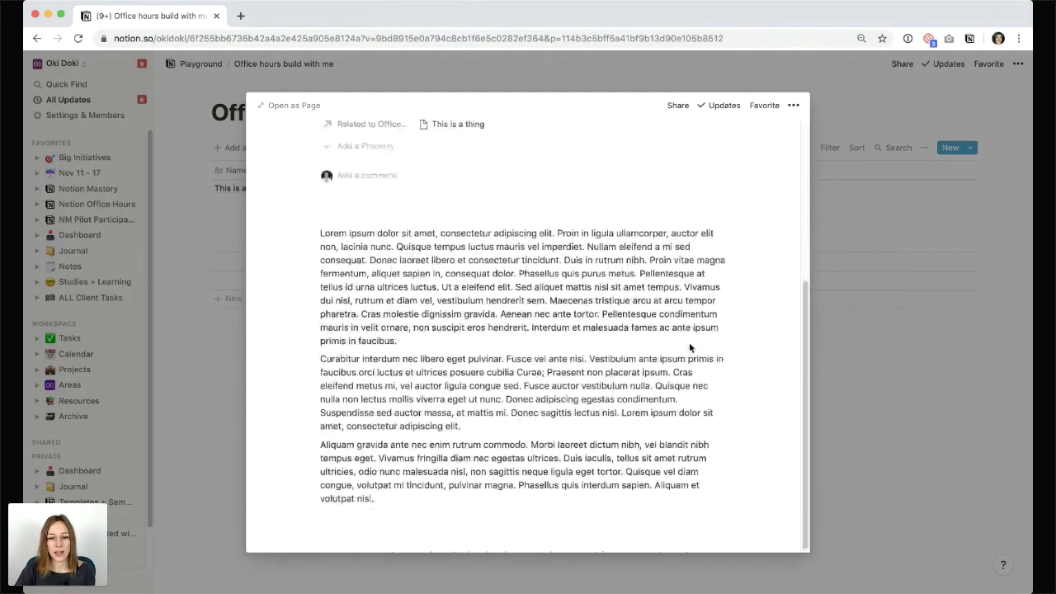
scroll(689, 341, "up", 5)
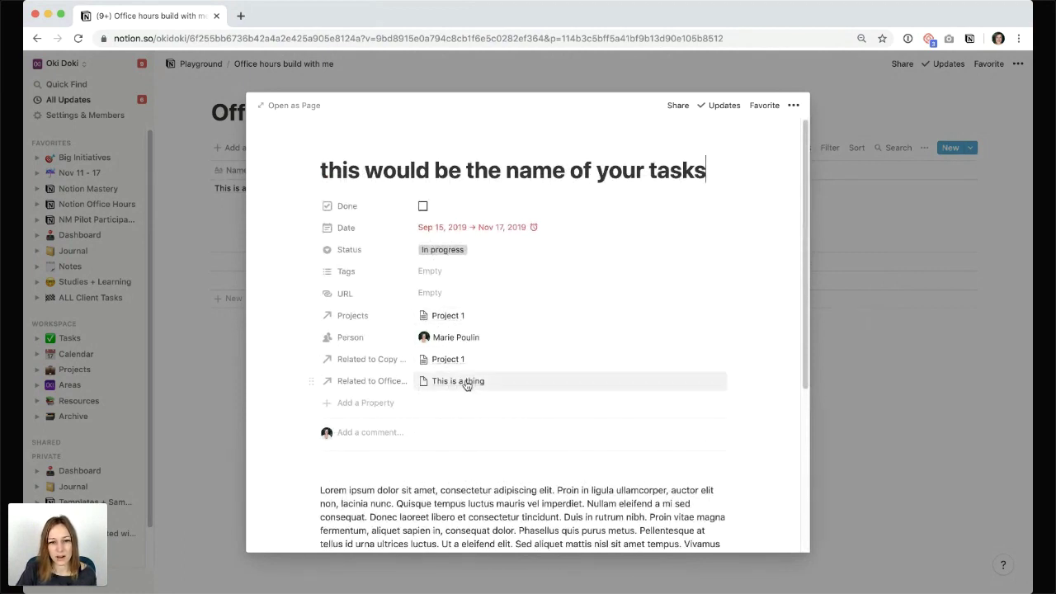
left_click(467, 385)
left_click(471, 418)
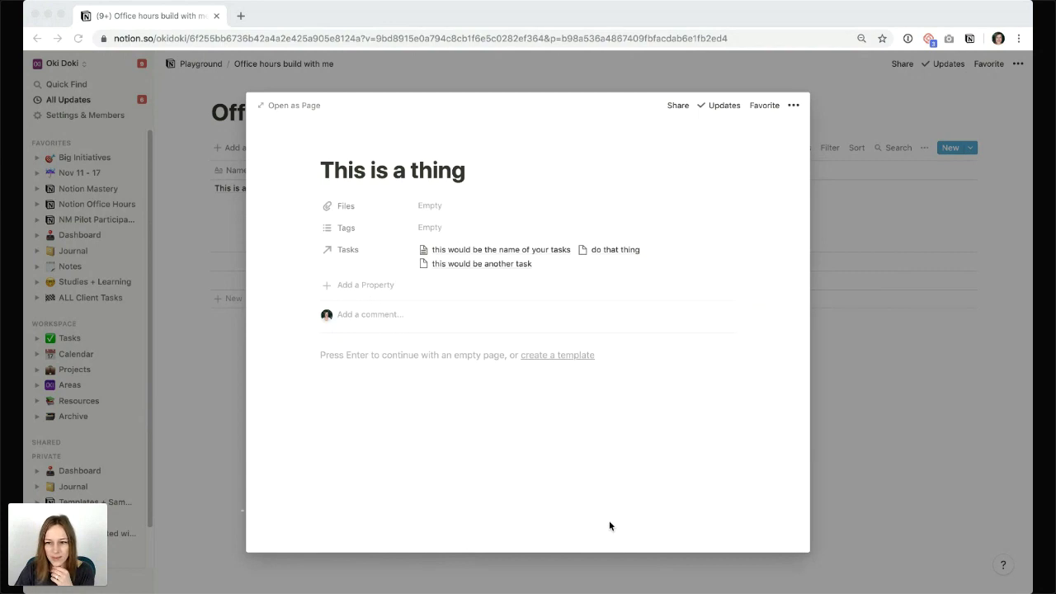
Reopen "this would be the name of your tasks" from the Tasks relation to check its related entries, and close it
left_click(532, 538)
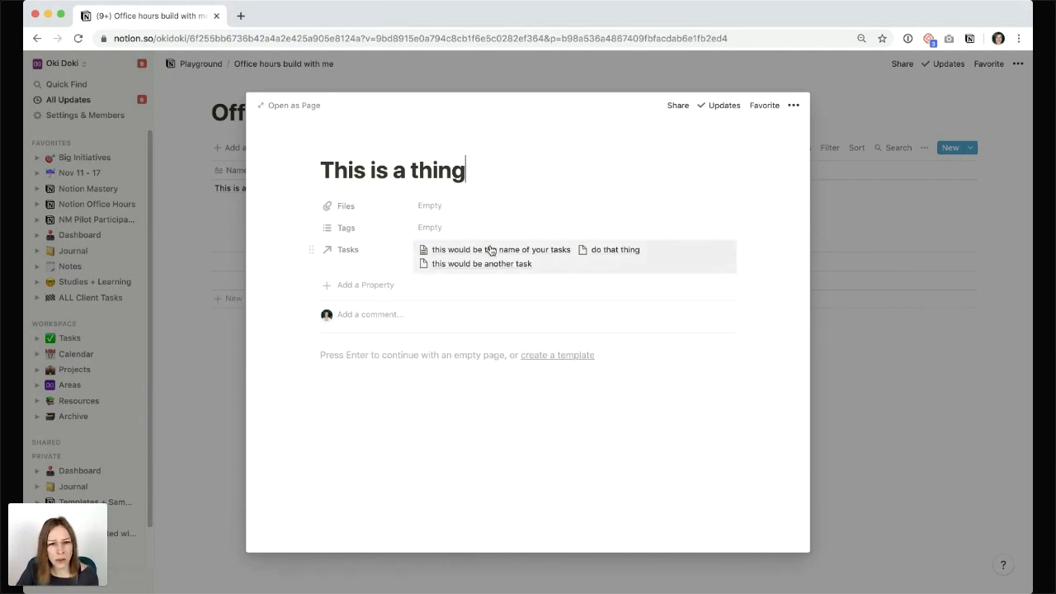
left_click(485, 276)
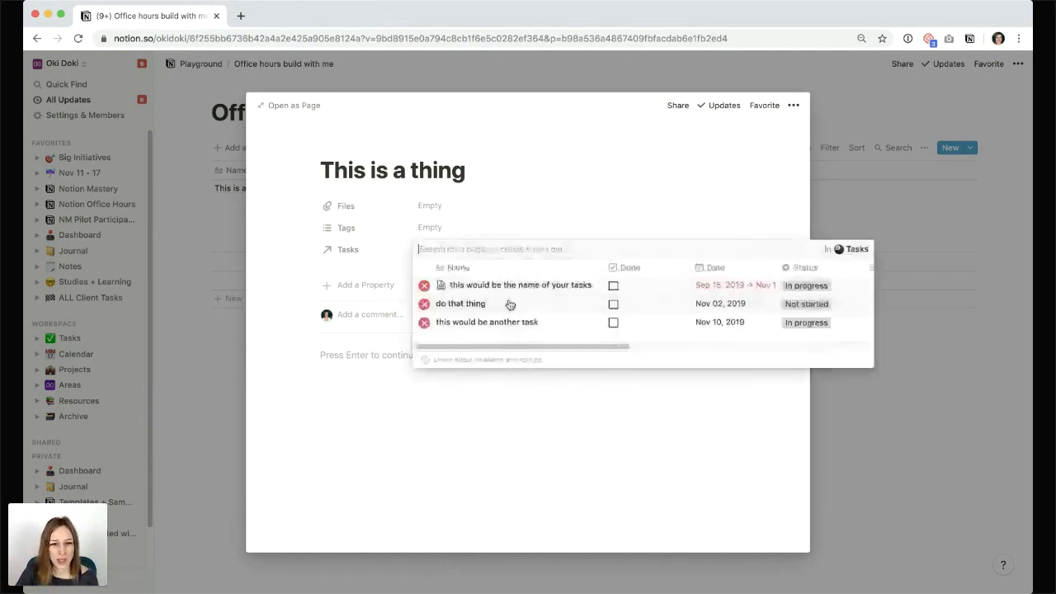
left_click(495, 291)
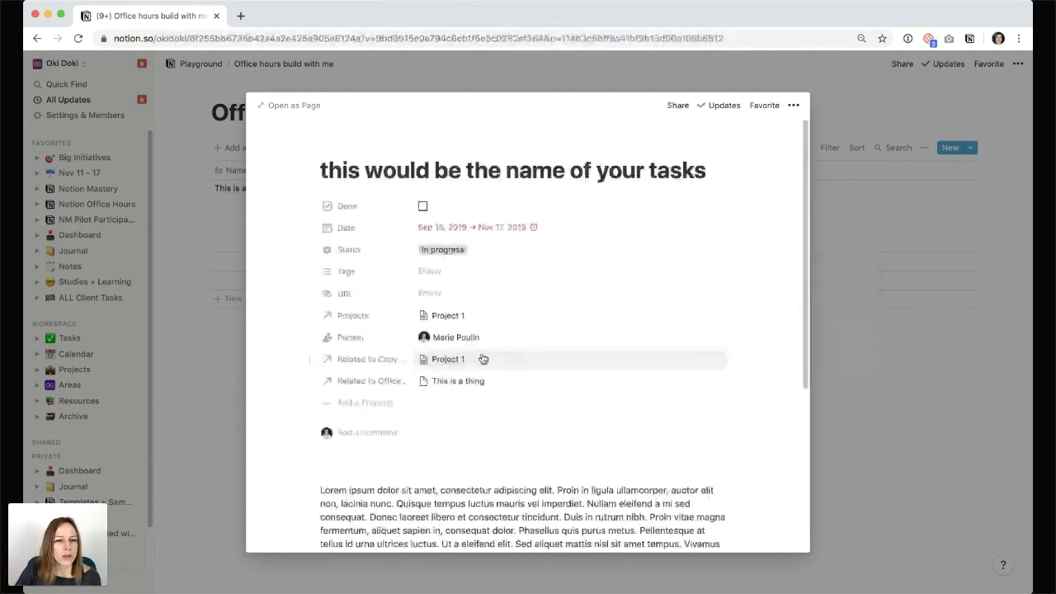
key("Escape")
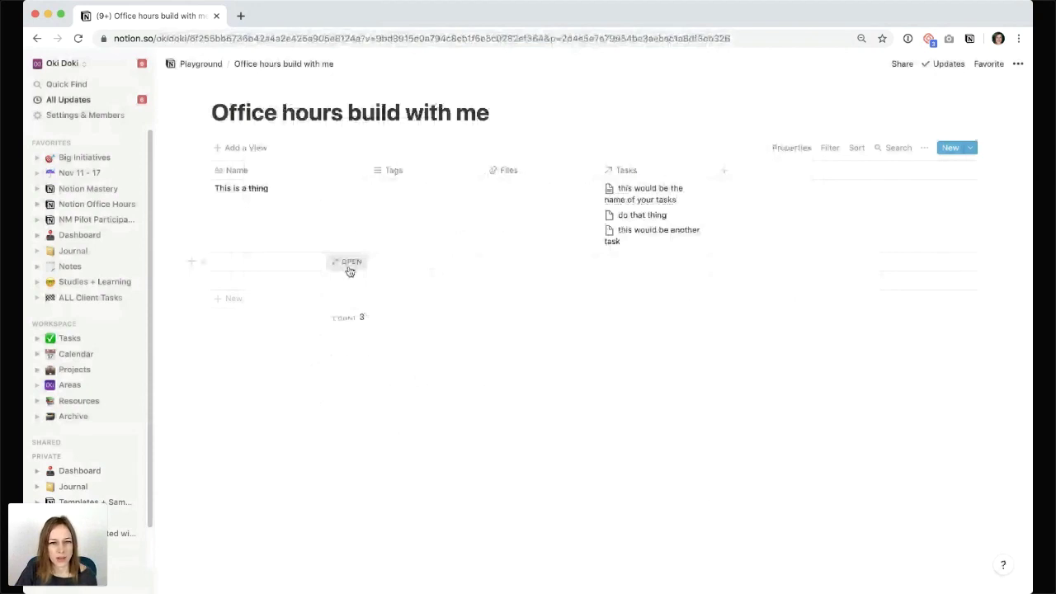
Open the second, unnamed entry and create a linked task "Add another task" in its Tasks relation
left_click(350, 264)
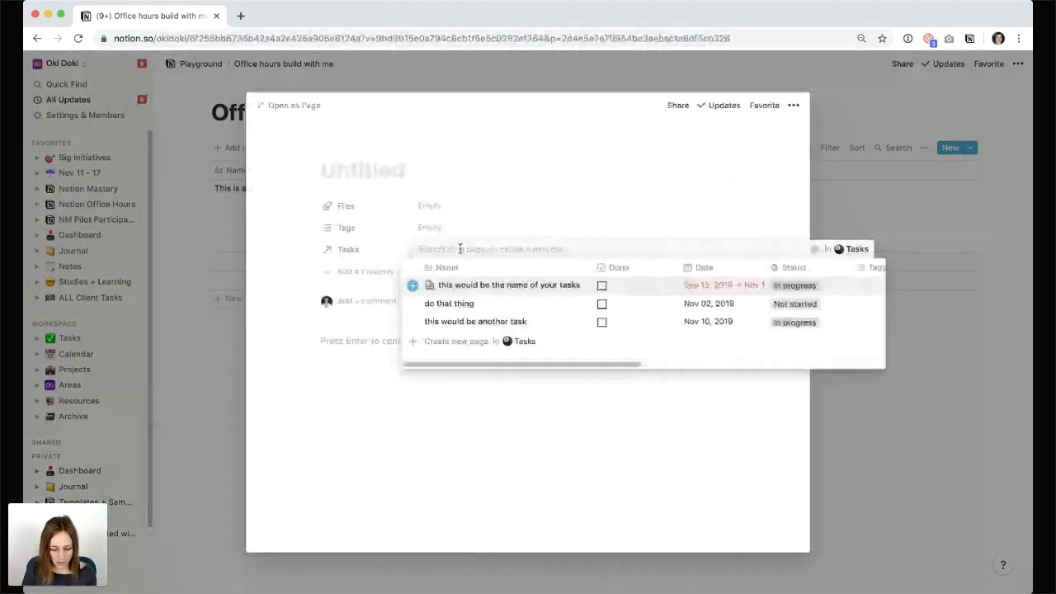
type("Ad")
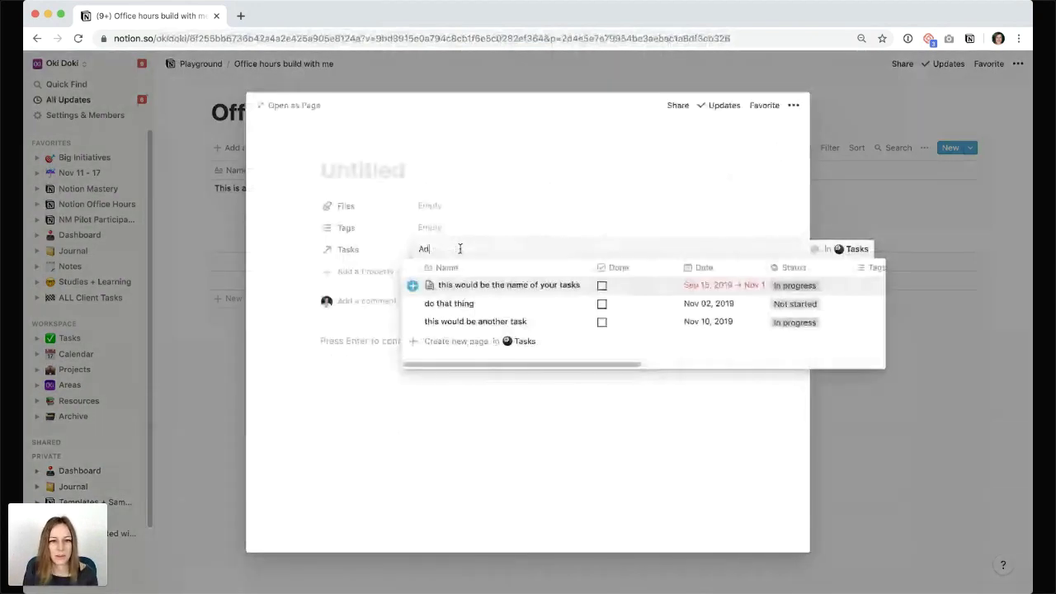
type("d another task")
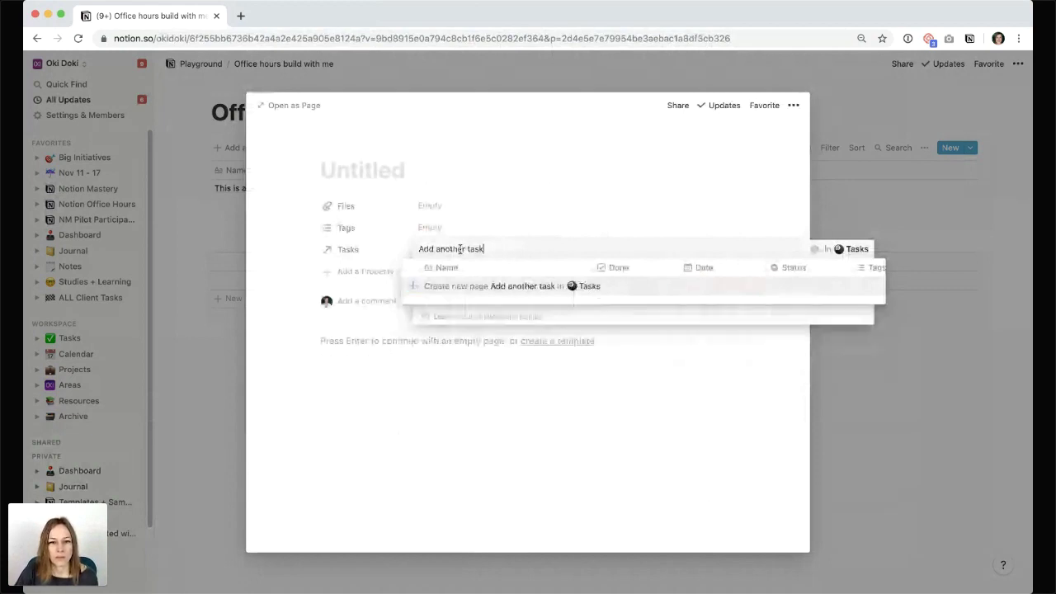
left_click(512, 288)
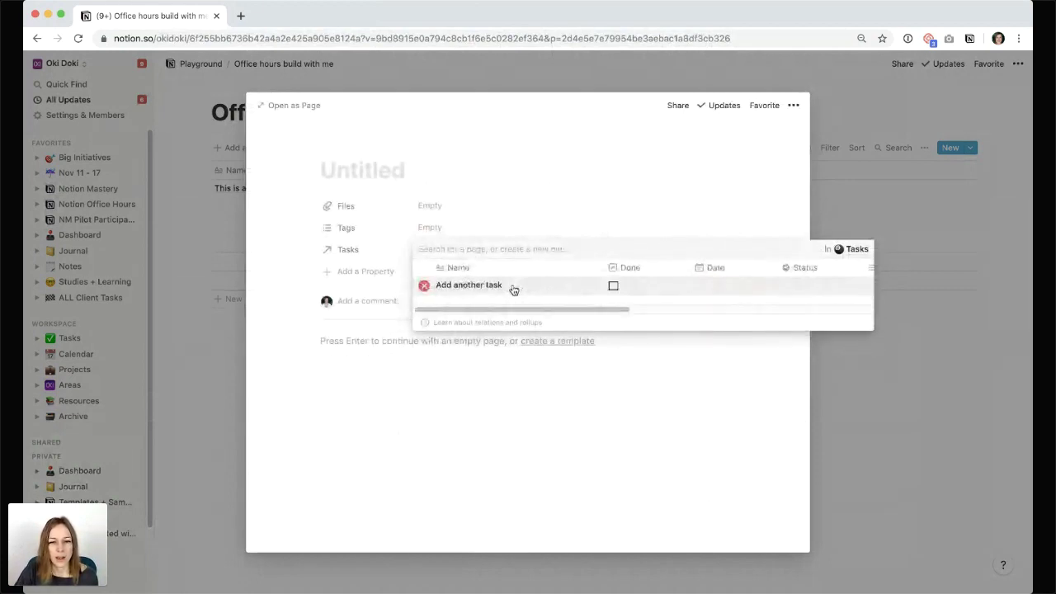
left_click(472, 342)
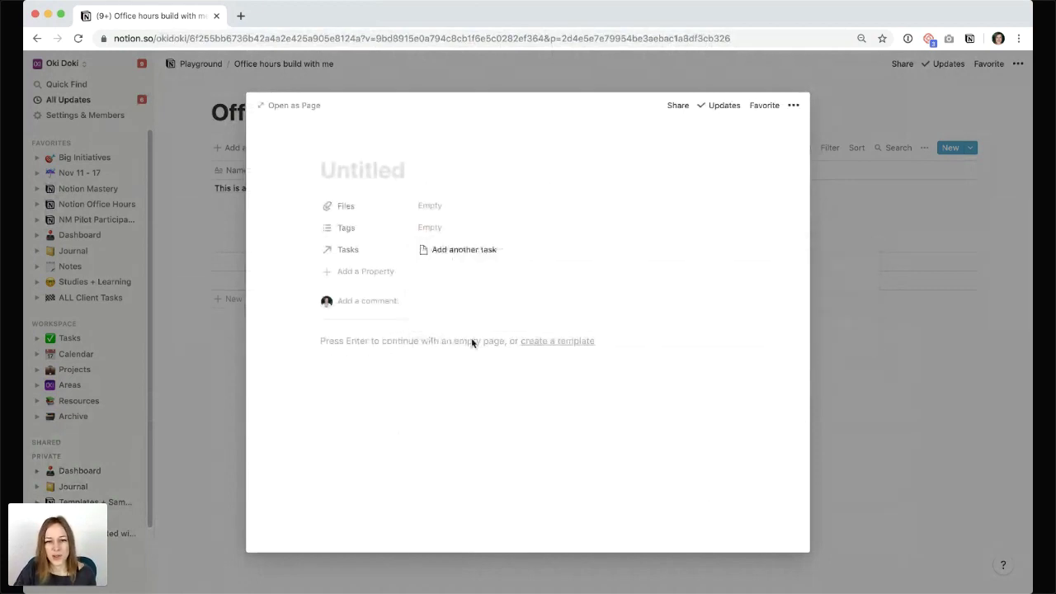
Open the linked "Add another task" page and set its date to Nov 16, 2019 and its status to In progress
left_click(483, 253)
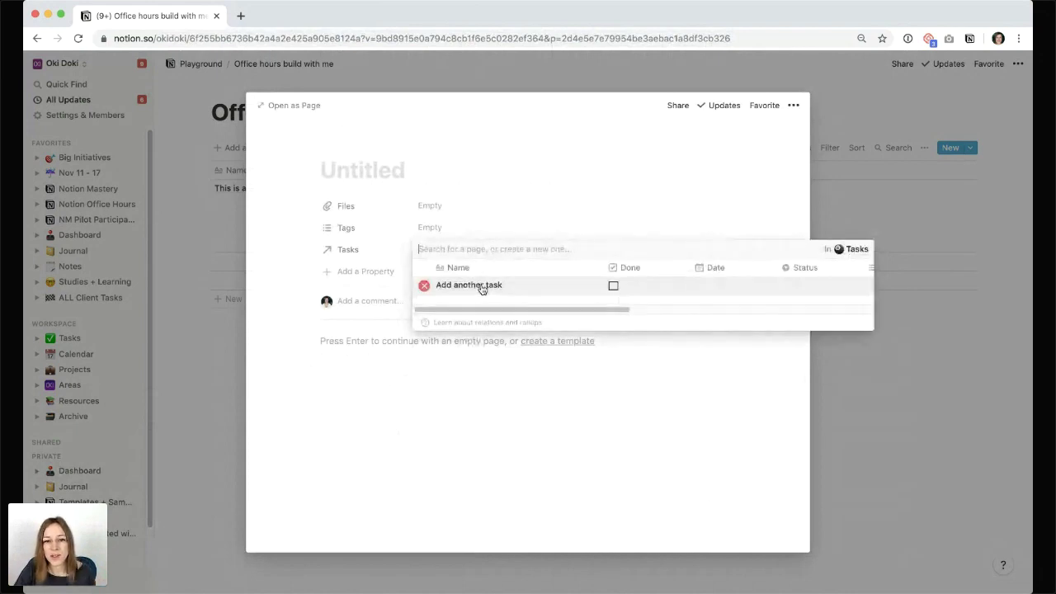
left_click(482, 286)
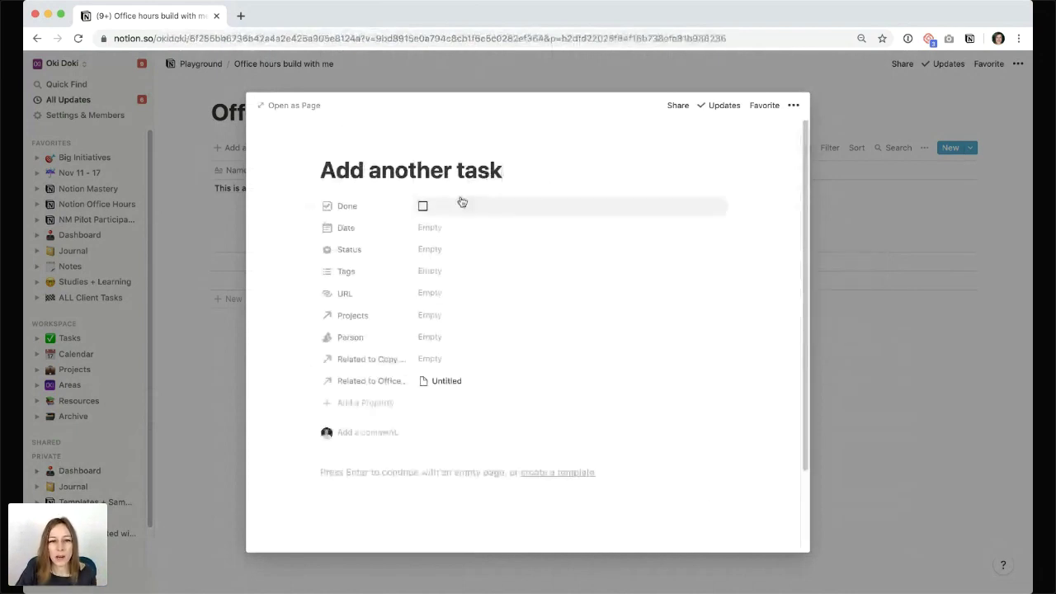
left_click(457, 226)
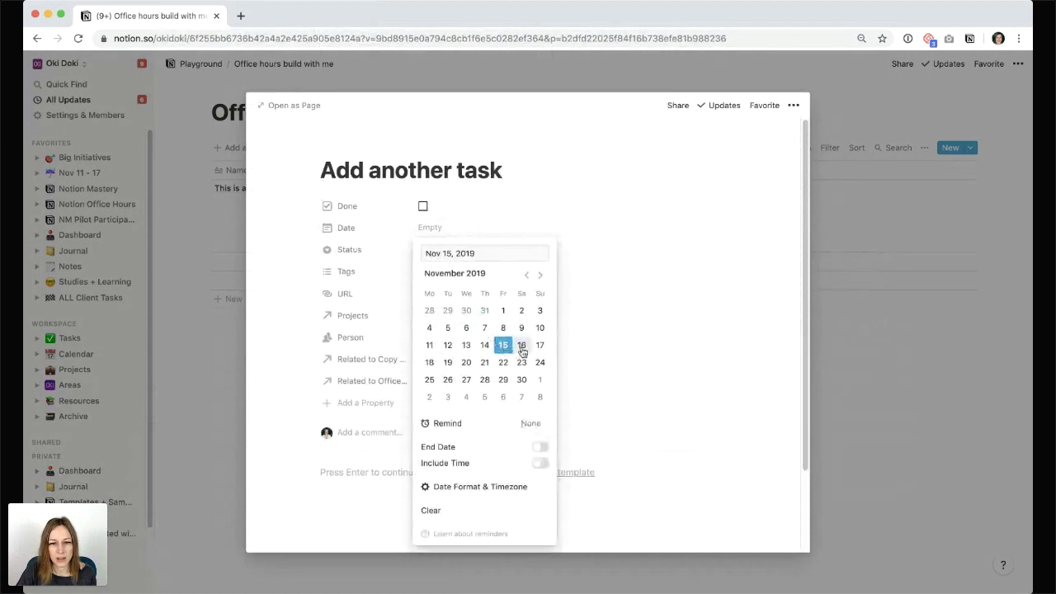
left_click(522, 344)
left_click(497, 216)
left_click(437, 251)
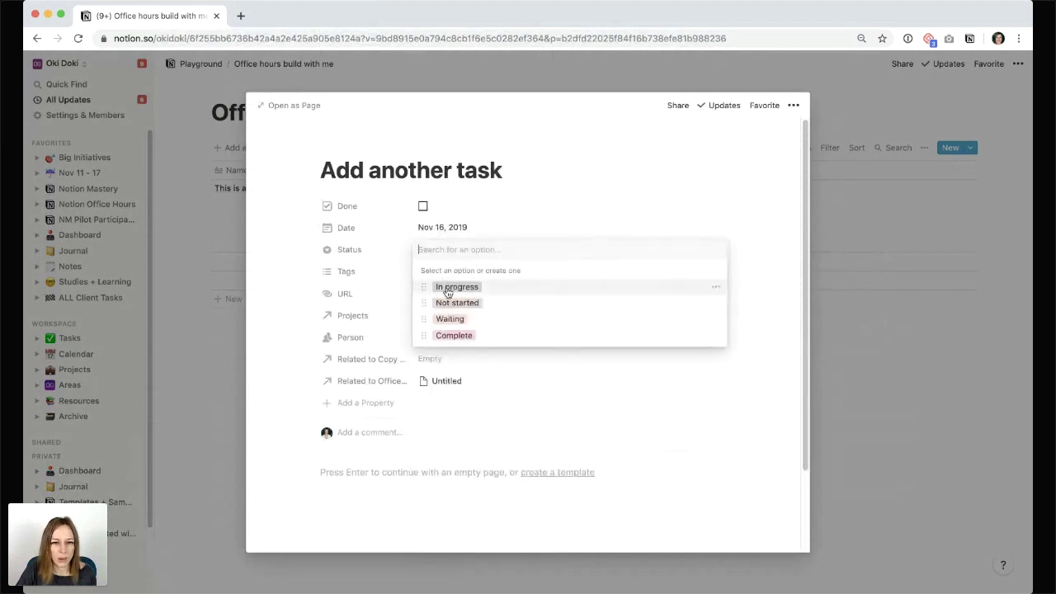
left_click(462, 287)
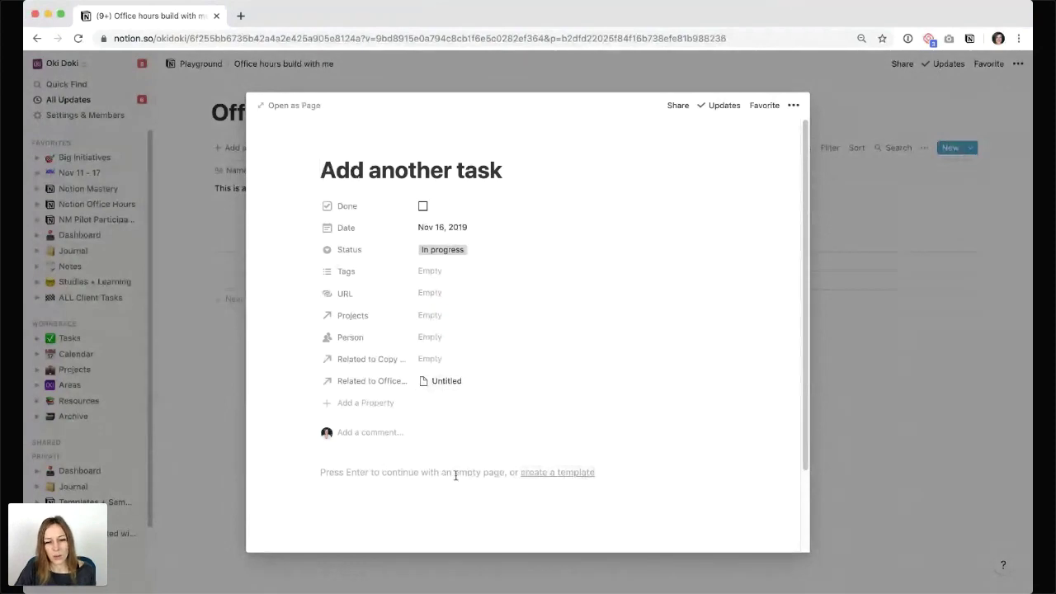
Create a new template in the Tasks database with a golf-flag icon and the title "Golf"
left_click(569, 475)
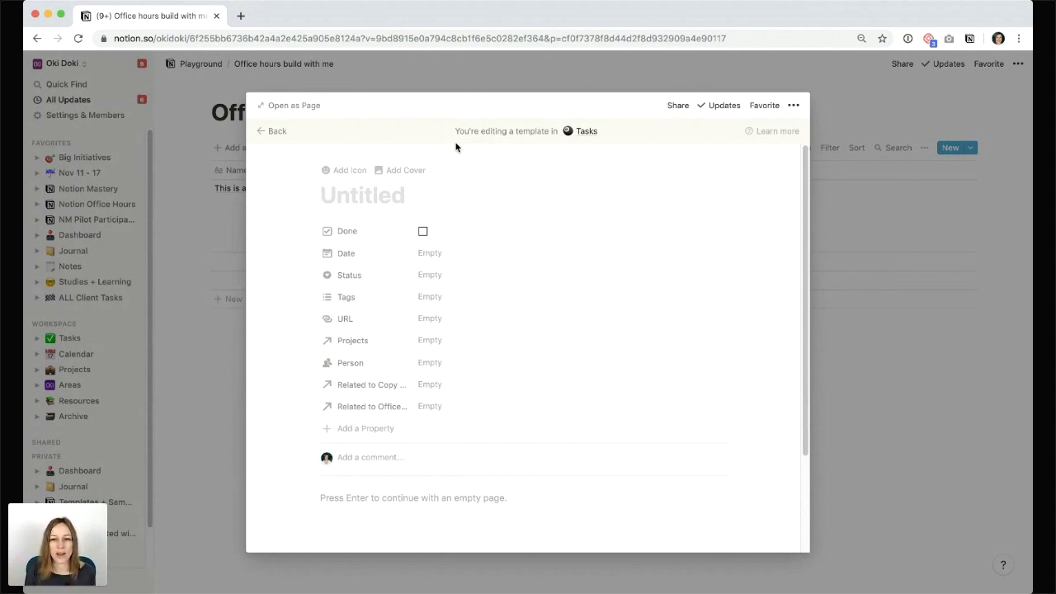
left_click(344, 170)
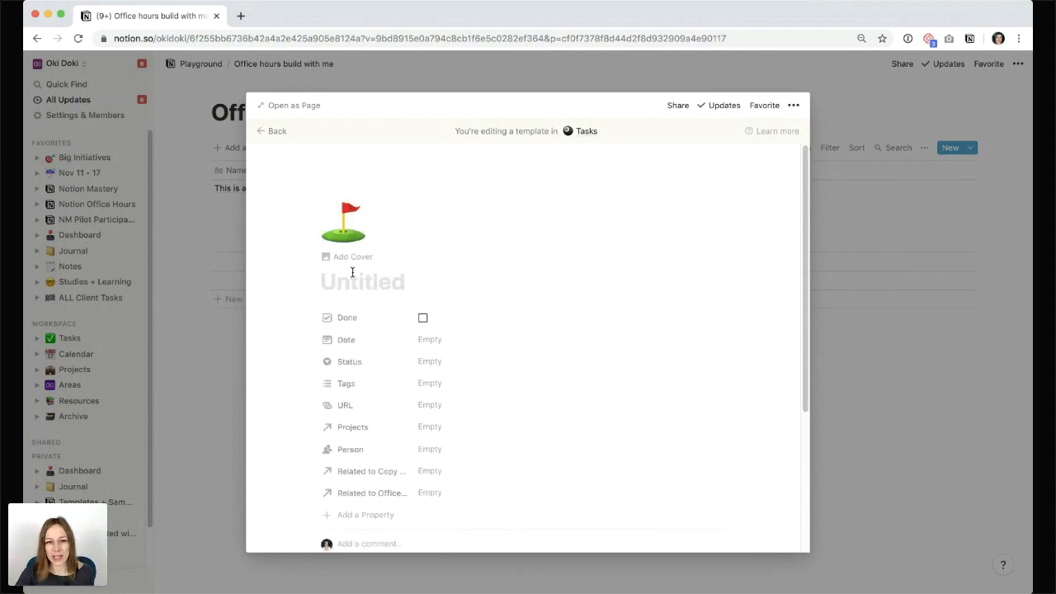
type("Gold")
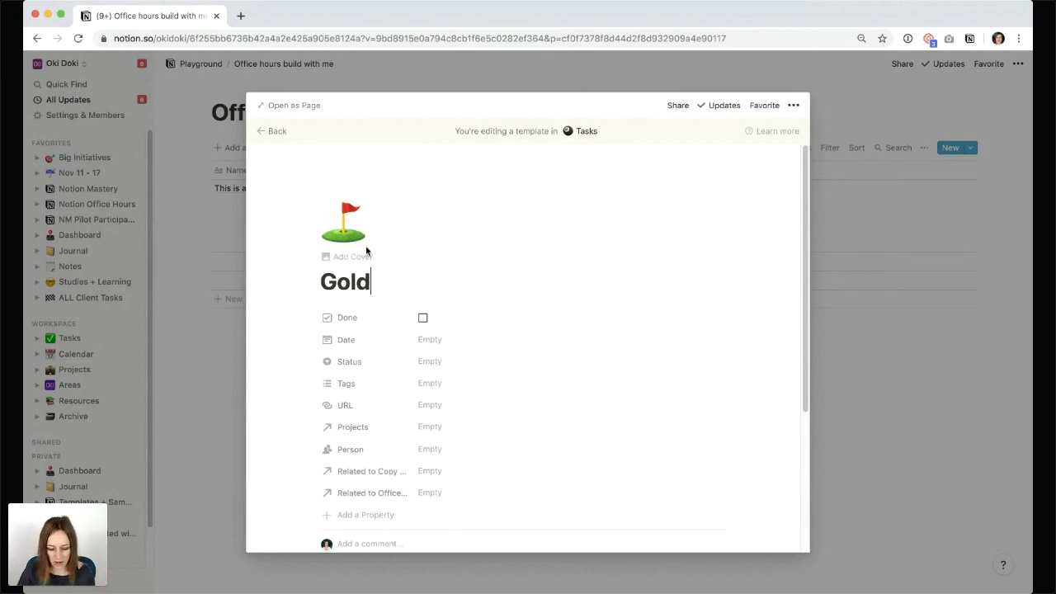
key("BackSpace")
type("f")
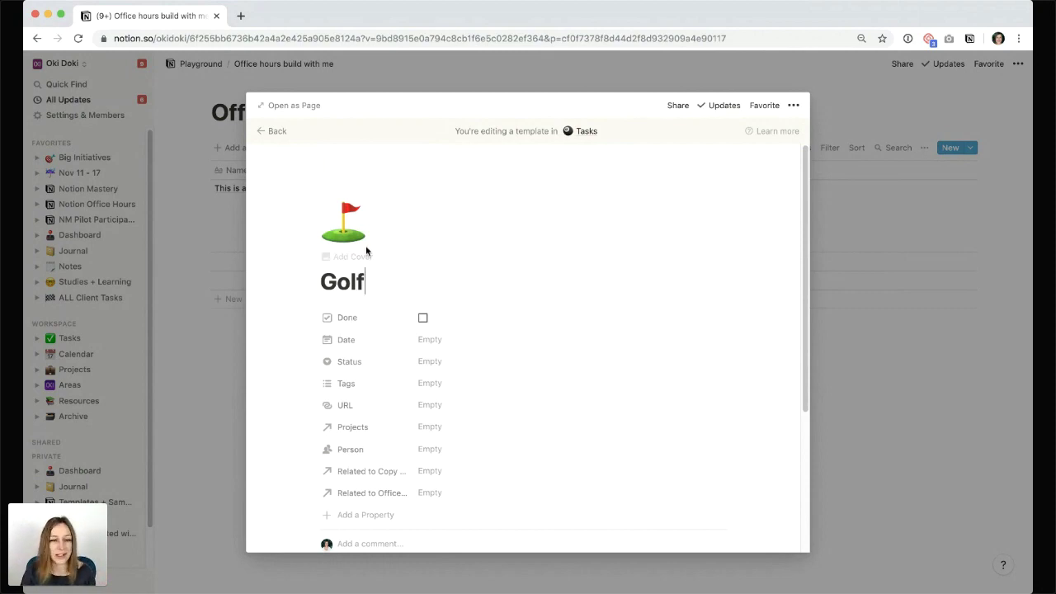
Create and assign the tags "golf" and "personal" in the Golf template
scroll(365, 255, "down", 1)
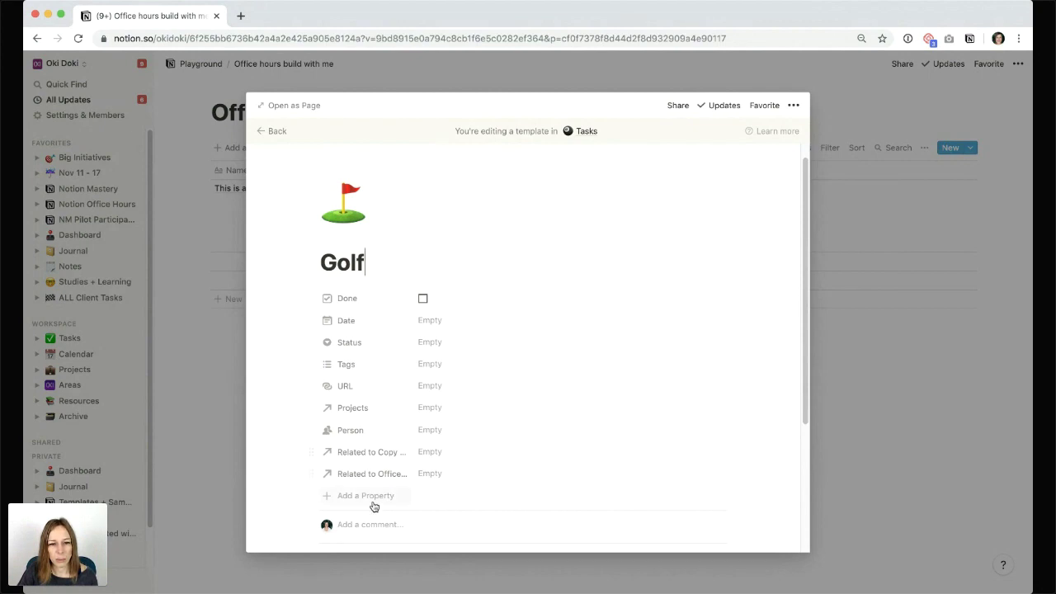
left_click(444, 365)
type("gold")
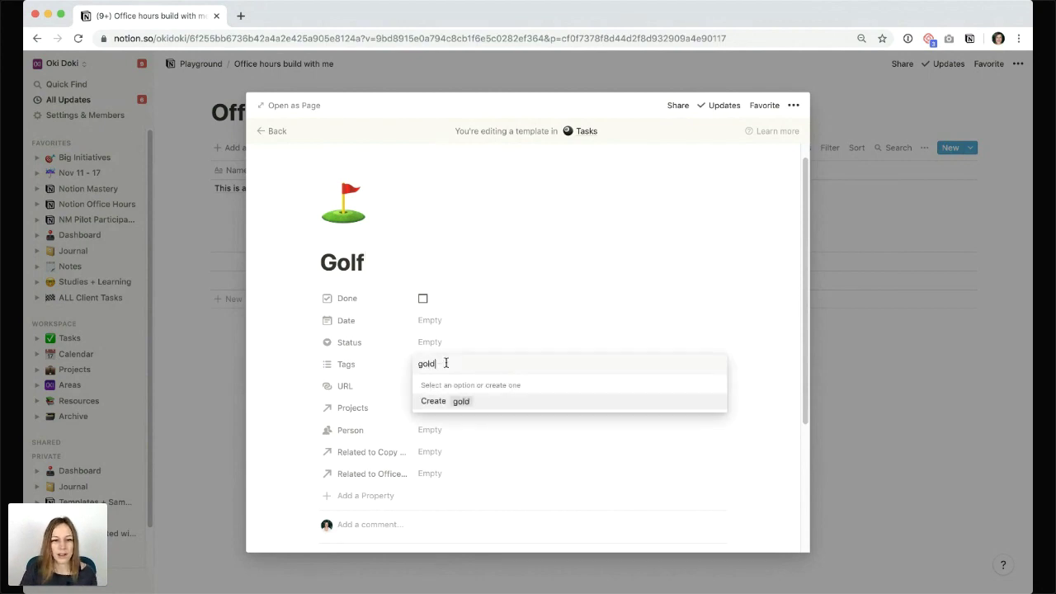
key("BackSpace")
type("f")
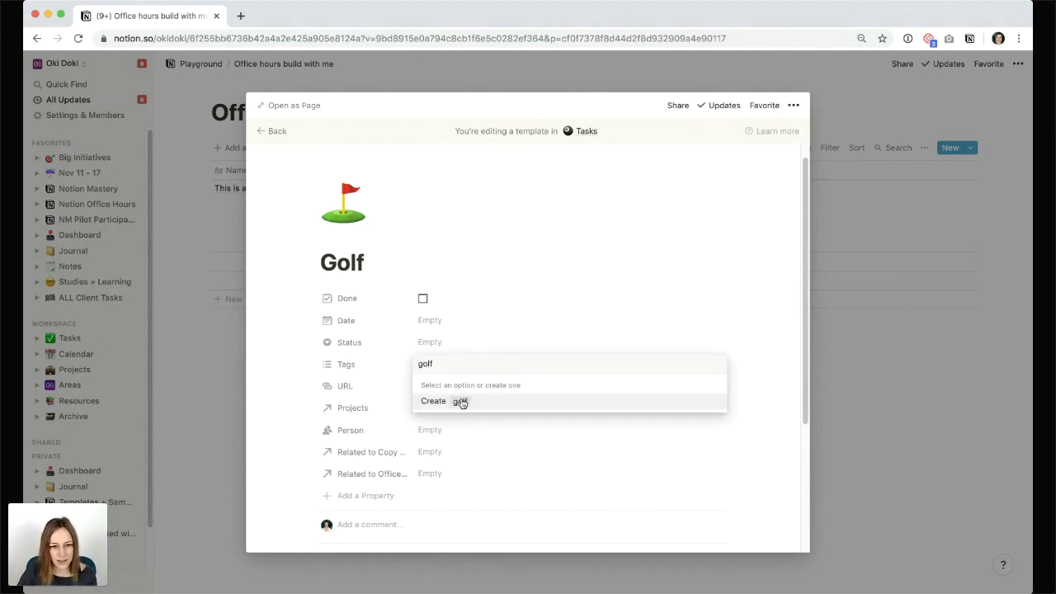
key("Return")
type("personal")
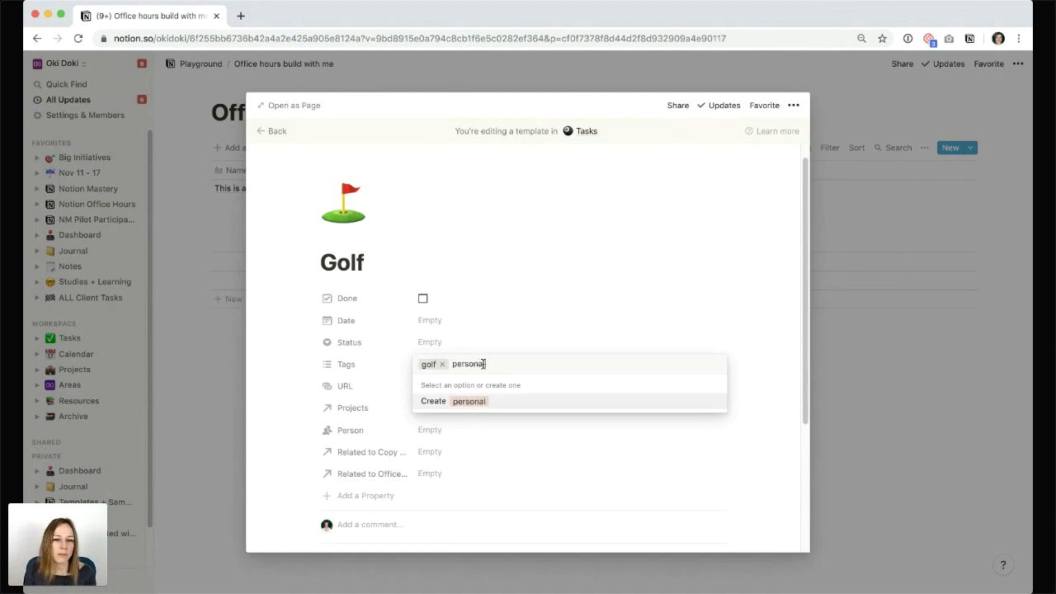
key("Return")
left_click(300, 257)
scroll(439, 336, "down", 3)
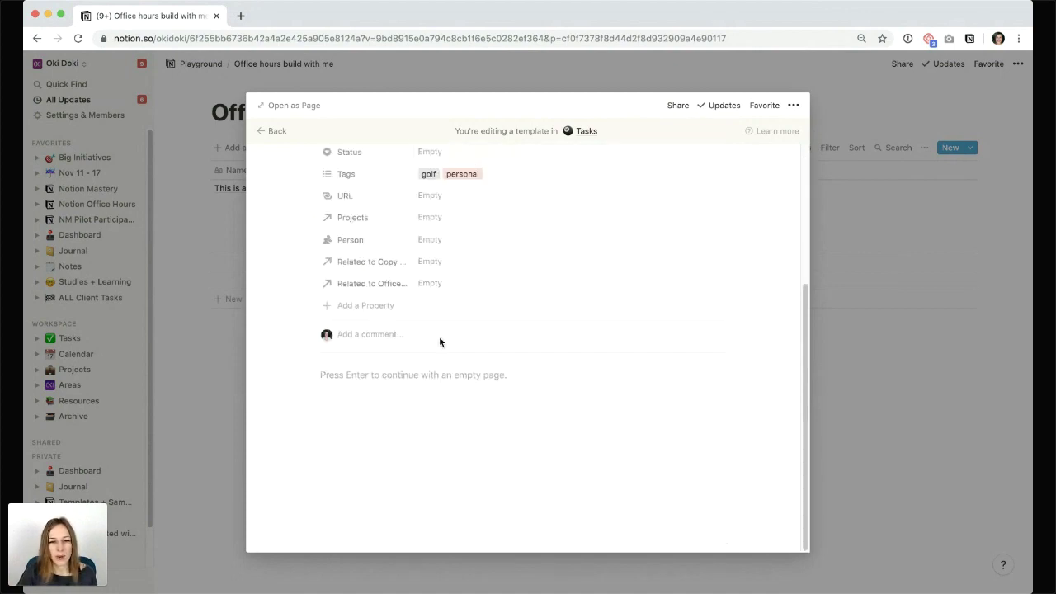
scroll(439, 340, "up", 3)
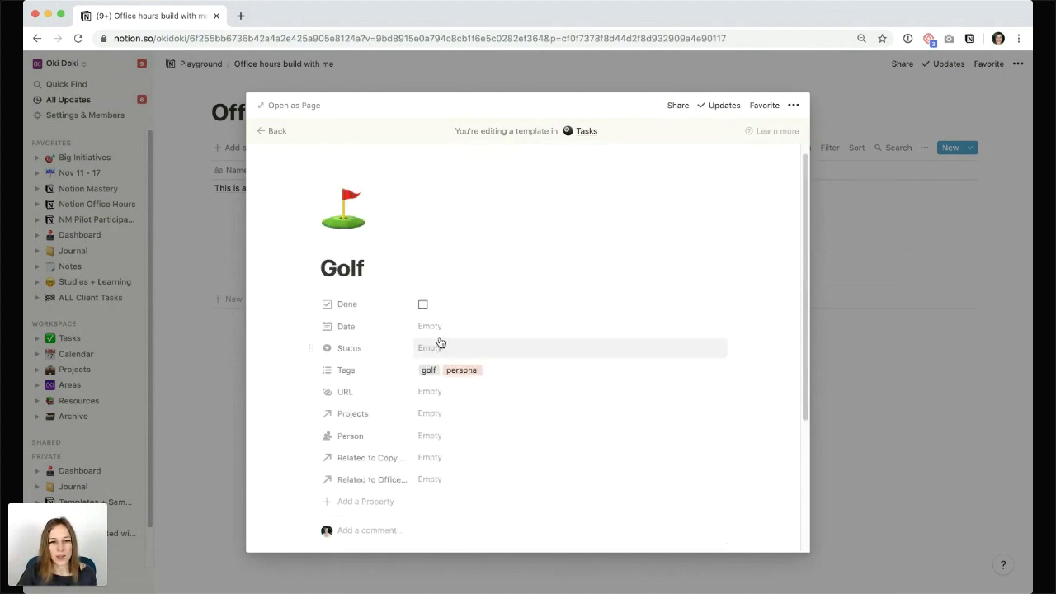
Return to "Add another task", apply the Golf template to it, and close the page
left_click(277, 133)
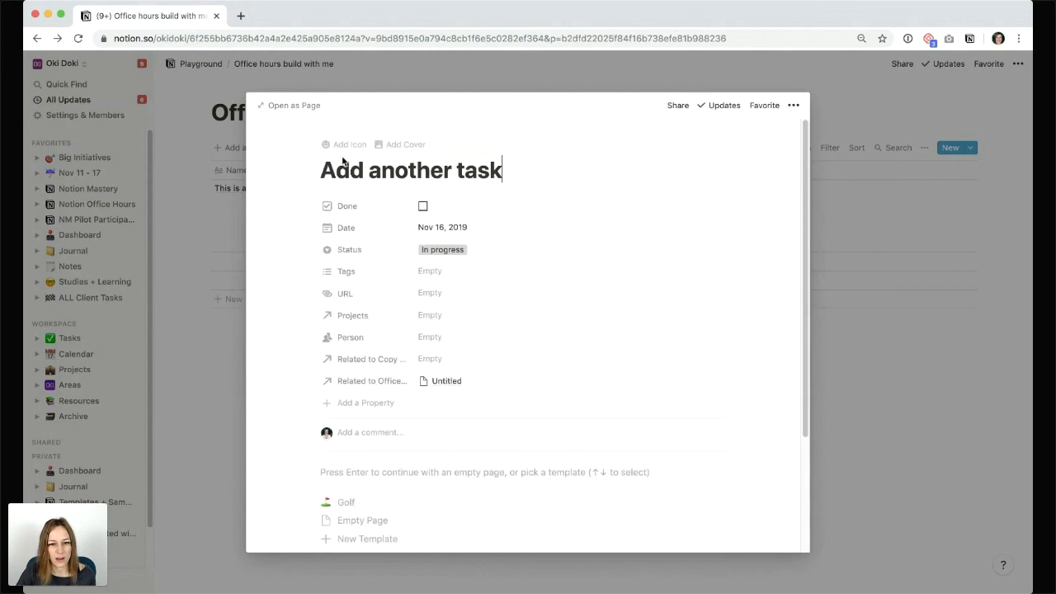
left_click(344, 500)
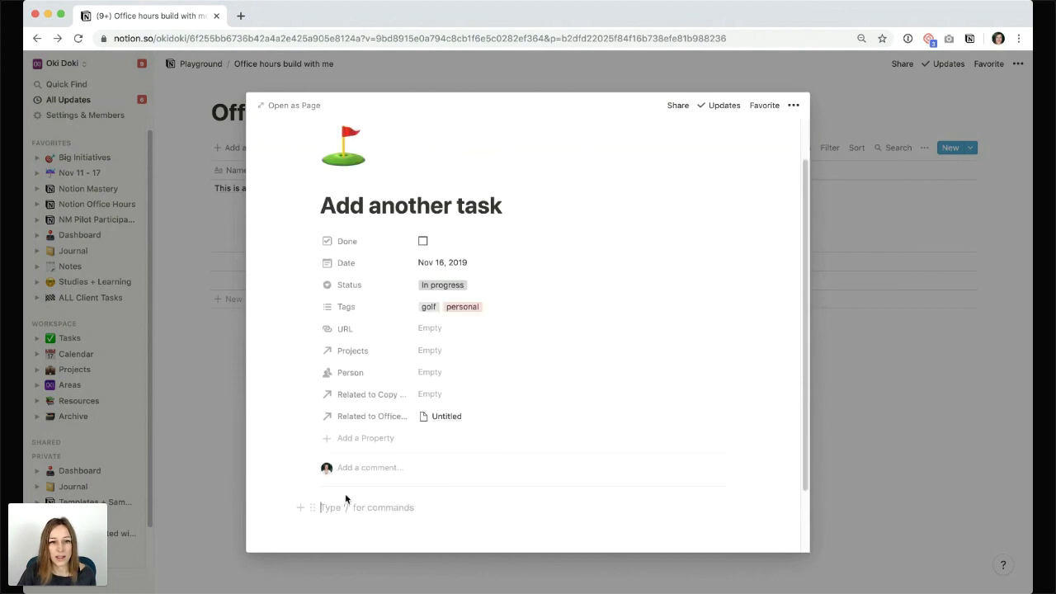
left_click(446, 418)
left_click(518, 387)
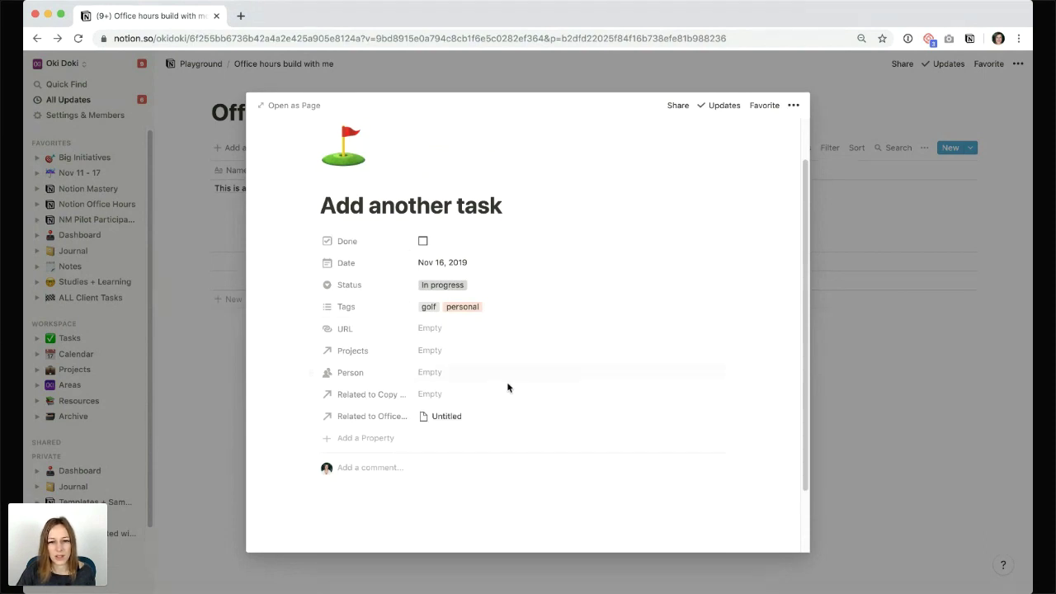
left_click(949, 368)
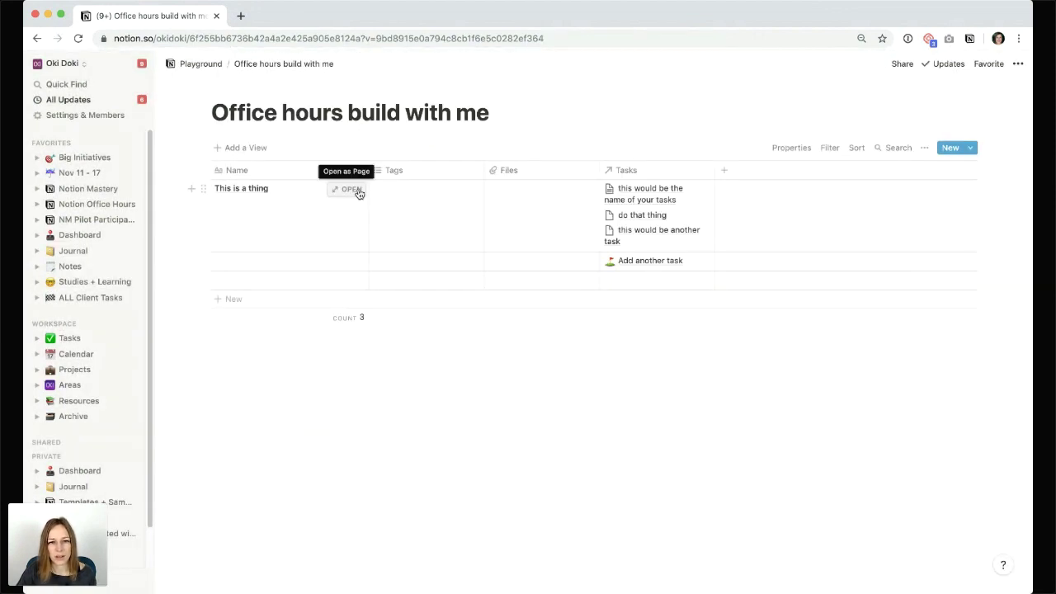
Name the second table entry "ANother task"
left_click(290, 261)
type("ANo")
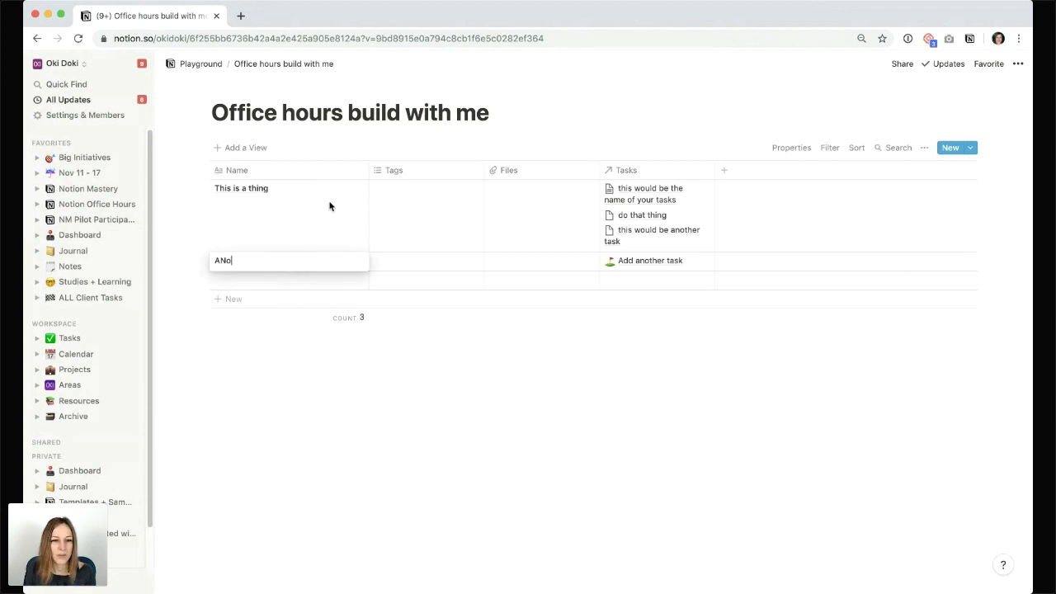
type("ther task")
key("Return")
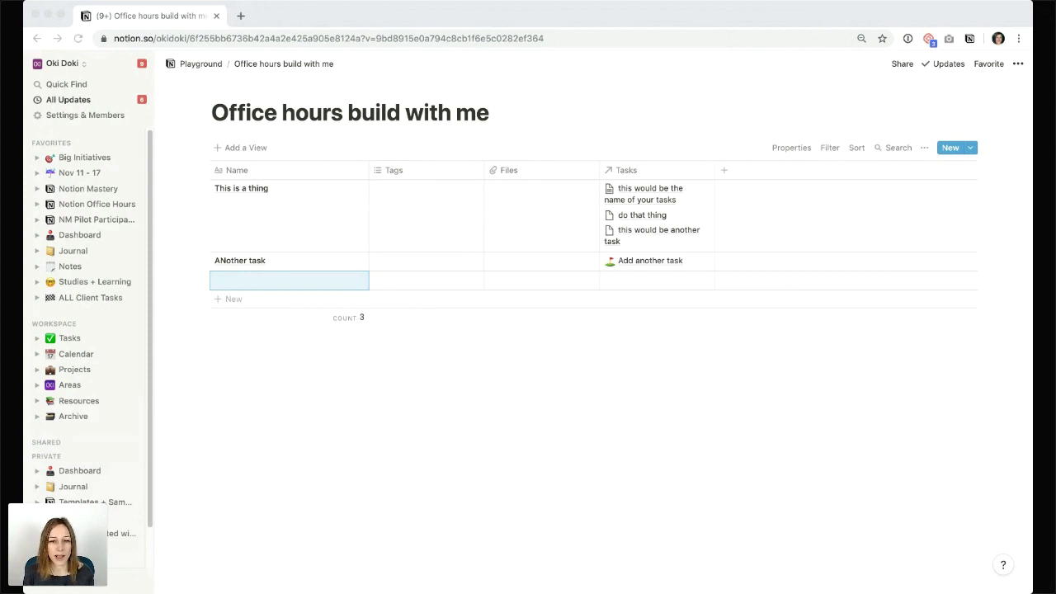
Go to the Projects database and review its list of available page templates
left_click(497, 567)
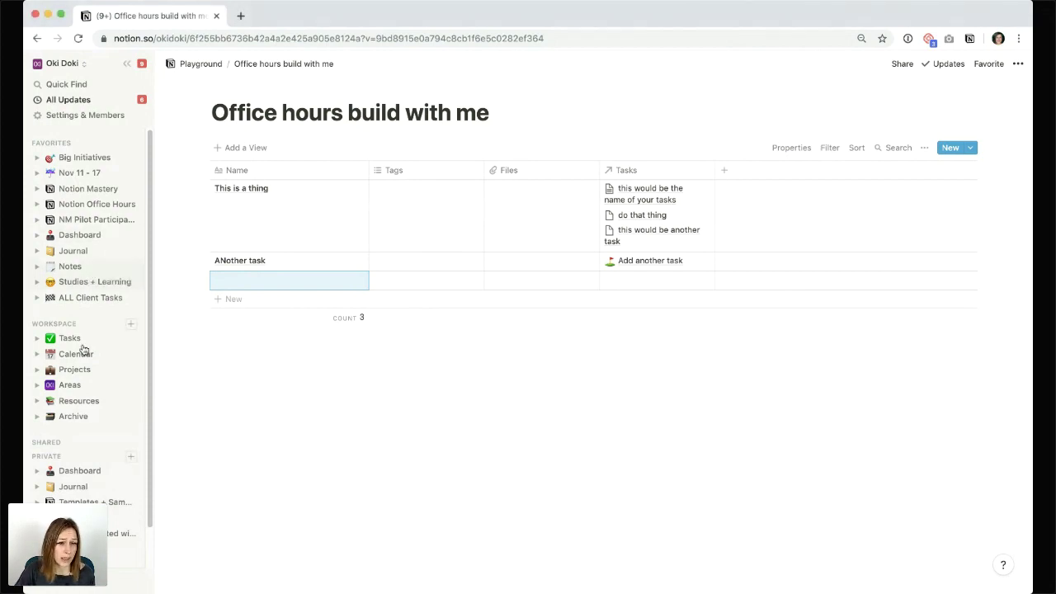
left_click(74, 370)
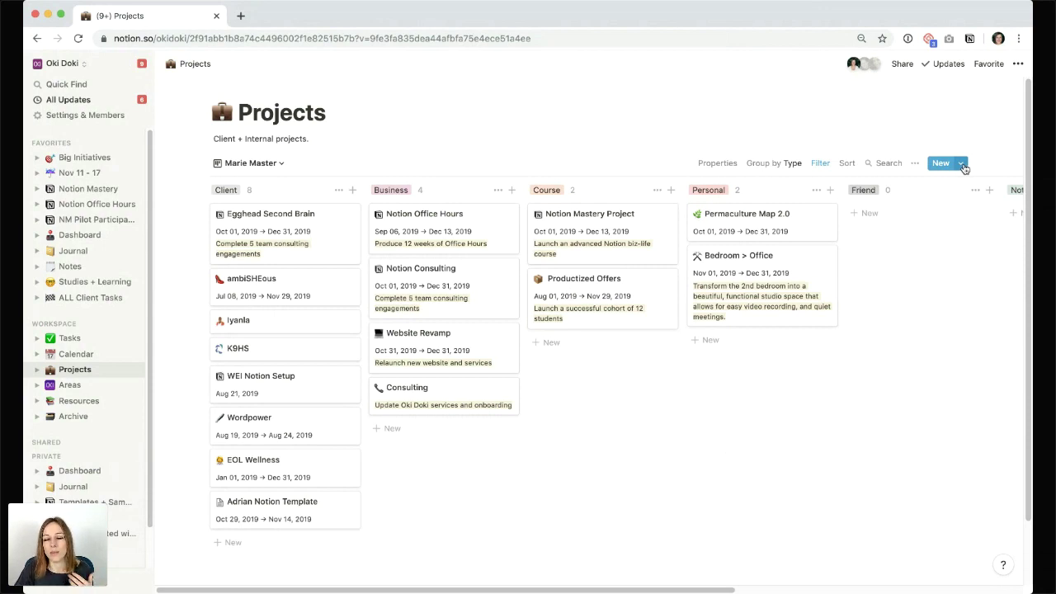
left_click(962, 164)
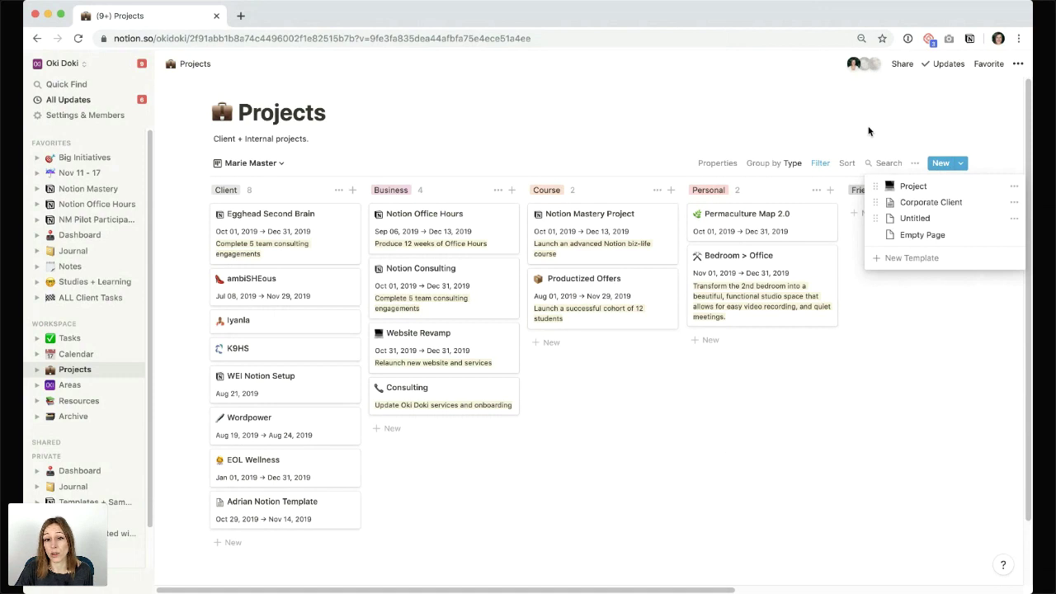
left_click(844, 111)
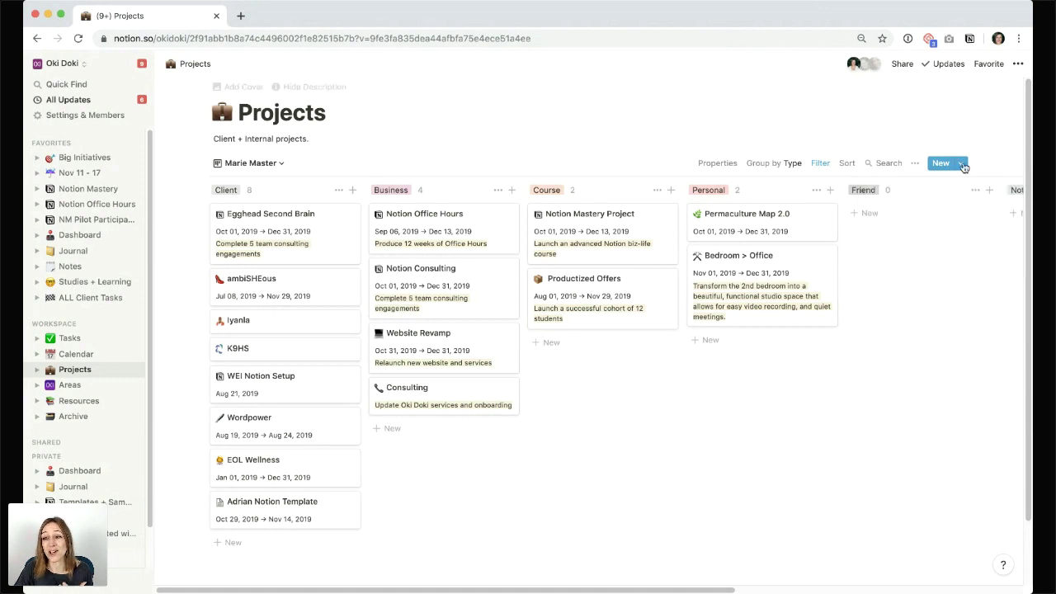
left_click(961, 165)
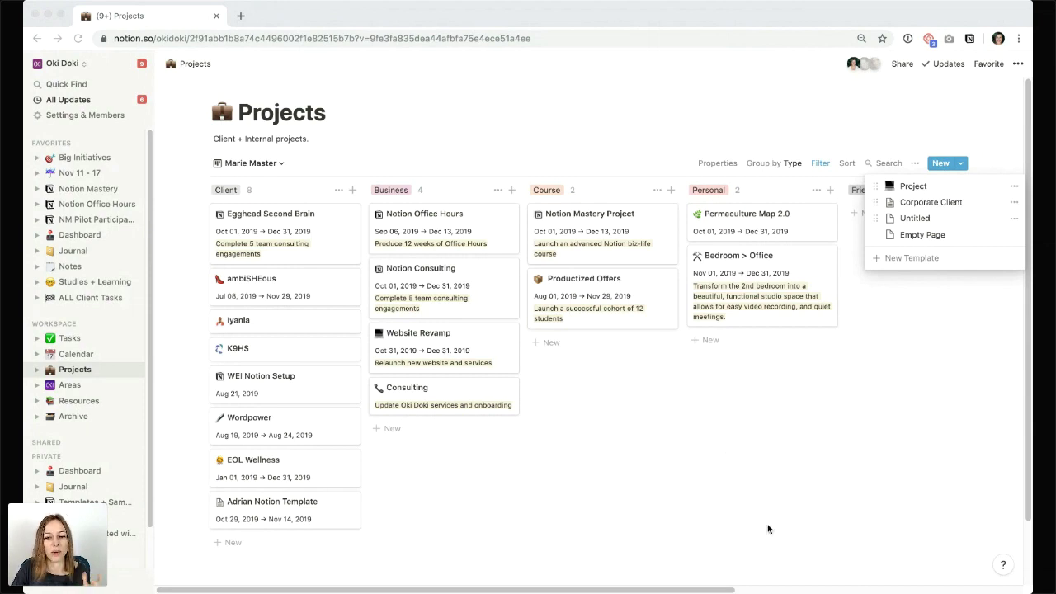
left_click(693, 553)
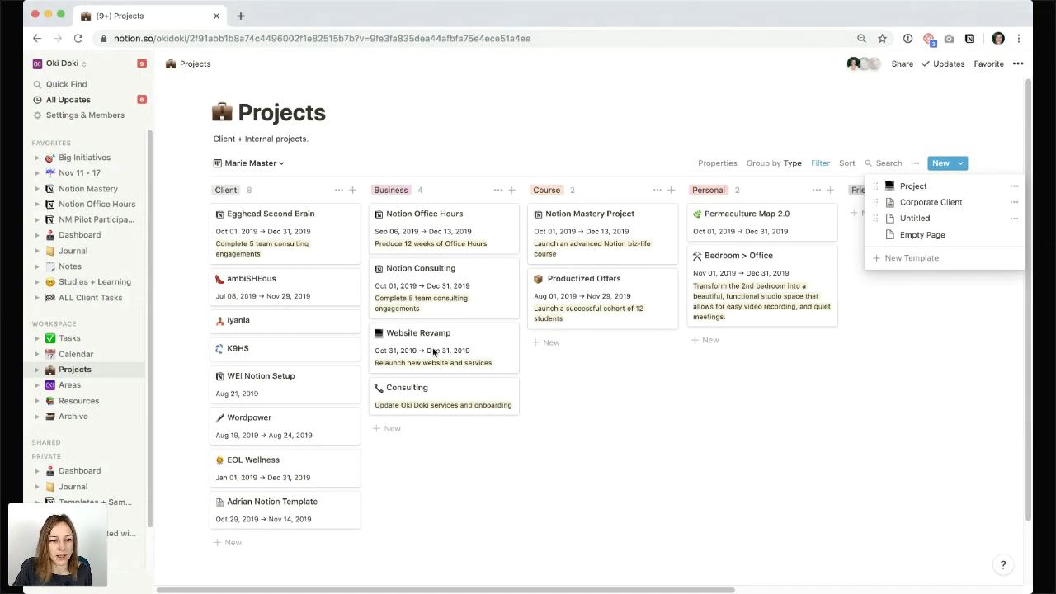
key("Escape")
Open the Journal database, review the properties of the Nov 15 entry, and close it
left_click(74, 251)
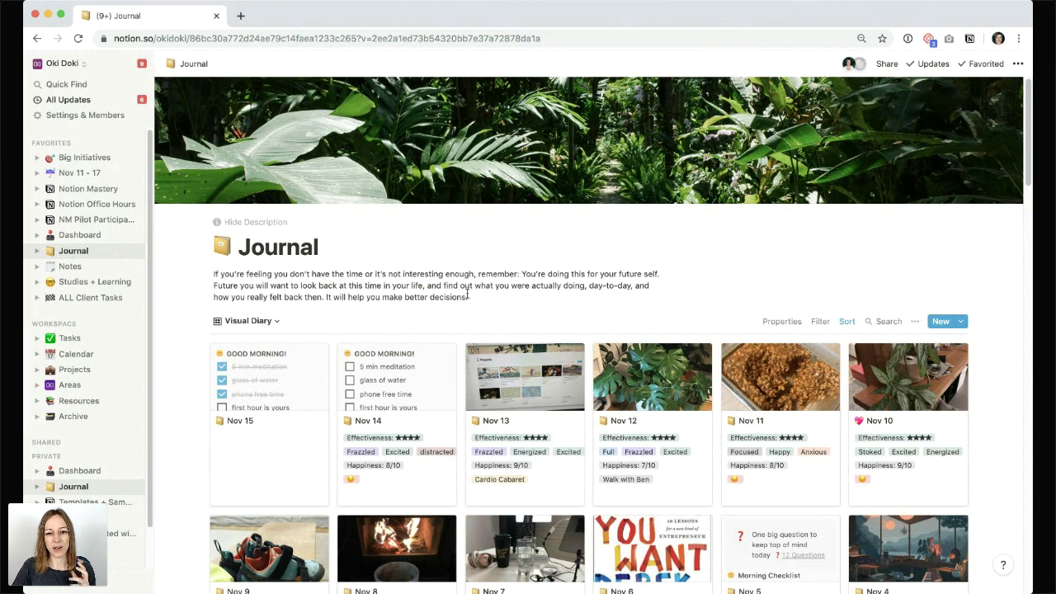
left_click(257, 453)
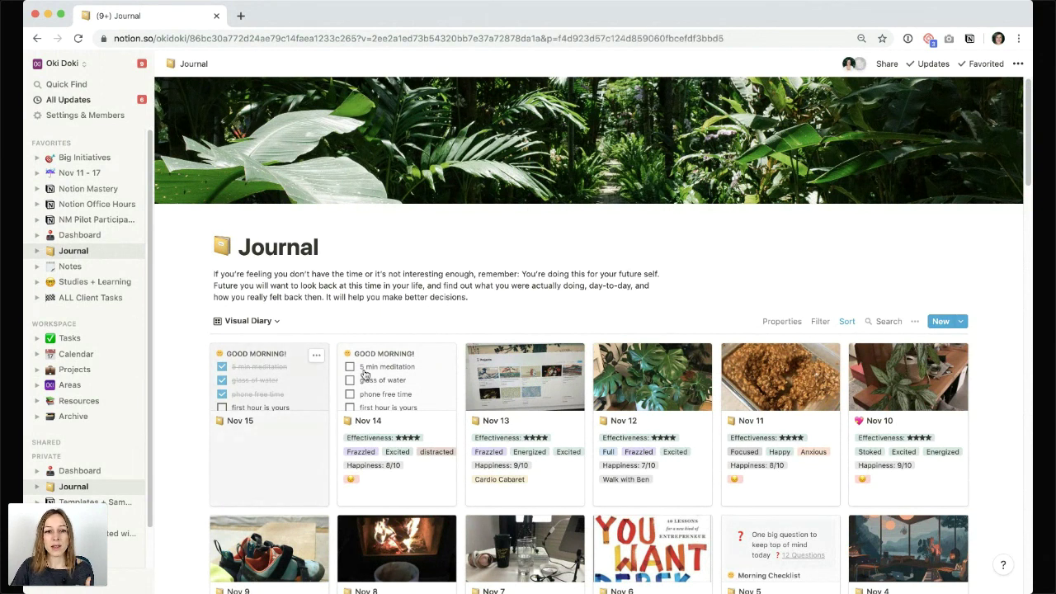
scroll(422, 289, "down", 5)
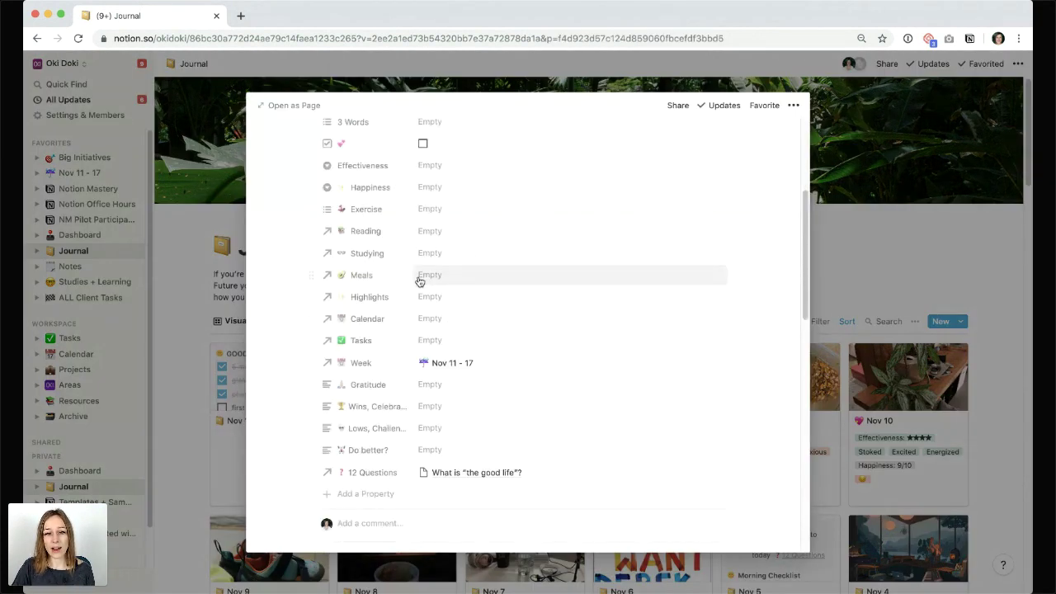
scroll(418, 385, "up", 3)
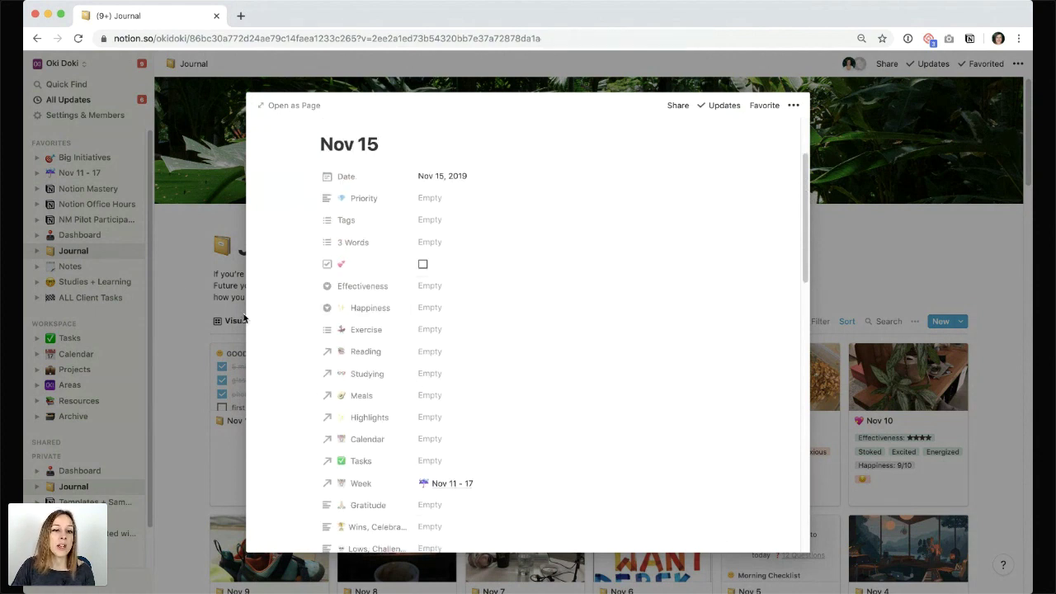
left_click(186, 293)
Switch the Journal database to its Emotions view and then to its Reading view
left_click(277, 323)
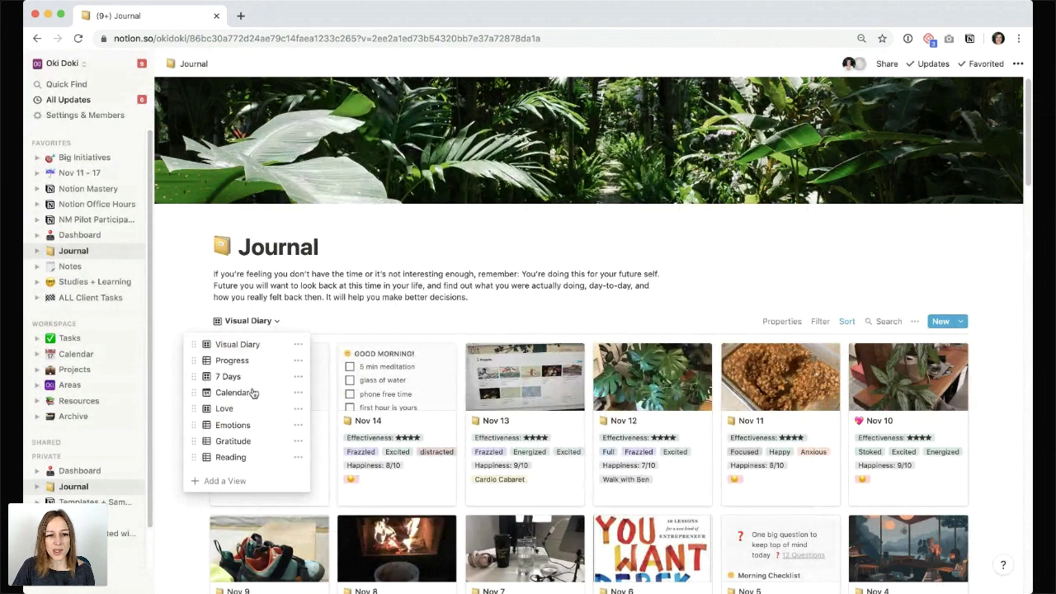
left_click(252, 426)
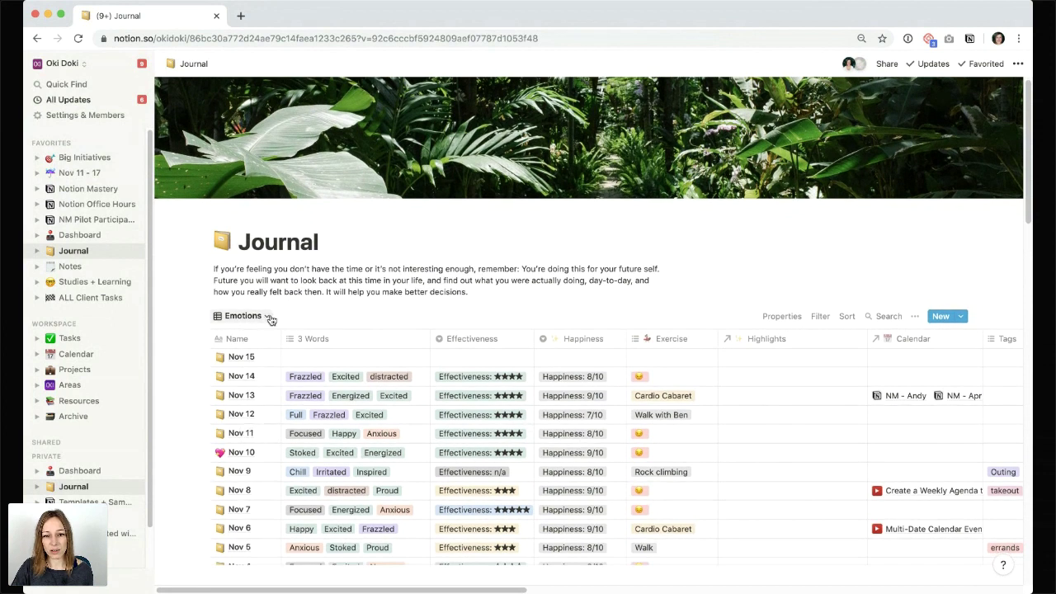
left_click(261, 320)
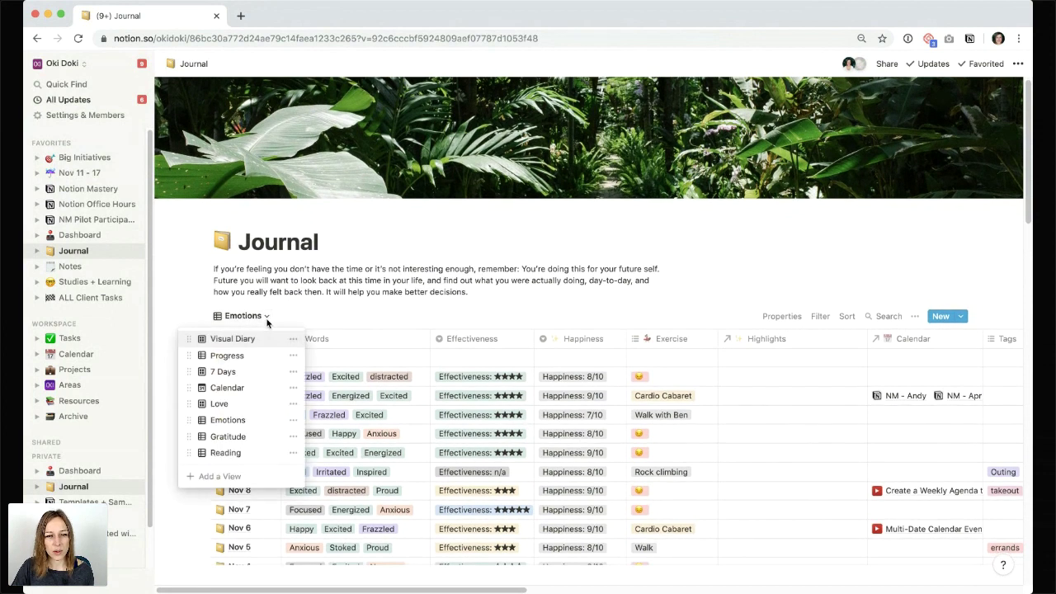
left_click(232, 452)
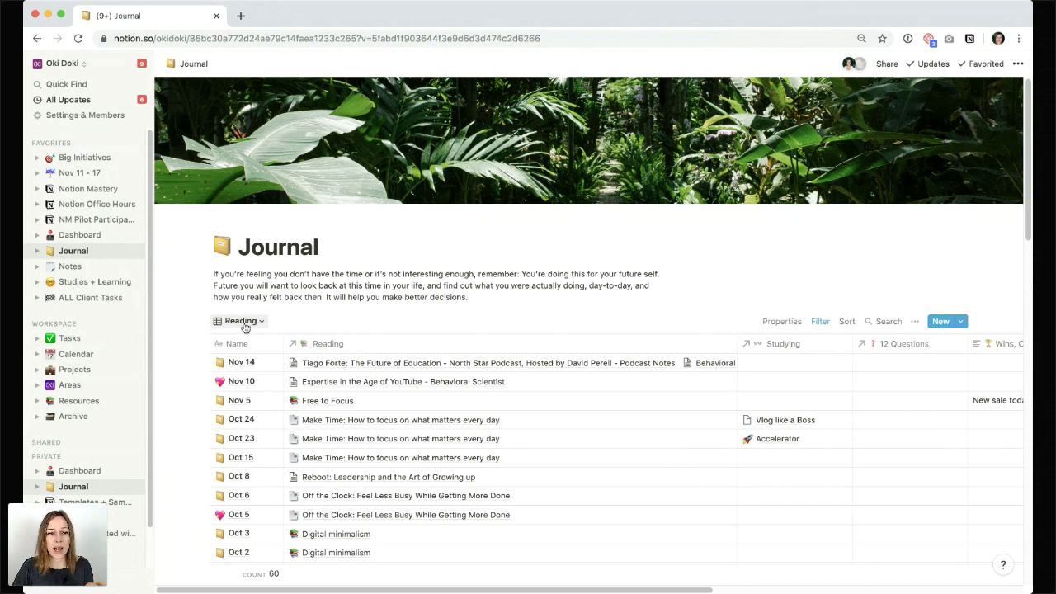
Go to the Areas page and examine its Business and Personal galleries, including the filter on the Personal view
left_click(73, 384)
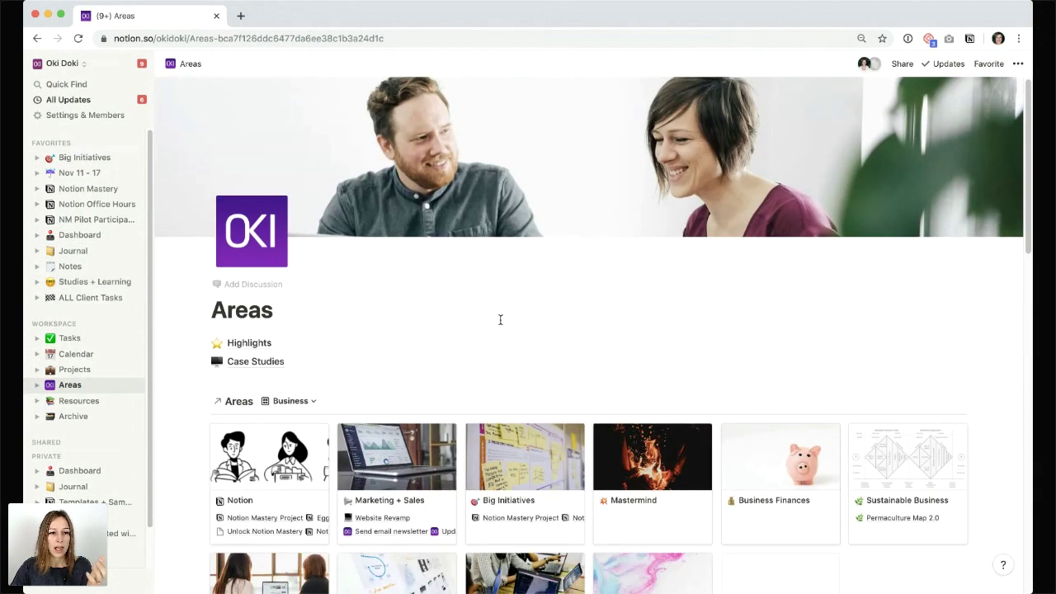
scroll(501, 320, "down", 2)
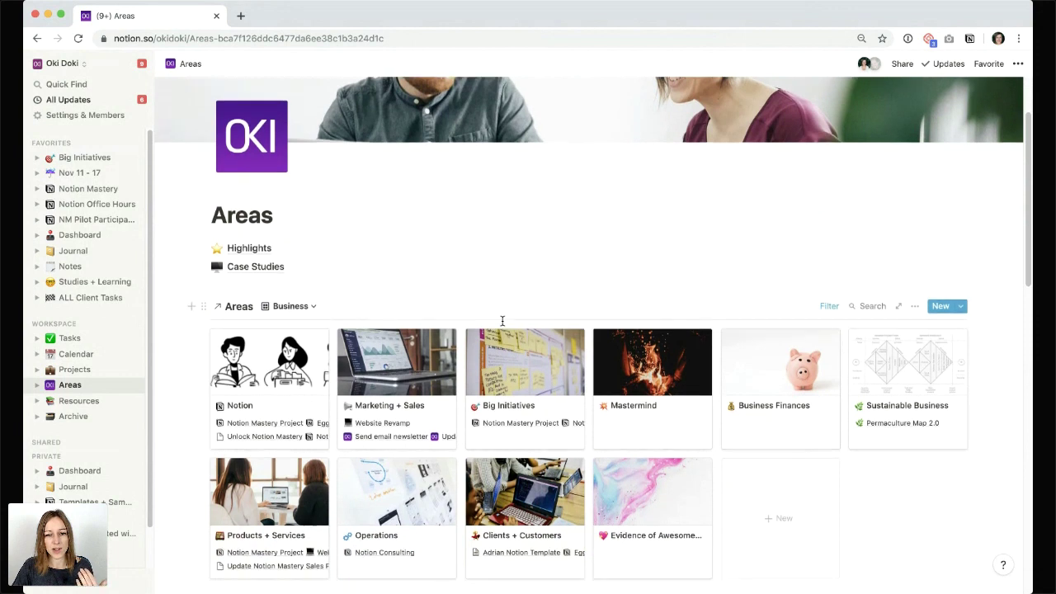
scroll(502, 320, "down", 5)
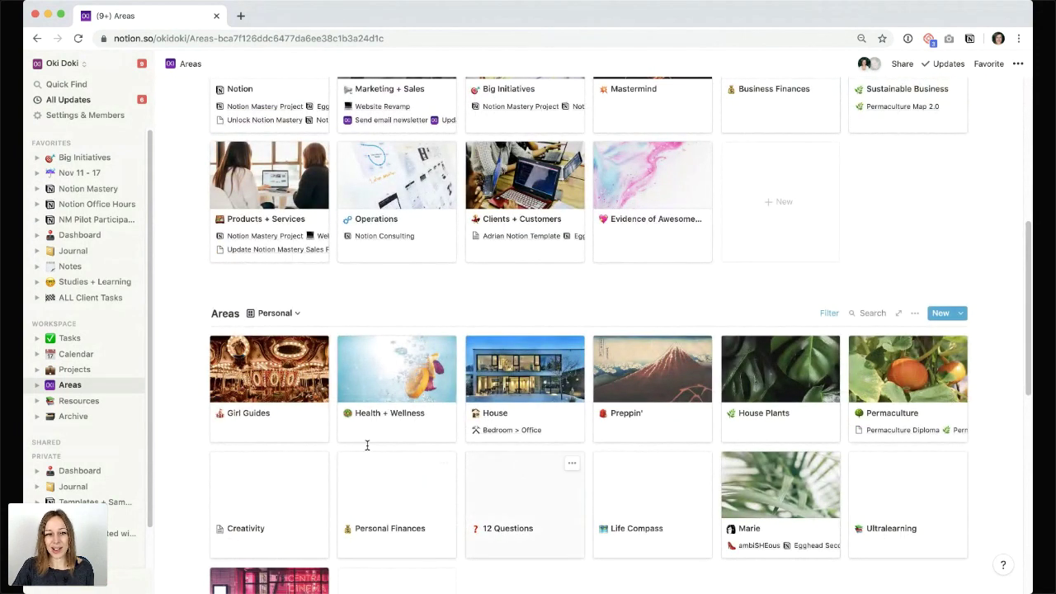
left_click(830, 314)
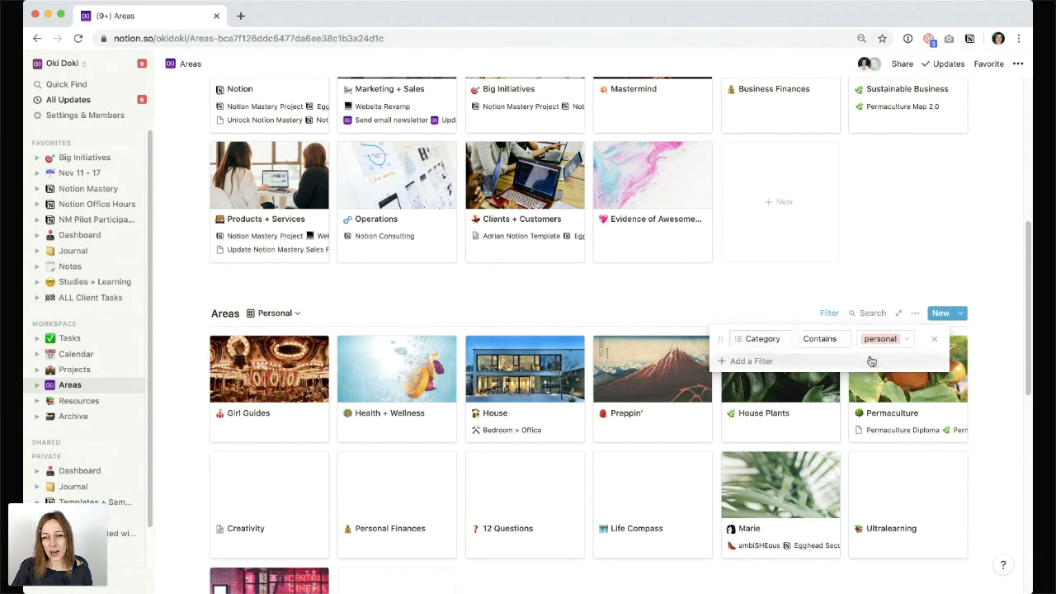
left_click(409, 294)
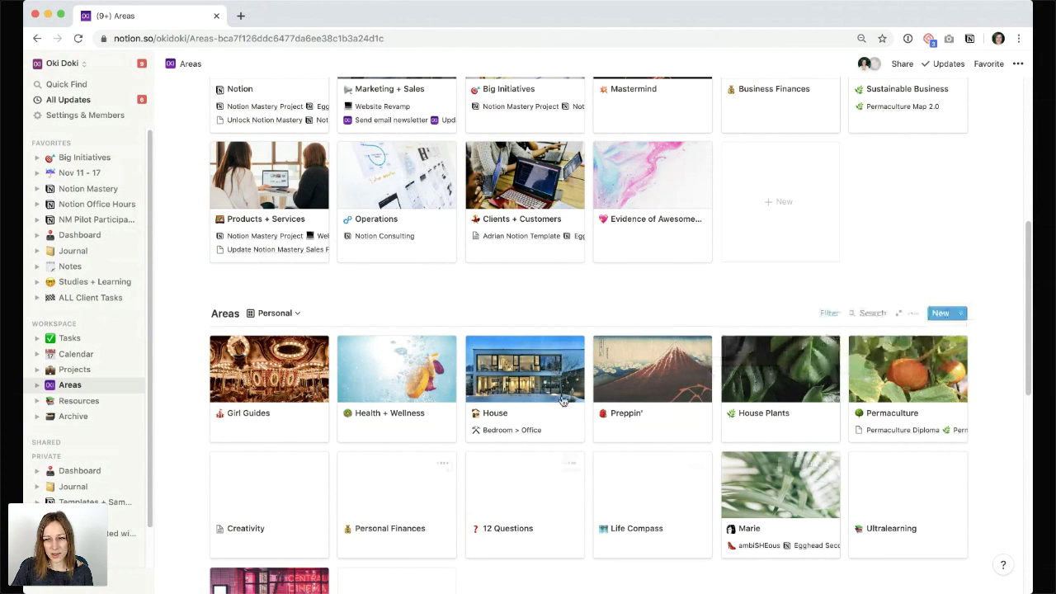
scroll(563, 401, "up", 5)
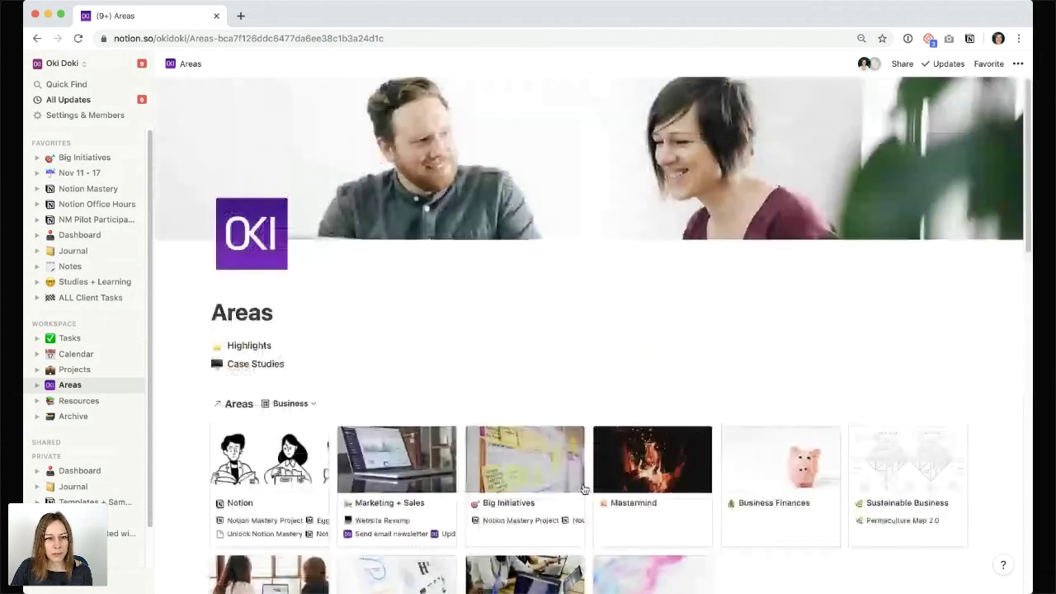
scroll(583, 489, "down", 2)
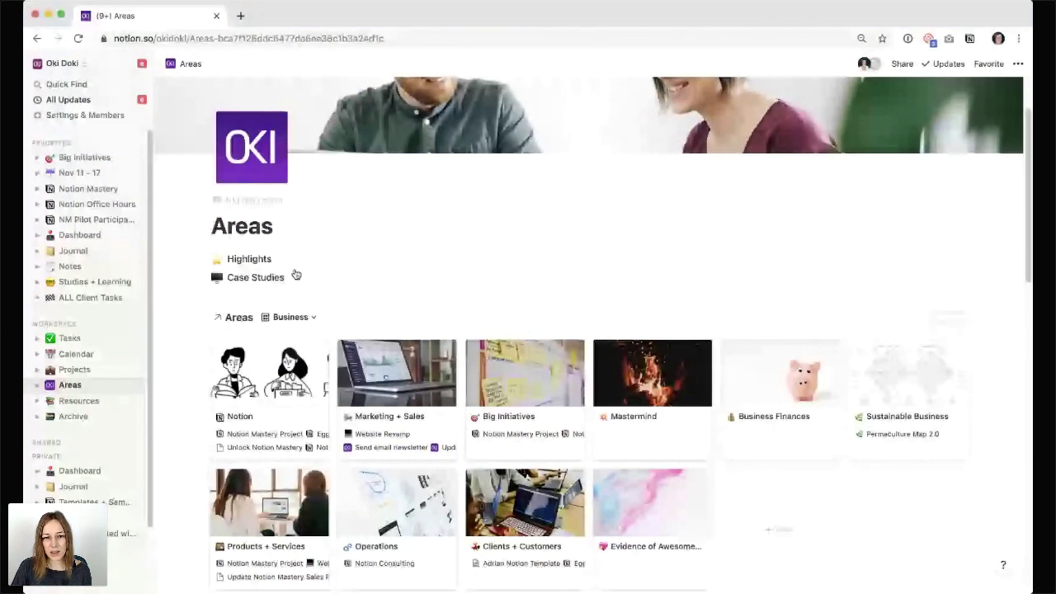
Look at the Case Studies database inside Areas and return to the Areas page
left_click(244, 279)
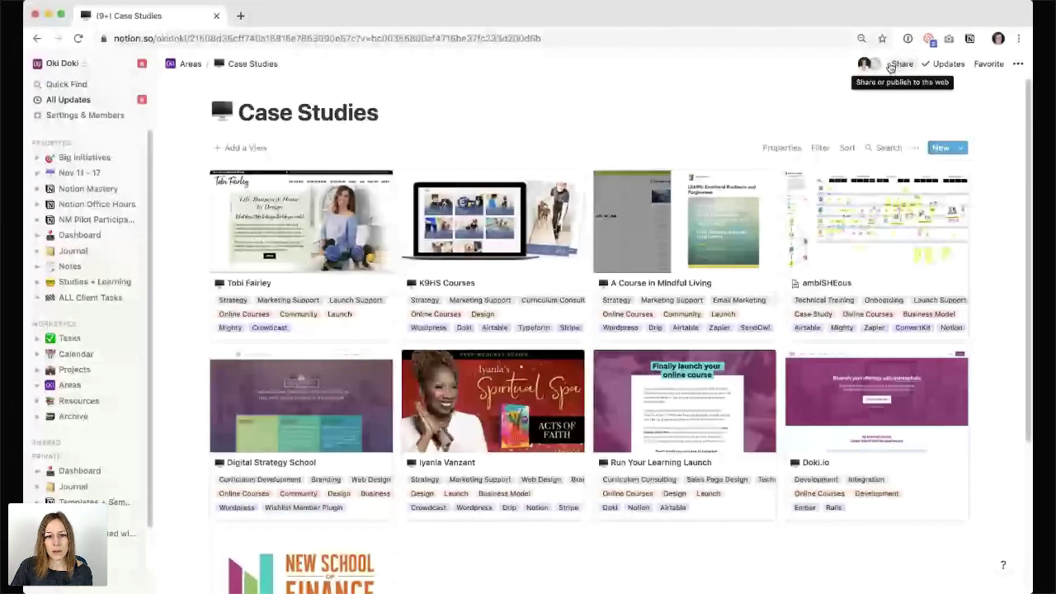
left_click(194, 66)
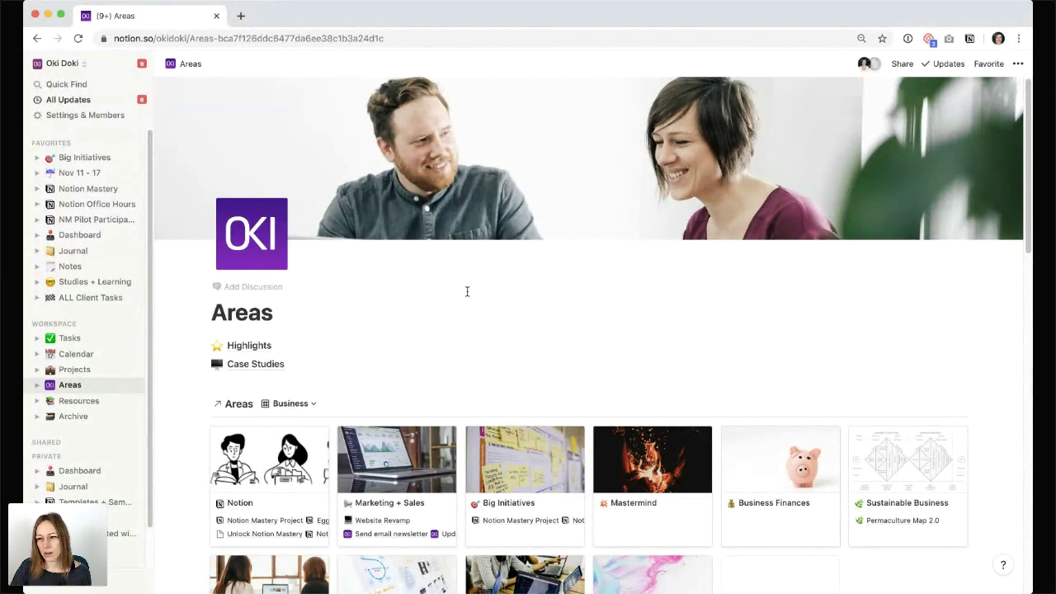
key("super+Tab")
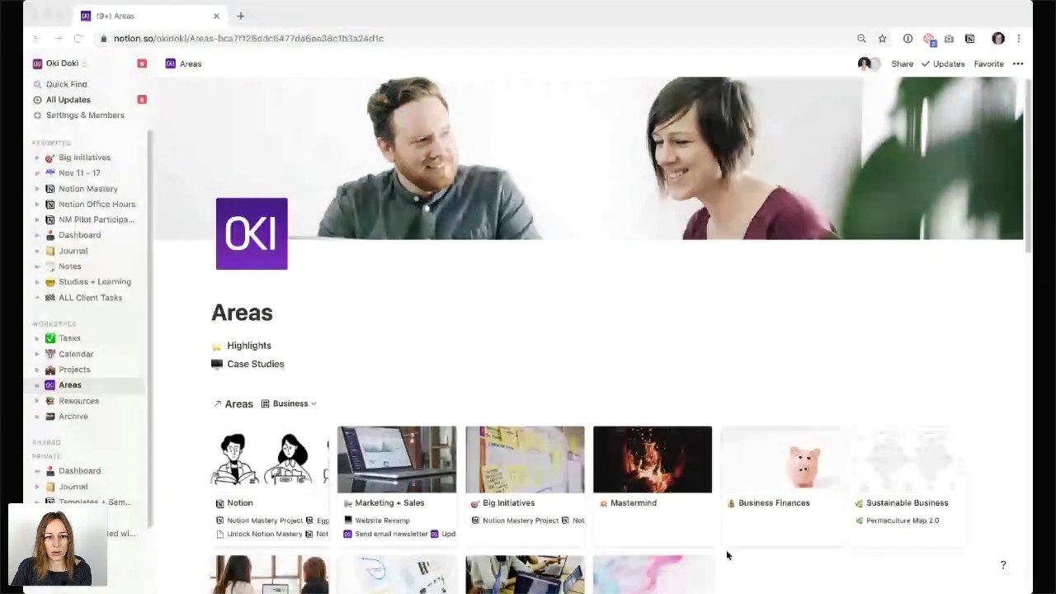
Add a business area named "Fancy Fants" with the date range Nov 15, 2019 to Nov 30, 2019
scroll(726, 556, "down", 3)
left_click(786, 444)
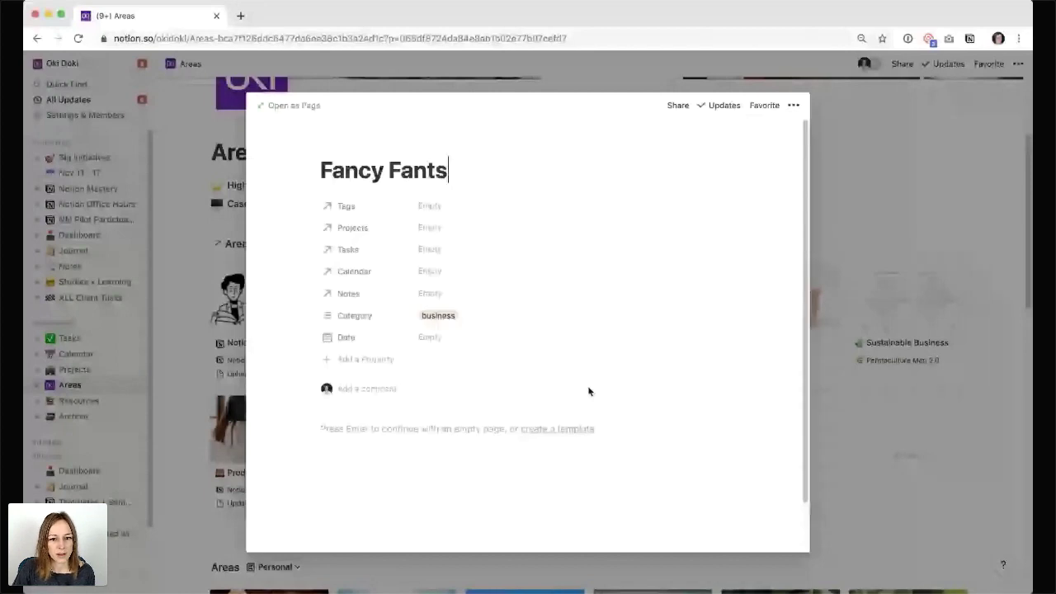
left_click(429, 337)
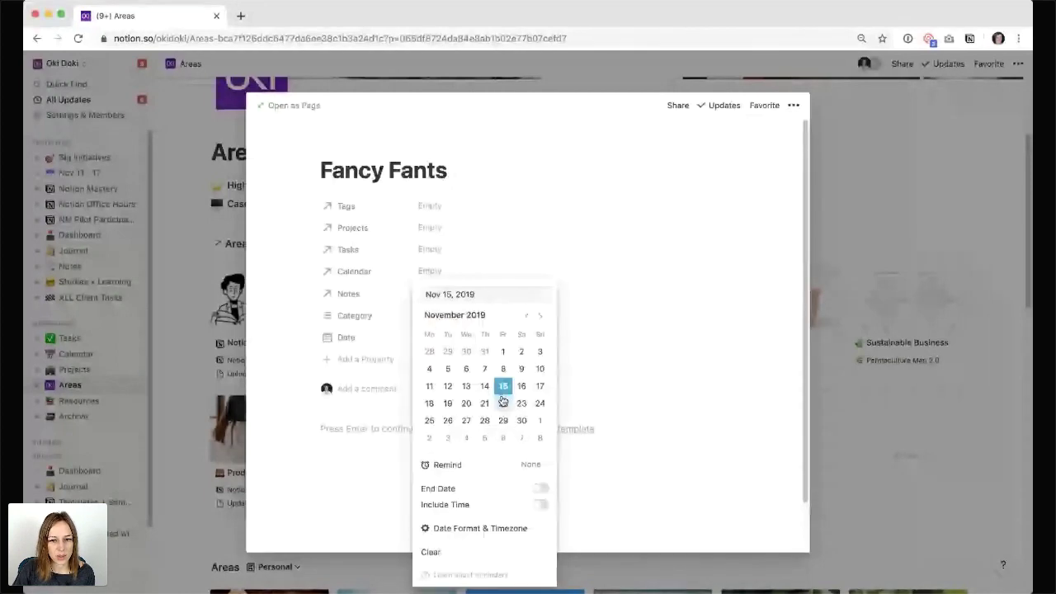
left_click(540, 489)
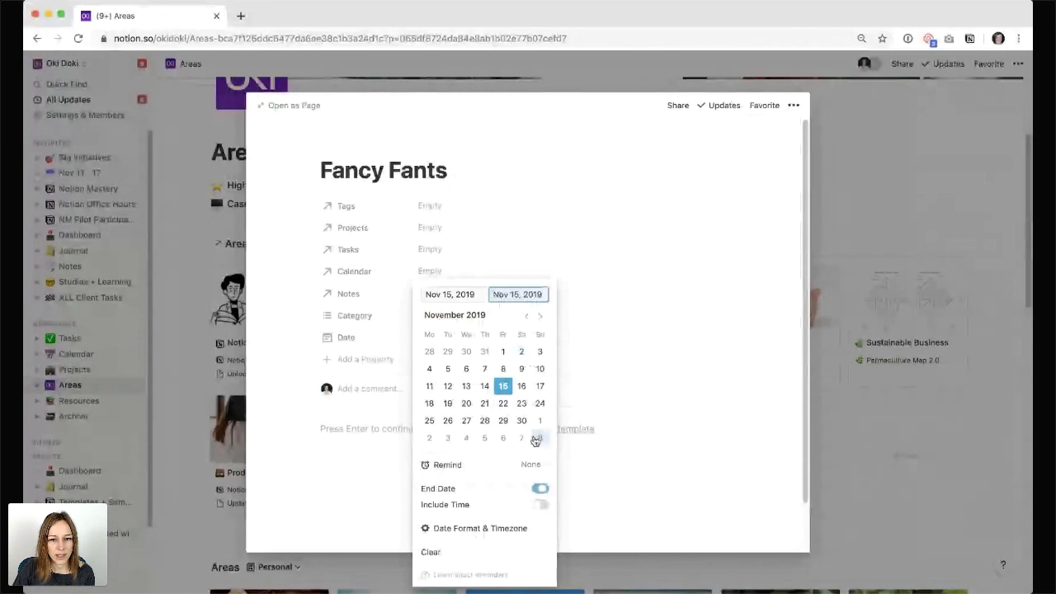
left_click(521, 420)
left_click(655, 441)
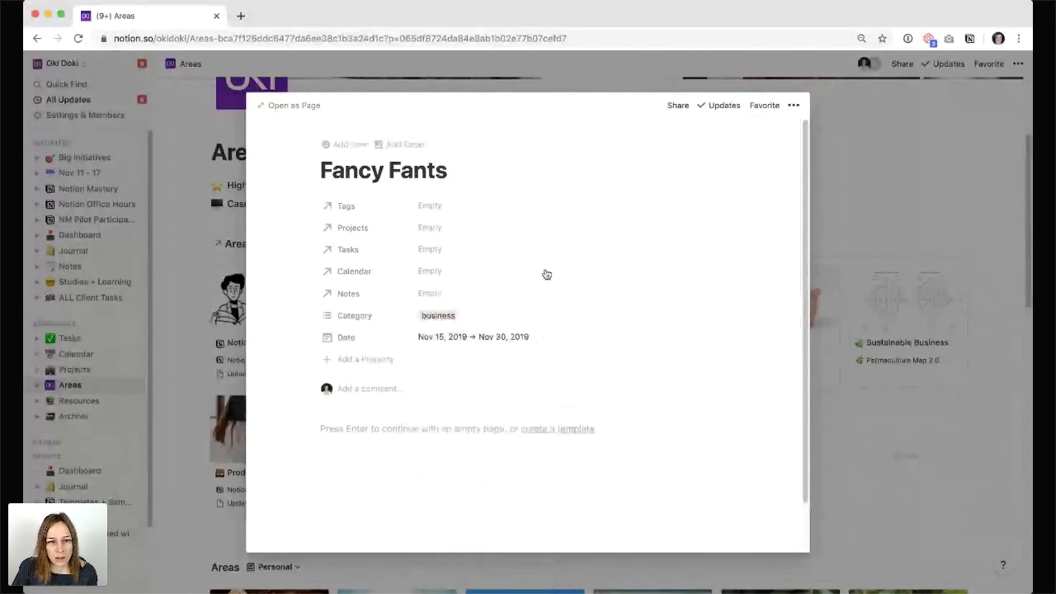
Create and link the project "Design new pair of fancy" in the Projects relation of Fancy Fants, and close the page
left_click(445, 227)
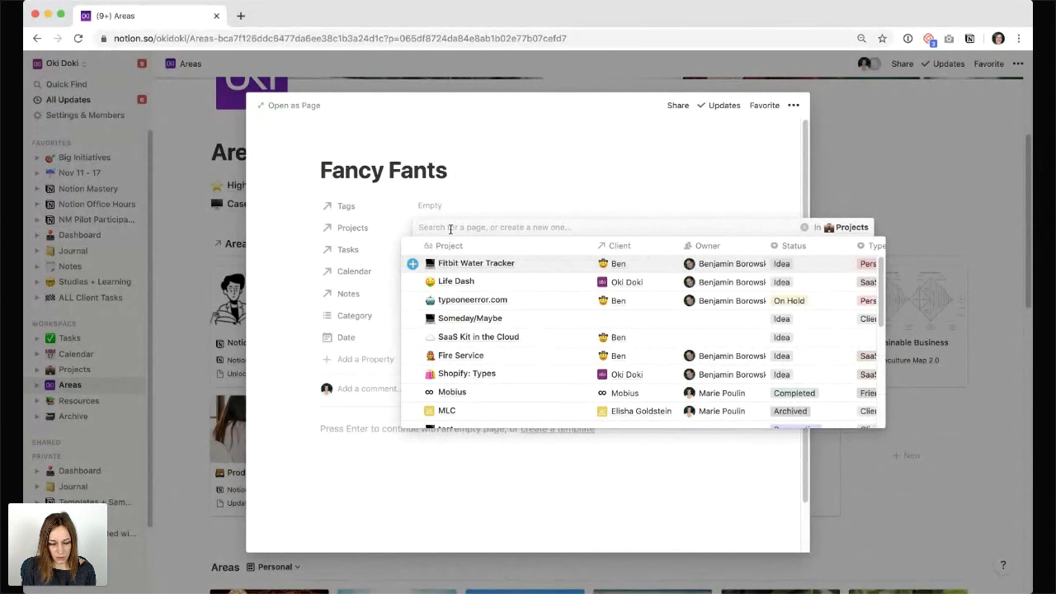
type("Design r")
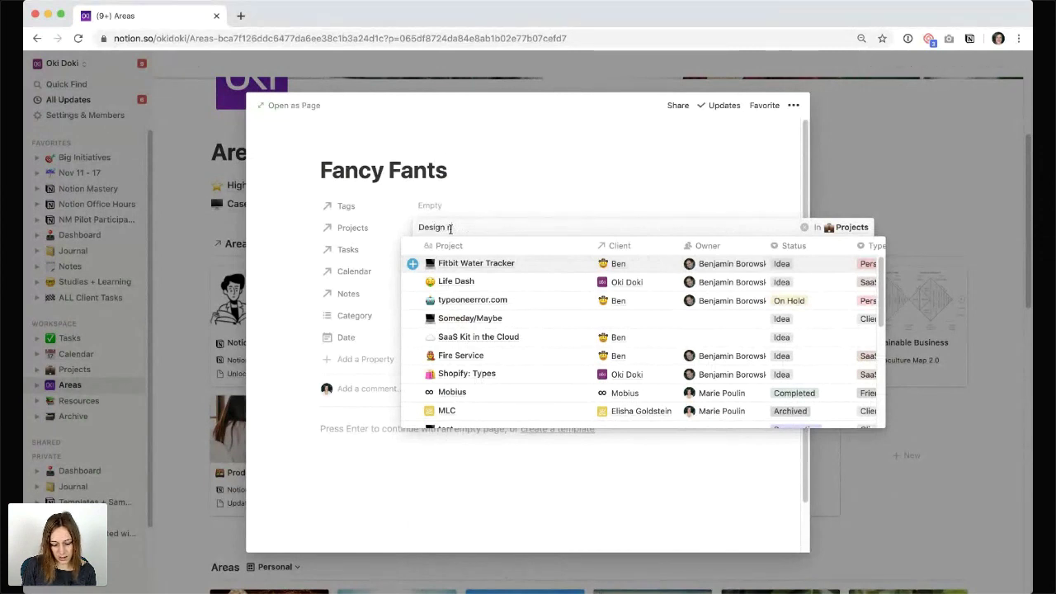
type("ew pair of fanc")
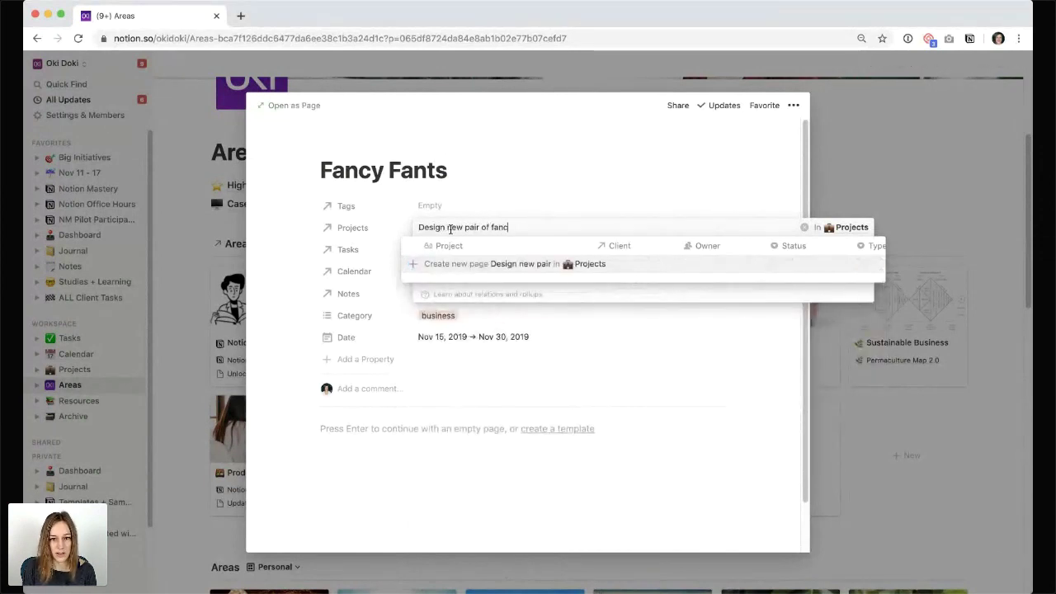
type("y pants")
key("Return")
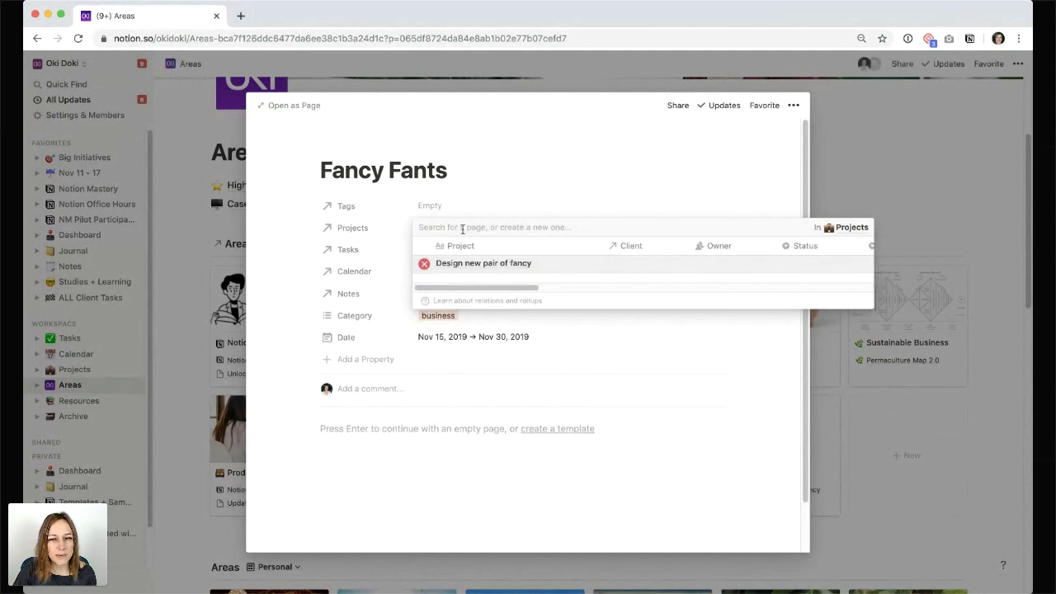
left_click(485, 202)
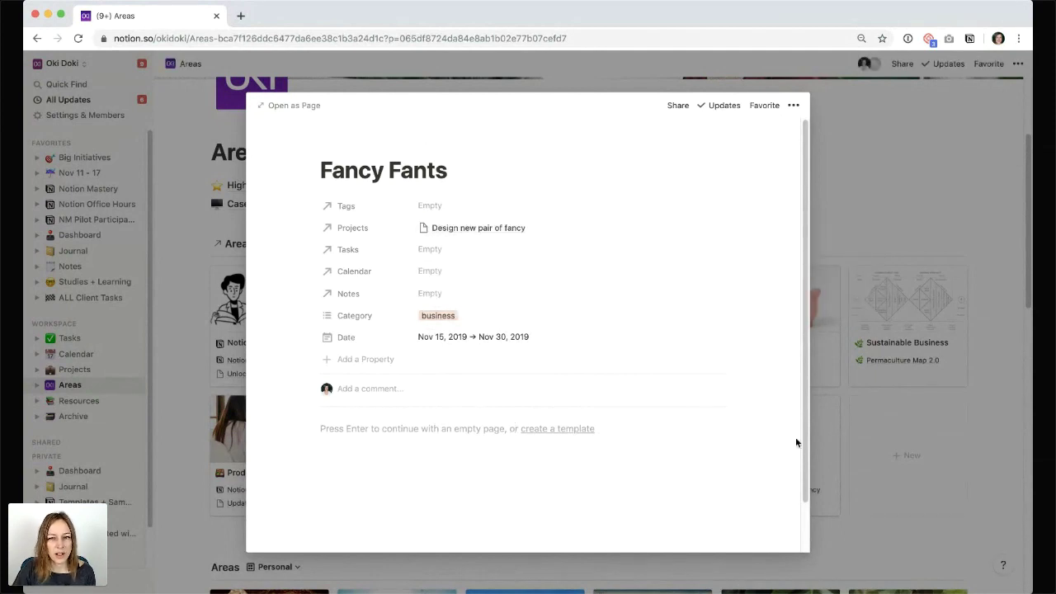
left_click(886, 446)
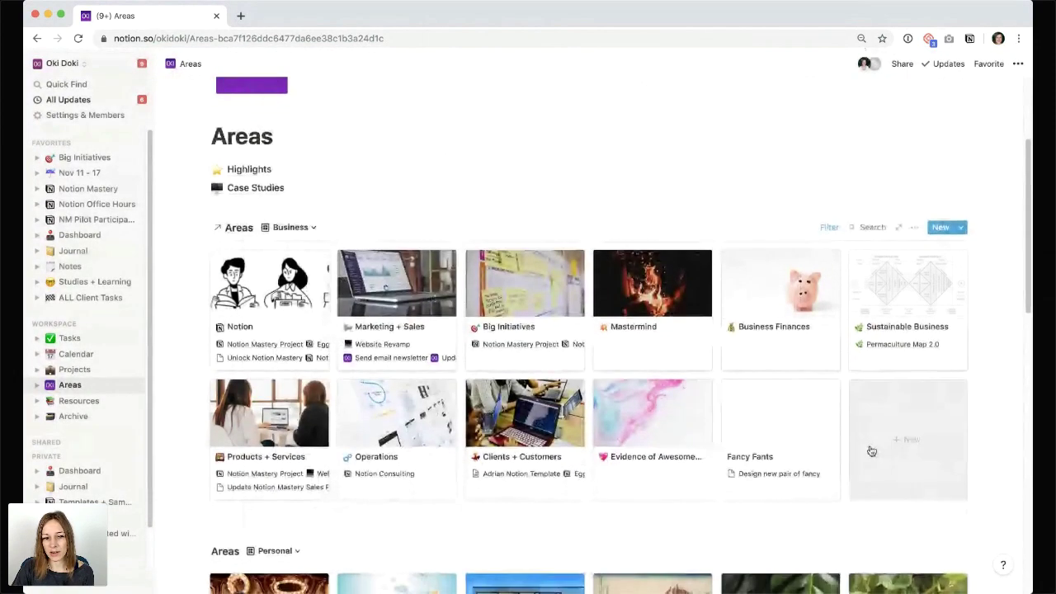
Move the Fancy Fants card out of the Business gallery onto the Areas page, view it as a standalone page, and return to Areas
scroll(874, 450, "down", 5)
scroll(870, 450, "up", 5)
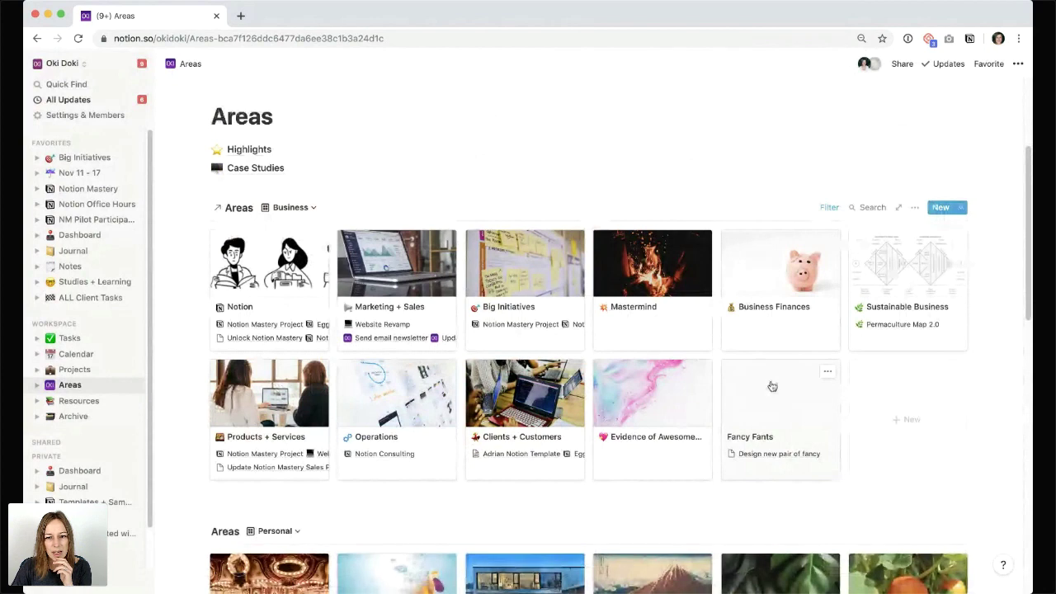
left_click_drag(772, 386, 283, 496)
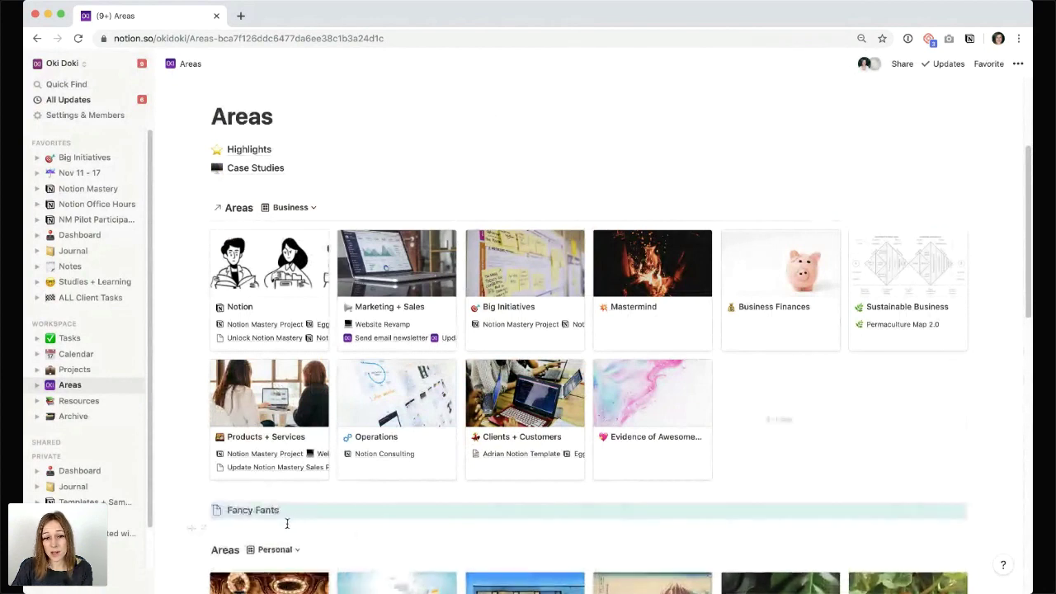
left_click(272, 516)
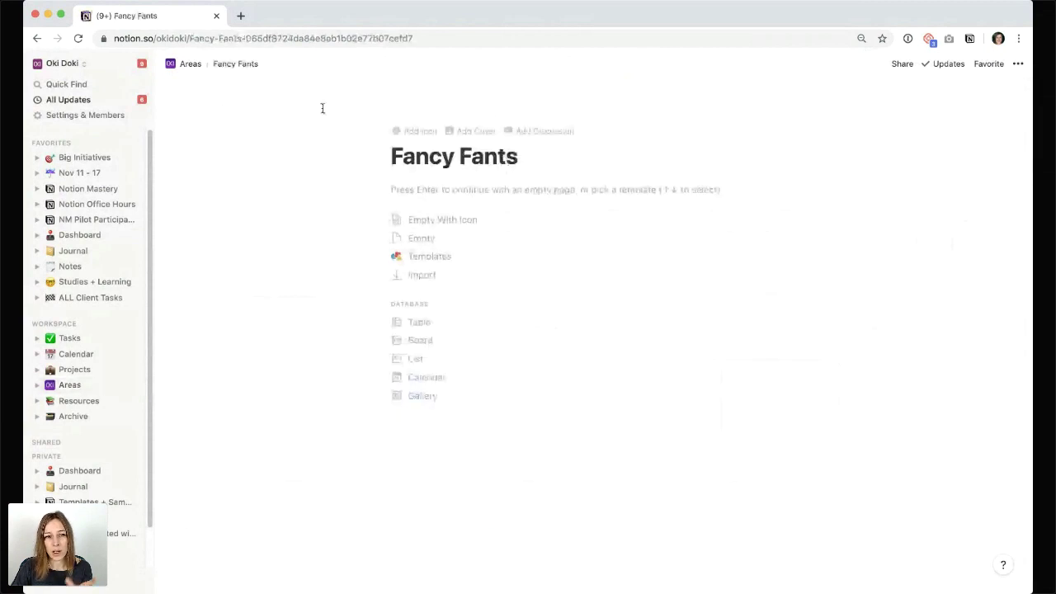
left_click(188, 71)
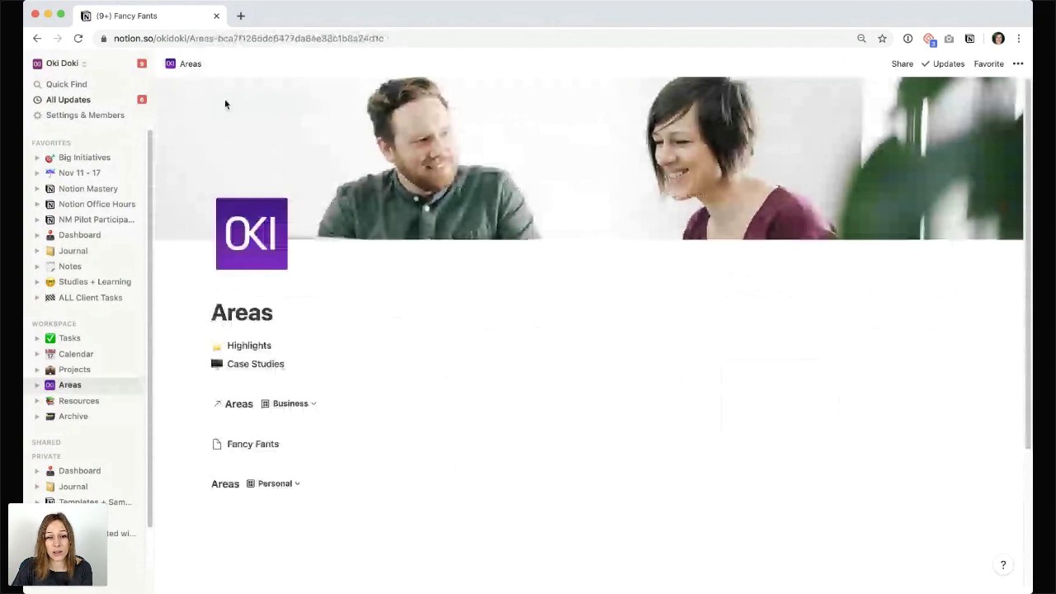
Move the Fancy Fants page back into the Business gallery after Evidence of Awesomeness and open it to check its properties
scroll(253, 443, "down", 5)
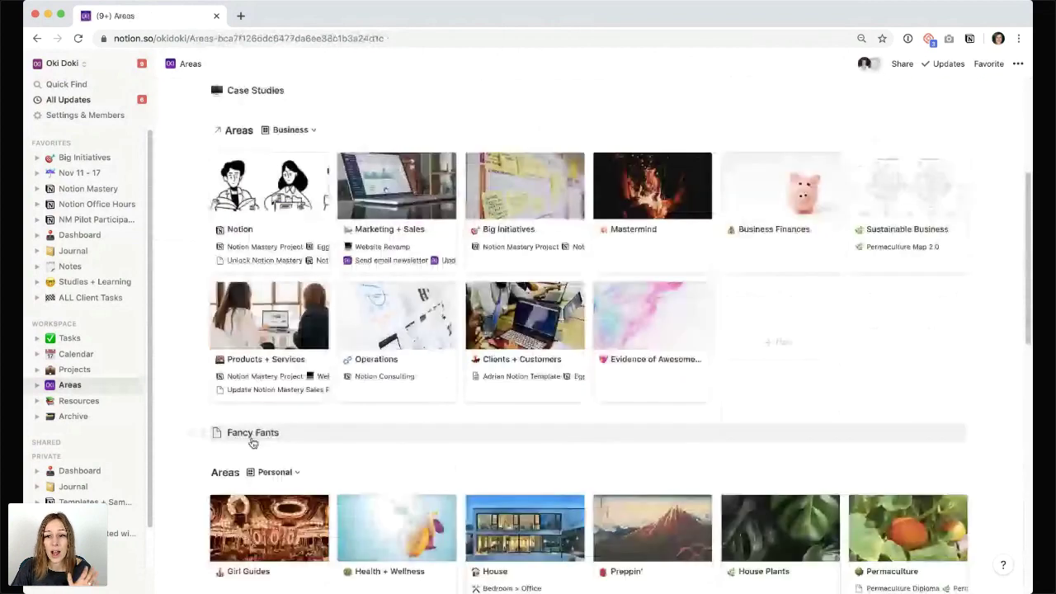
left_click_drag(252, 444, 767, 327)
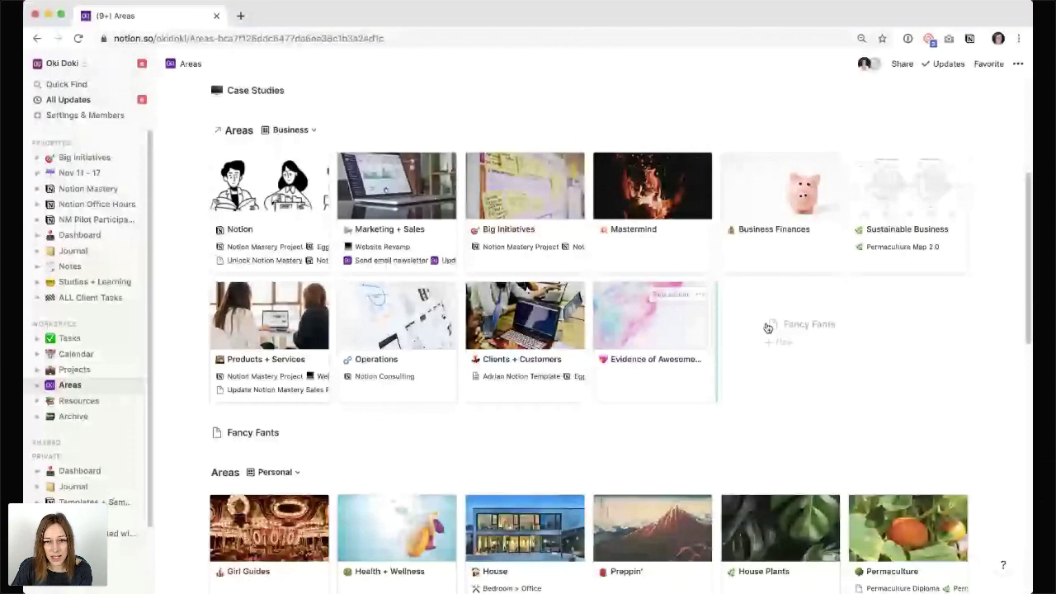
left_click_drag(768, 328, 767, 328)
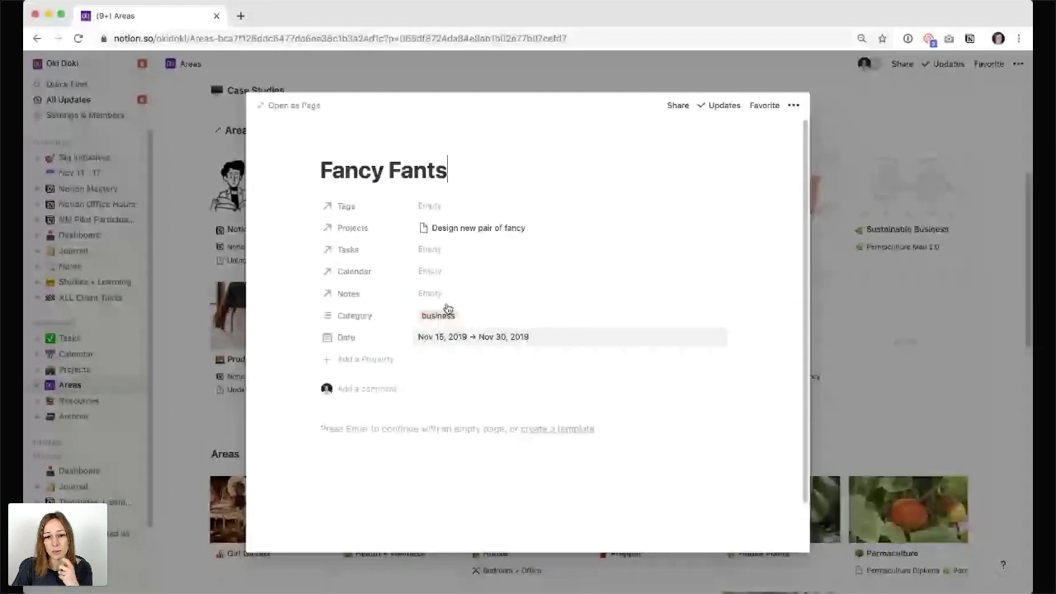
Log back in to Notion with the Google account and close the Fancy Fants page preview
left_click(947, 372)
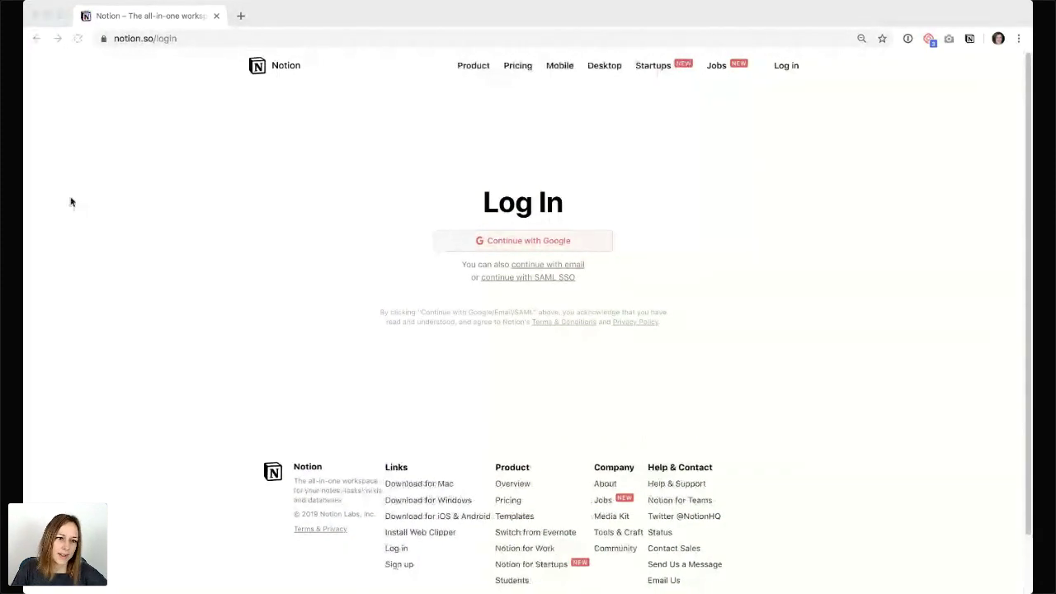
left_click(566, 246)
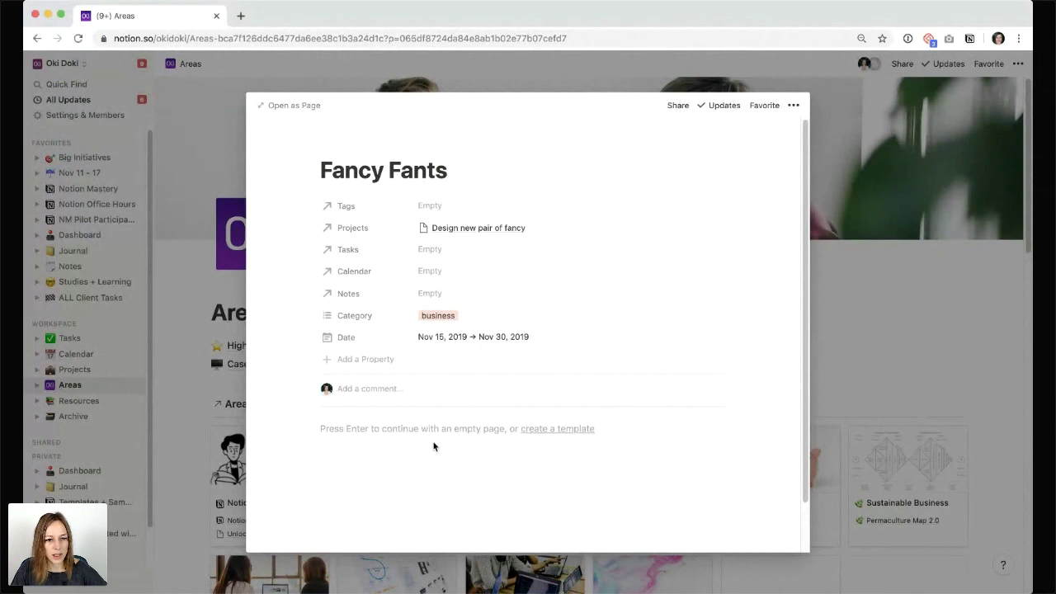
left_click(971, 346)
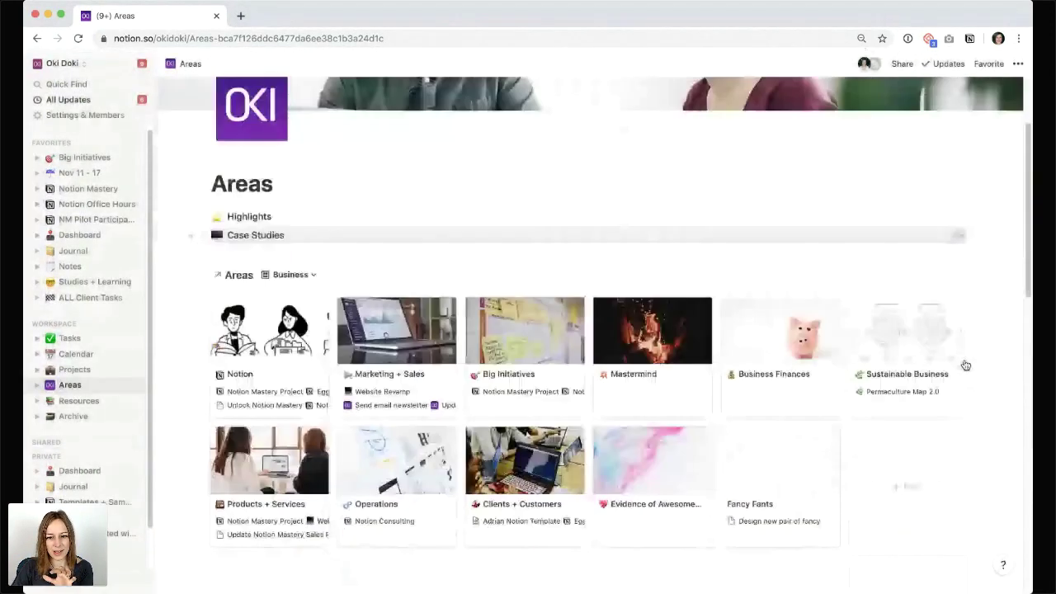
Move the Fancy Fants card out of the Business gallery onto the Areas page, just above the Personal gallery
scroll(963, 359, "down", 1)
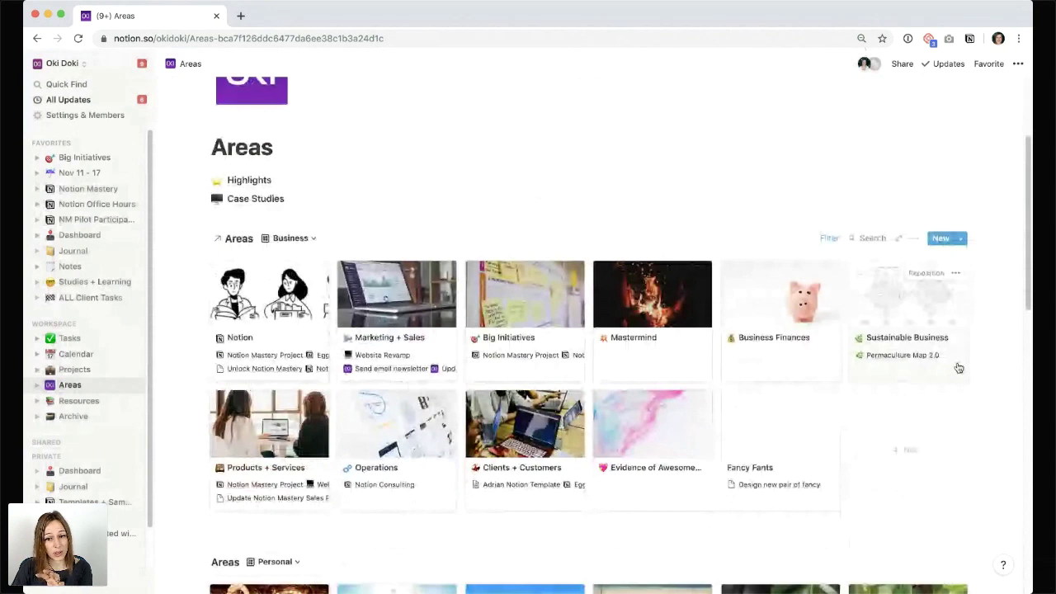
scroll(958, 368, "down", 3)
left_click_drag(718, 314, 267, 391)
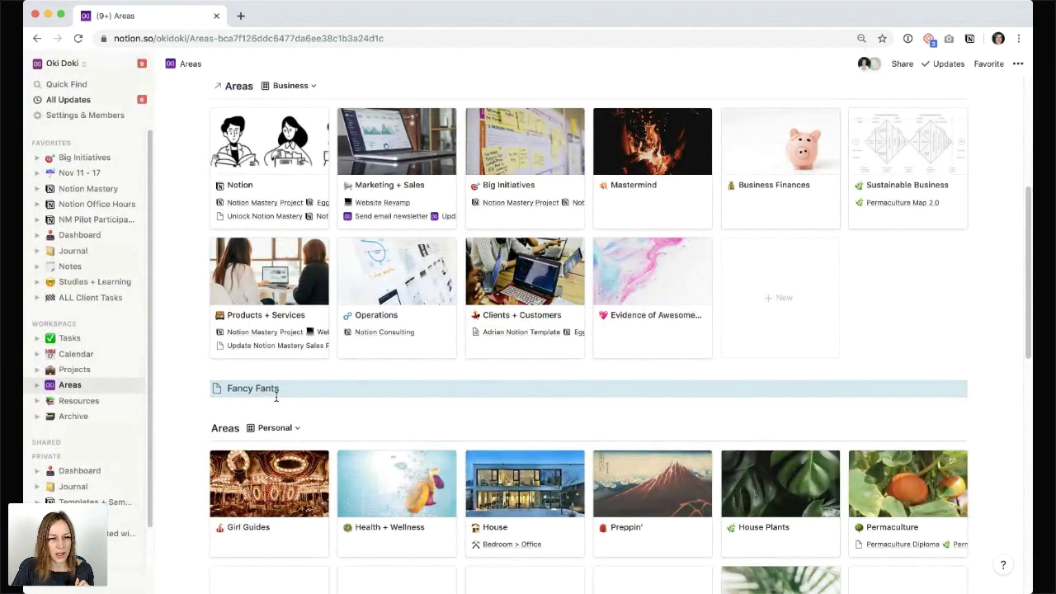
scroll(582, 329, "down", 1)
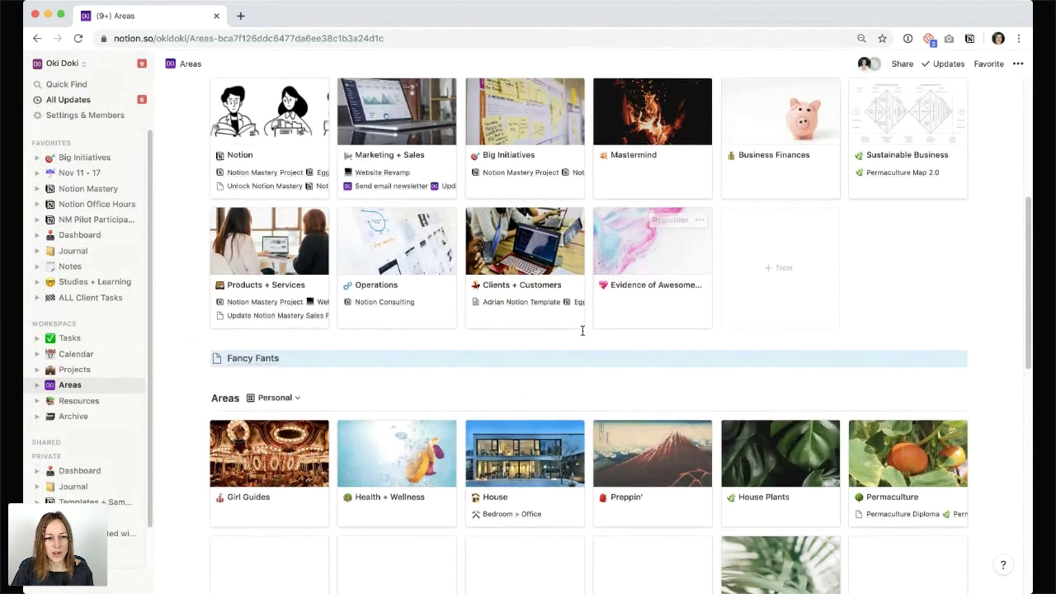
left_click(978, 382)
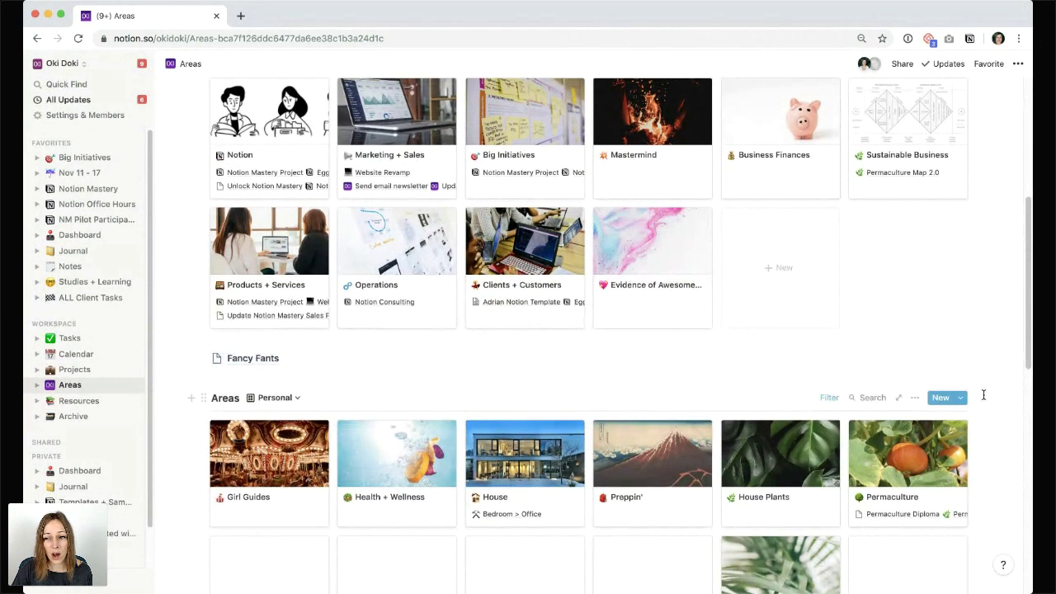
Copy the link of the Personal Areas gallery and paste it into the empty Fancy Fants page as a linked database
left_click(915, 400)
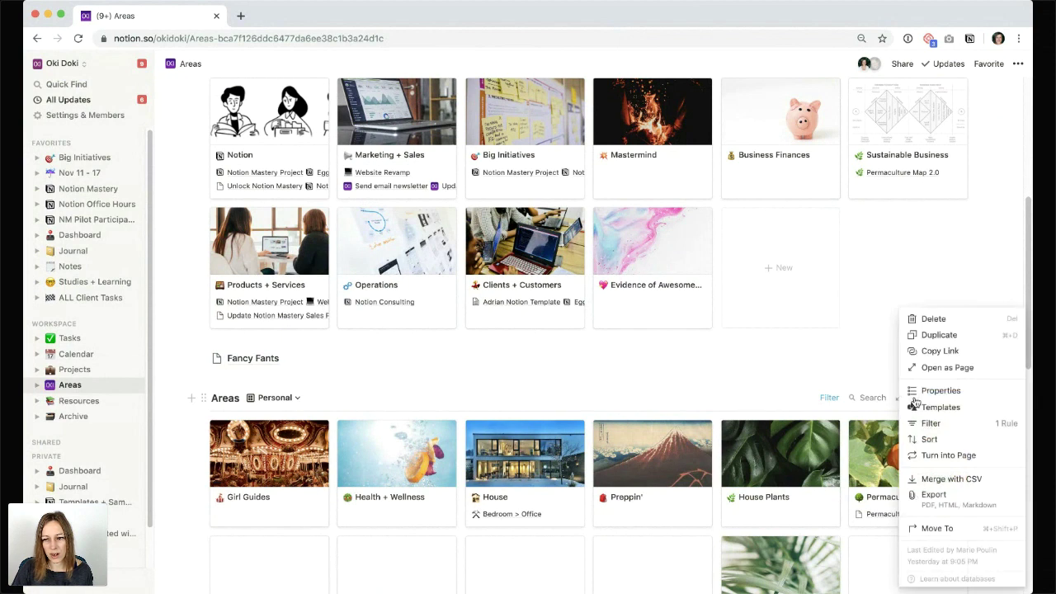
left_click(943, 352)
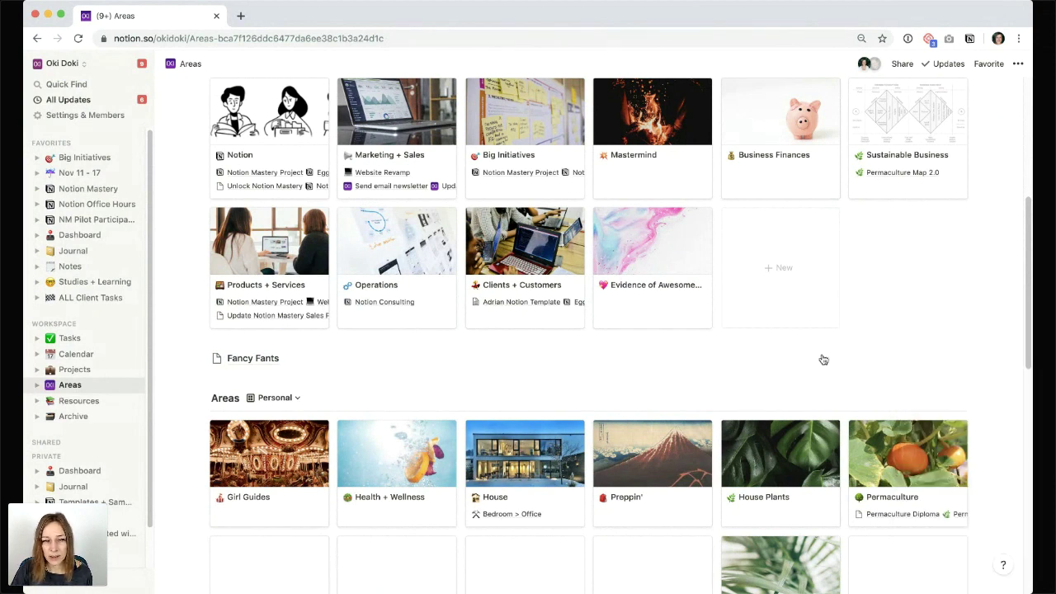
left_click(281, 367)
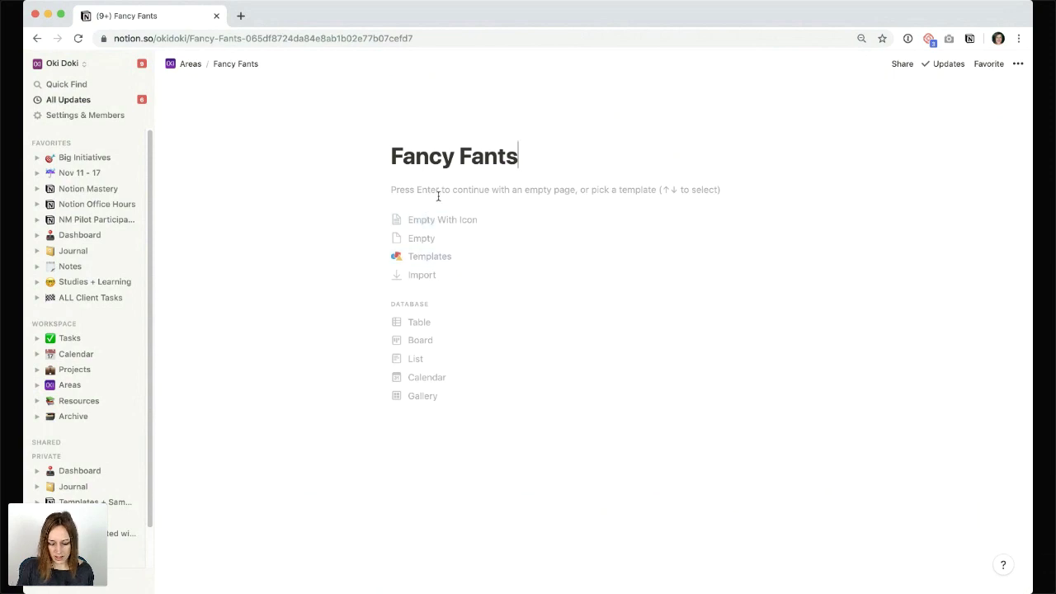
left_click(438, 195)
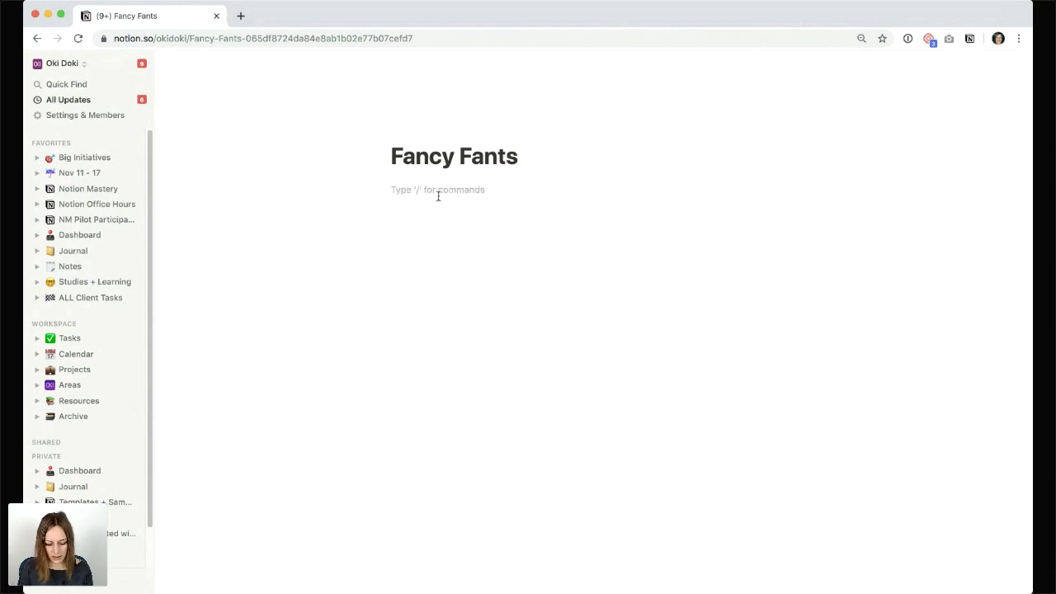
key("super+v")
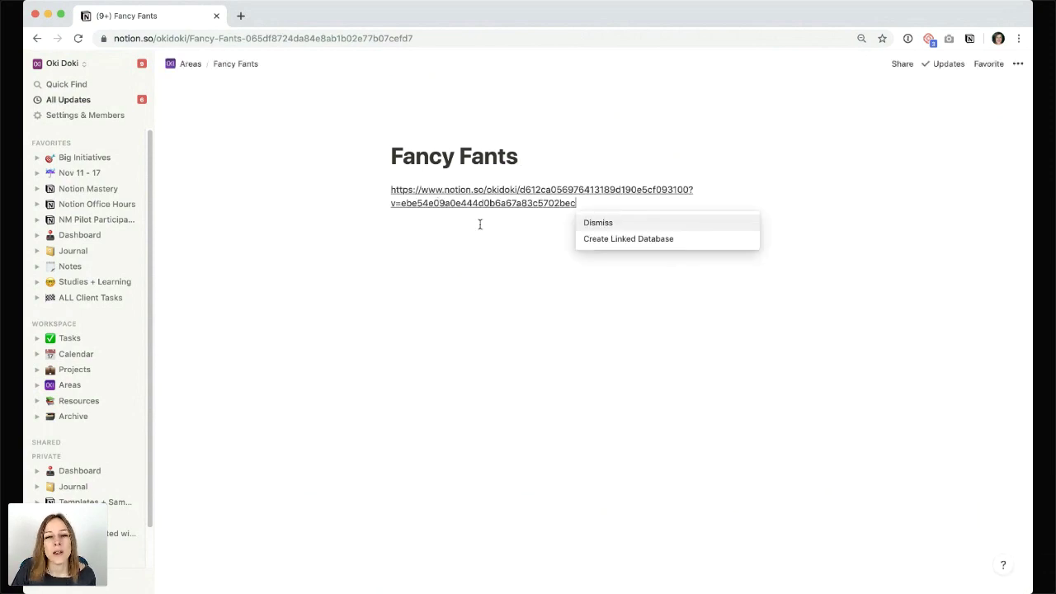
left_click(627, 242)
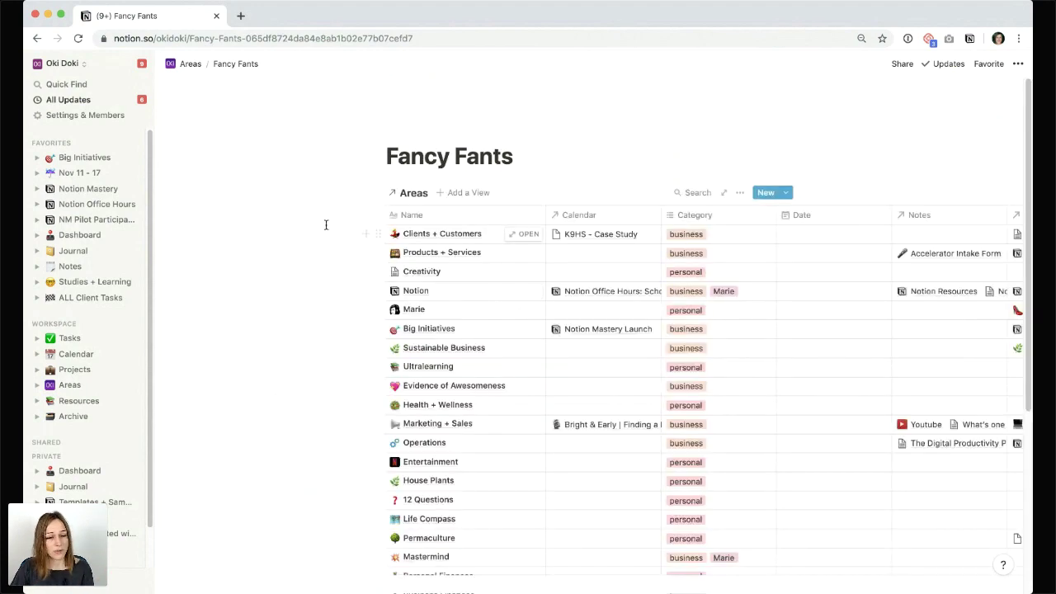
Add a gallery view named "Gallery" to the linked Areas database on the Fancy Fants page
left_click(465, 193)
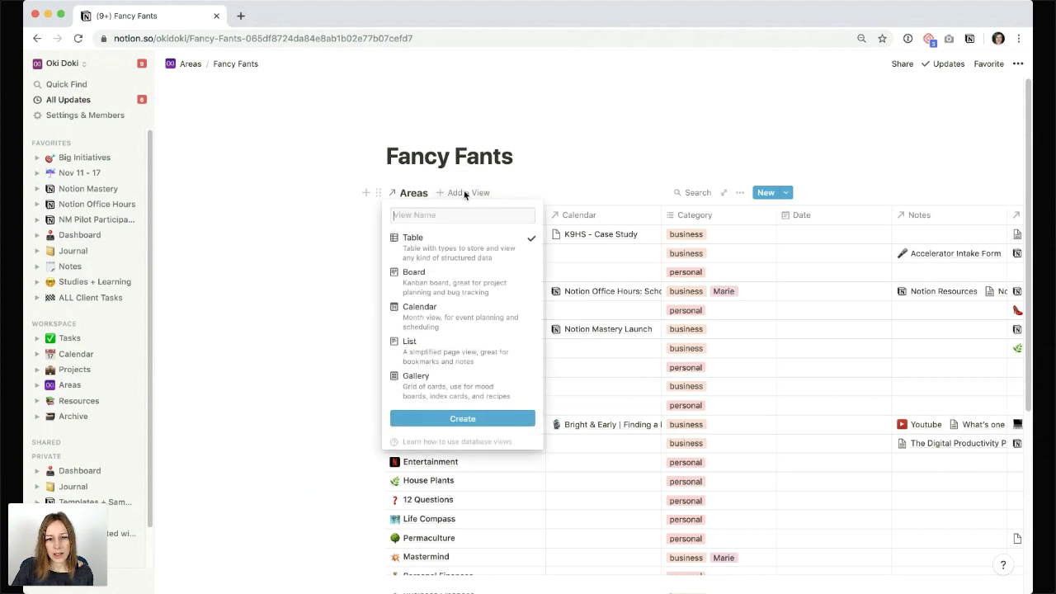
left_click(454, 381)
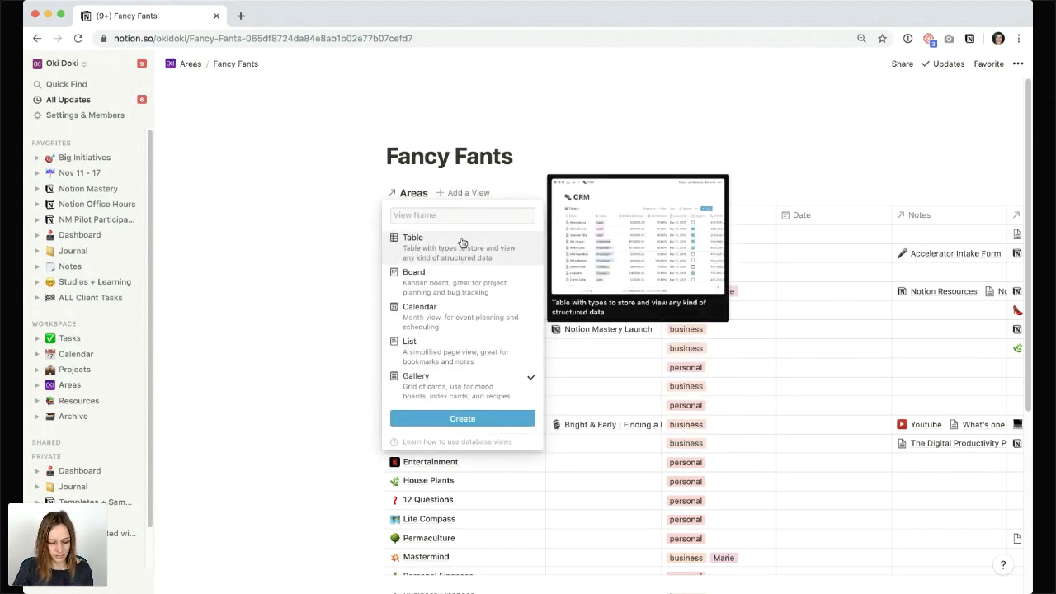
type("Gallery")
key("Return")
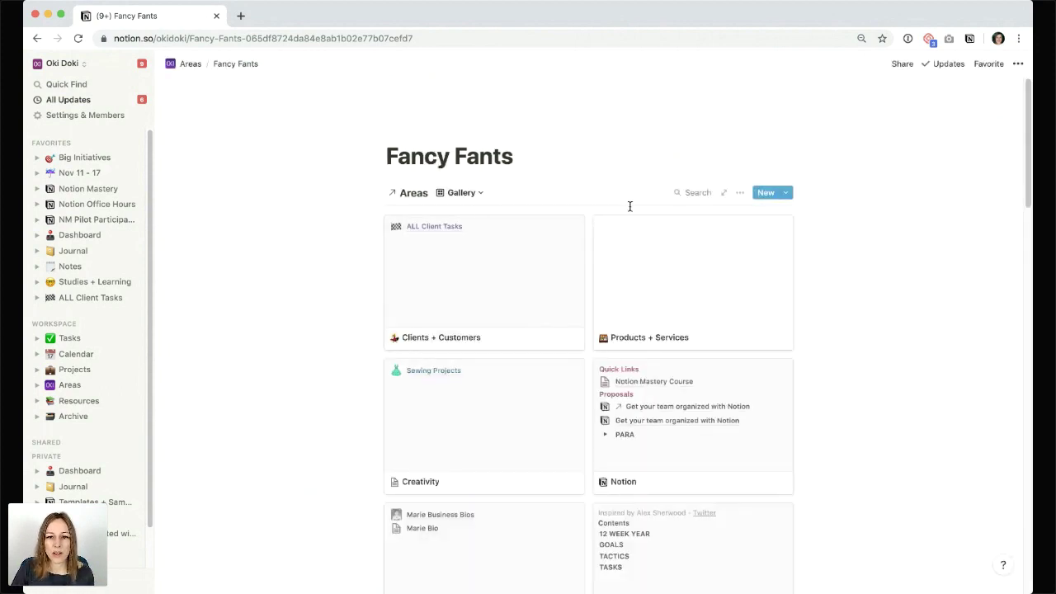
Set the card preview of the linked Areas gallery to Page Cover
left_click(741, 192)
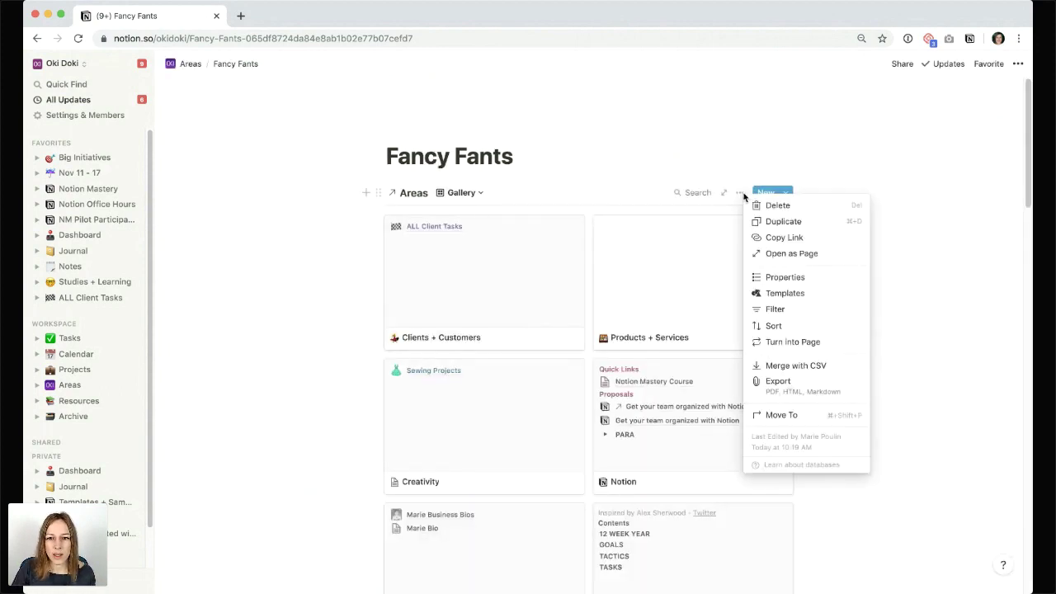
left_click(785, 277)
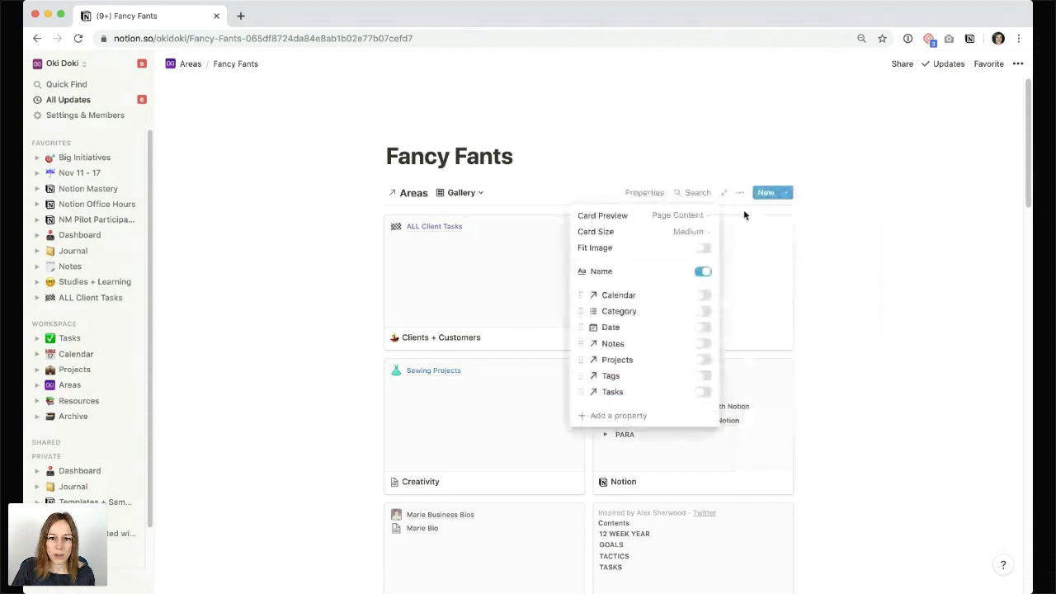
left_click(695, 218)
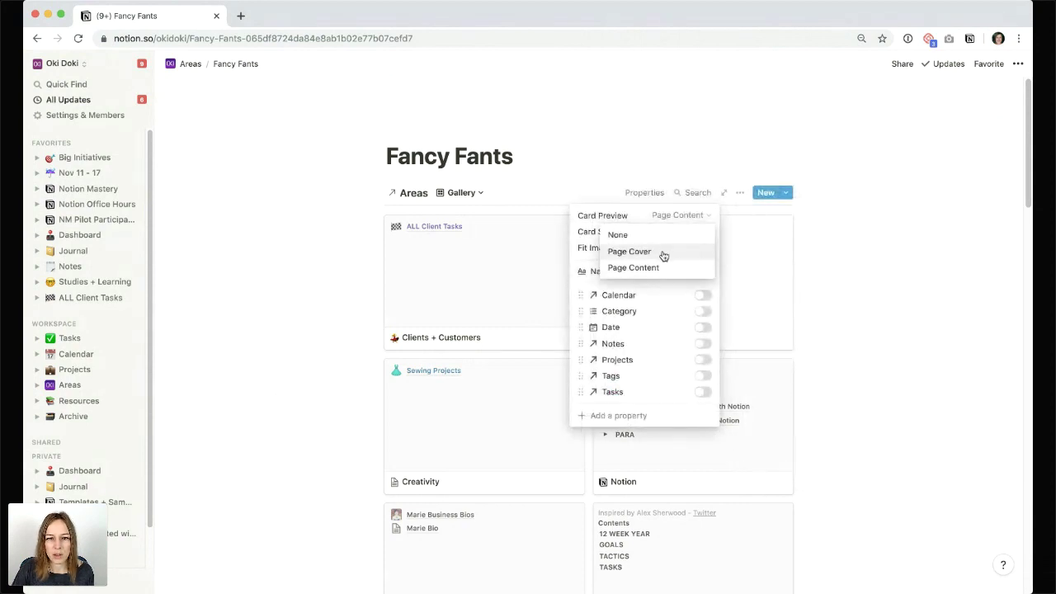
left_click(664, 253)
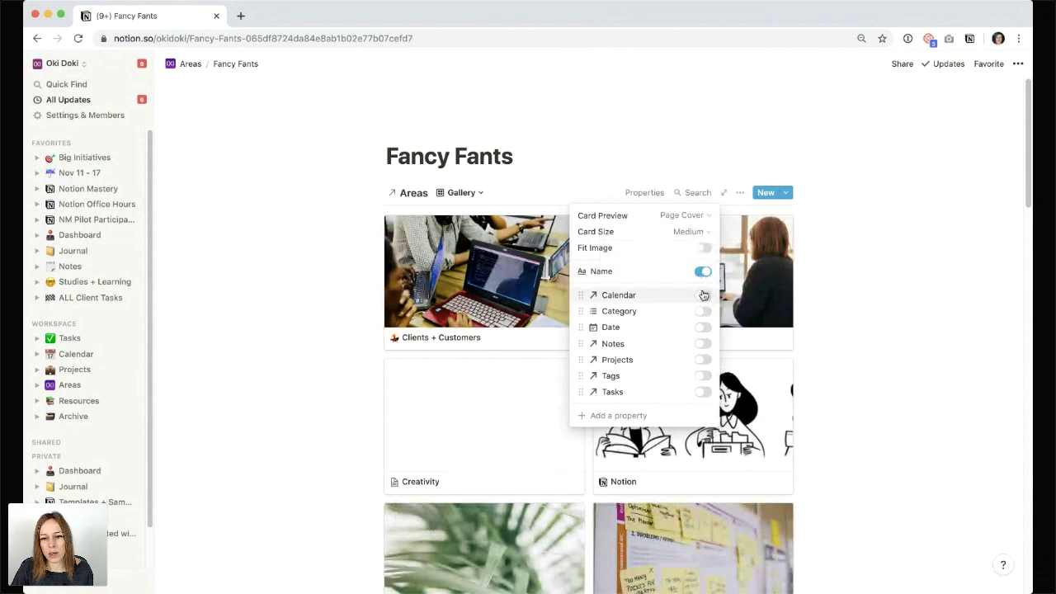
Show the Tasks, Tags, Projects, Notes, Date, Category and Calendar properties on the gallery cards
left_click(701, 394)
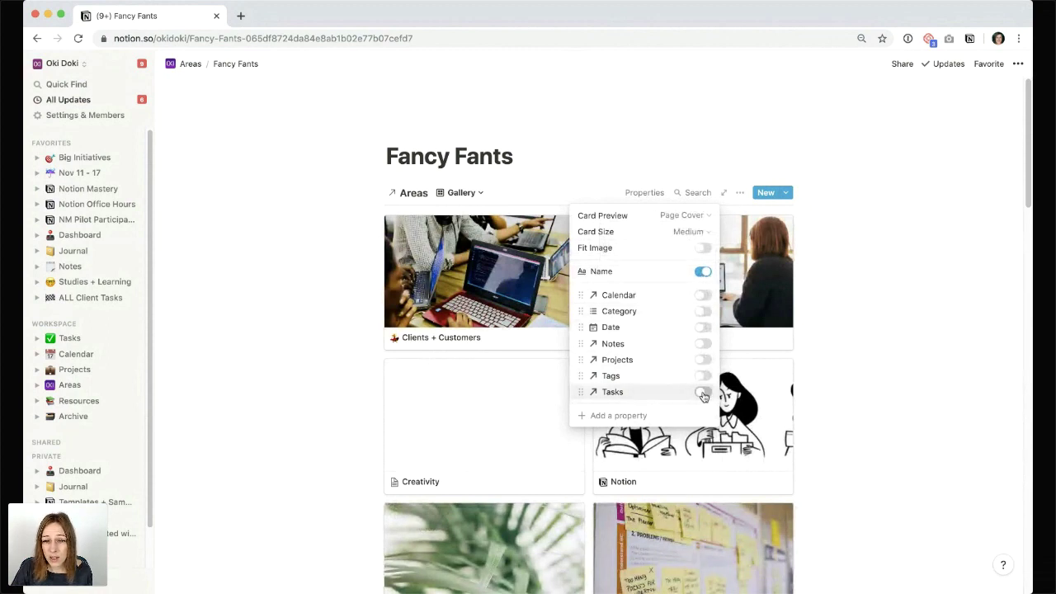
left_click(703, 376)
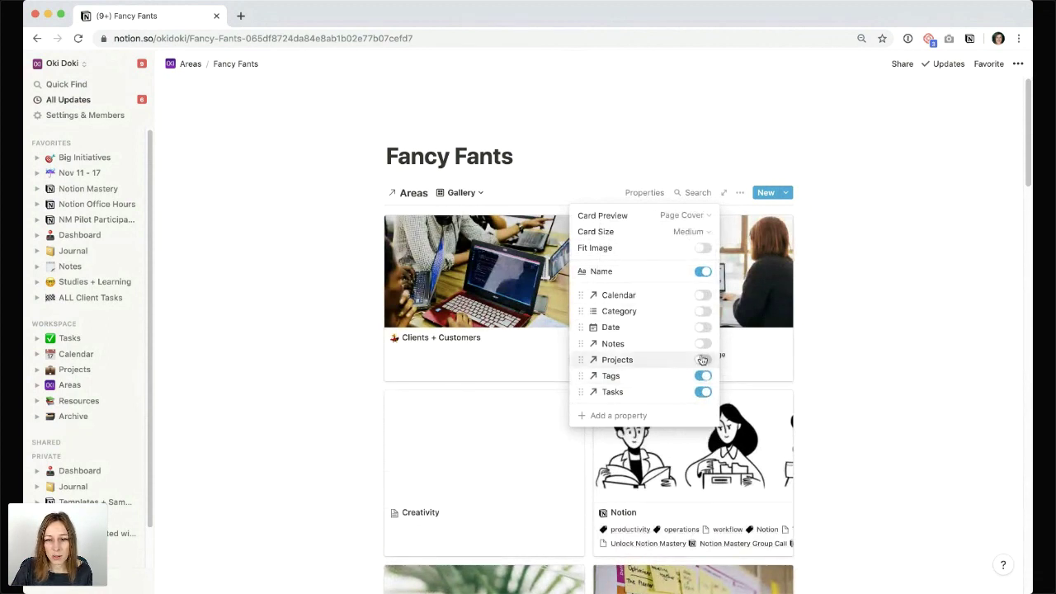
left_click(702, 359)
left_click(702, 343)
left_click(703, 327)
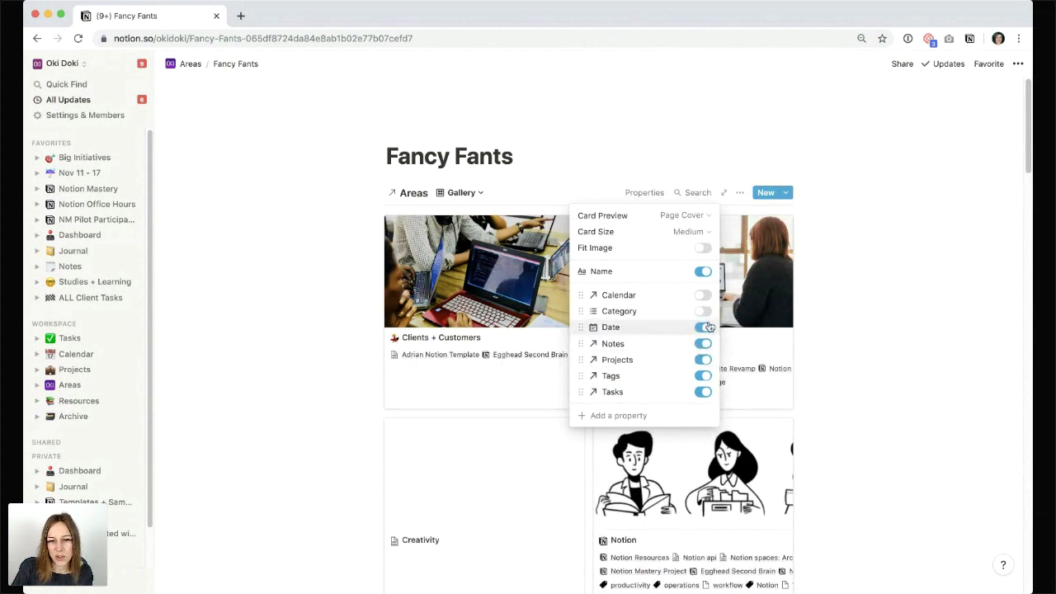
left_click(703, 311)
left_click(703, 295)
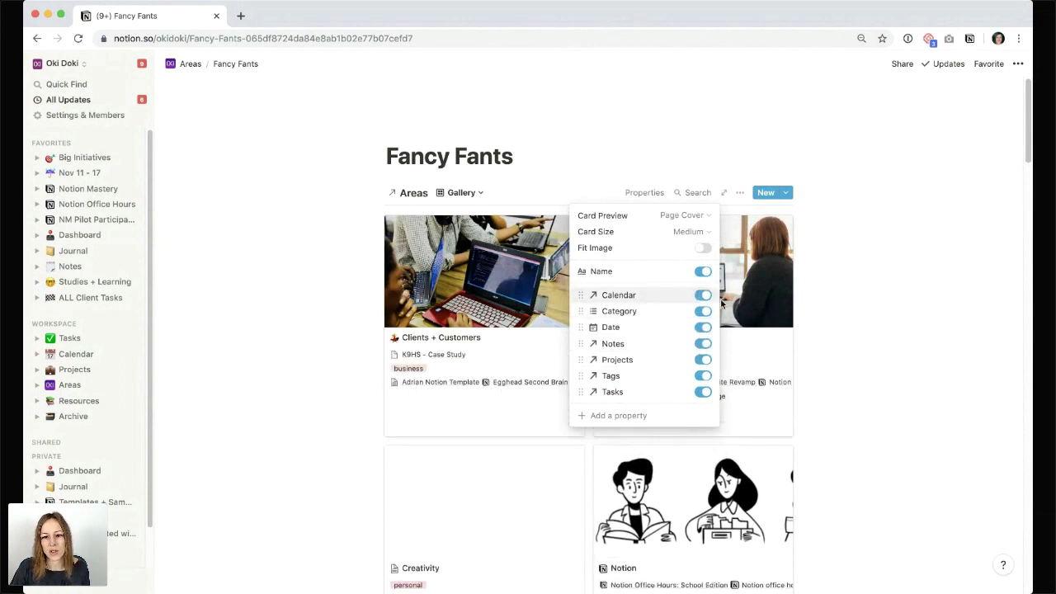
left_click(885, 341)
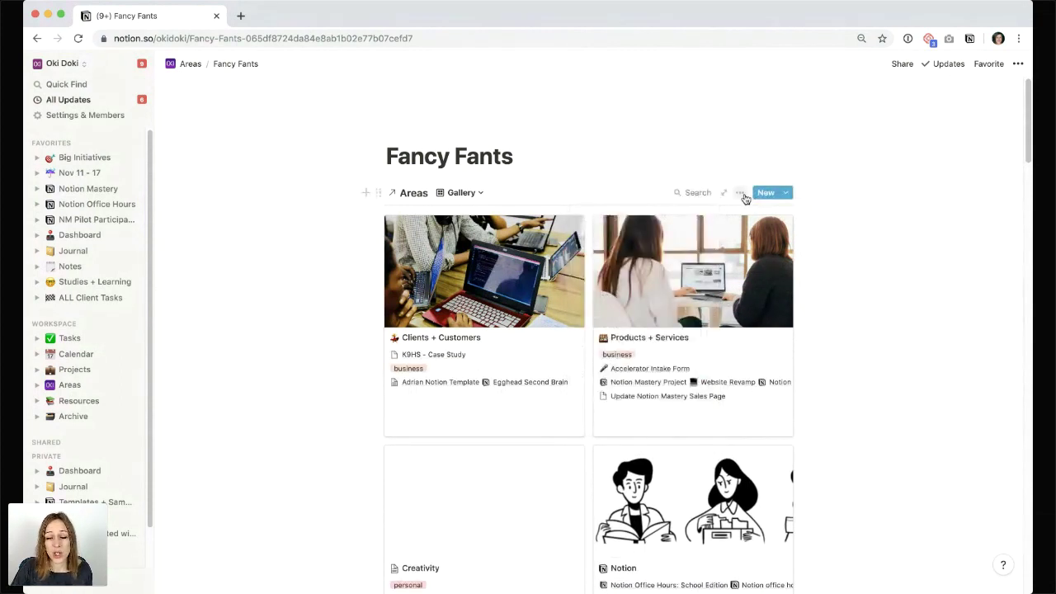
Set the card size of the linked Areas gallery to Small
left_click(741, 193)
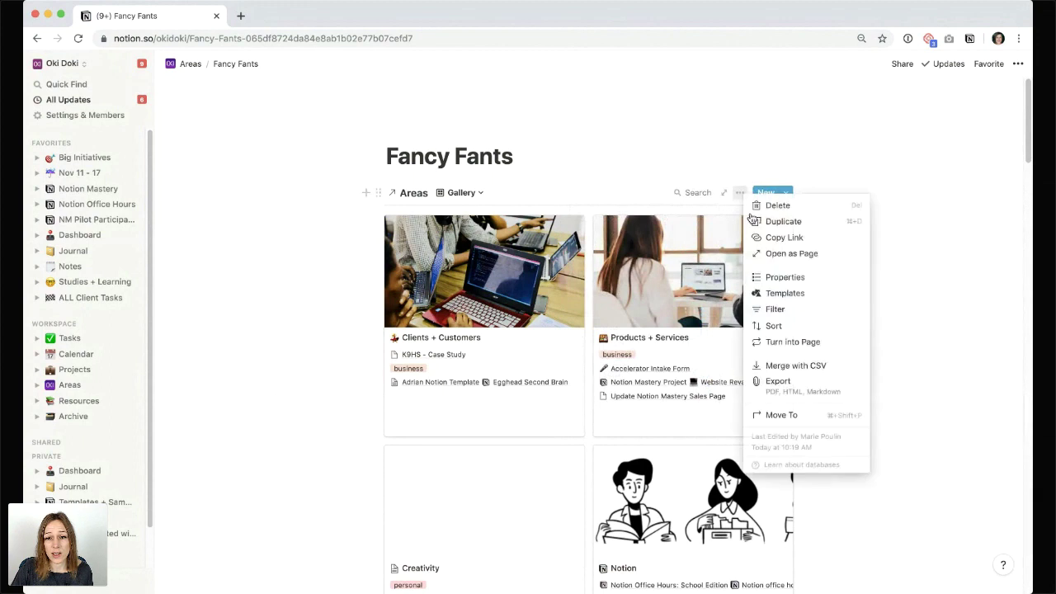
left_click(800, 277)
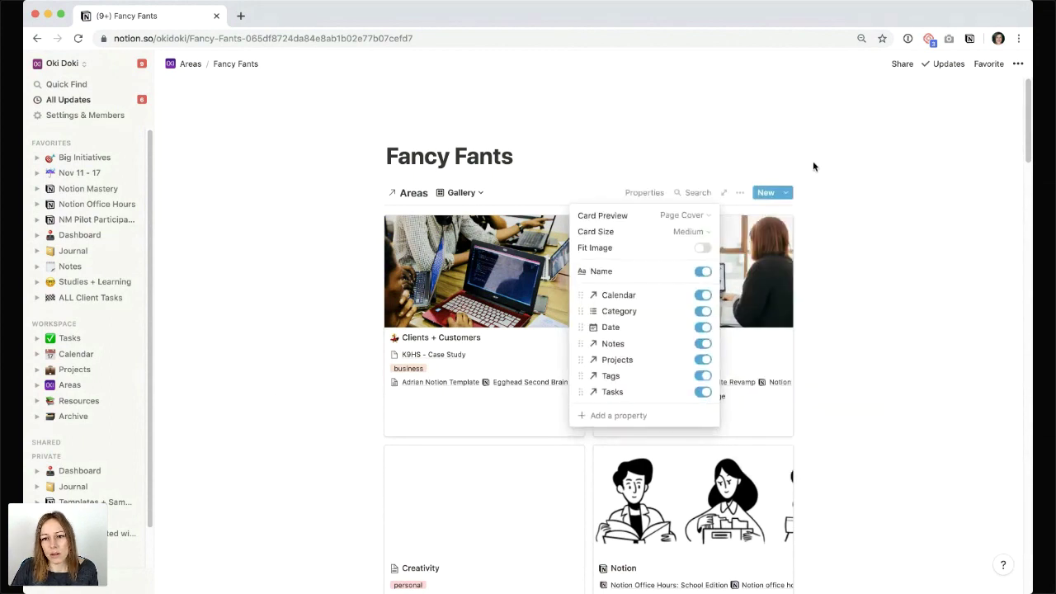
left_click(692, 232)
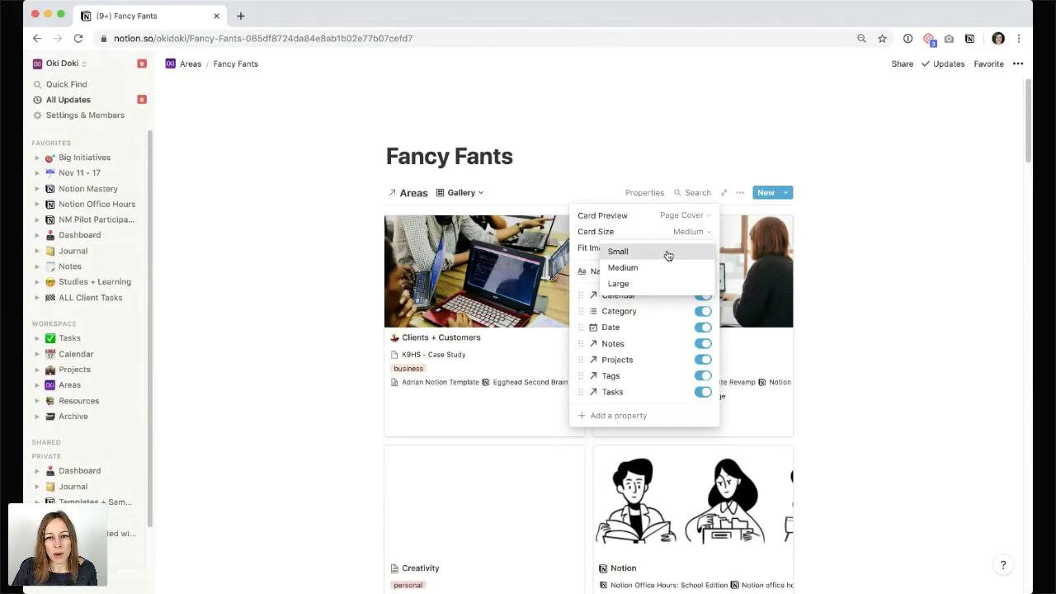
left_click(667, 252)
left_click(879, 192)
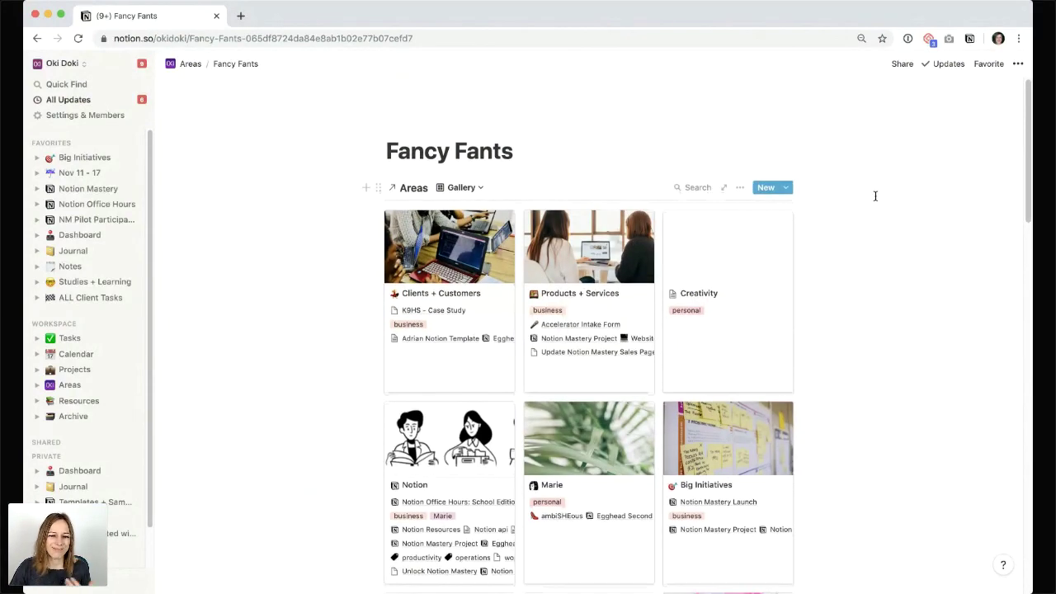
Look through the small gallery cards and set the Fancy Fants page to full width
scroll(875, 197, "down", 3)
scroll(877, 196, "down", 10)
scroll(878, 201, "up", 12)
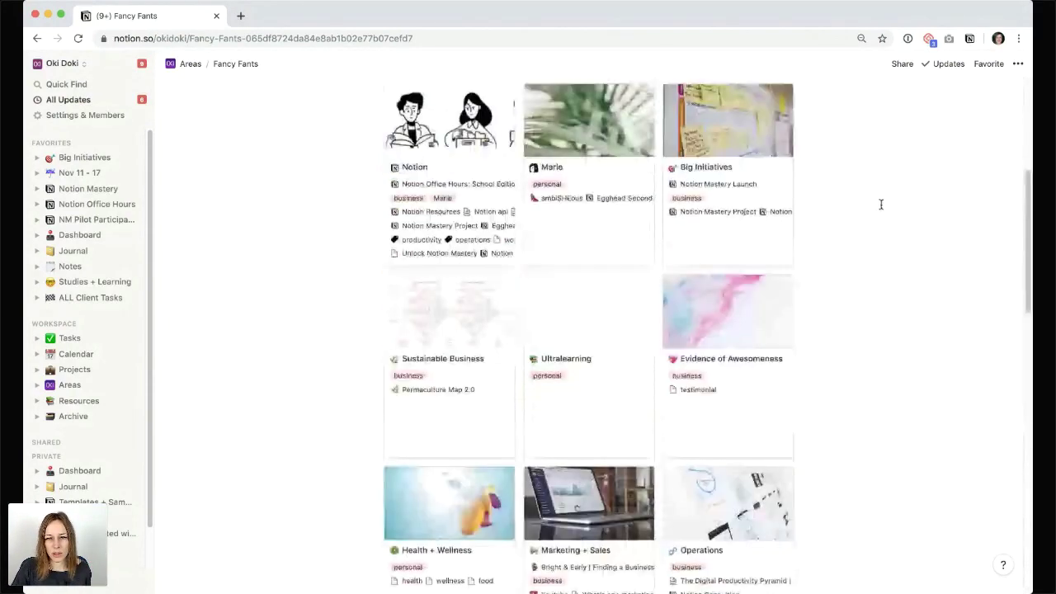
scroll(1015, 82, "up", 2)
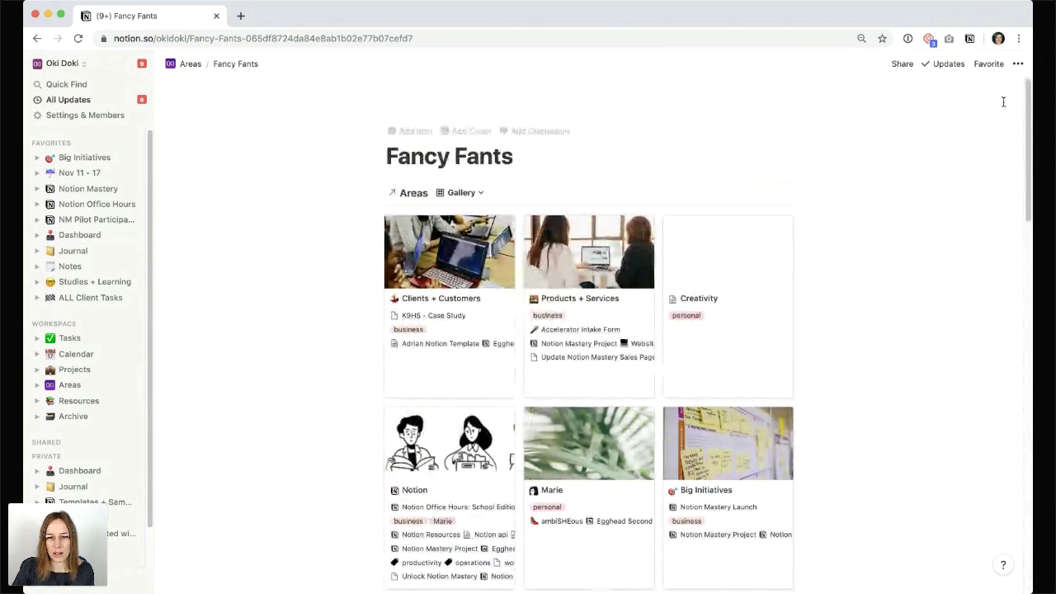
left_click(1019, 63)
left_click(1010, 161)
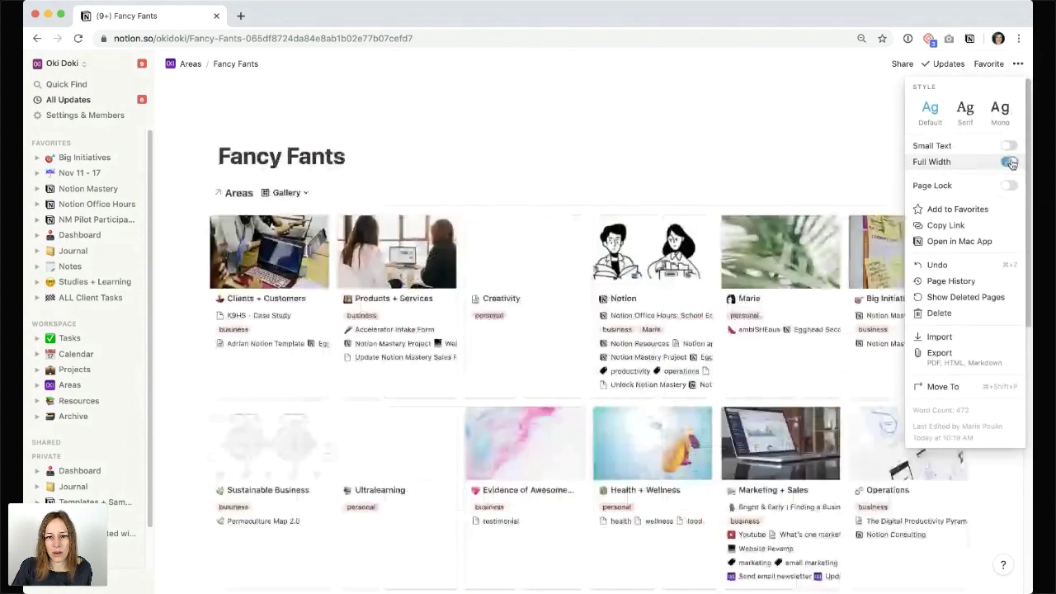
left_click(854, 167)
Review the full-width gallery and insert an empty line between the Fancy Fants title and the linked Areas database
scroll(566, 189, "down", 5)
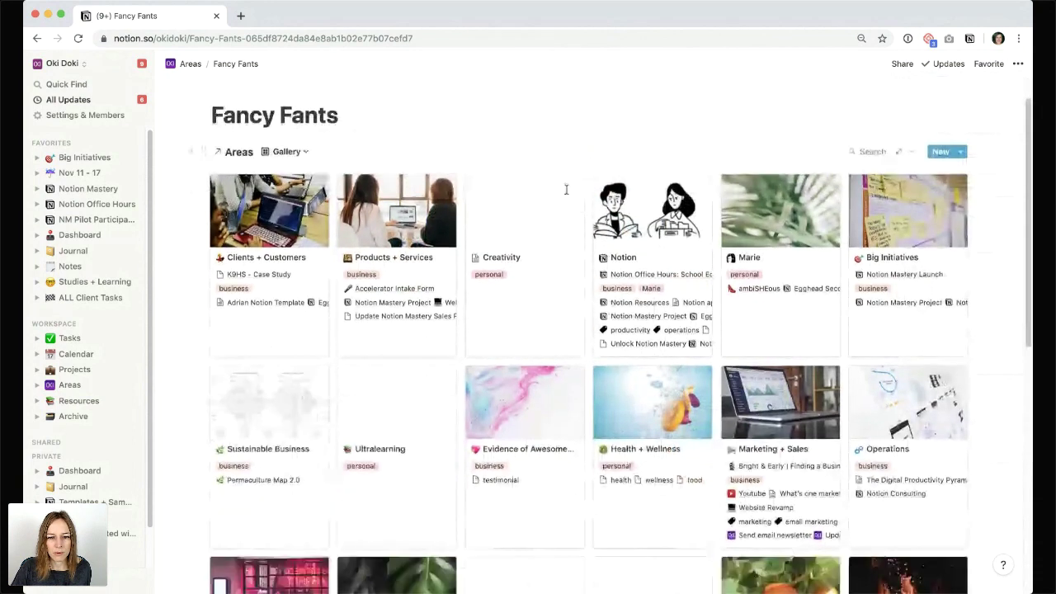
scroll(567, 195, "up", 5)
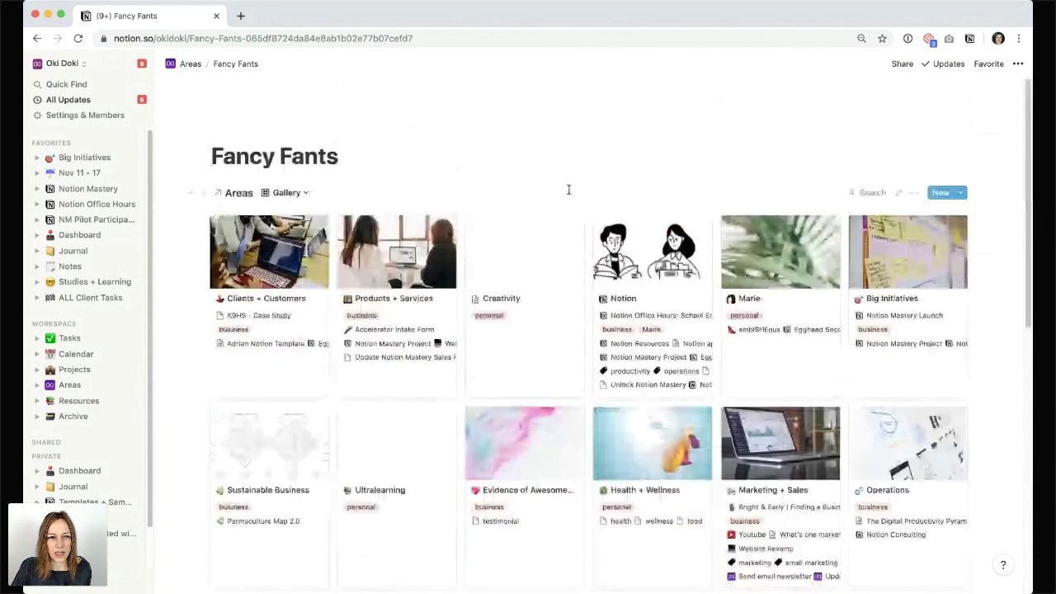
left_click(349, 160)
key("Return")
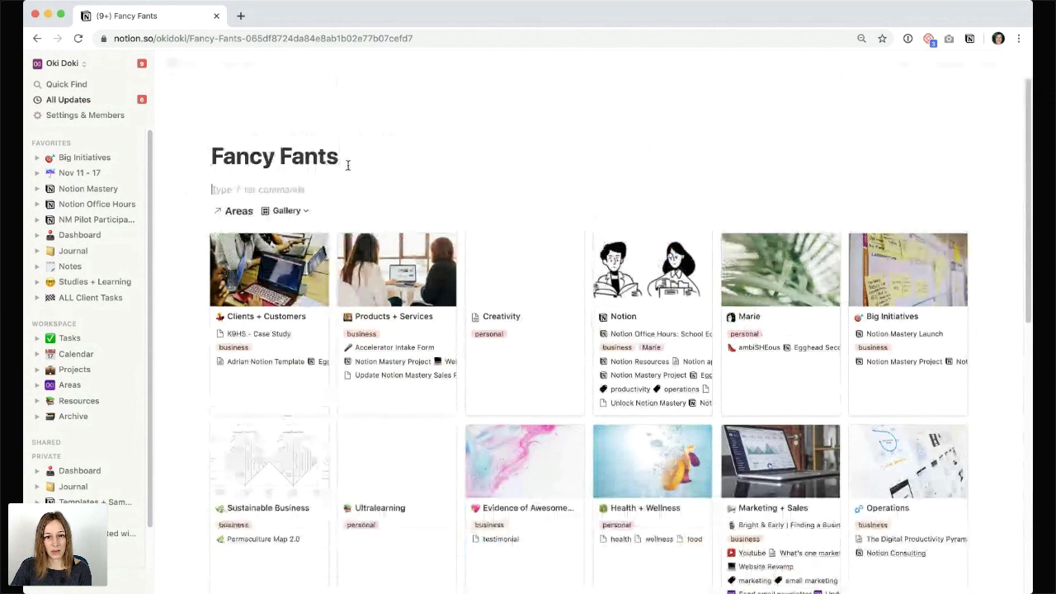
Add the line "Headings" below the Fancy Fants title and format it as a top-level heading
left_click(259, 189)
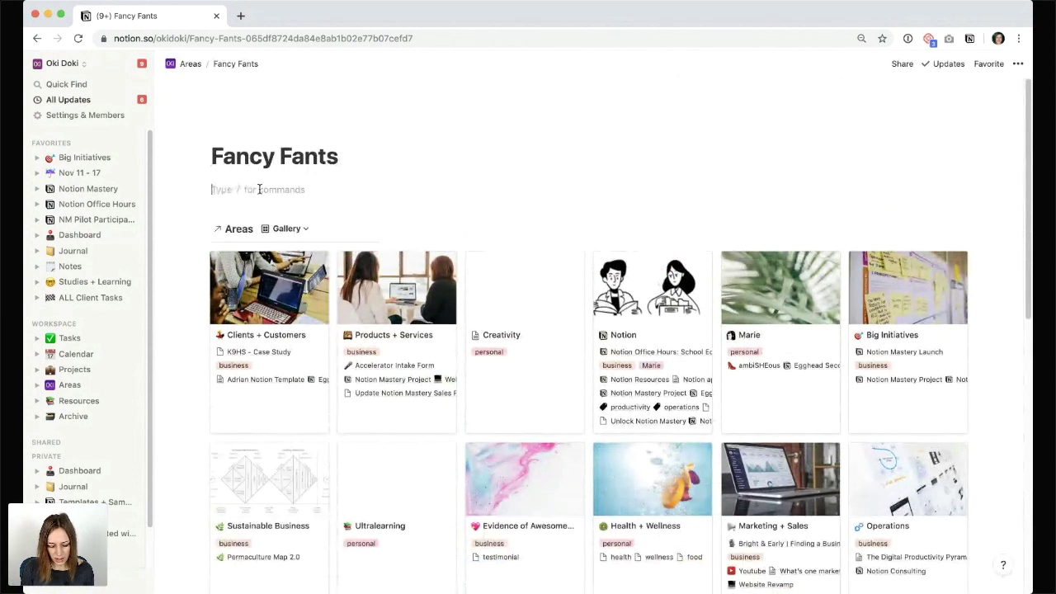
type("Headings")
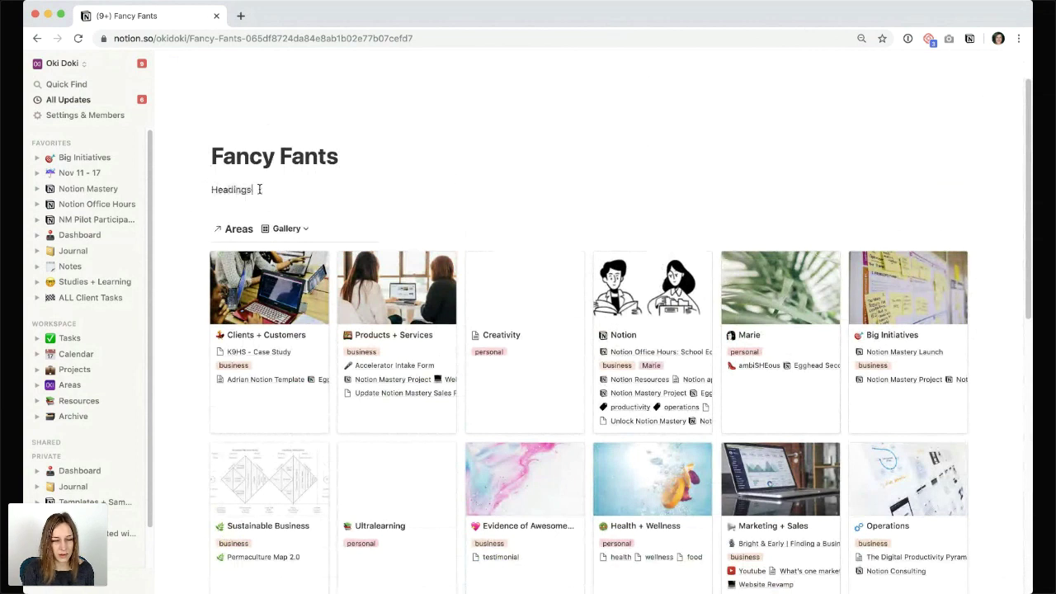
key("super+alt+1")
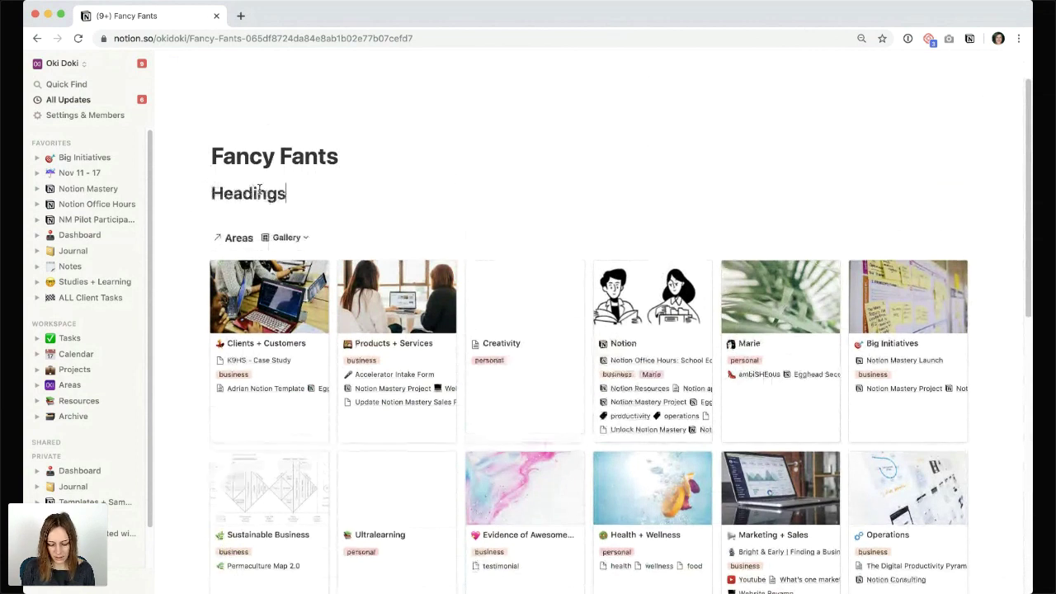
Insert three paragraphs of Lorem ipsum placeholder text between the Headings line and the linked Areas gallery
key("Return")
type("lorem")
key("super+a")
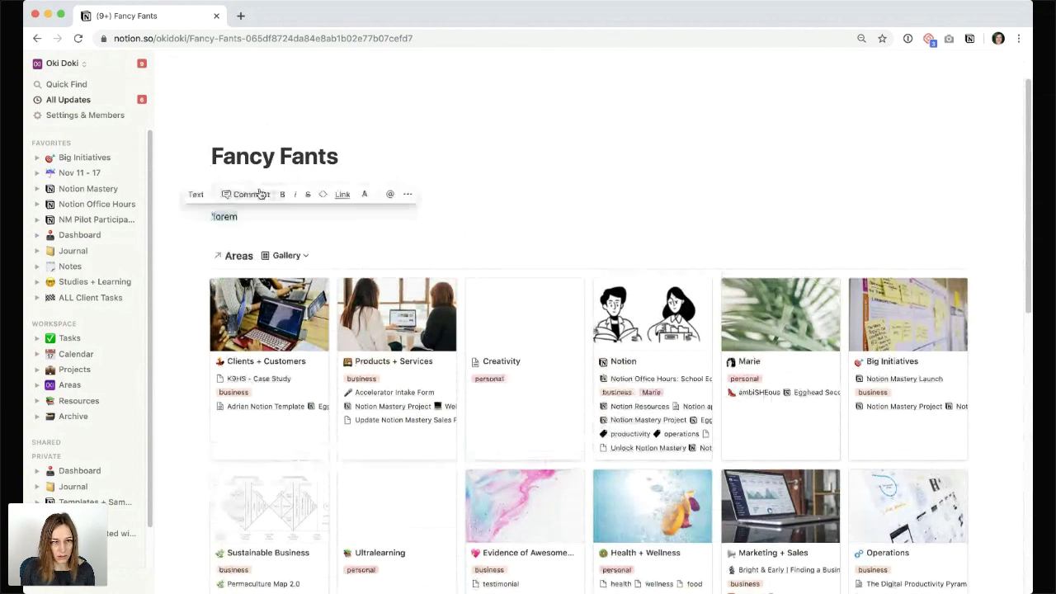
key("BackSpace")
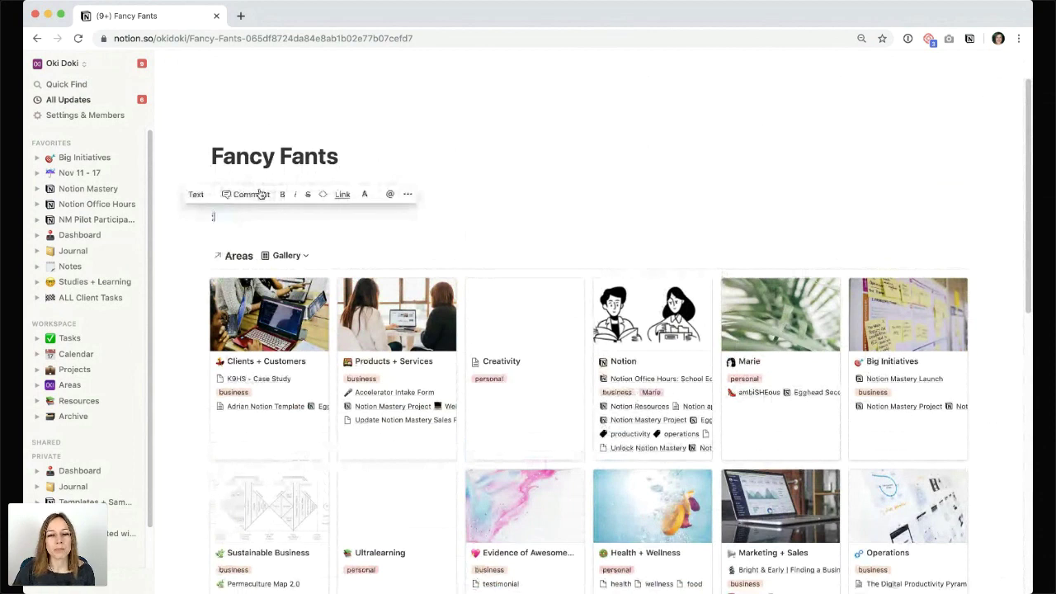
key("super+v")
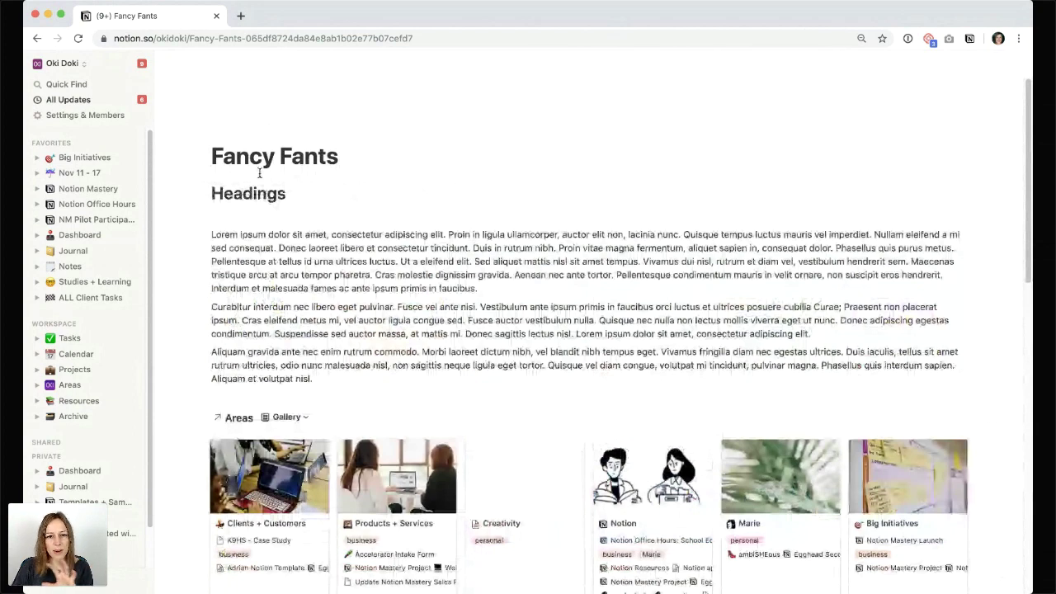
Arrange the three Lorem ipsum paragraphs side by side as three columns above the linked Areas gallery
left_click_drag(199, 389, 727, 362)
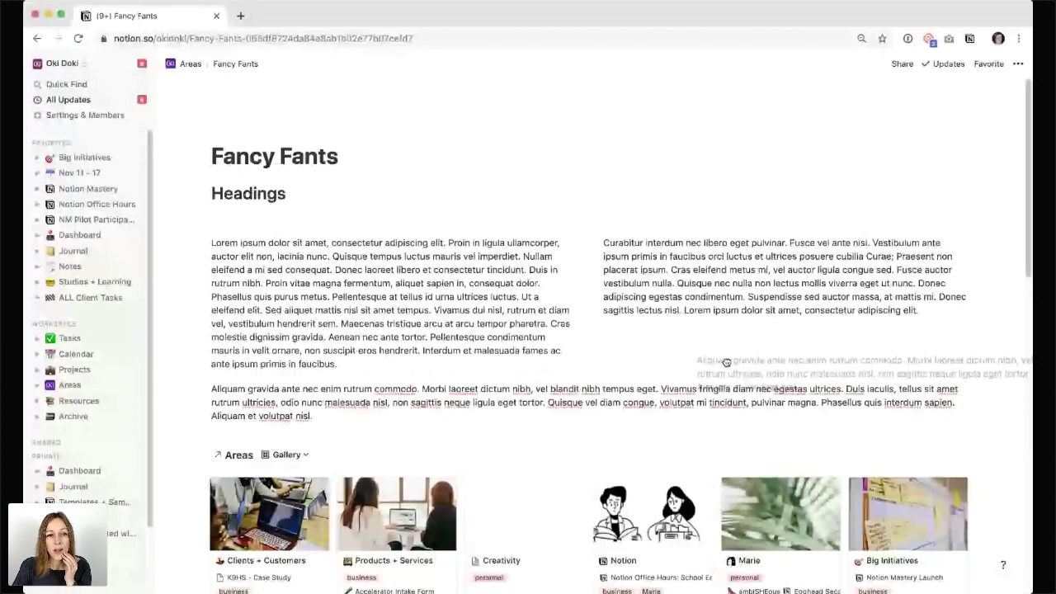
left_click_drag(726, 362, 726, 362)
scroll(660, 337, "down", 3)
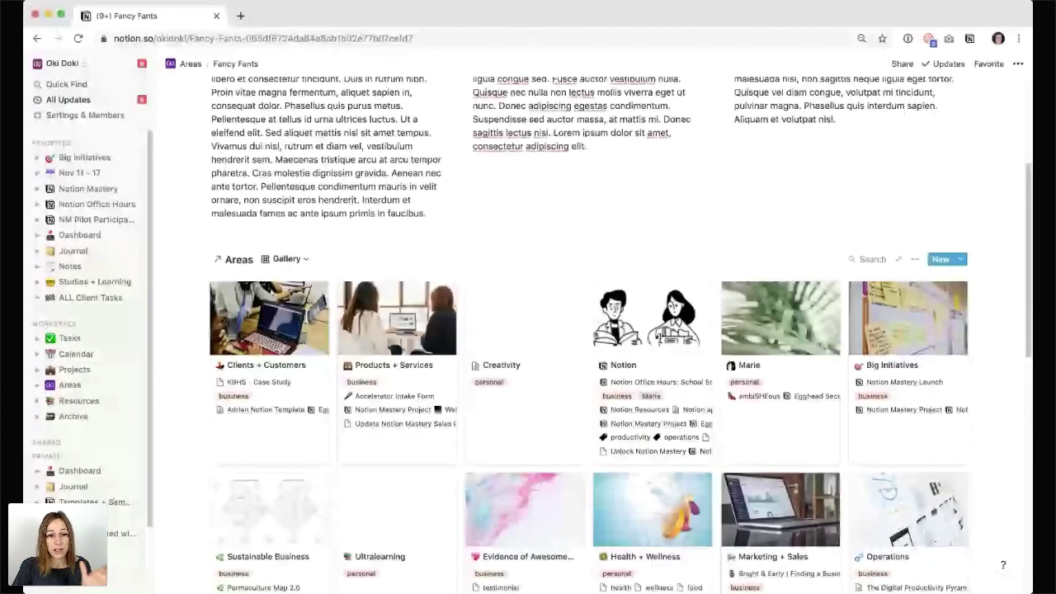
scroll(331, 292, "up", 1)
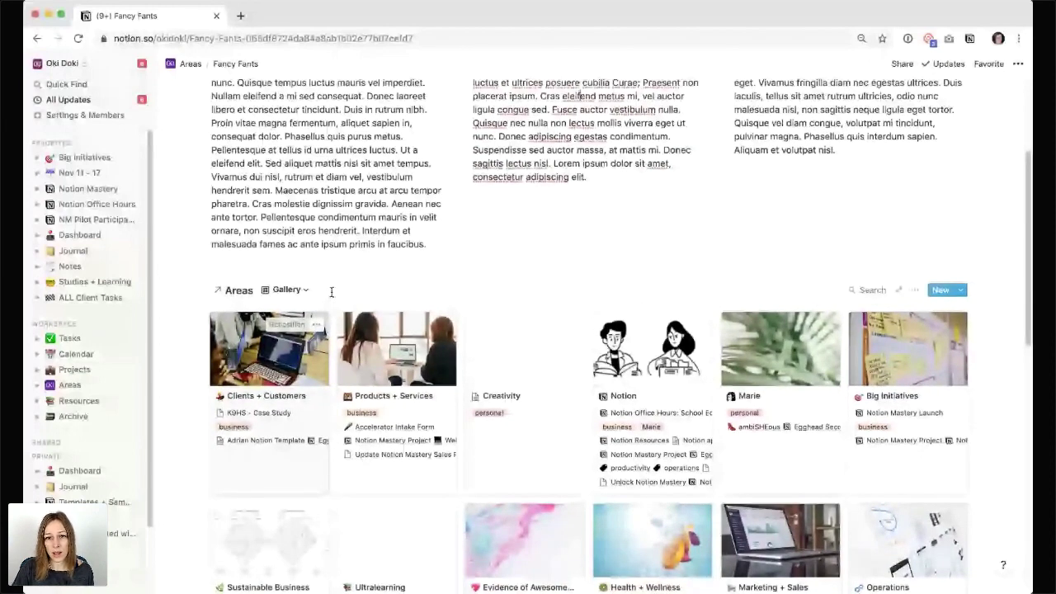
scroll(766, 188, "up", 3)
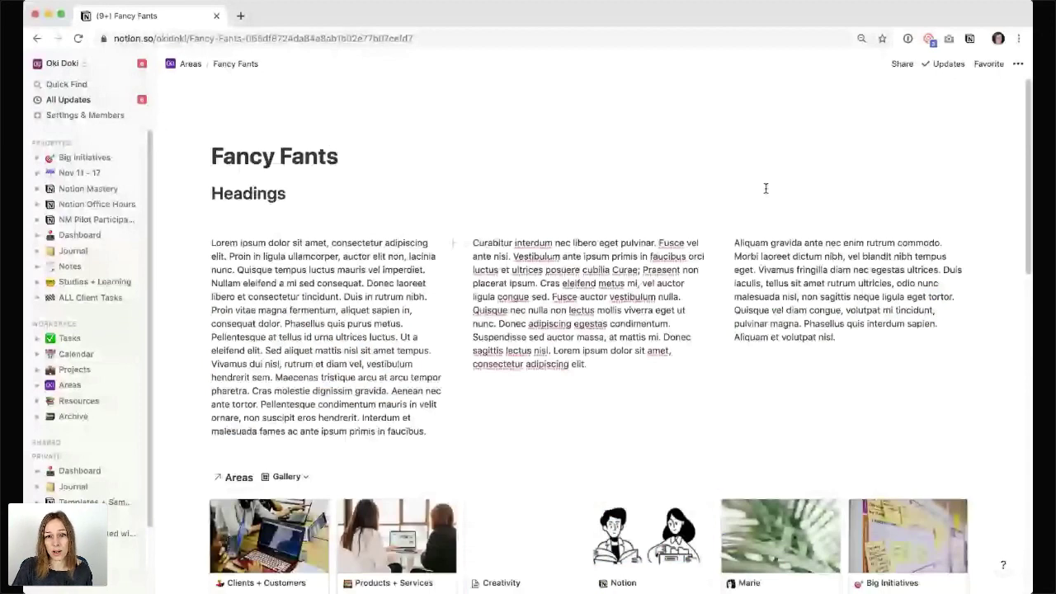
scroll(825, 264, "down", 1)
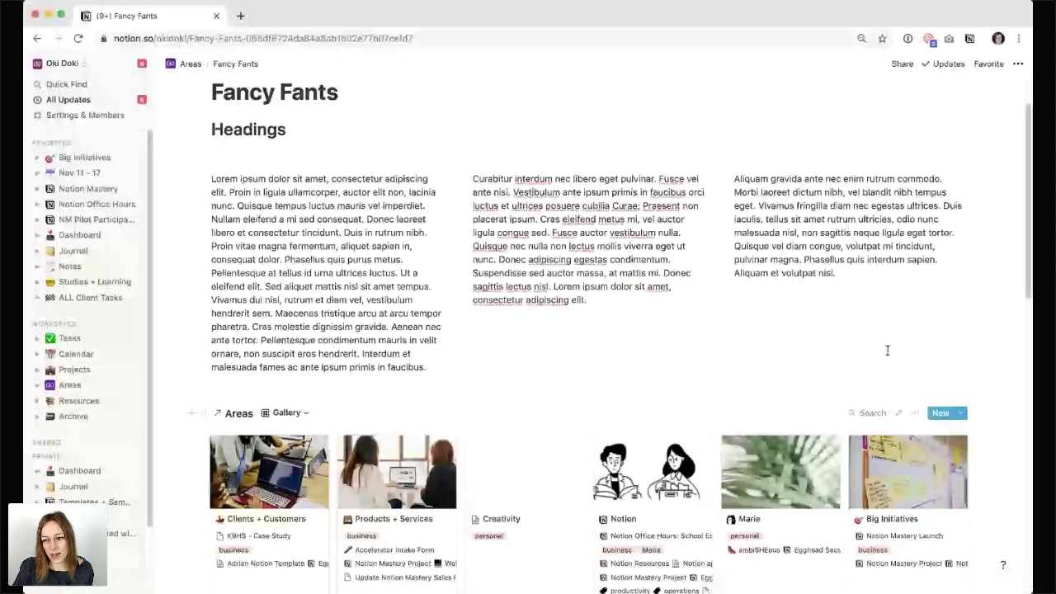
Try to filter the linked Areas gallery by Tags containing the ultralearning page
left_click(829, 412)
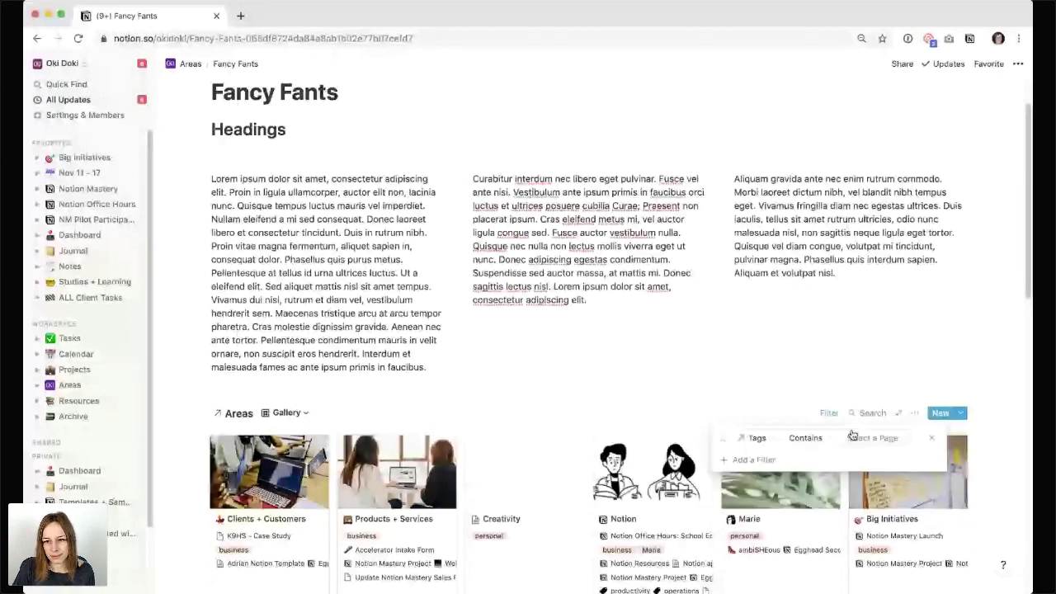
left_click(854, 437)
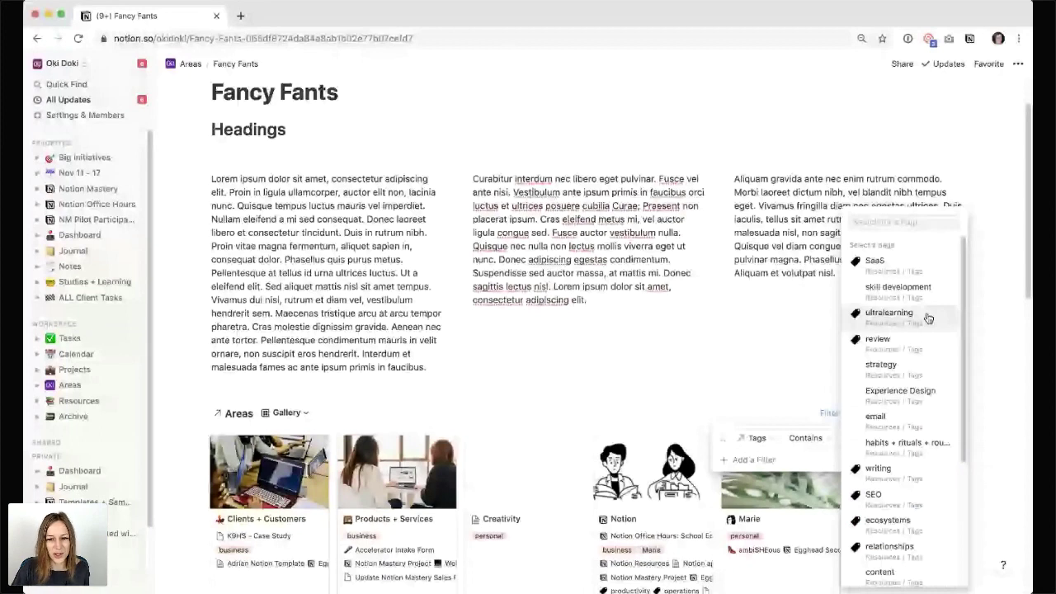
left_click(928, 317)
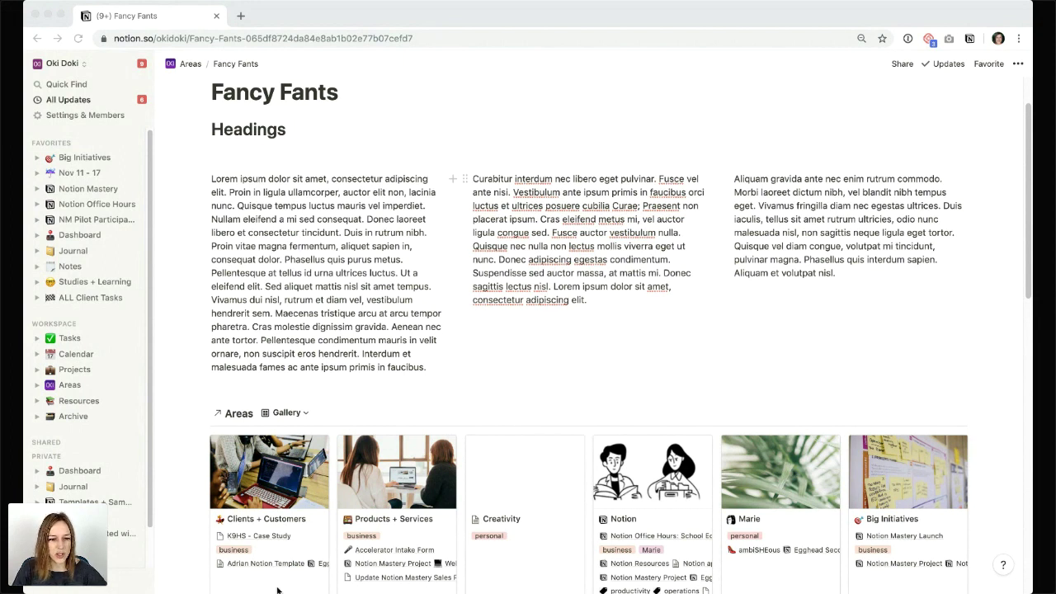
Take a full-page screen capture of the Fancy Fants page and return to the page
left_click(188, 587)
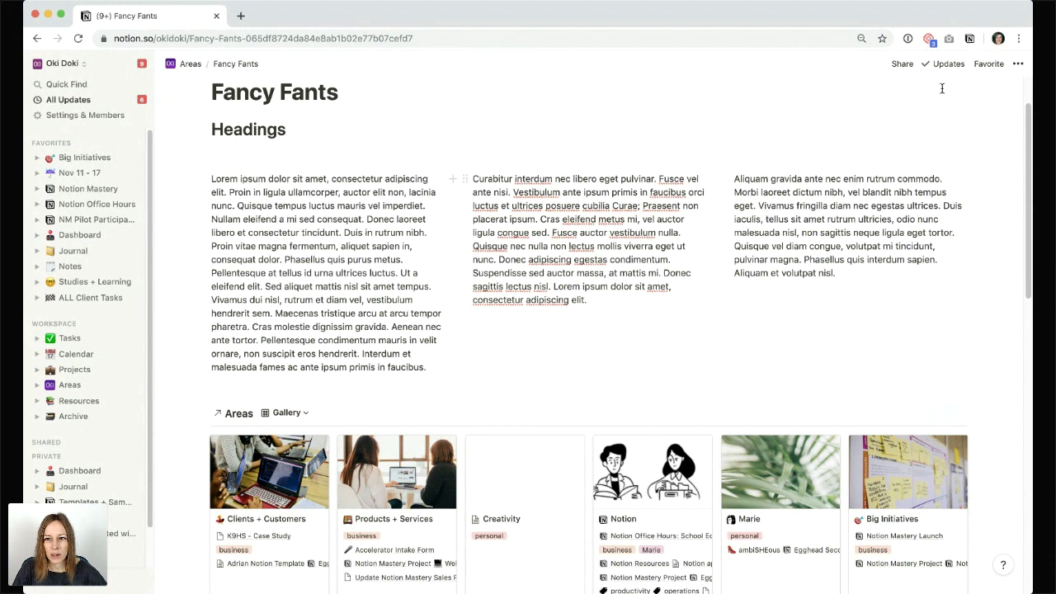
left_click(949, 41)
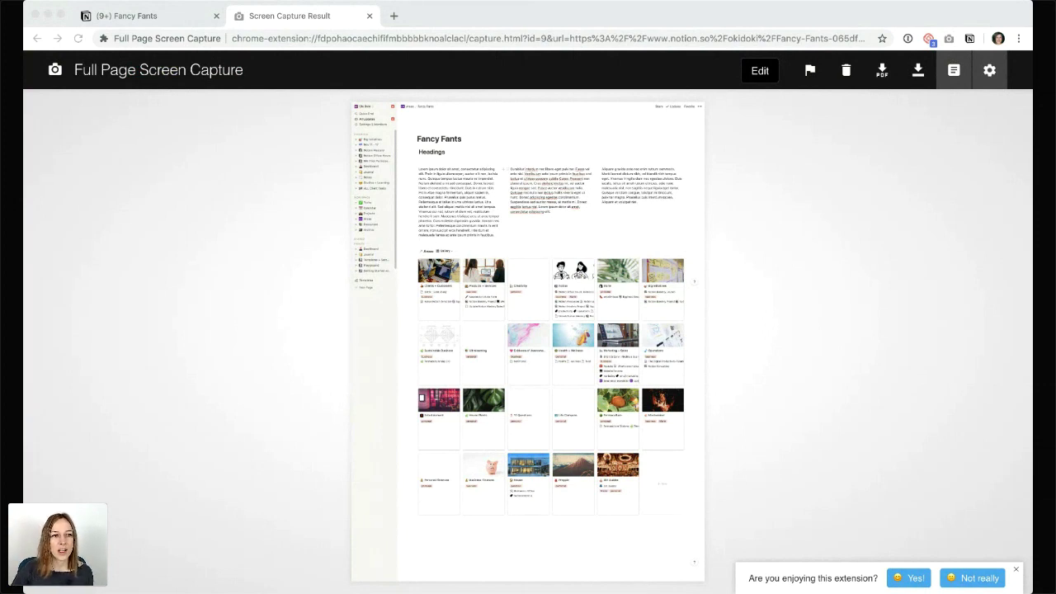
left_click(160, 24)
Create a subpage named NEW PAGE below the Areas gallery on the Fancy Fants page
left_click(329, 450)
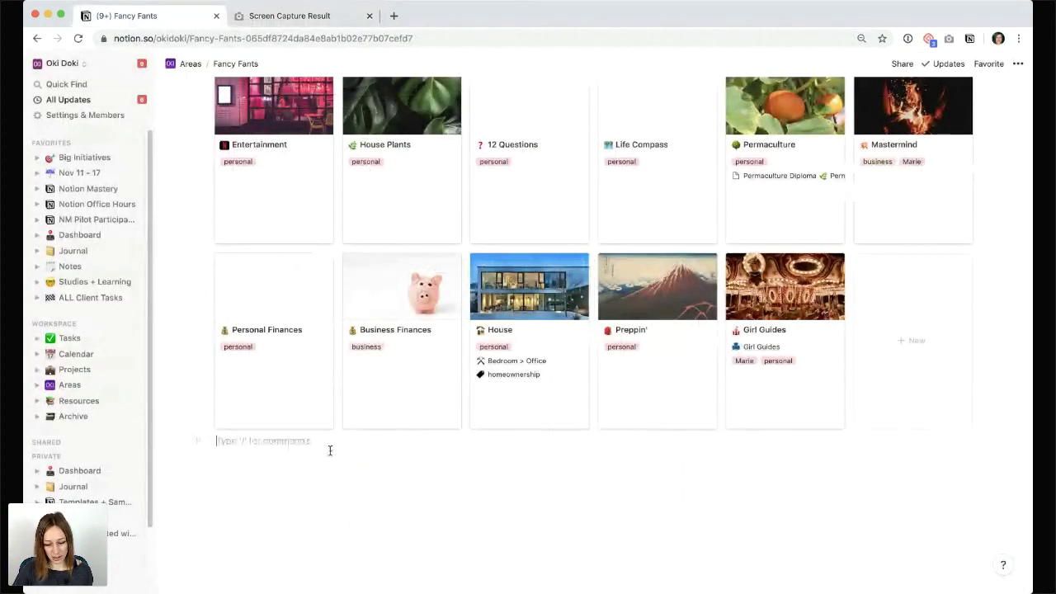
key("Return")
type("N")
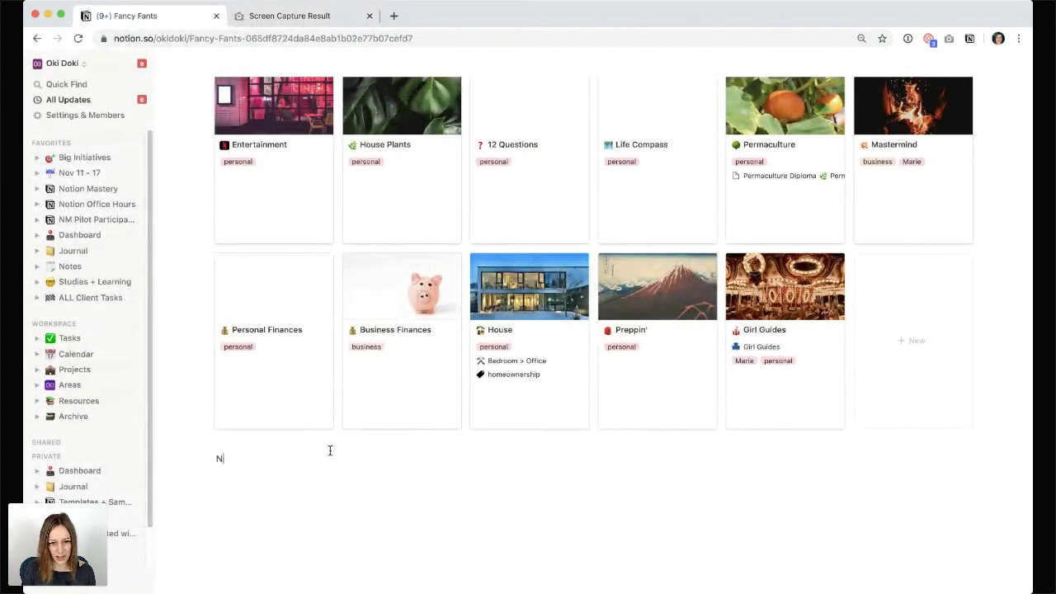
type("EW PAGE")
key("super+alt+9")
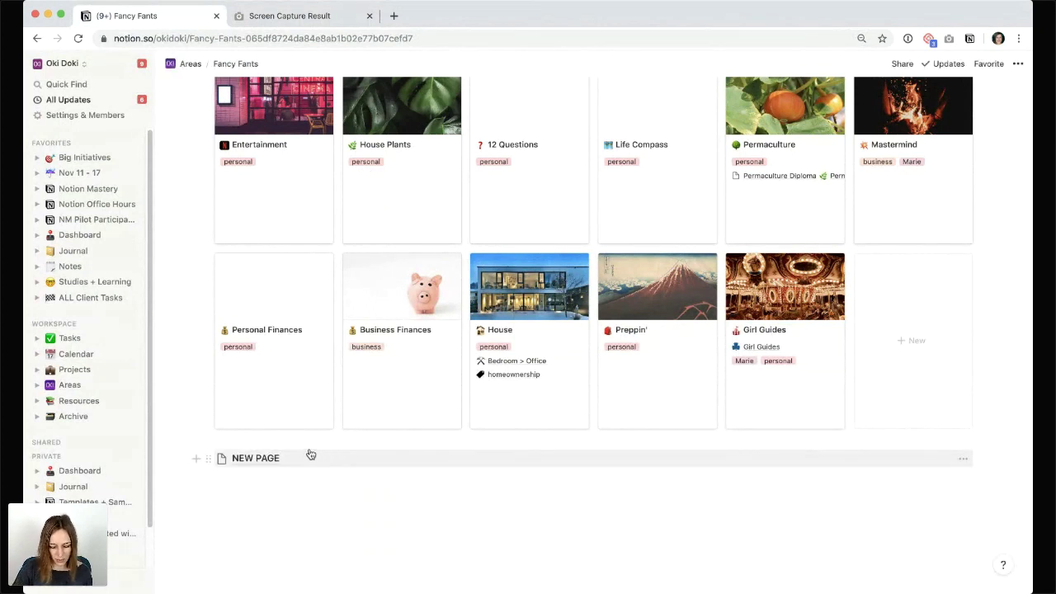
Open NEW PAGE and turn it into a table database
left_click(255, 462)
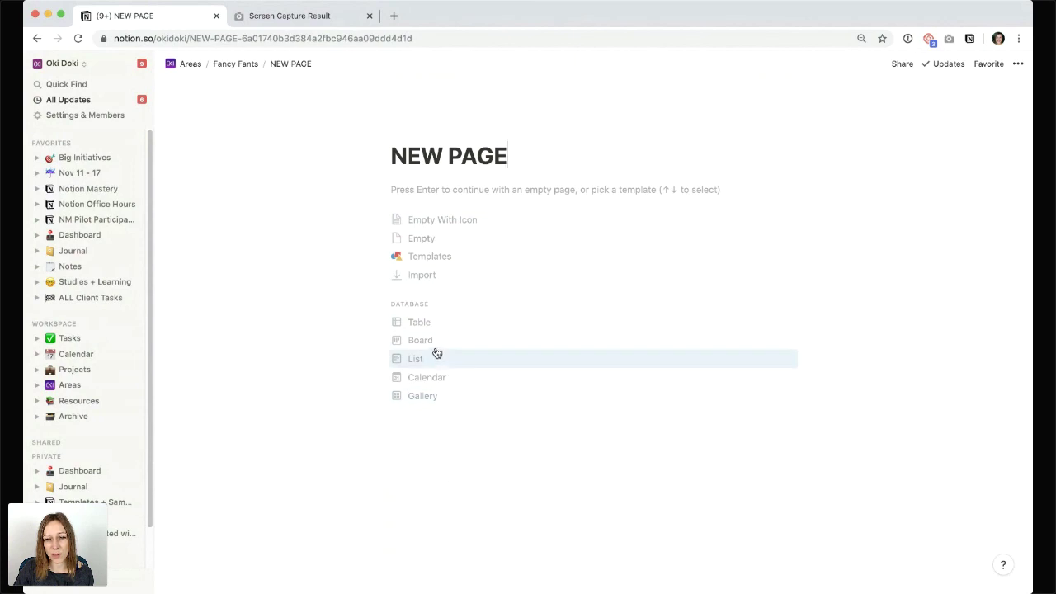
left_click(424, 323)
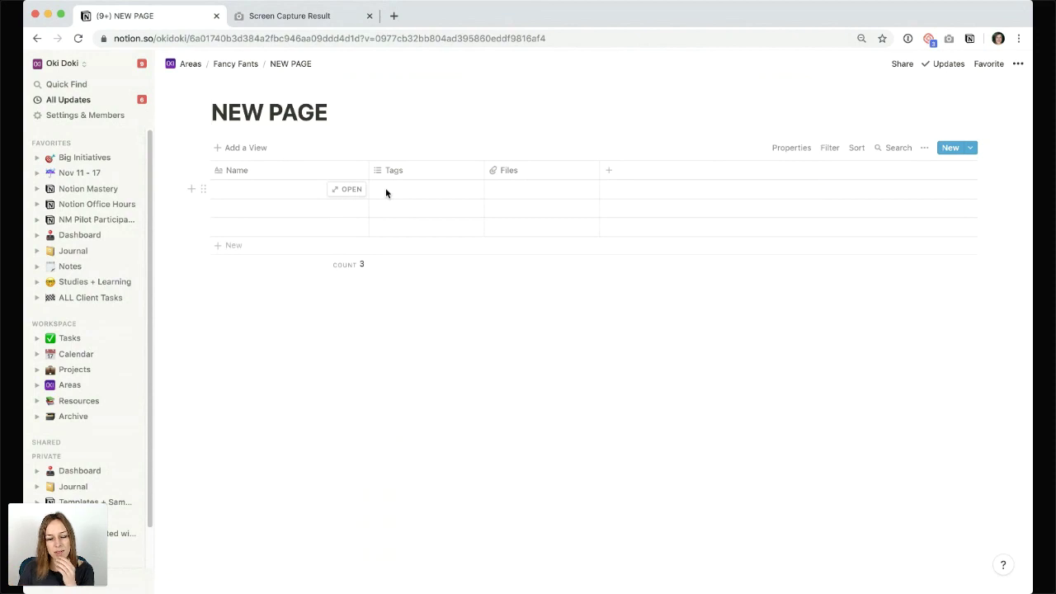
left_click(254, 148)
left_click(471, 203)
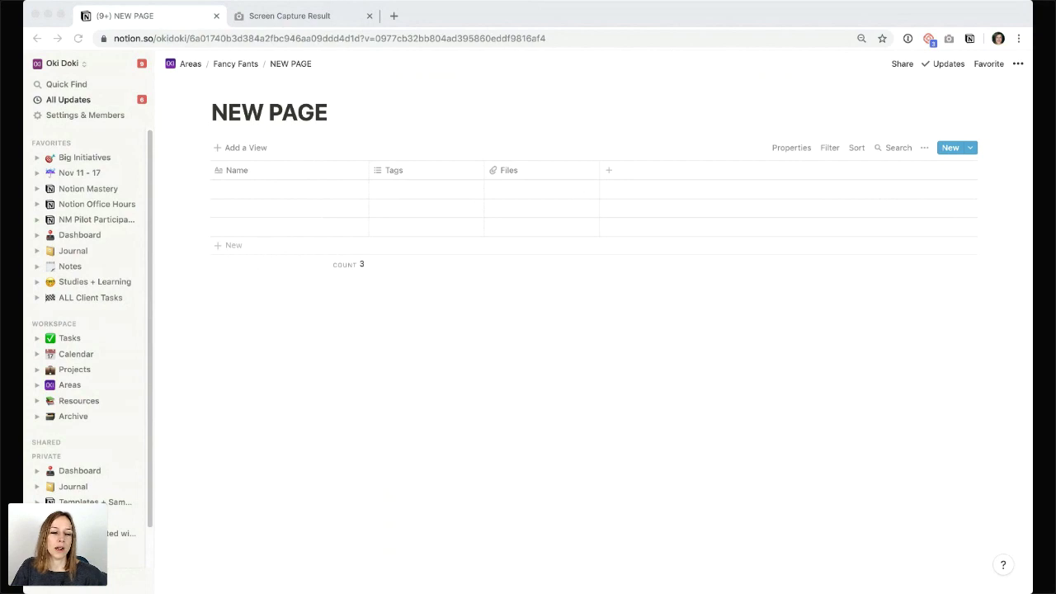
Open the Notion Office Hours project from the Business group of the Projects board
left_click(67, 370)
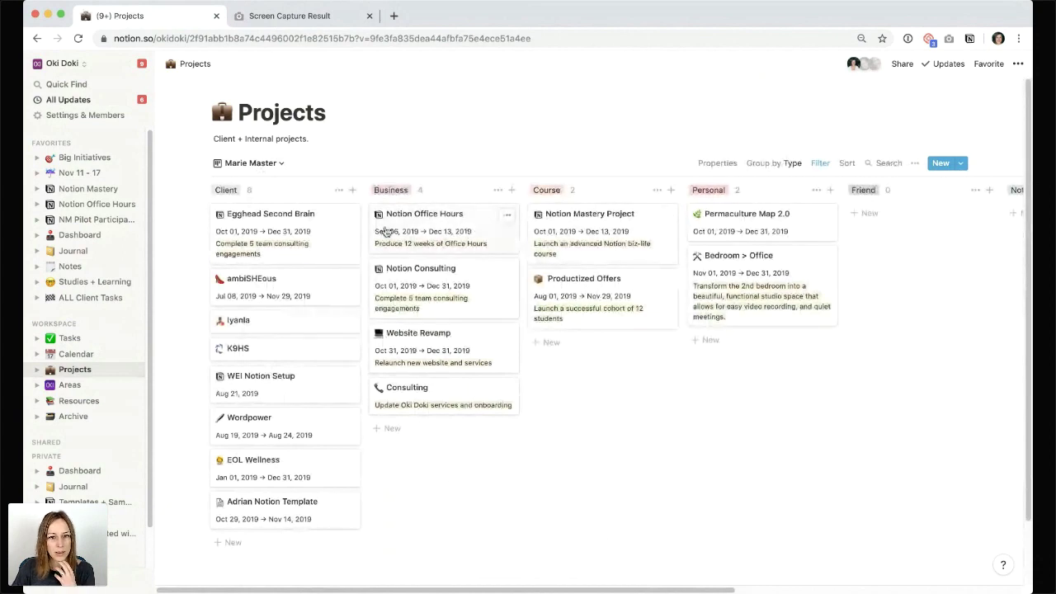
left_click(486, 226)
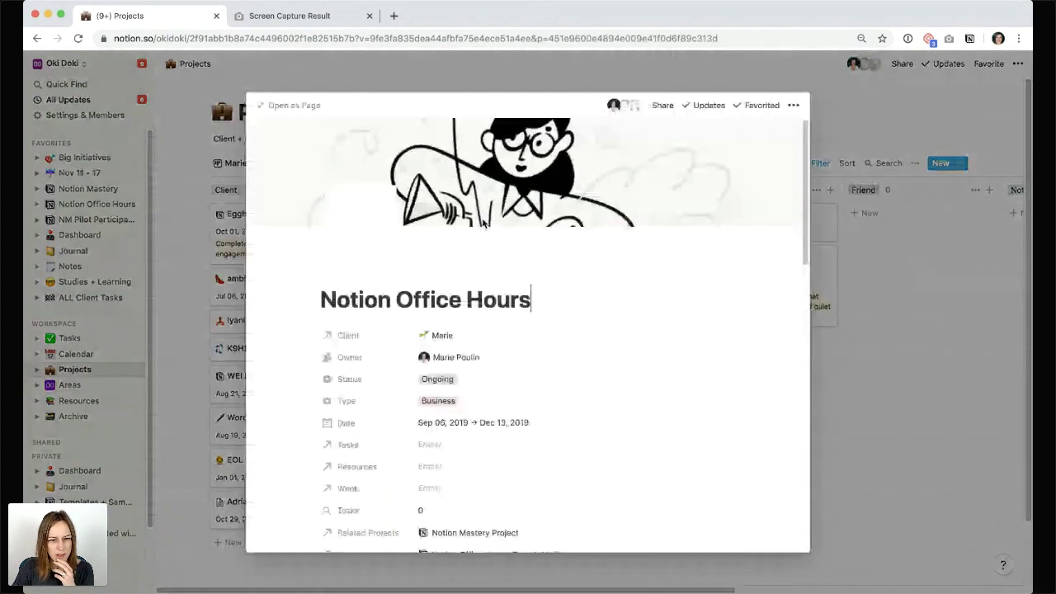
scroll(514, 346, "down", 3)
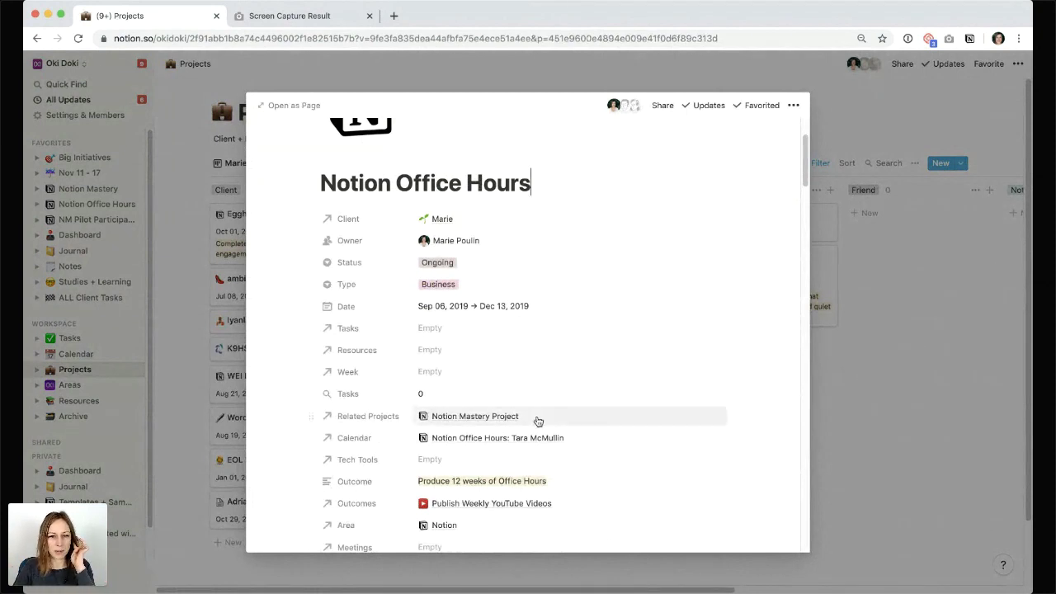
Link the weekly planning video, the Second Brain article, Notion Resources and Notion spaces: Arcade as Resources of Notion Office Hours, and close the project
left_click(454, 351)
type("notion")
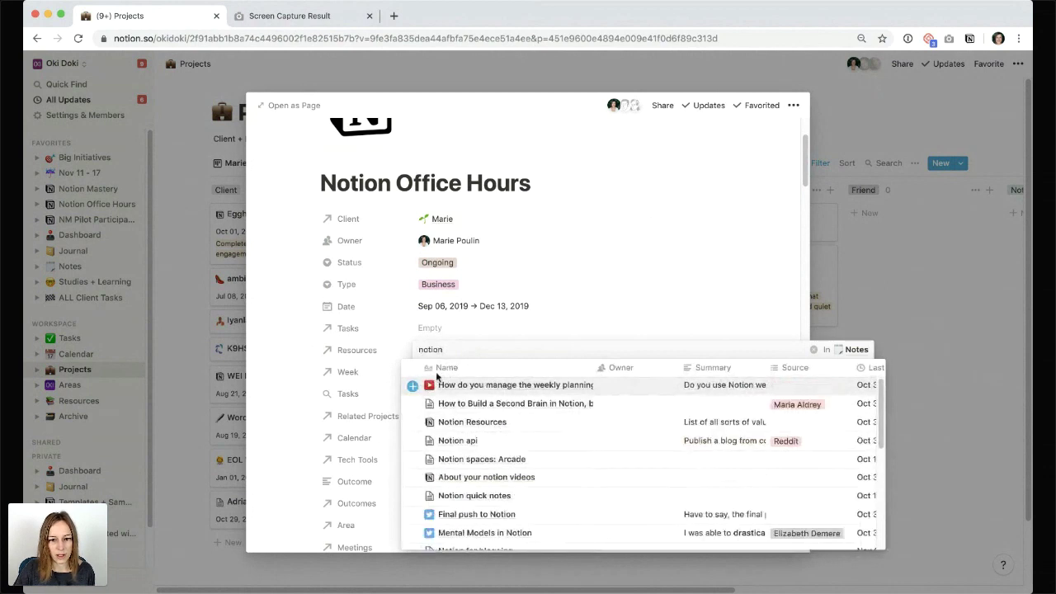
left_click(413, 386)
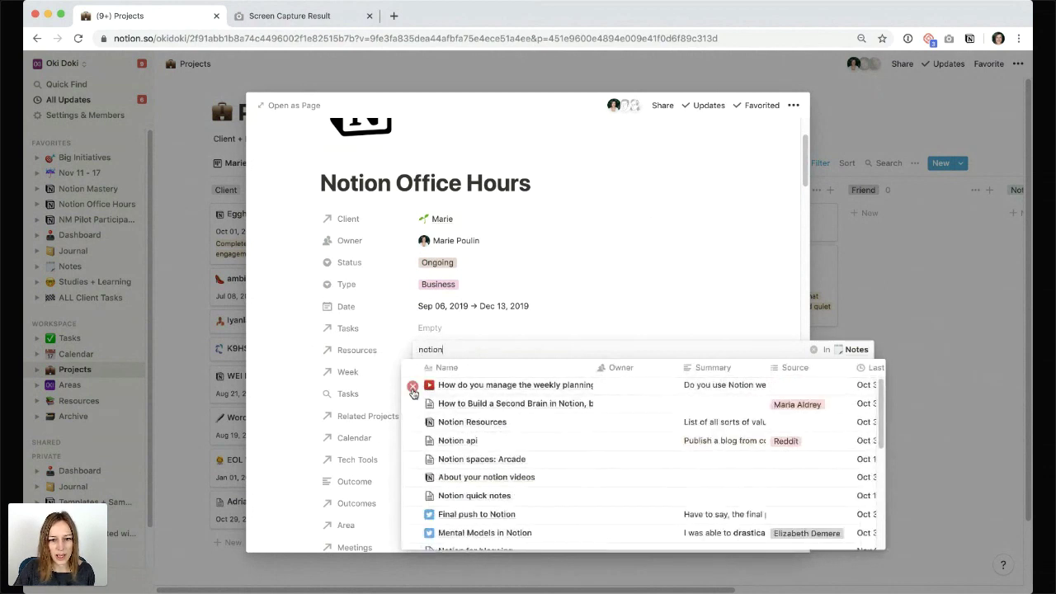
left_click(413, 403)
left_click(413, 426)
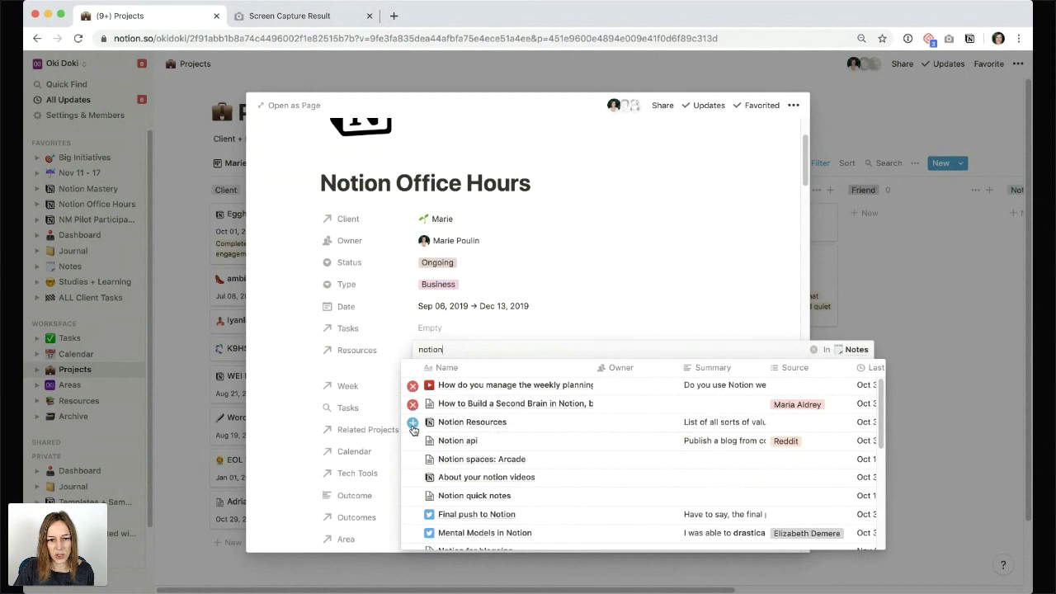
left_click(413, 459)
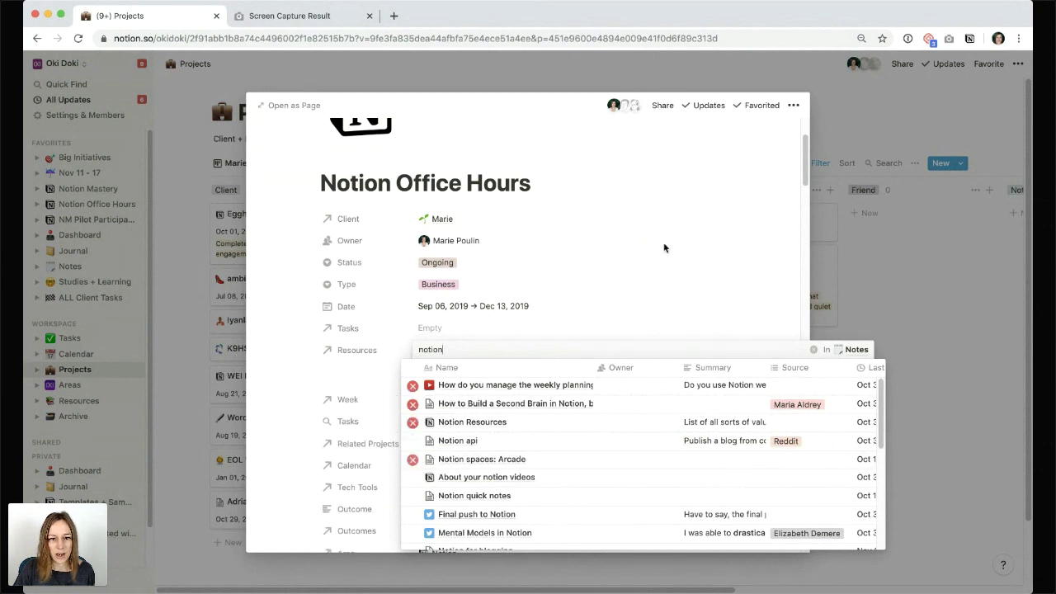
left_click(665, 247)
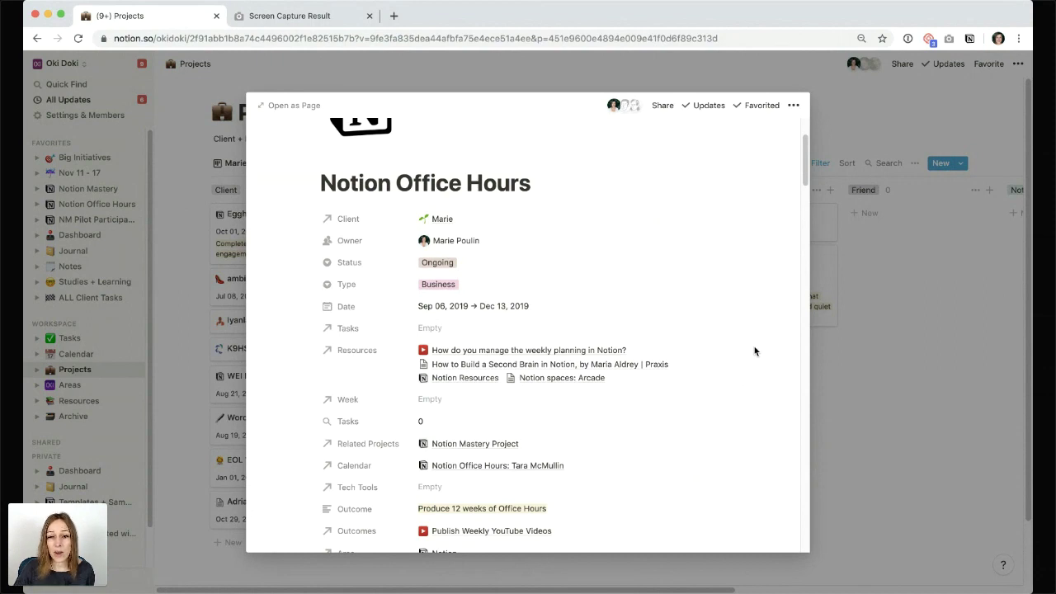
left_click(880, 393)
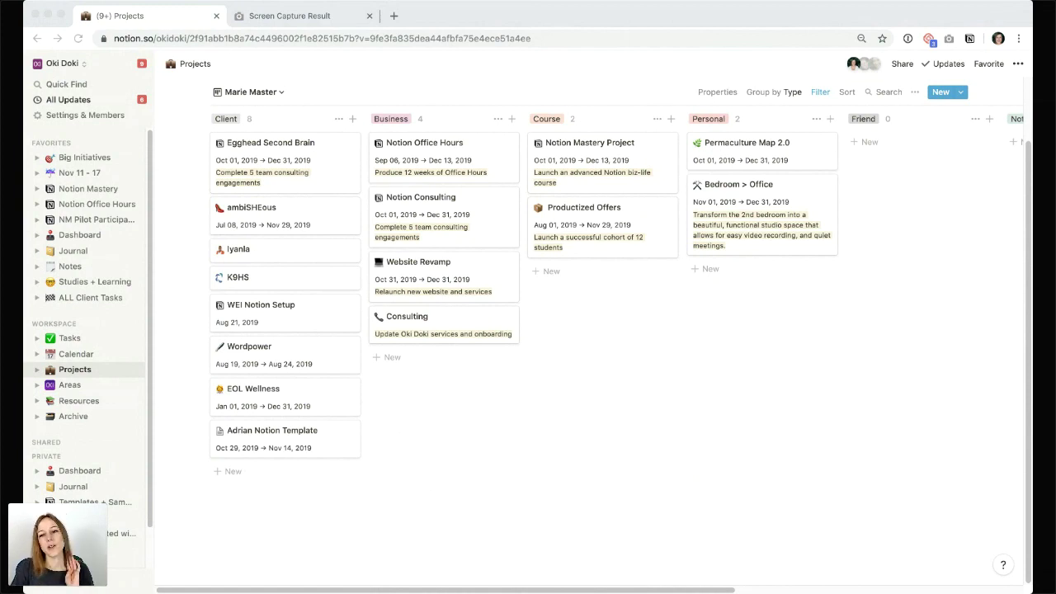
Open the Bedroom > Office project and examine its properties, Tasks list and House ideas + inspiration gallery
left_click(476, 549)
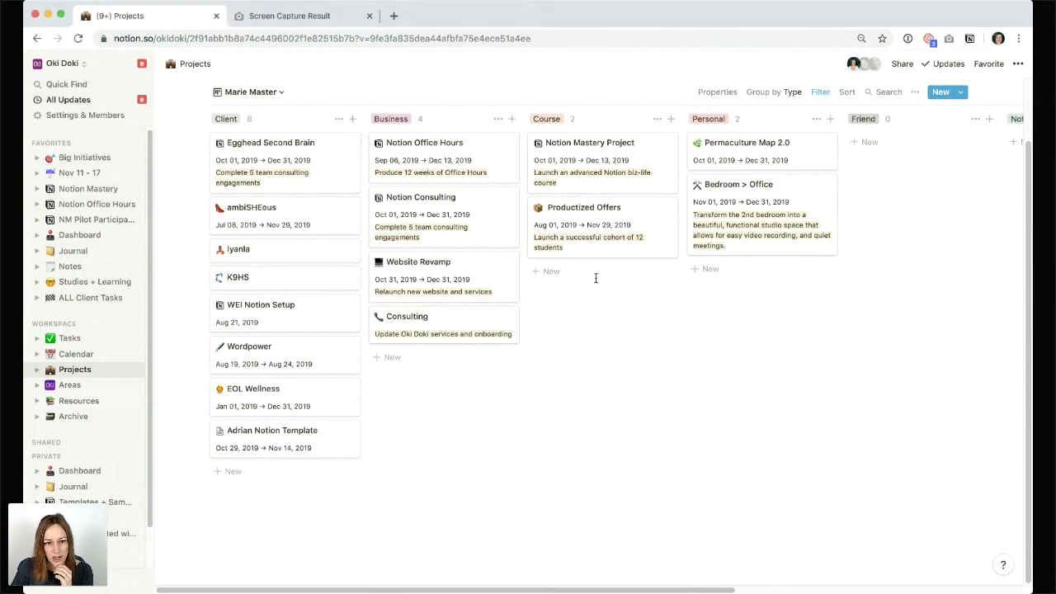
left_click(785, 191)
scroll(619, 352, "down", 10)
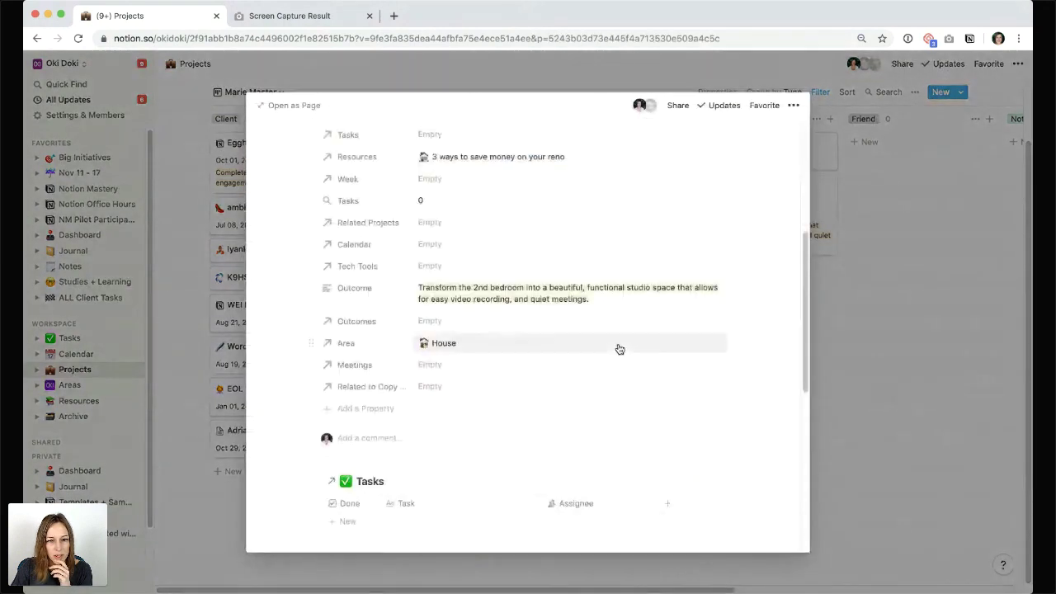
scroll(545, 344, "down", 1)
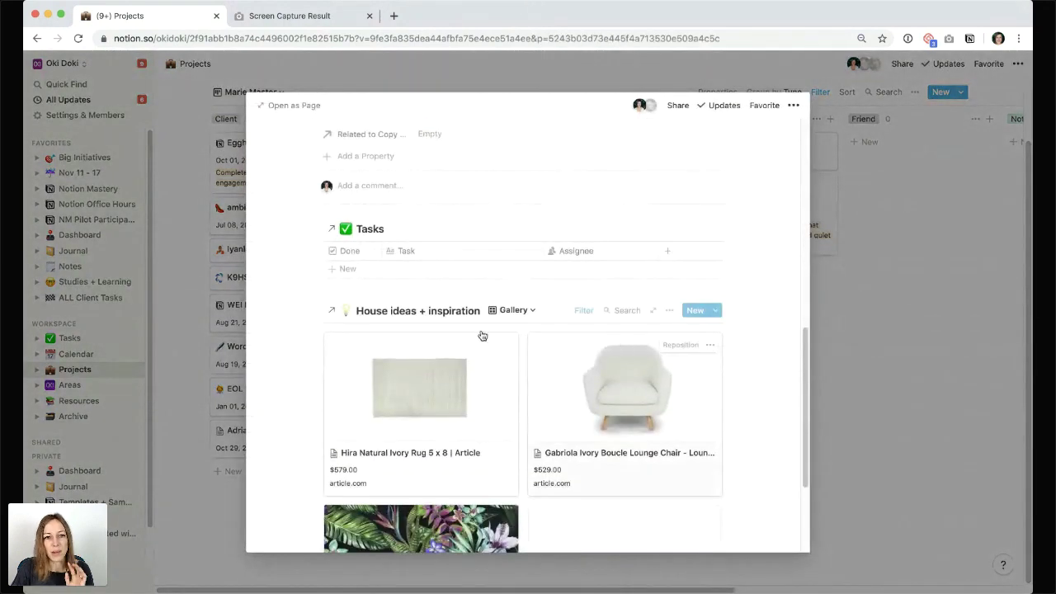
scroll(481, 338, "up", 10)
scroll(480, 335, "down", 10)
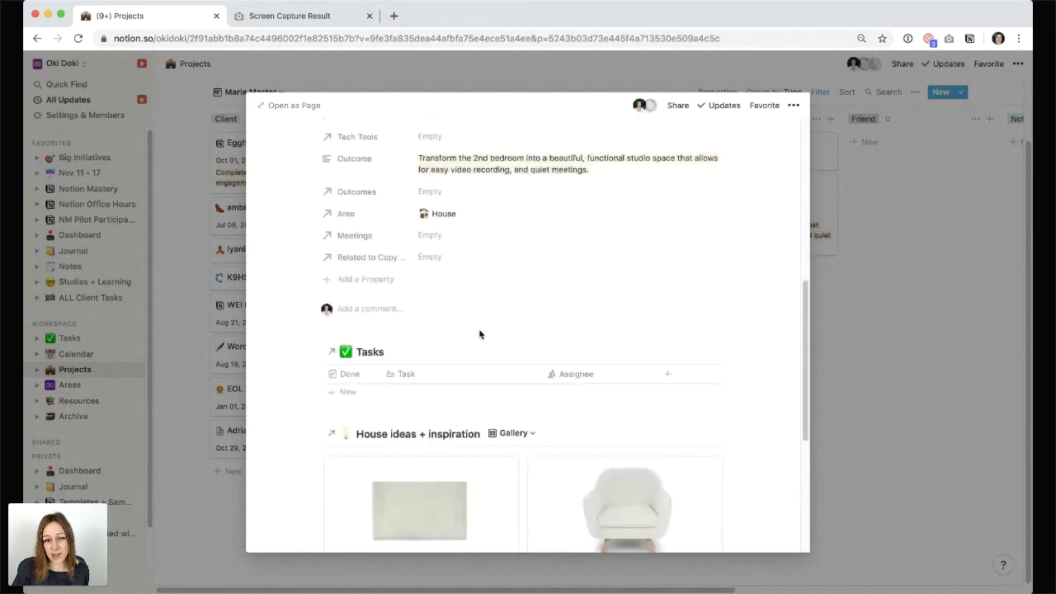
Insert an inline table below the House ideas + inspiration gallery in the Bedroom > Office project
scroll(481, 334, "down", 1)
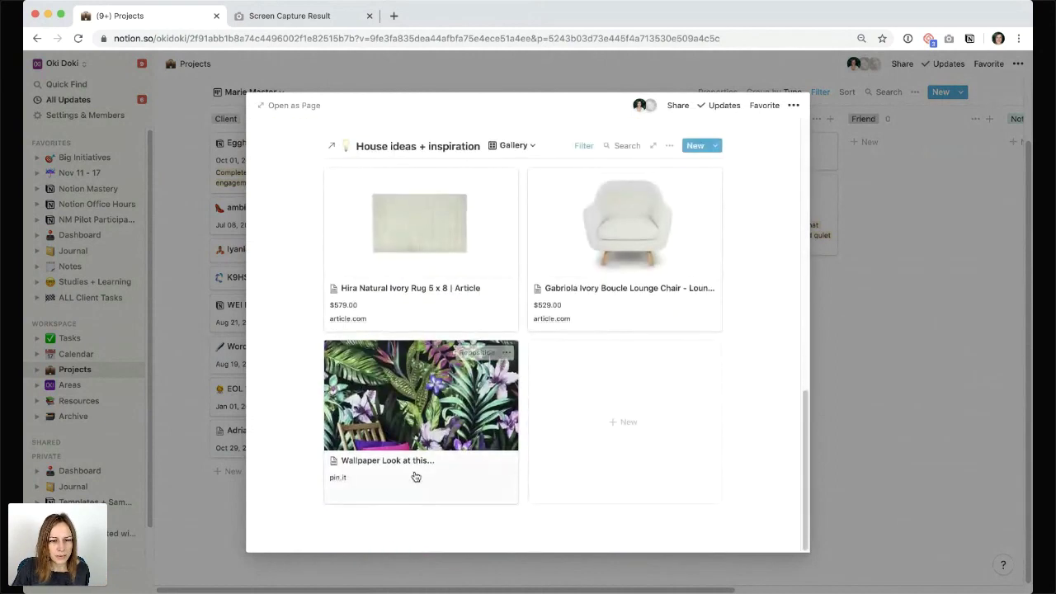
left_click(393, 528)
scroll(534, 458, "down", 1)
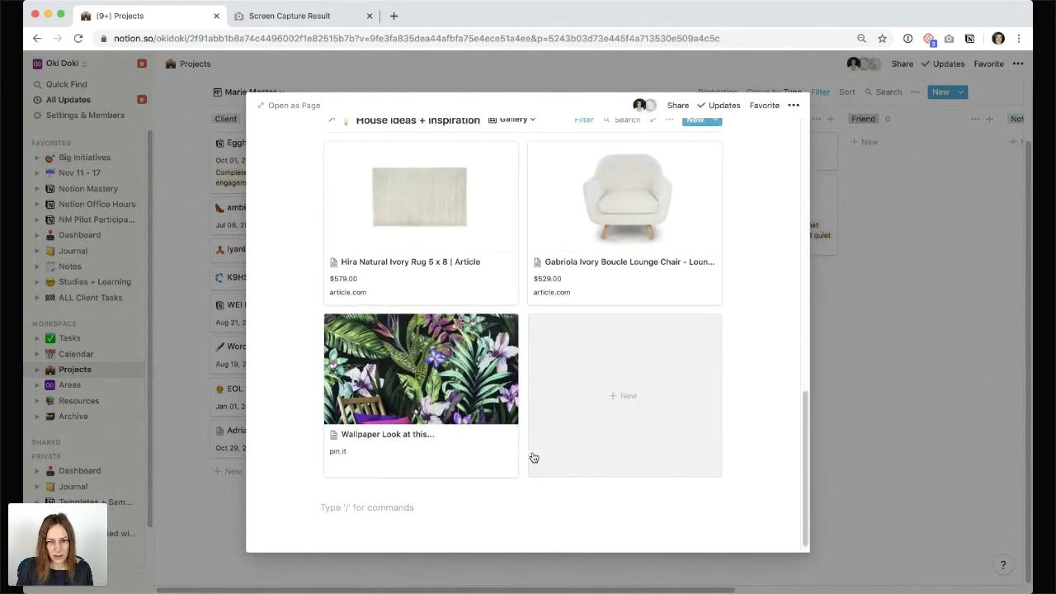
type("/")
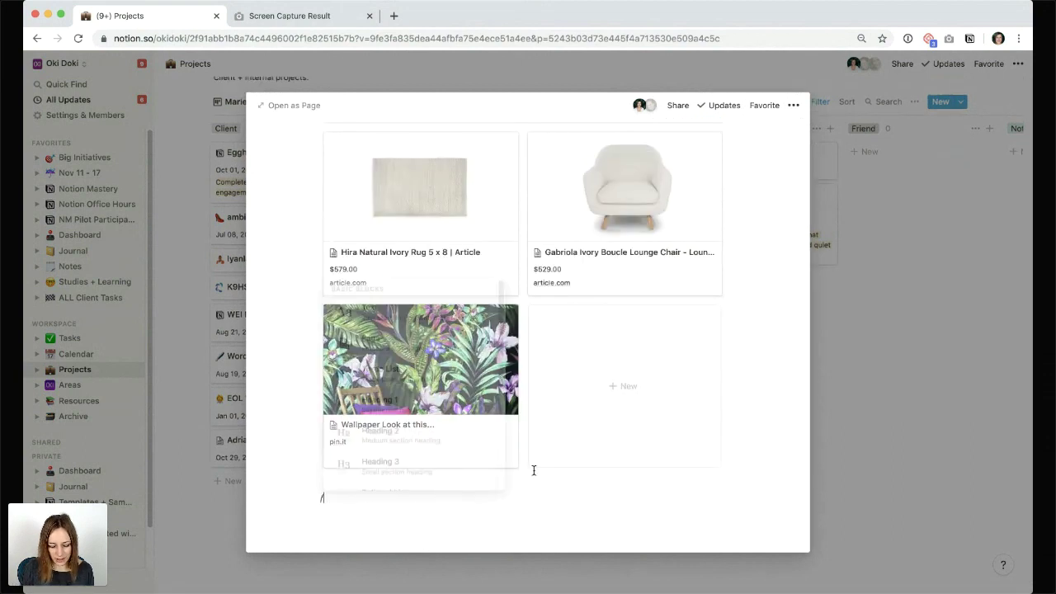
type("table")
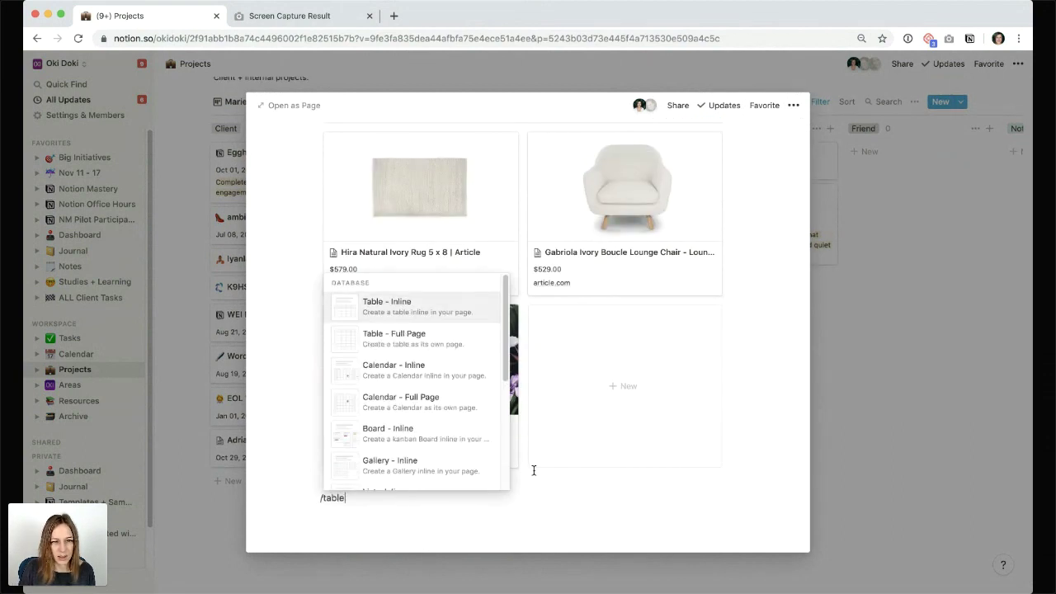
left_click(423, 306)
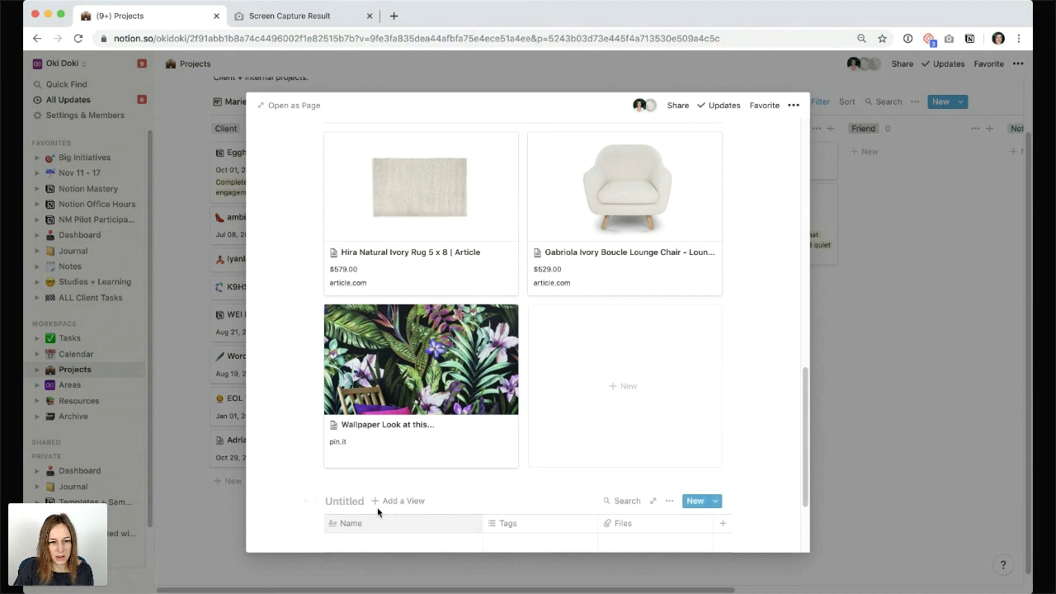
Title the new inline table Subprojects and close the Bedroom > Office project
type("Subp")
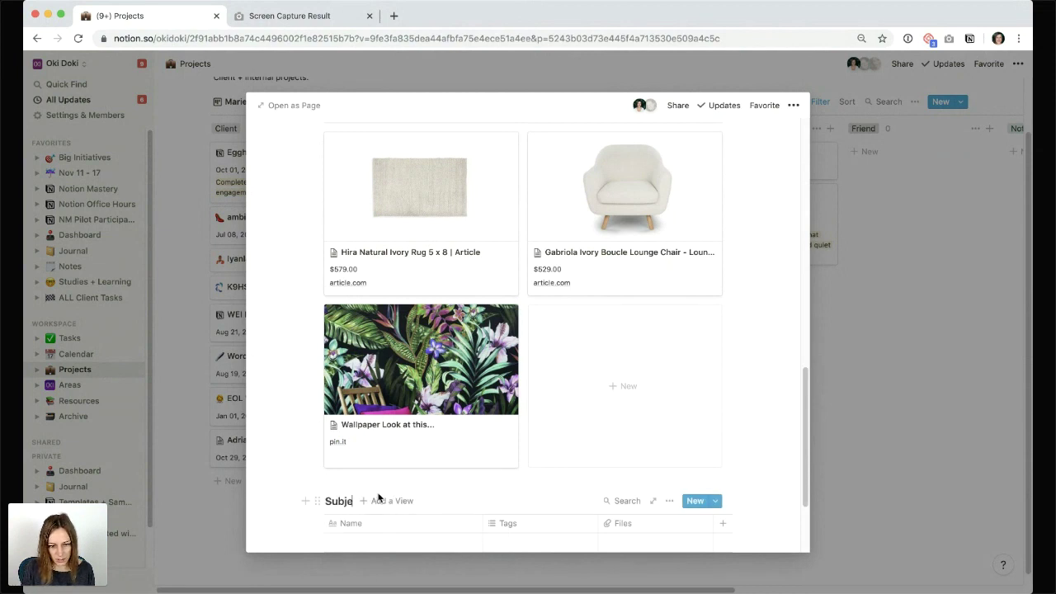
type("rojects")
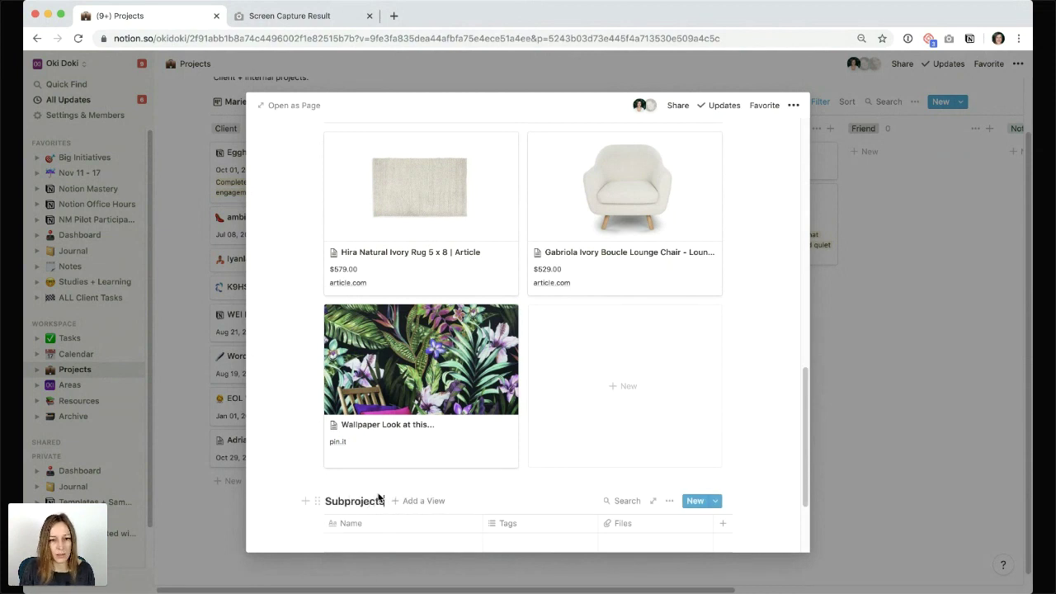
scroll(743, 495, "down", 3)
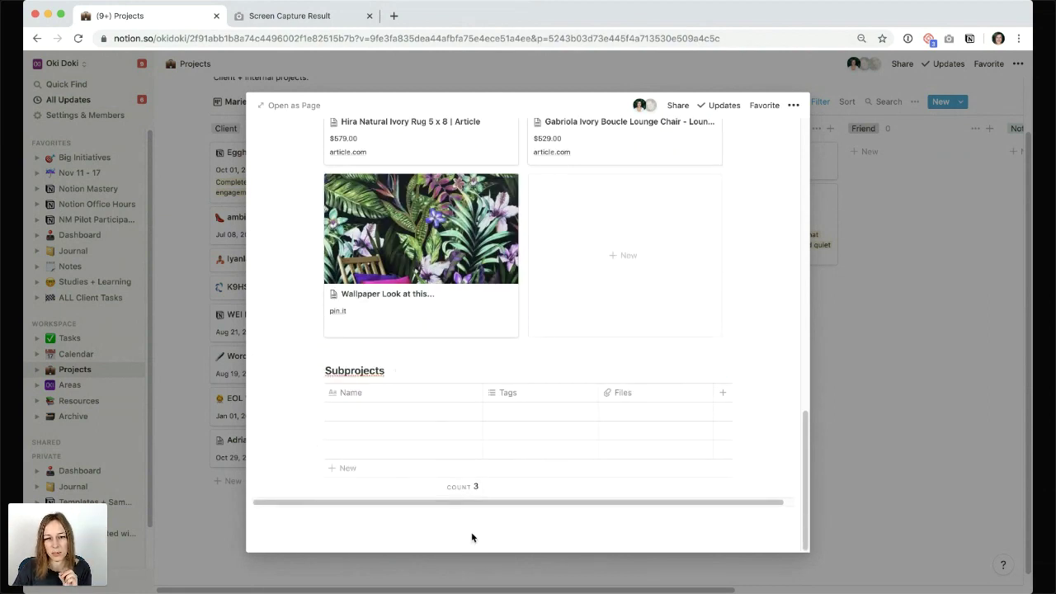
scroll(472, 537, "up", 3)
scroll(472, 537, "up", 10)
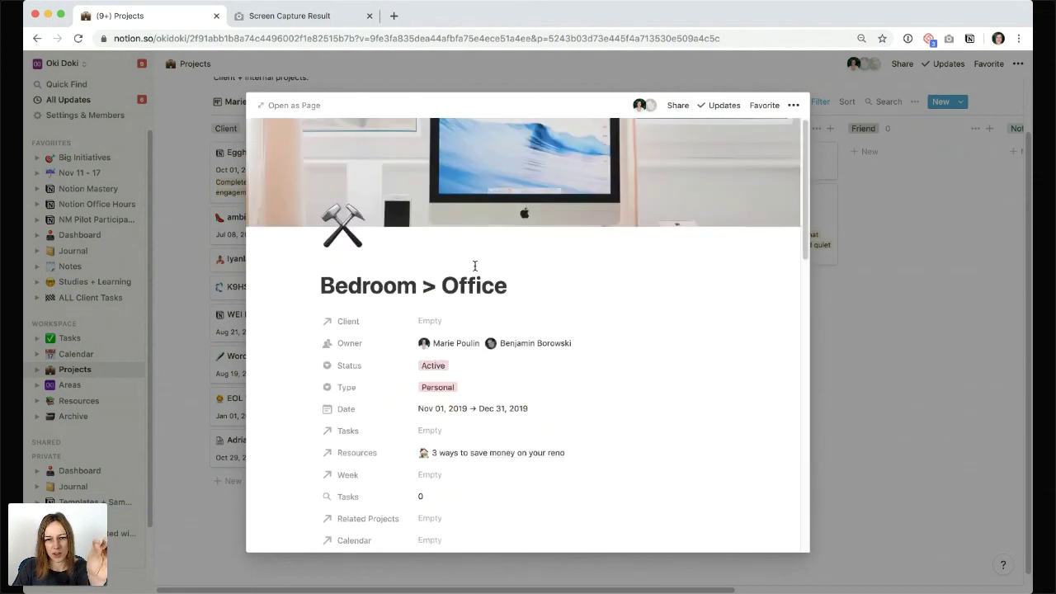
left_click(909, 346)
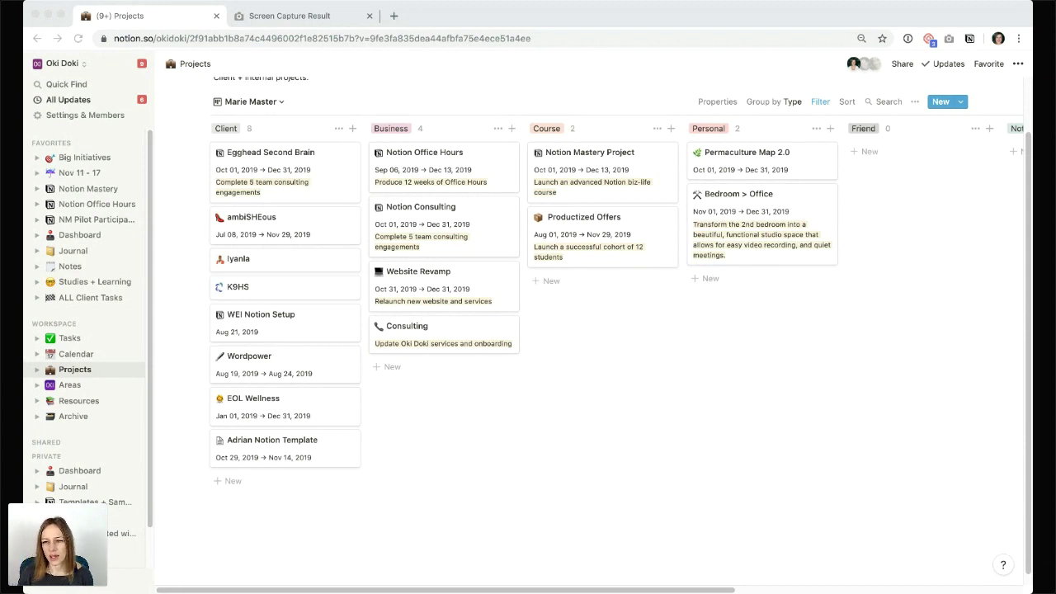
Switch the Projects database to the Active view and examine its Status filter conditions
left_click(344, 561)
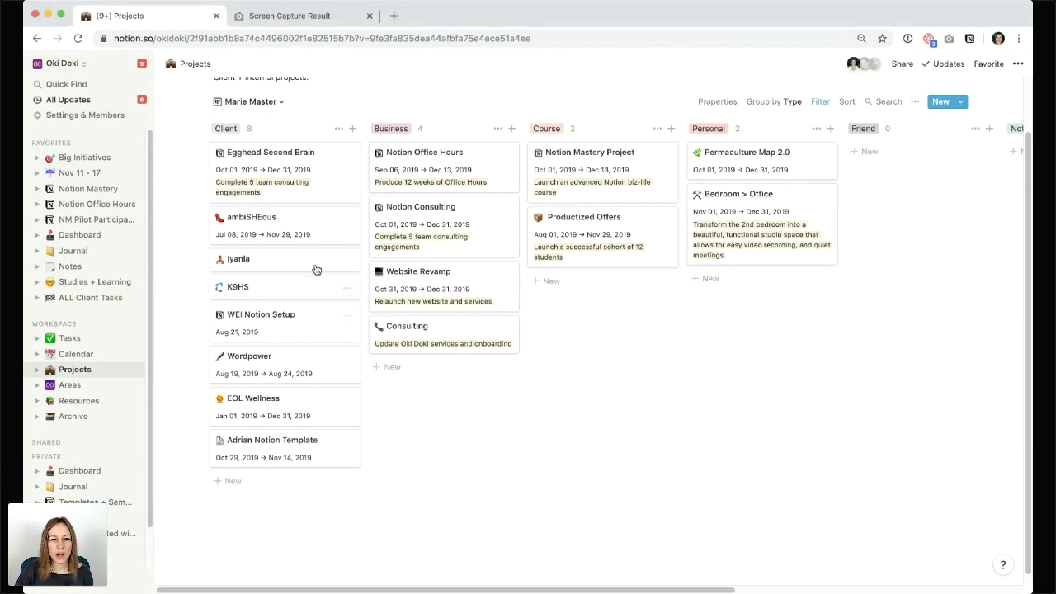
left_click(279, 101)
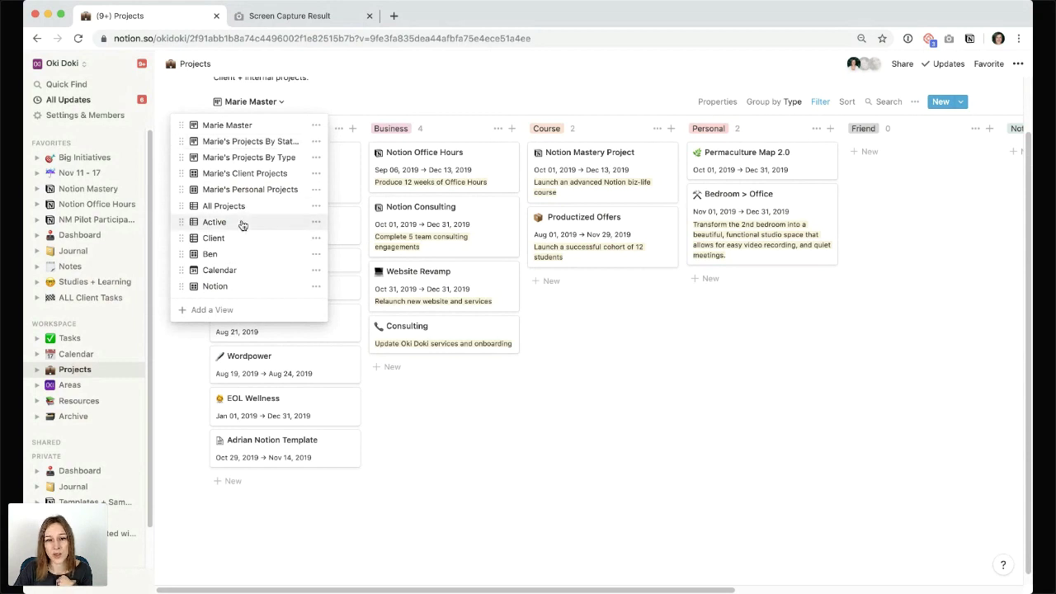
left_click(297, 222)
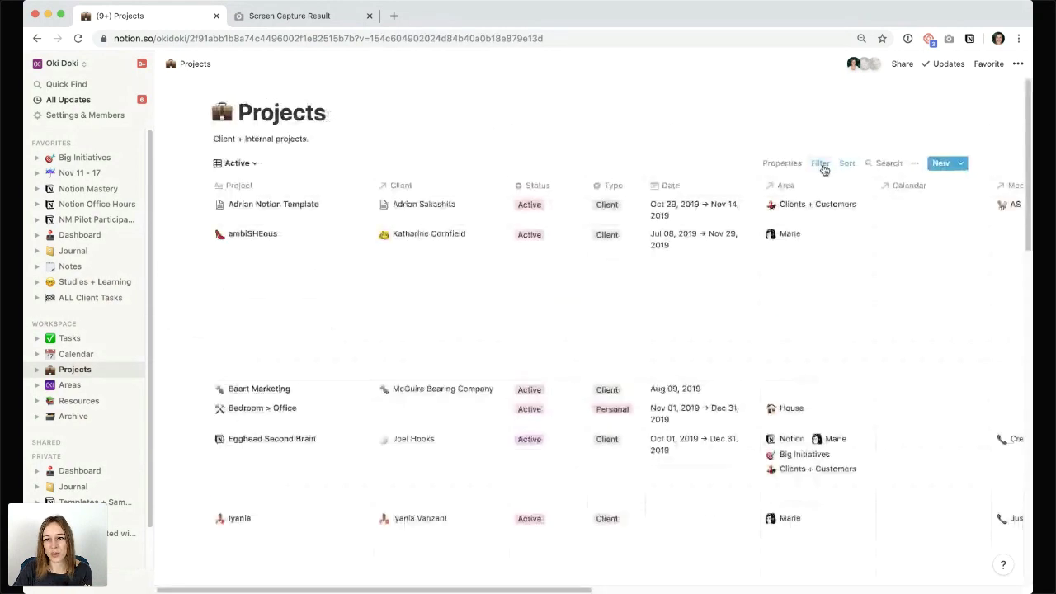
left_click(820, 163)
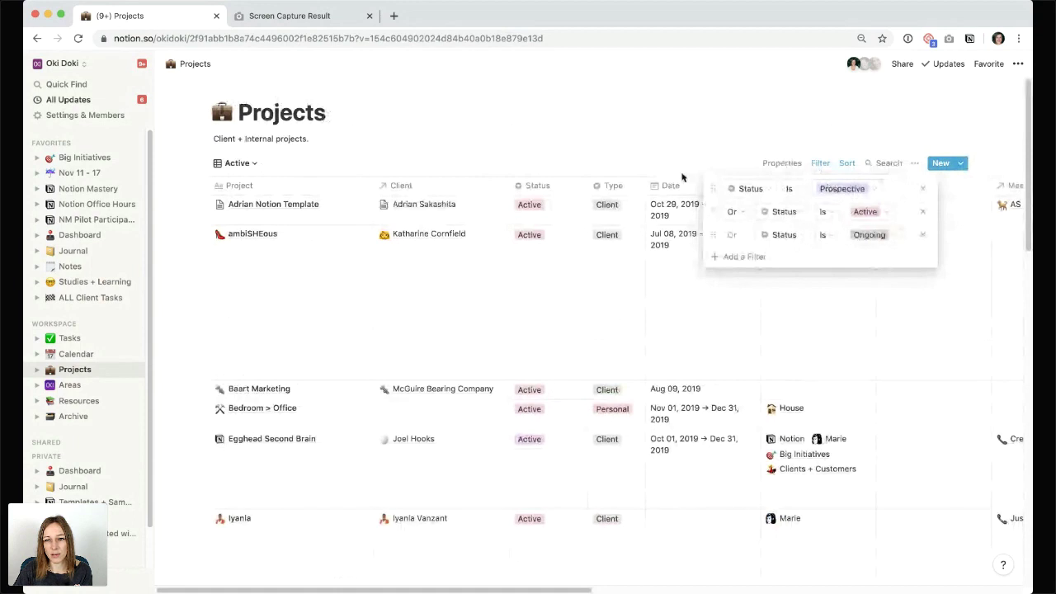
left_click(499, 149)
Switch the Projects database to the gallery view for the owner's client projects
left_click(236, 163)
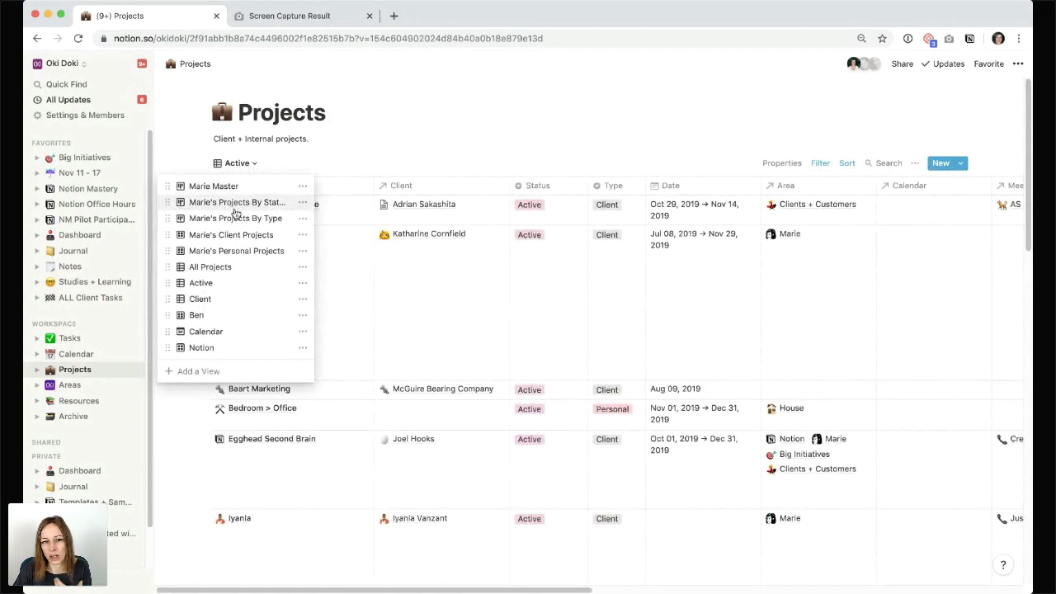
left_click(227, 235)
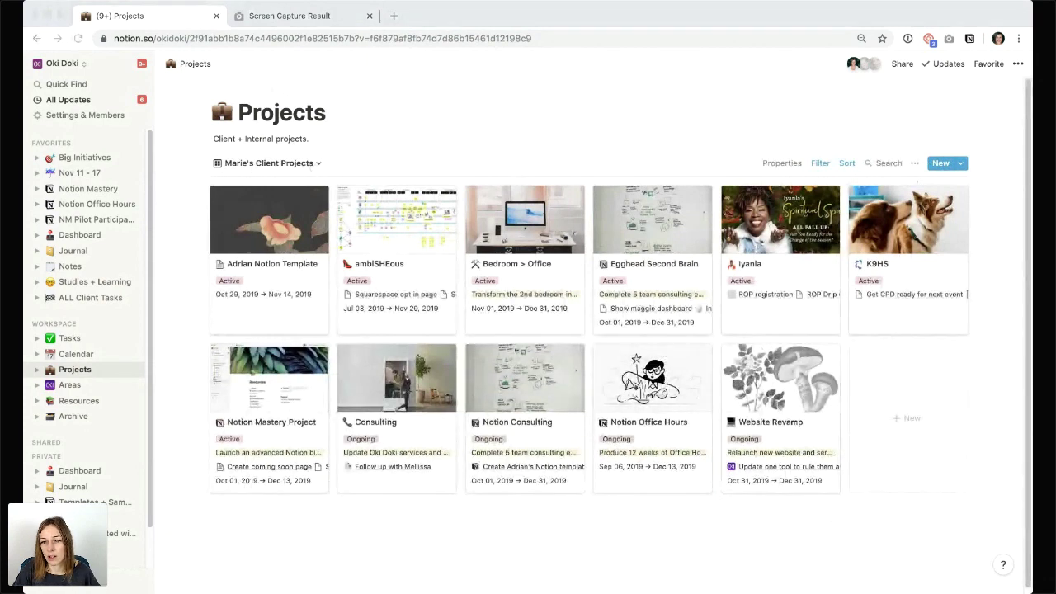
left_click(378, 561)
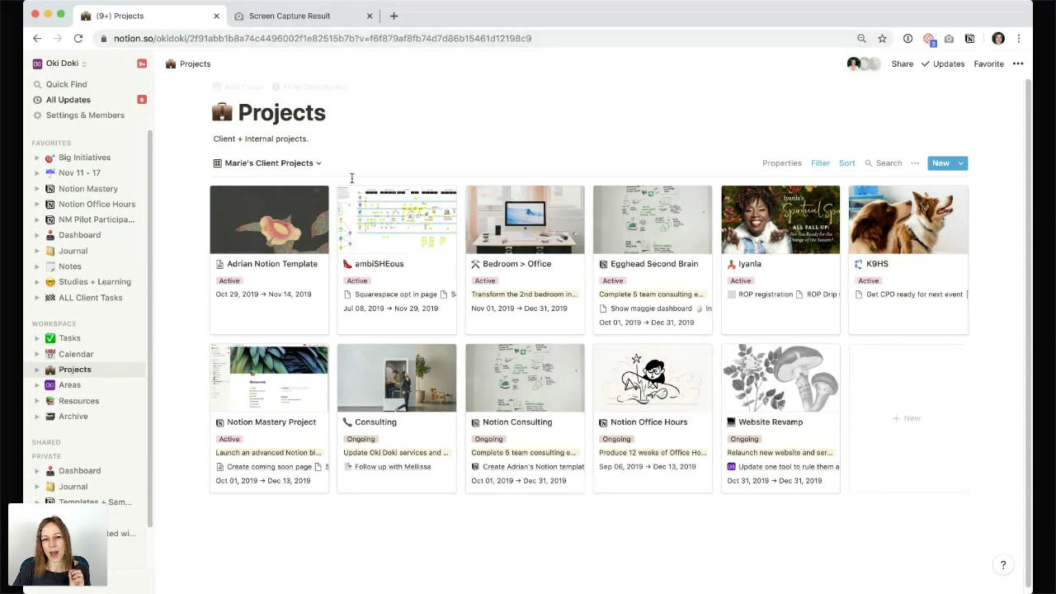
Show the Projects gallery view of the other team member, and return to the master board grouped by Type
left_click(316, 163)
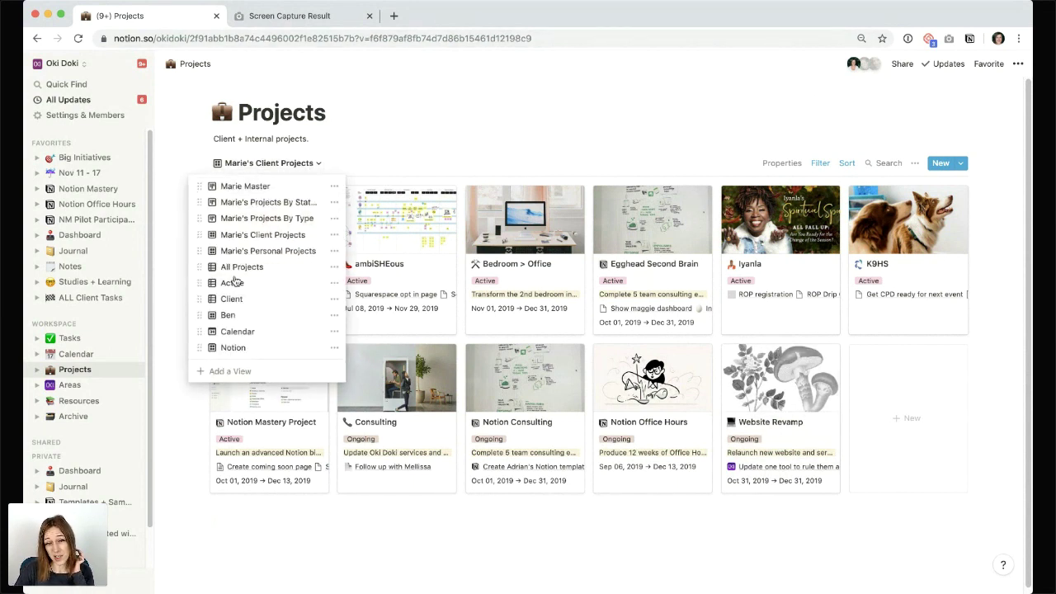
left_click(230, 315)
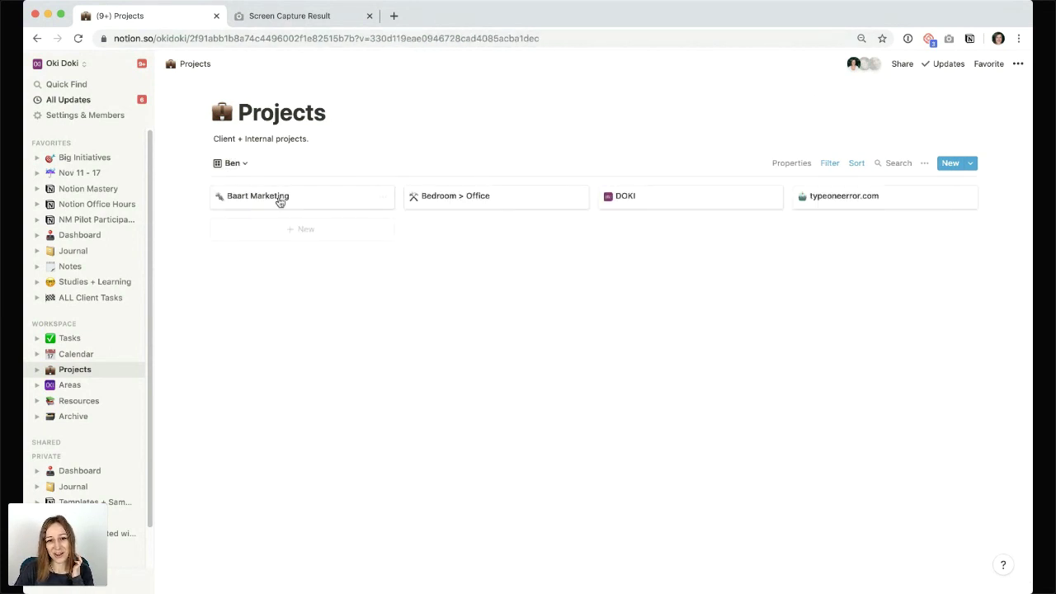
left_click(245, 164)
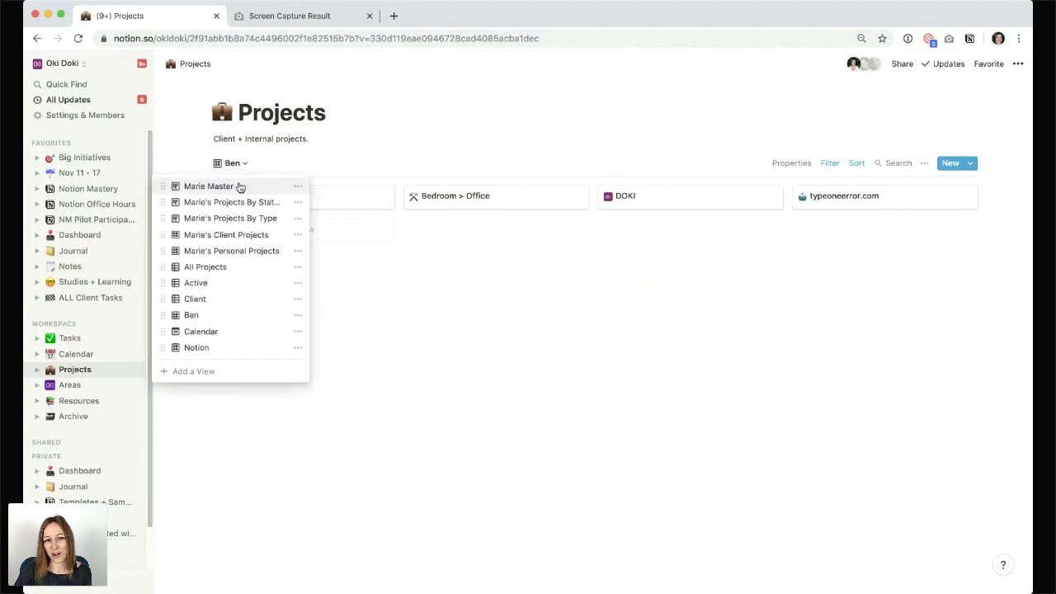
left_click(240, 187)
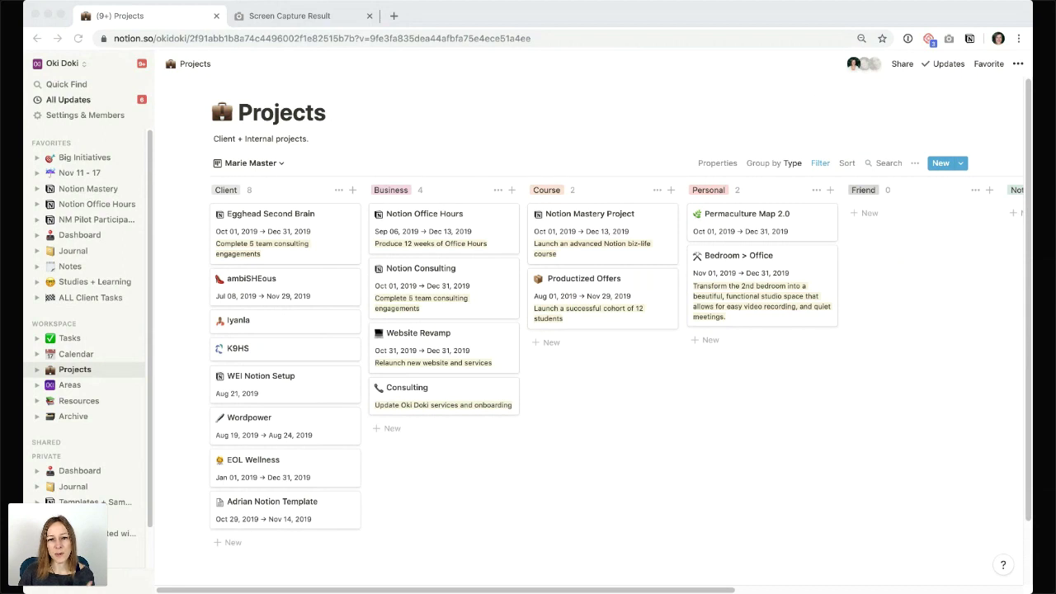
Review the list of saved views of the Projects database and close it
left_click(549, 526)
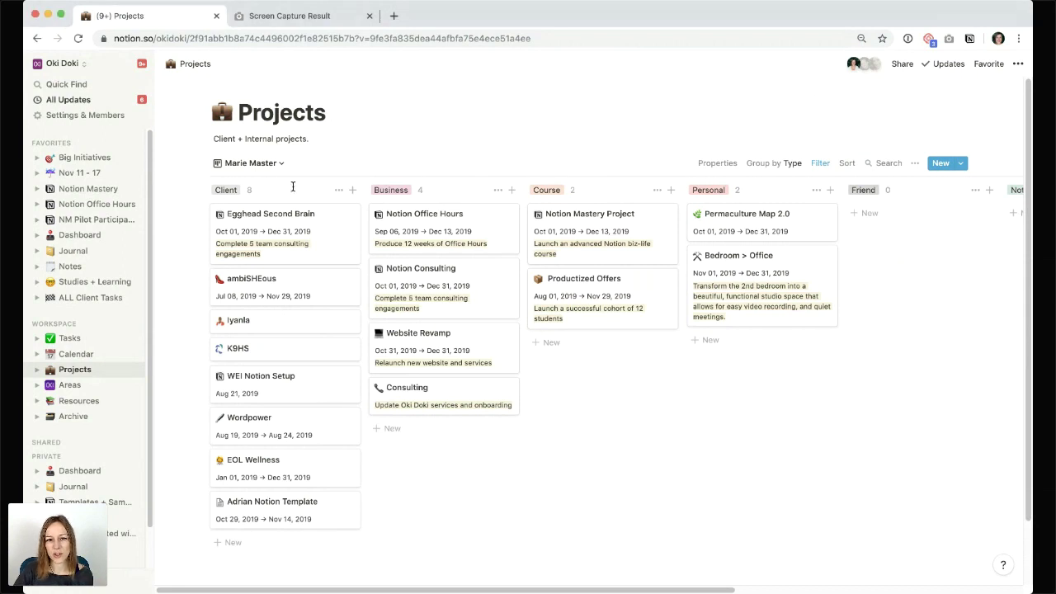
left_click(249, 163)
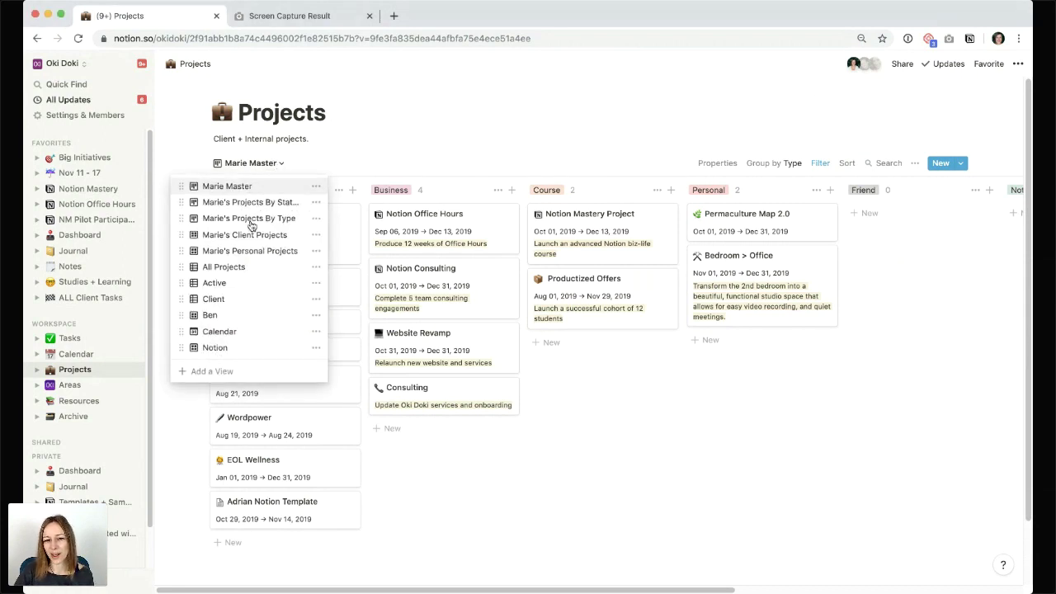
left_click(386, 108)
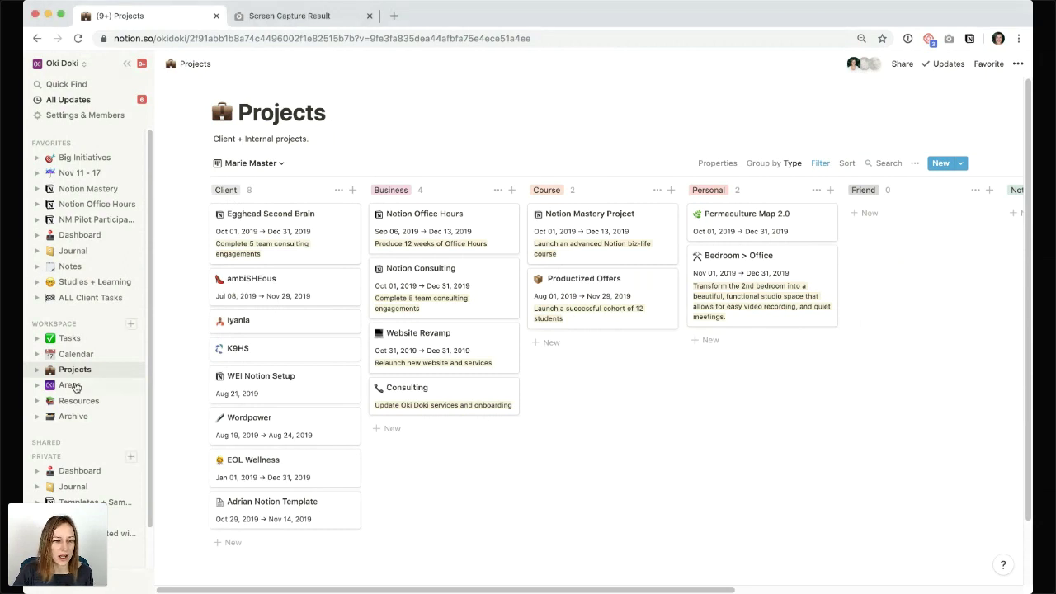
Open the Areas page and look over its Business and Personal linked galleries
left_click(70, 385)
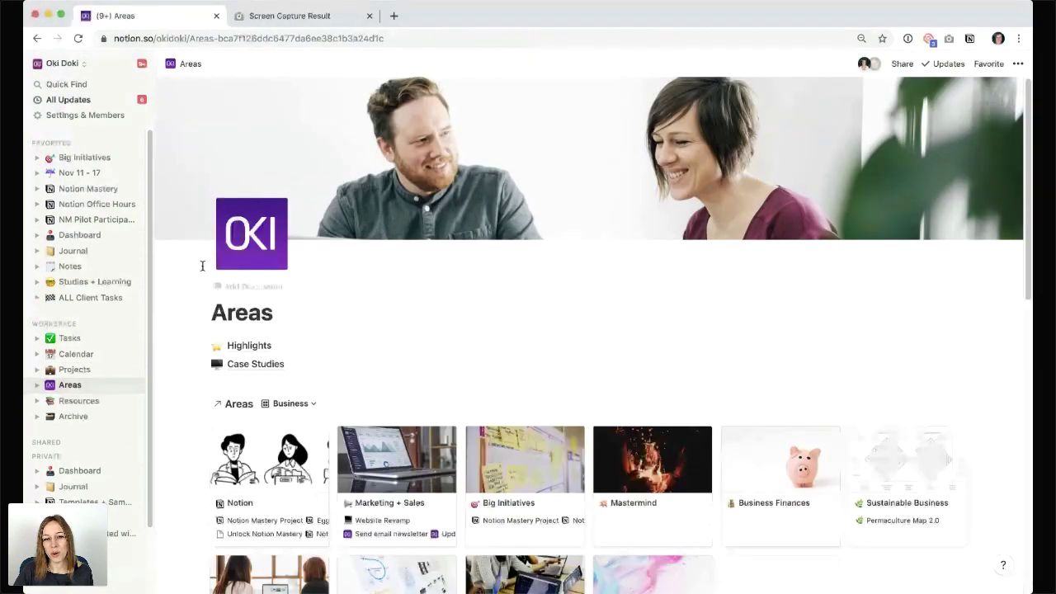
scroll(231, 446, "down", 5)
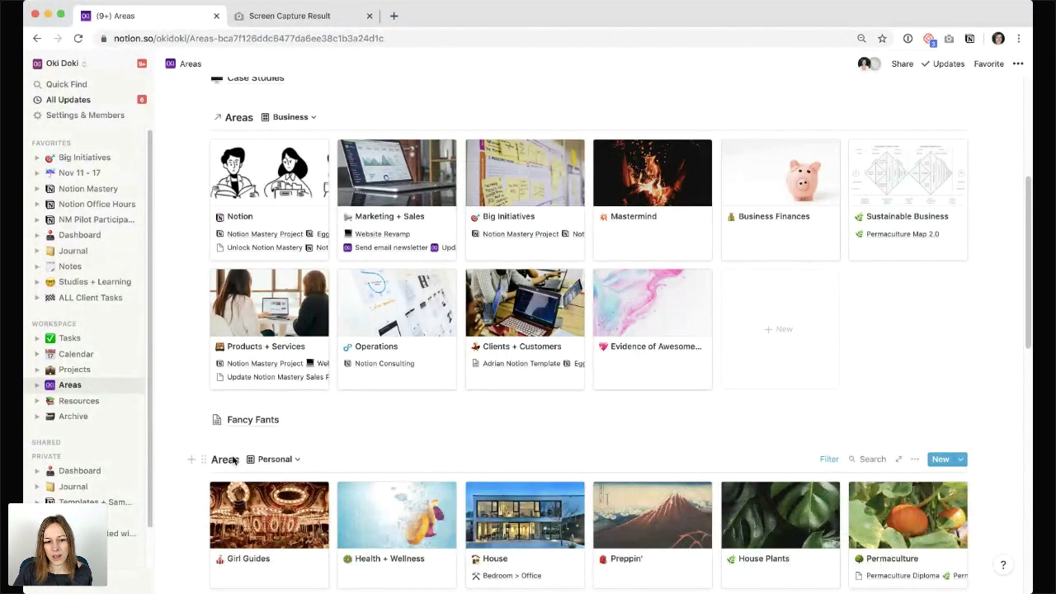
scroll(234, 424, "up", 1)
scroll(234, 424, "up", 1)
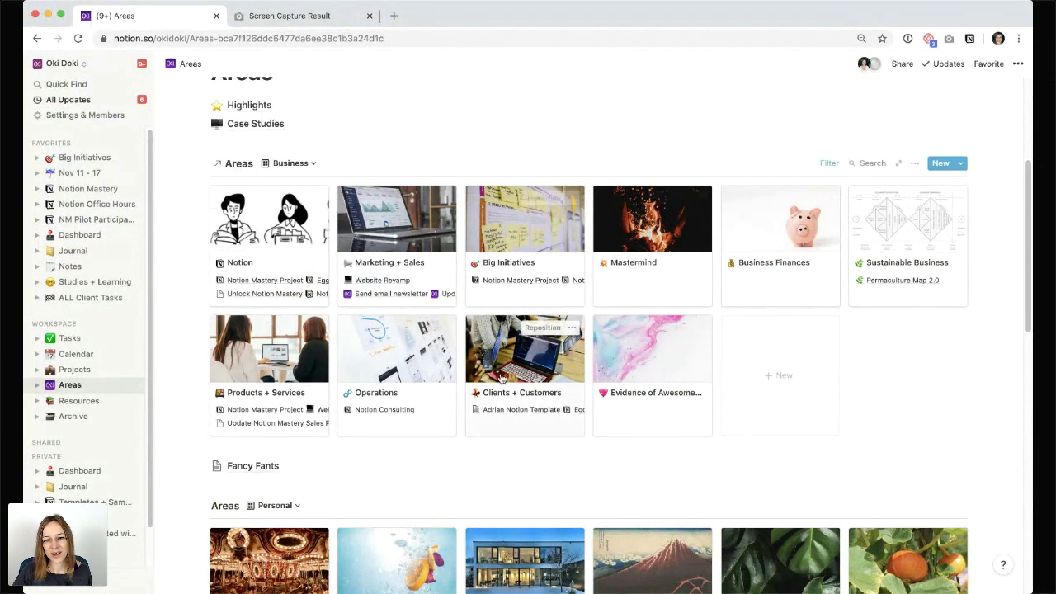
scroll(498, 378, "up", 1)
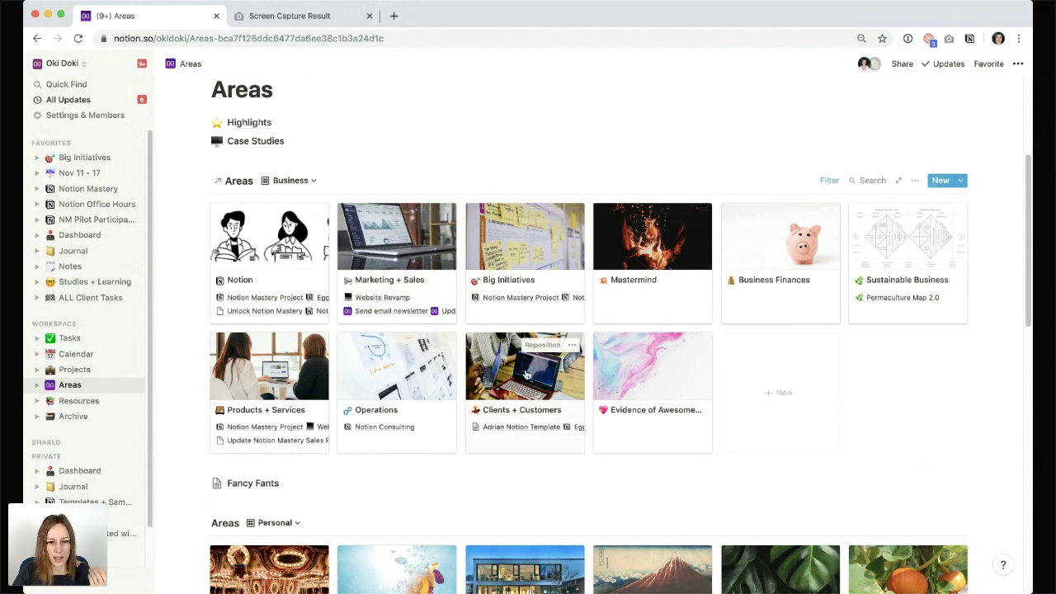
Open the Marketing + Sales area, examine its related Tags, Projects, Tasks, Calendar and Notes, and close it
left_click(392, 258)
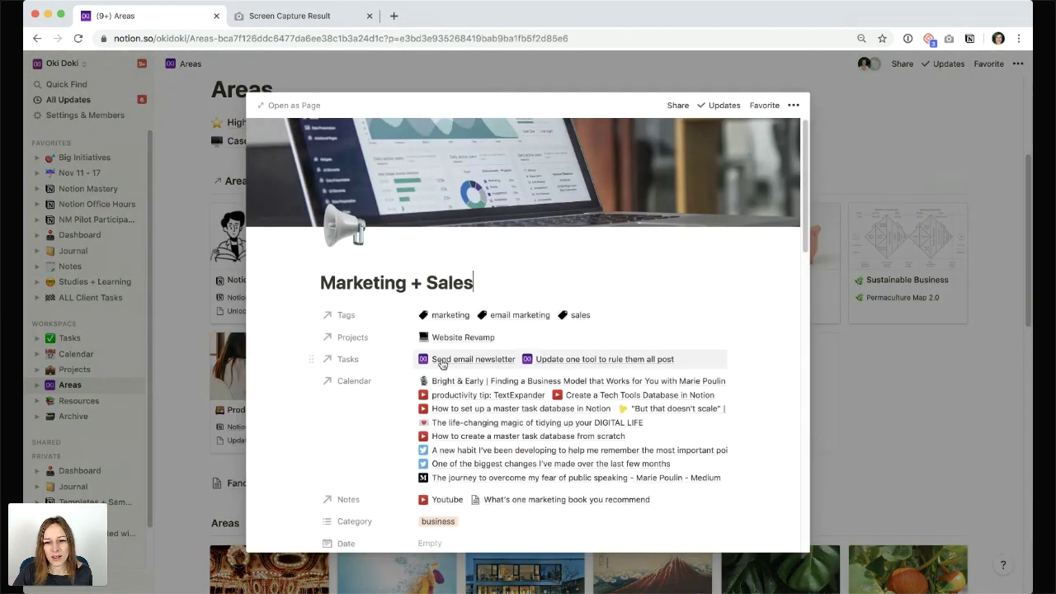
scroll(462, 363, "down", 1)
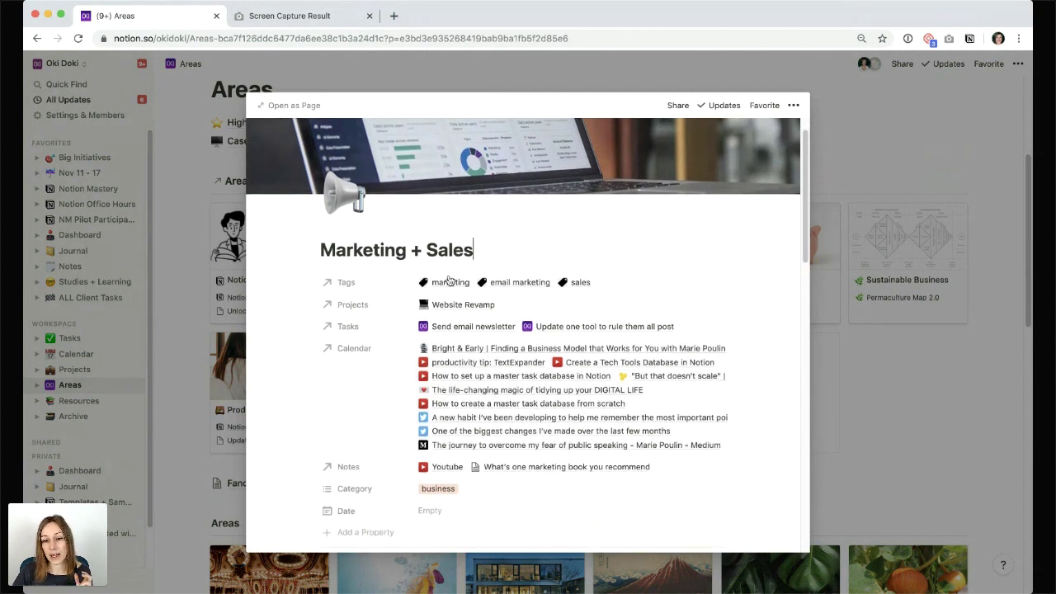
key("Escape")
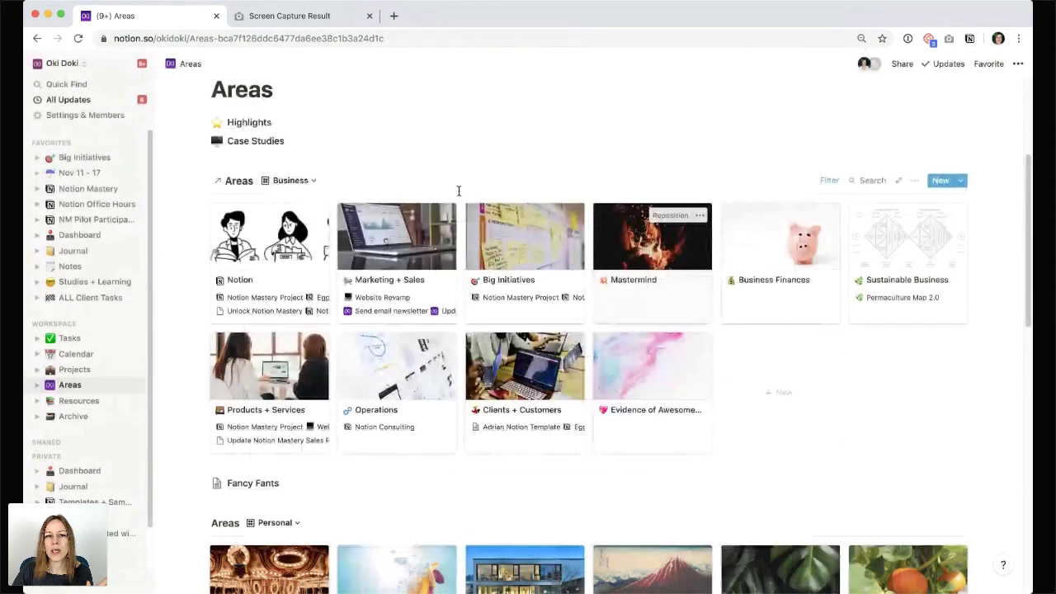
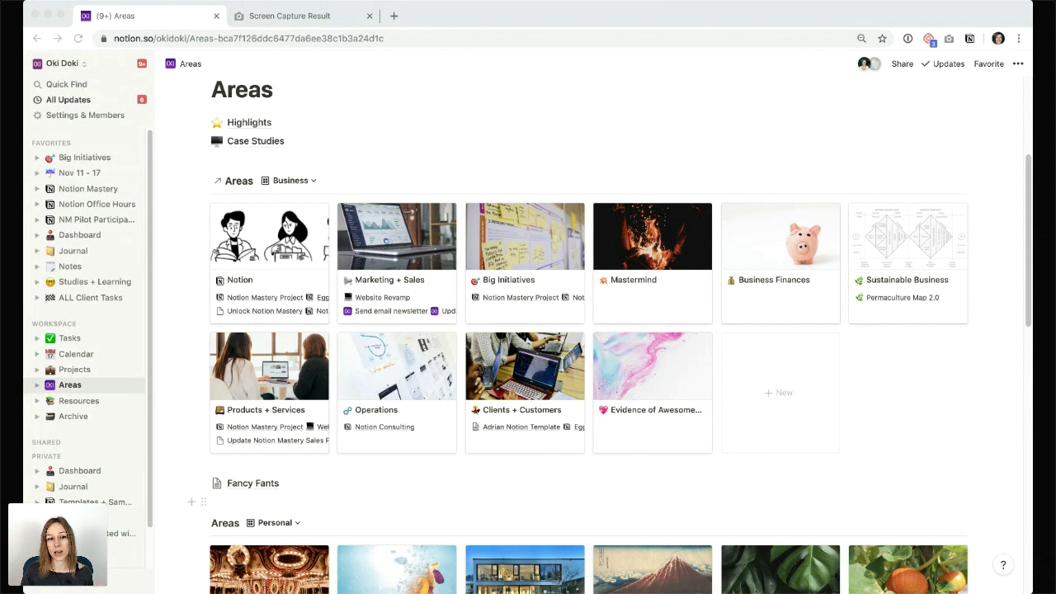
Open the ALL Client Tasks page, and view the list of available workspaces before closing it
left_click(74, 300)
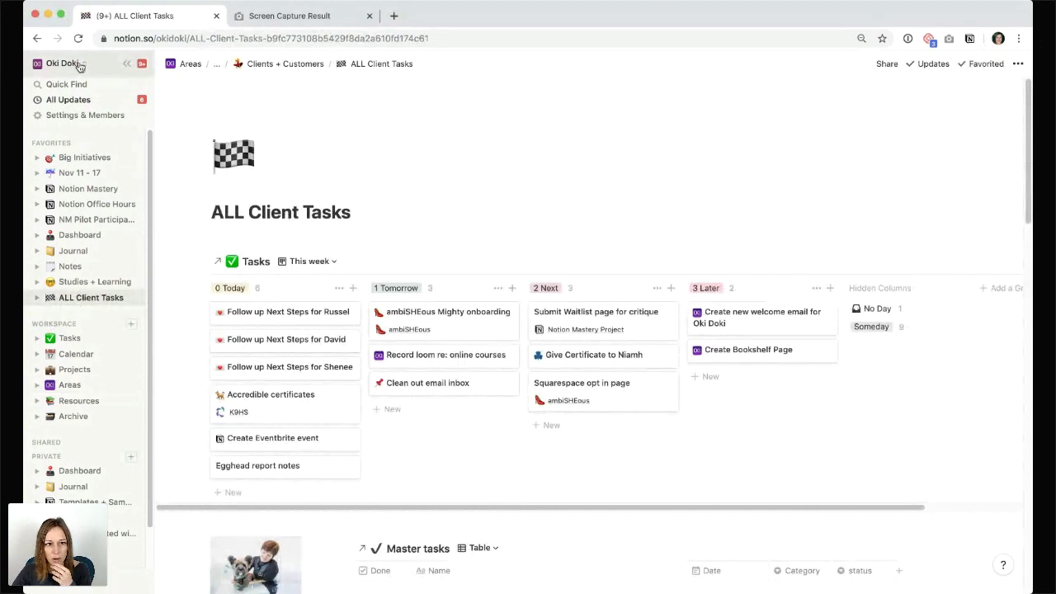
left_click(79, 66)
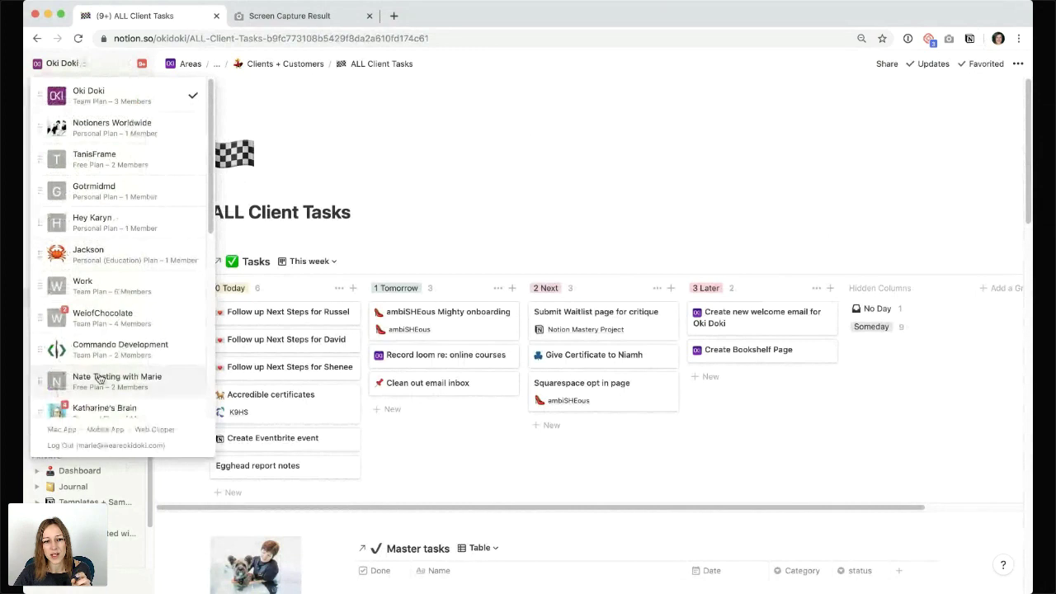
left_click(74, 63)
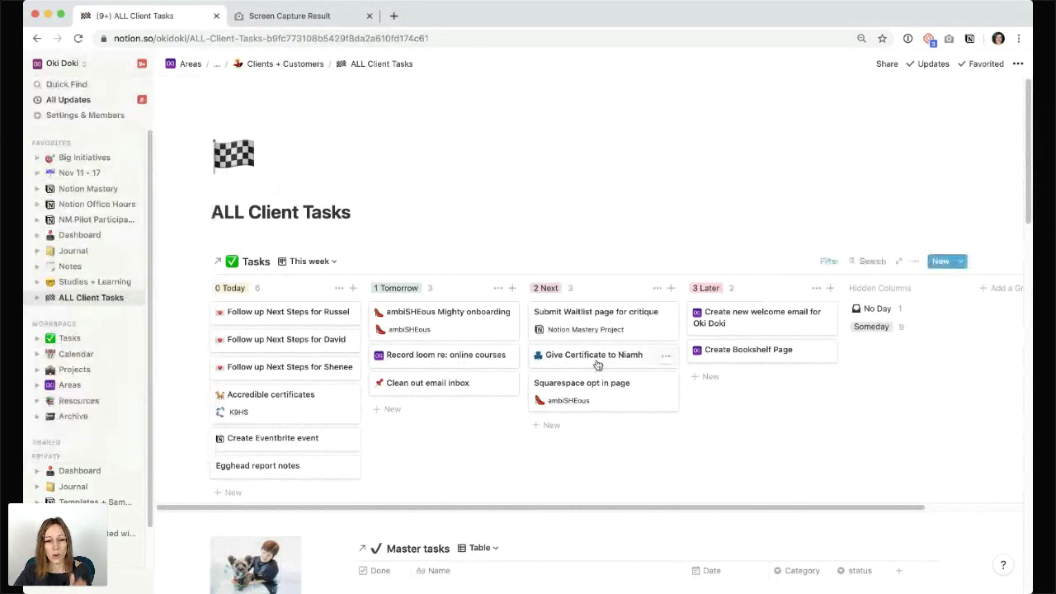
Look over the client task tables and examine the filter conditions on the linked Master tasks table before closing them
scroll(597, 365, "down", 1)
scroll(597, 365, "down", 2)
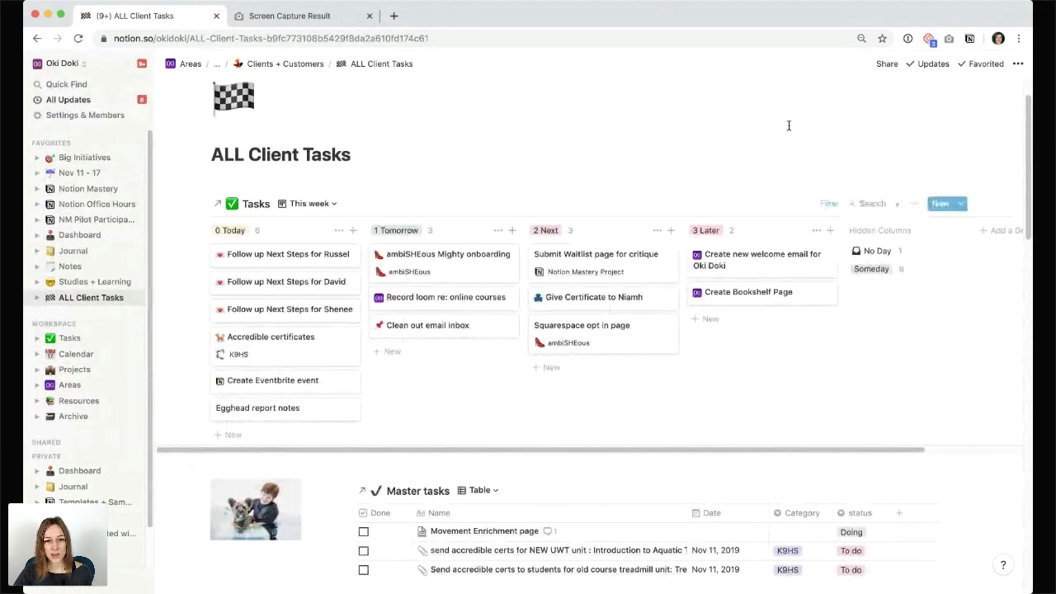
scroll(486, 320, "down", 5)
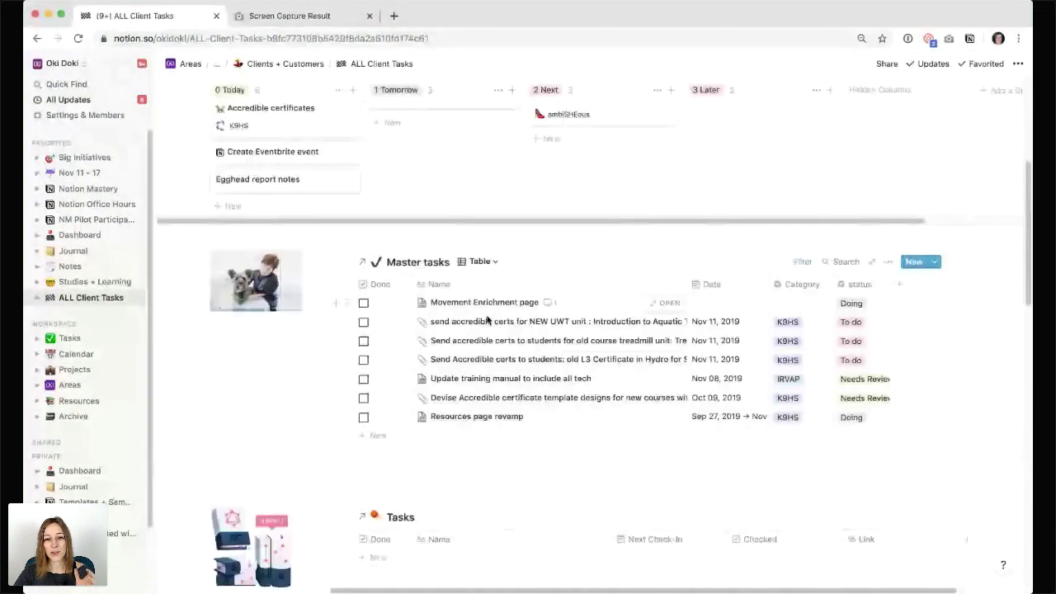
scroll(486, 320, "down", 1)
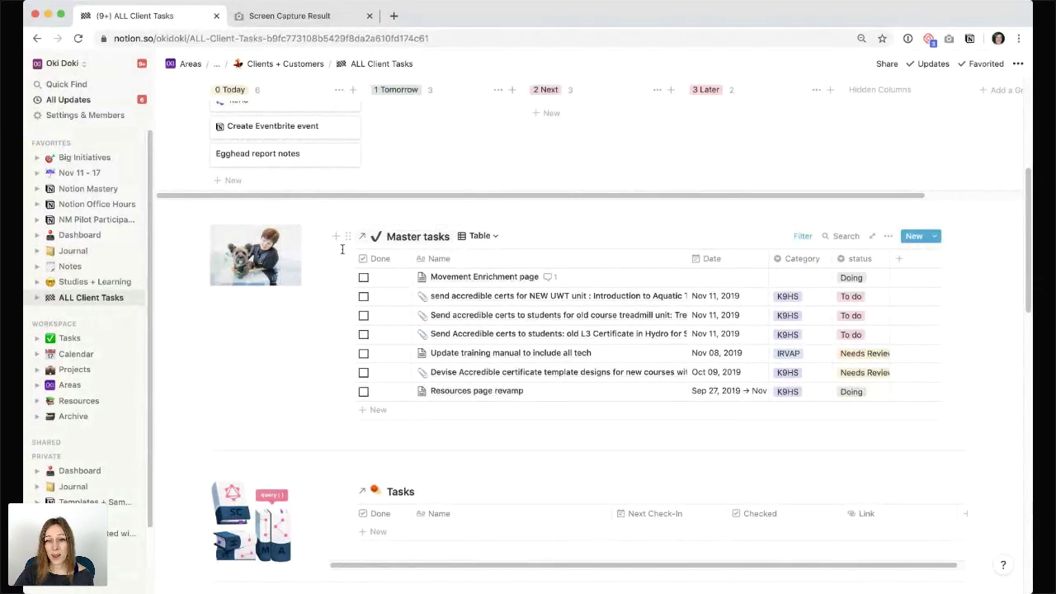
left_click(802, 237)
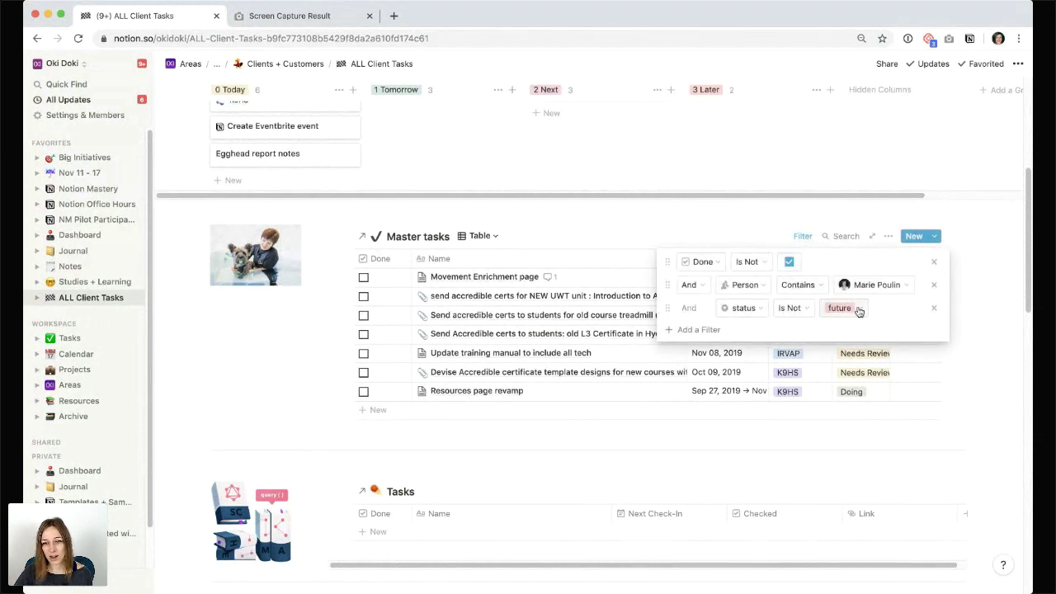
left_click(307, 386)
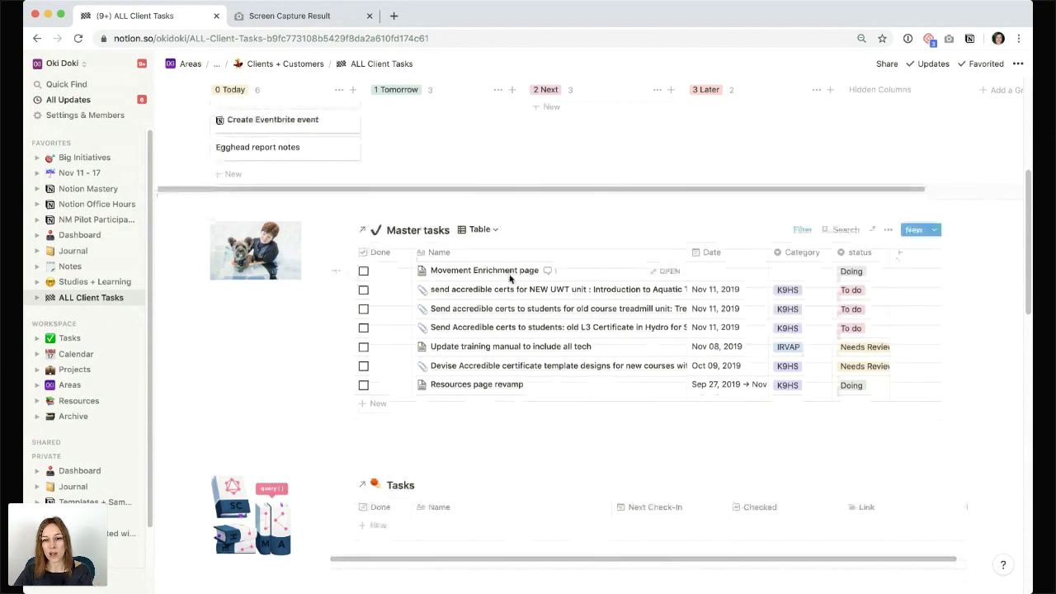
Open the source Tasks database in the egghead workspace, and switch back to the Oki Doki workspace
scroll(510, 279, "down", 2)
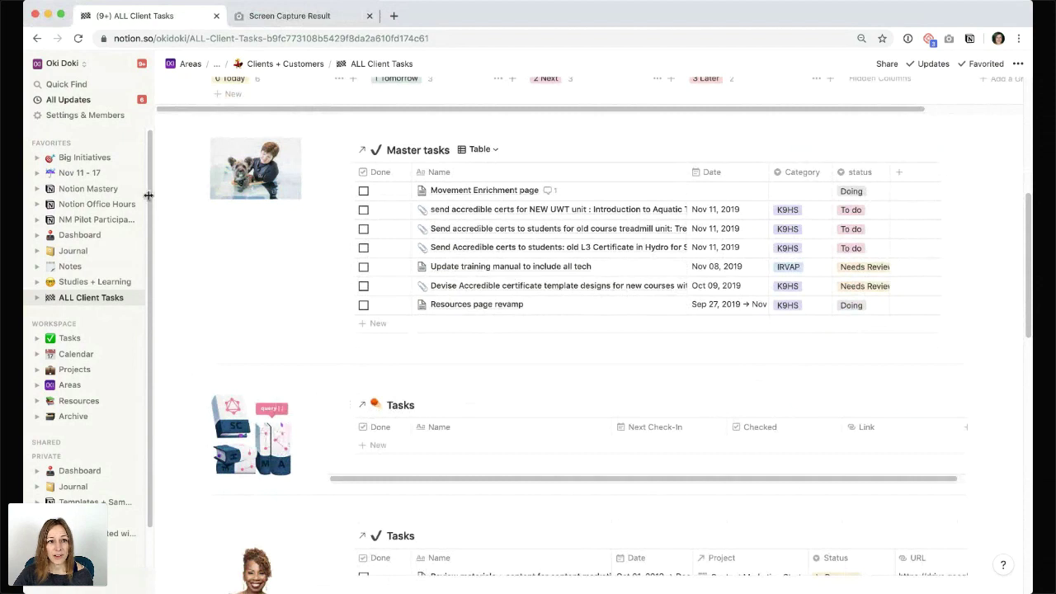
left_click(396, 406)
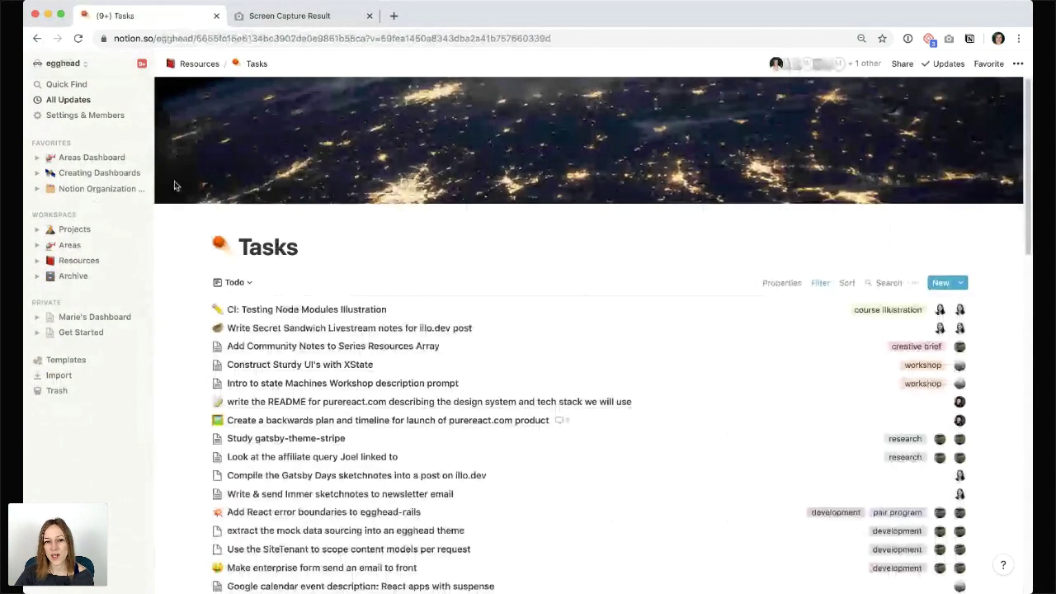
left_click(76, 64)
left_click(89, 94)
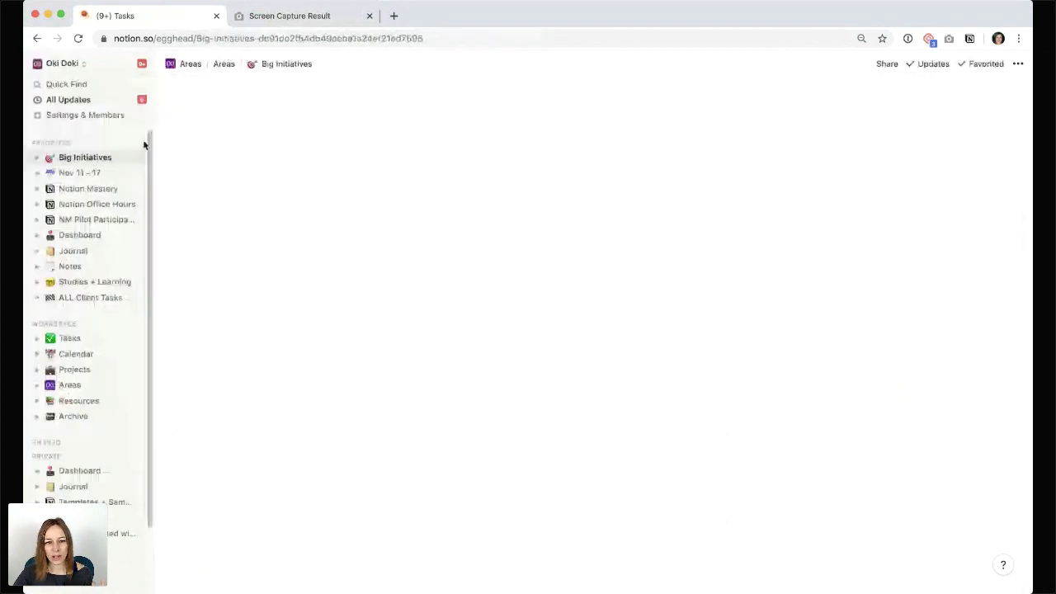
Return to the ALL Client Tasks page and look through each client's linked task table
scroll(76, 363, "down", 2)
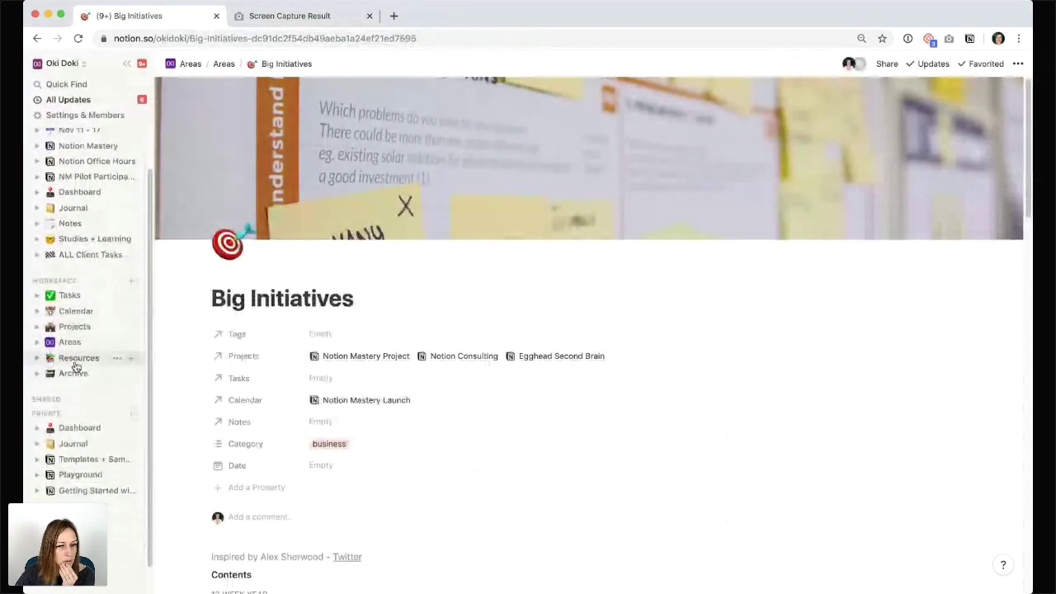
scroll(77, 356, "up", 1)
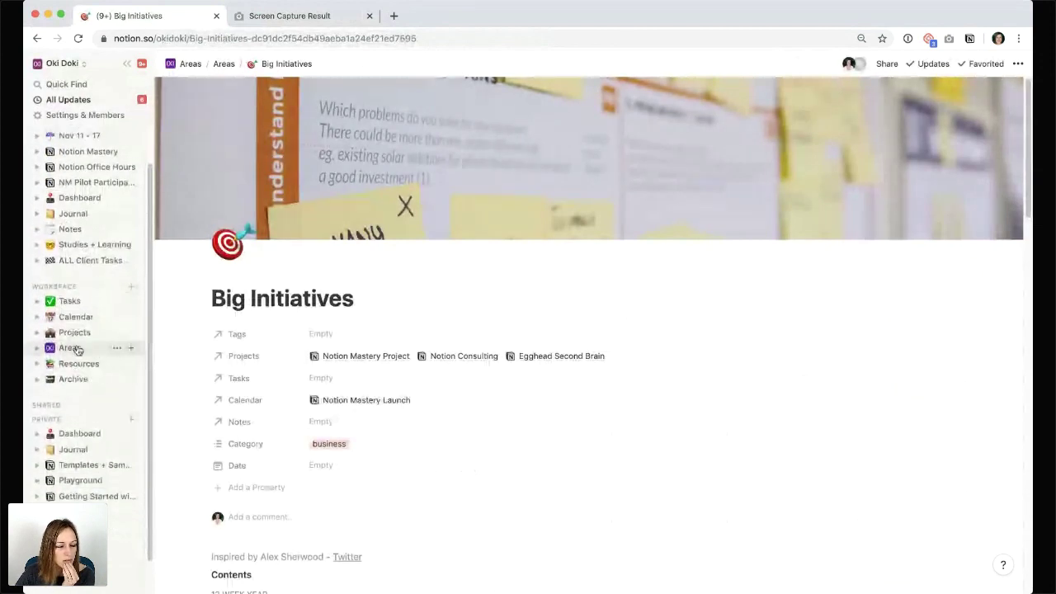
left_click(78, 265)
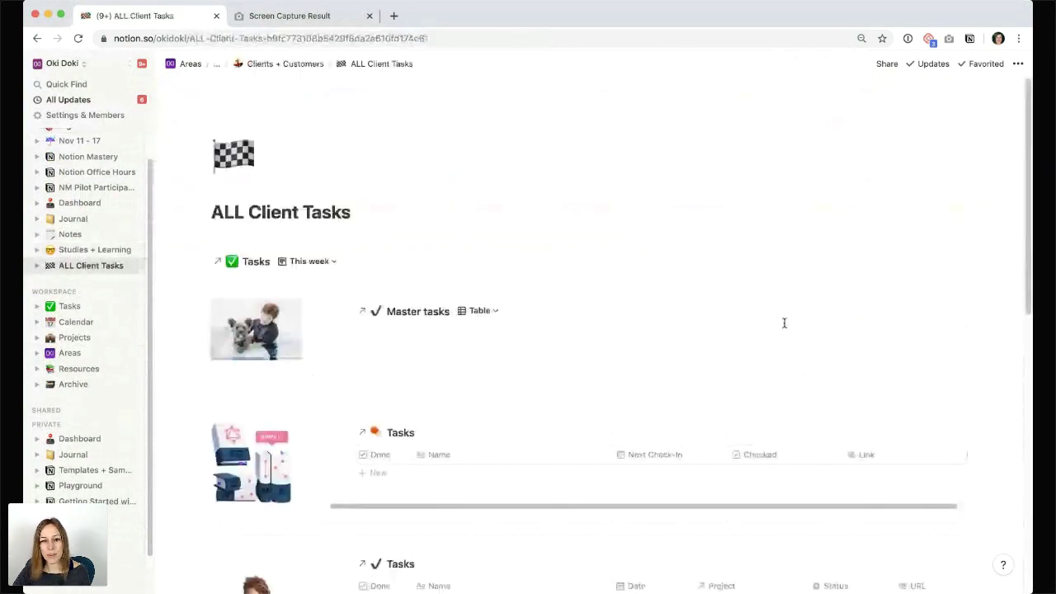
scroll(736, 304, "down", 6)
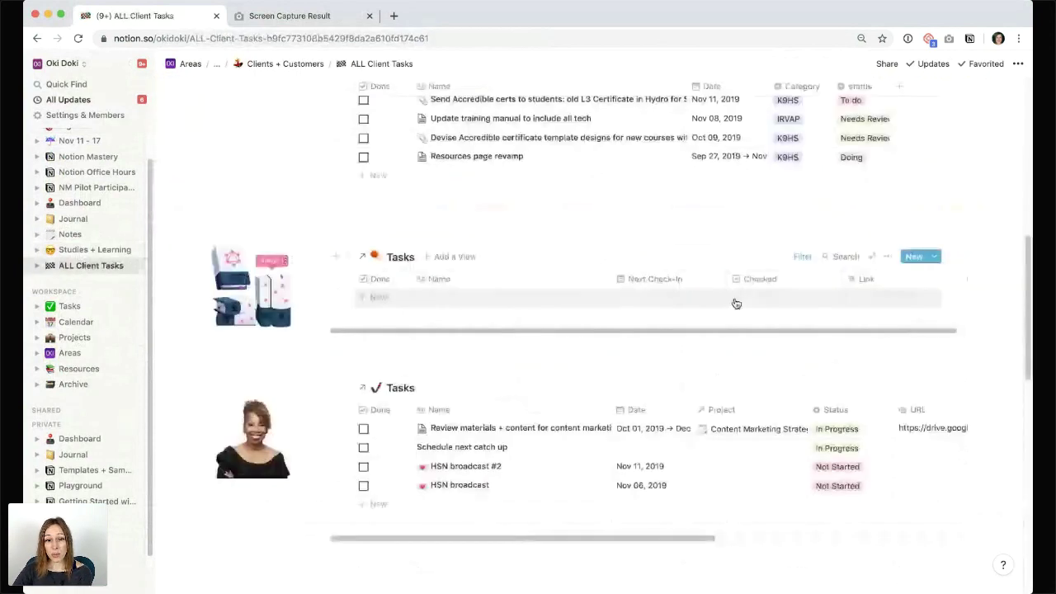
scroll(736, 304, "down", 4)
scroll(738, 287, "down", 3)
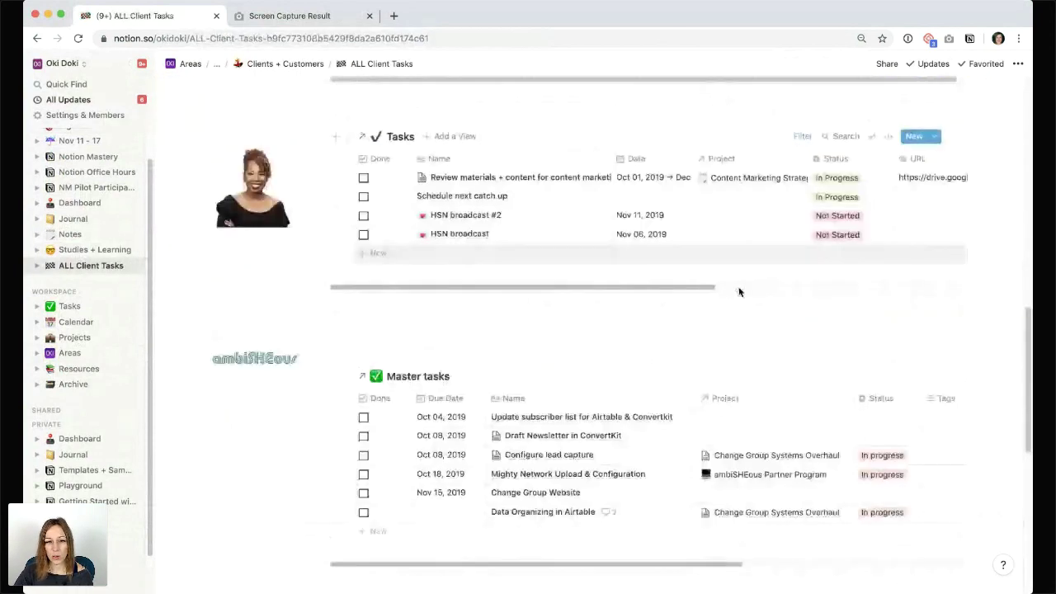
scroll(740, 289, "down", 10)
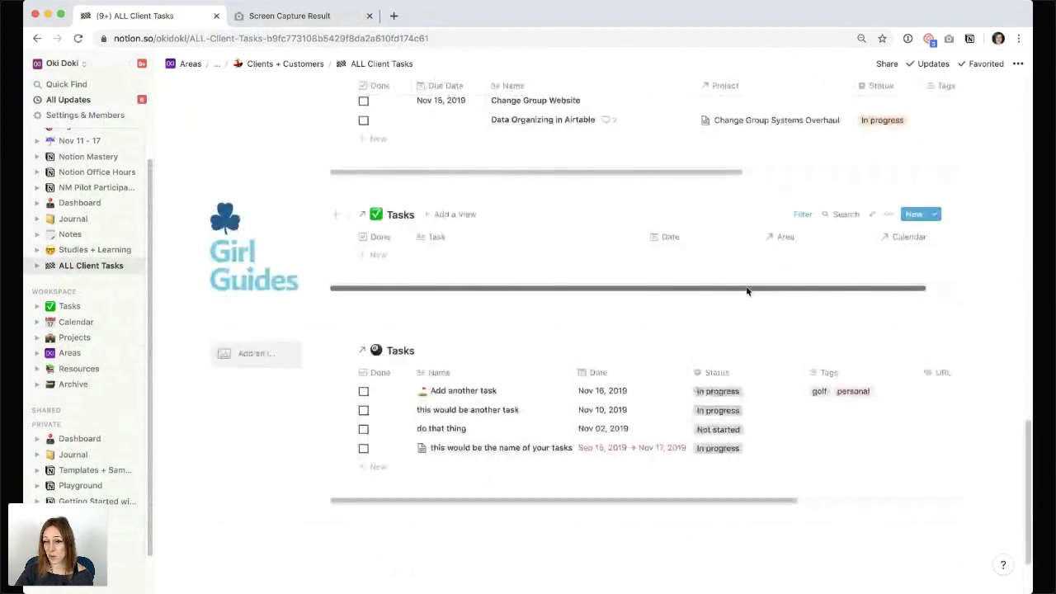
scroll(721, 325, "up", 10)
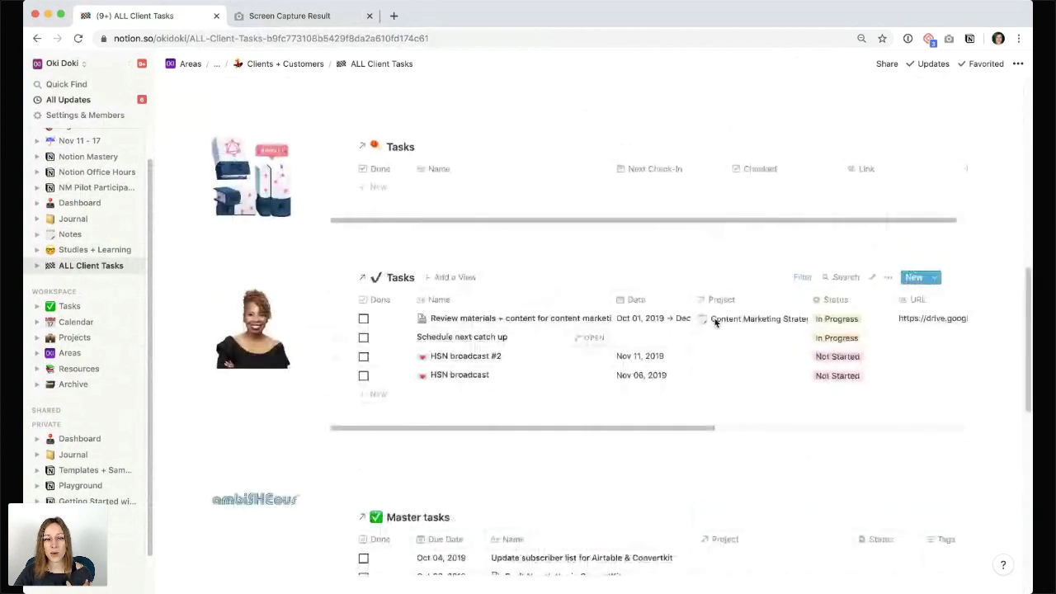
scroll(716, 322, "up", 8)
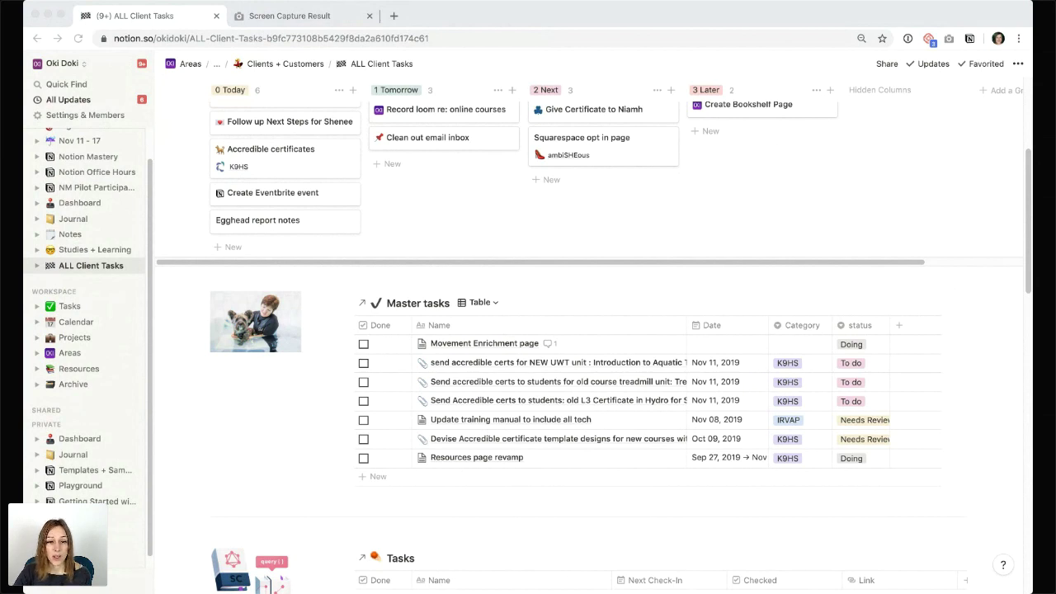
left_click(176, 534)
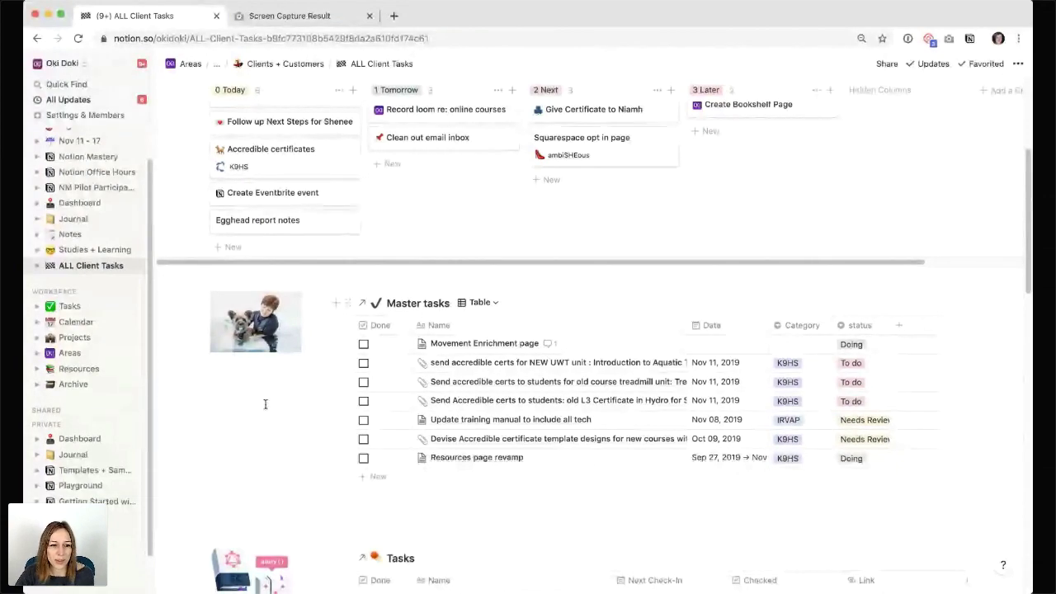
Expand the Shared pages and open K9HS HQ, examining its subpages, Resources block and Master tasks table
left_click(46, 410)
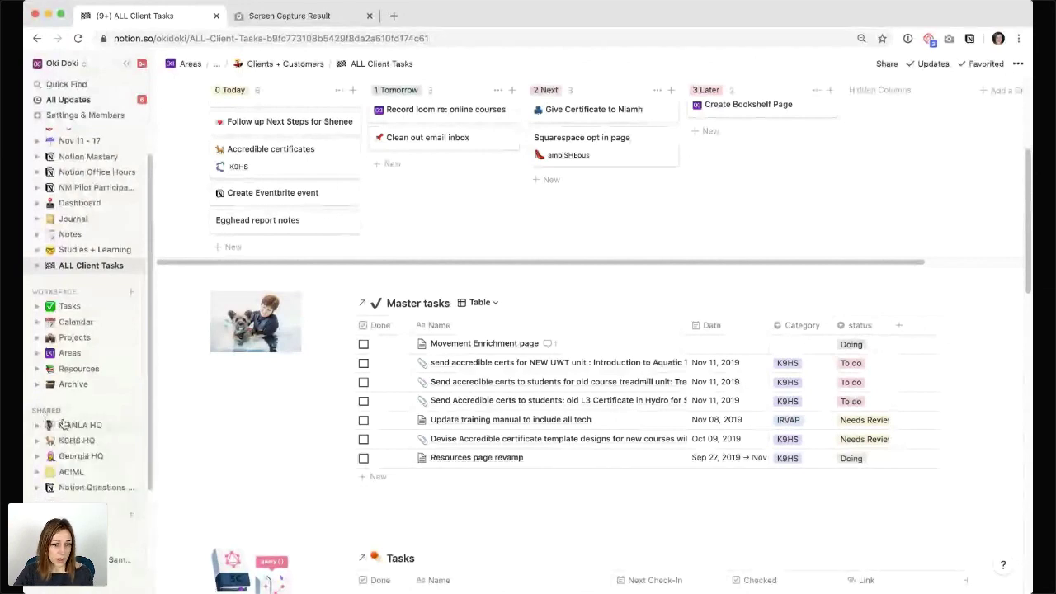
left_click(70, 439)
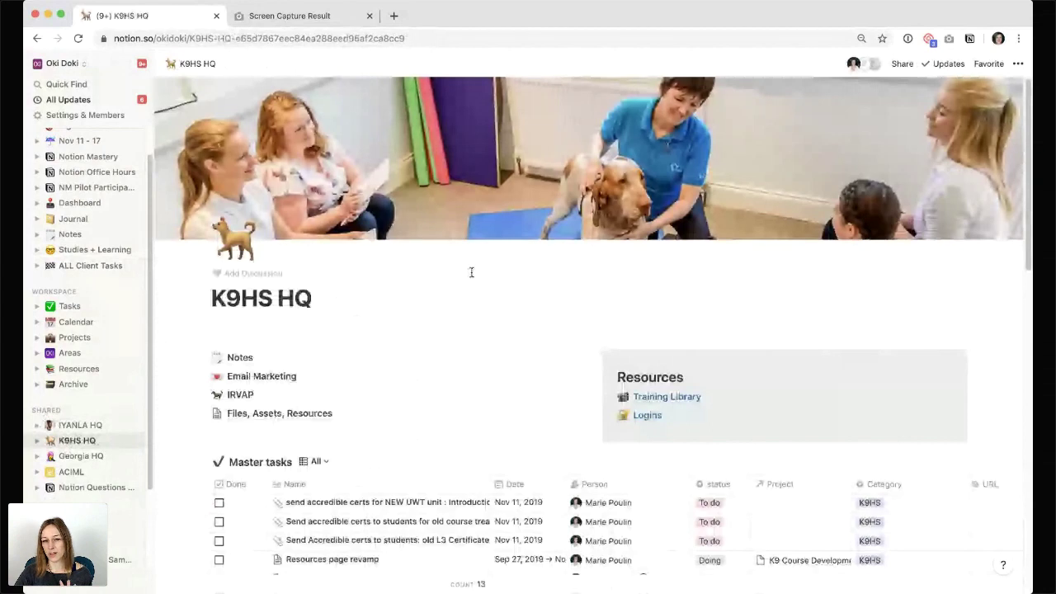
scroll(430, 310, "down", 1)
scroll(433, 311, "down", 2)
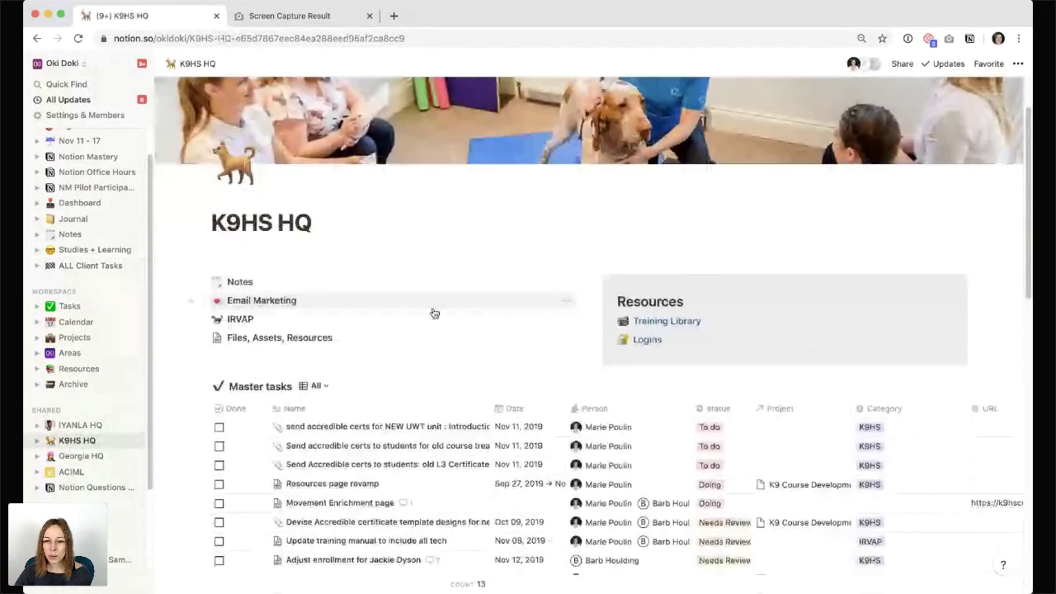
scroll(435, 314, "up", 2)
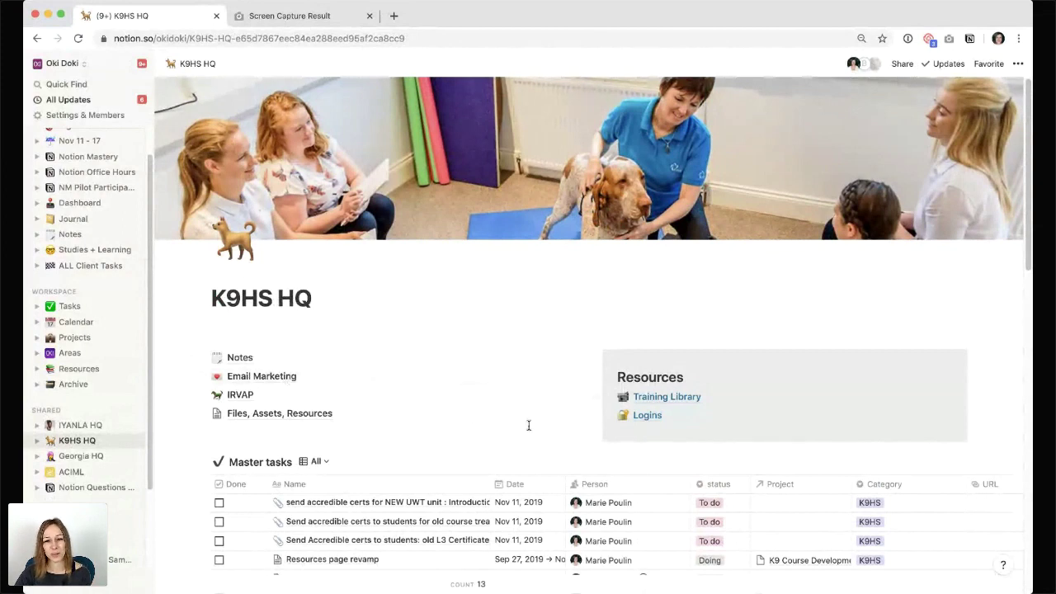
scroll(527, 426, "down", 1)
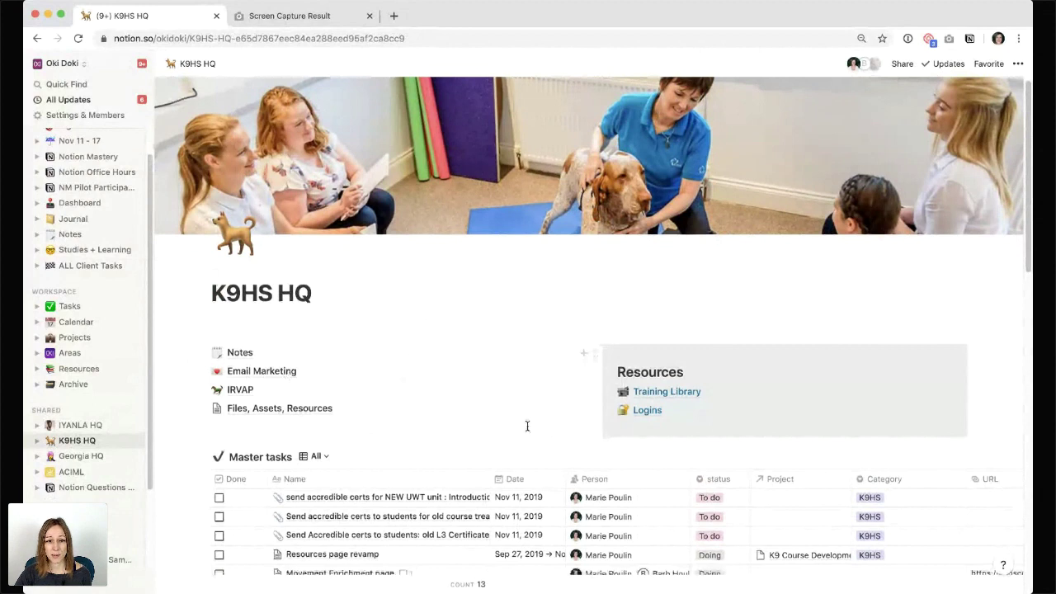
scroll(527, 426, "down", 4)
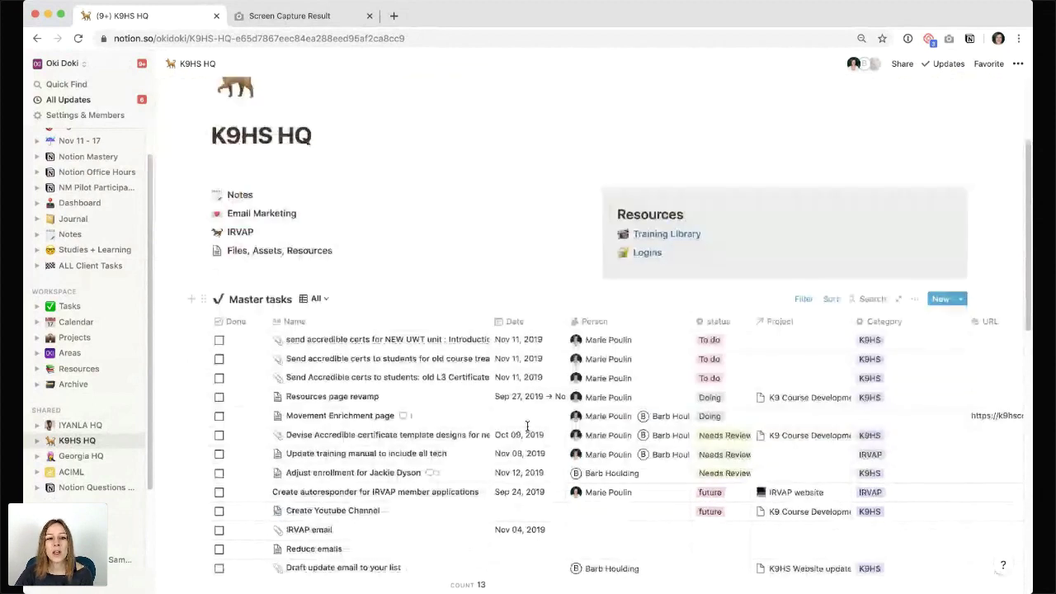
scroll(528, 426, "up", 4)
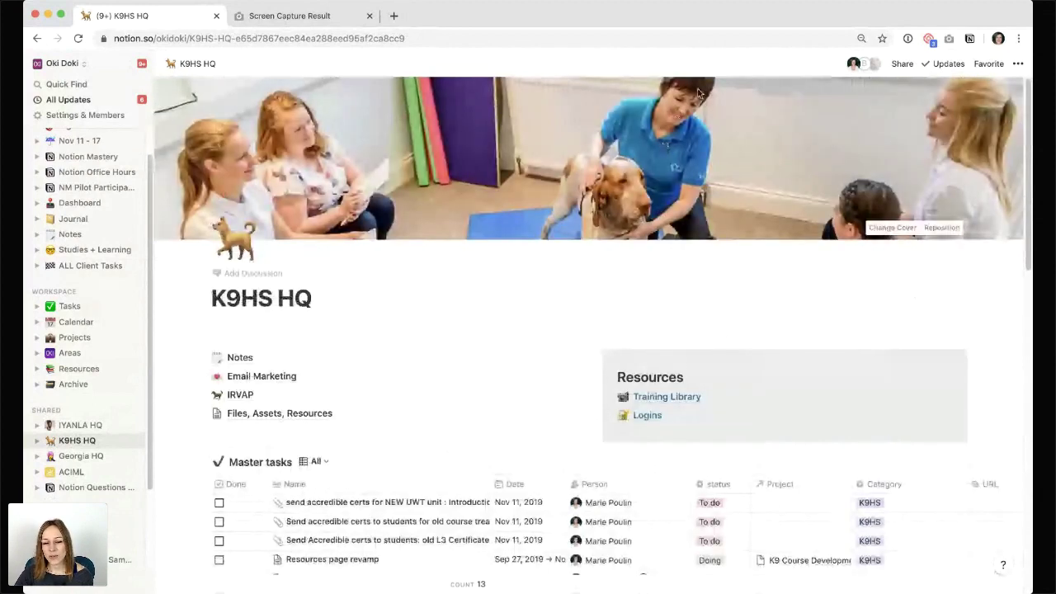
Review the sharing settings of the K9HS HQ page, close them, and look over the page's upper sections
left_click(902, 63)
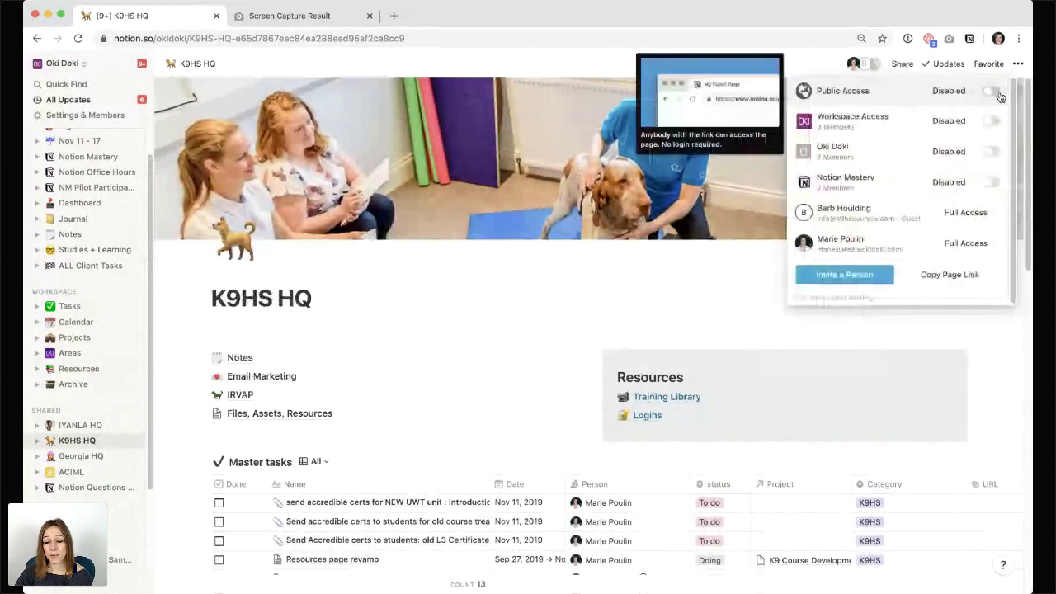
left_click(432, 356)
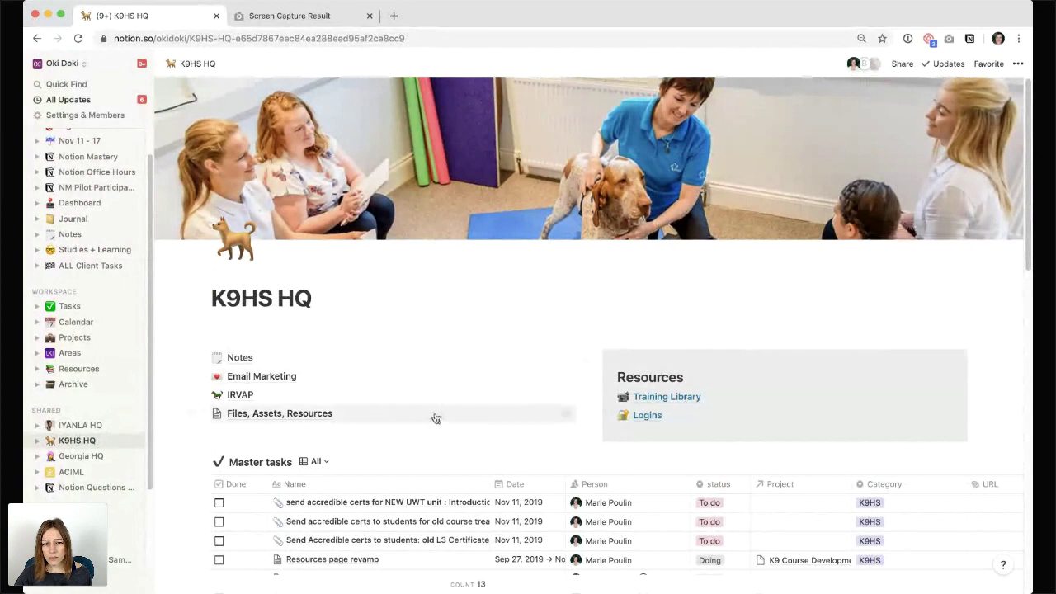
scroll(437, 415, "down", 1)
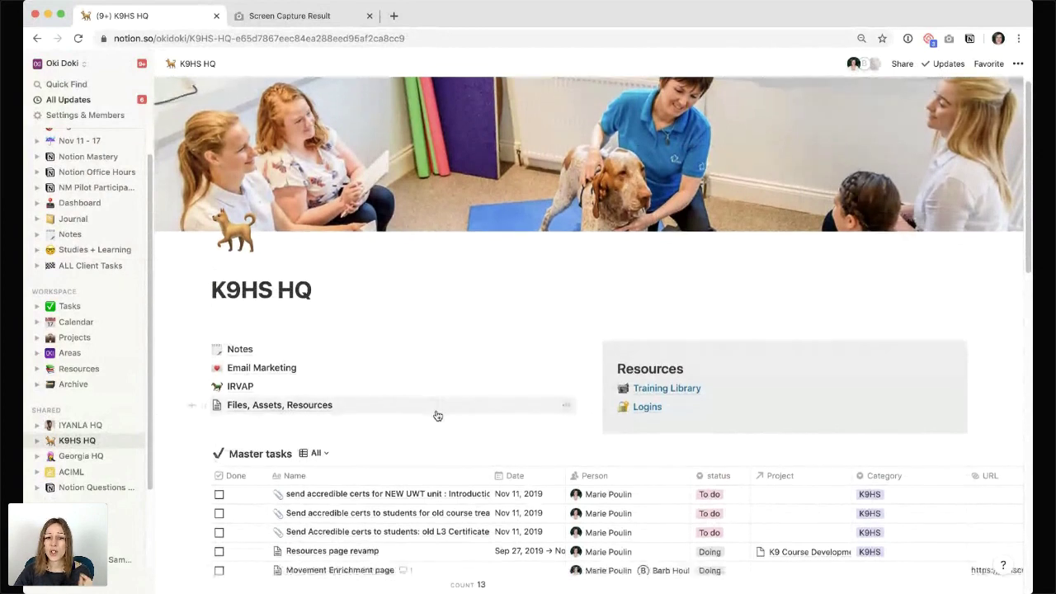
scroll(437, 415, "down", 2)
scroll(442, 454, "down", 1)
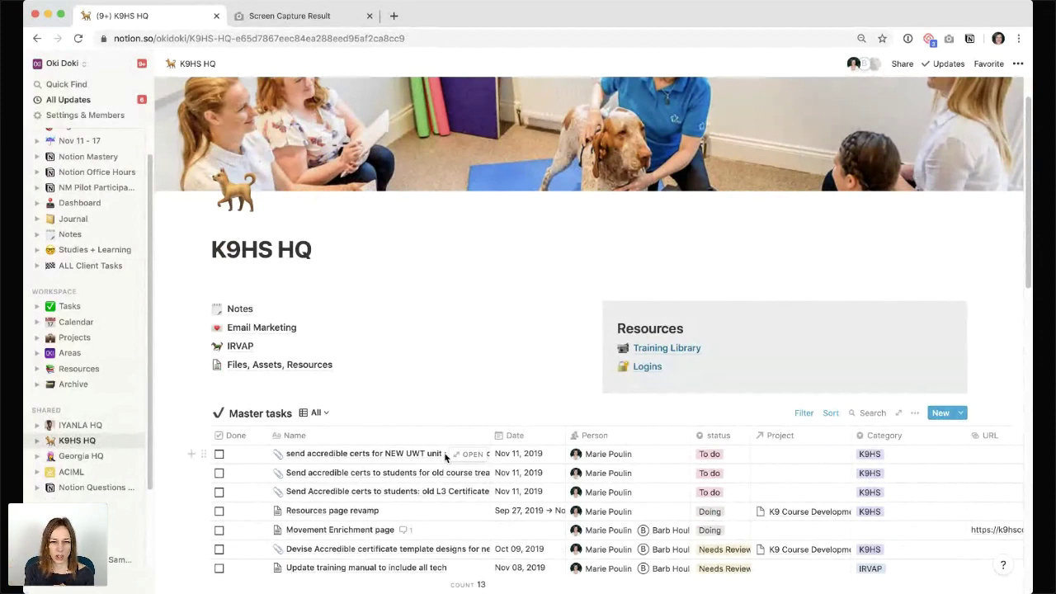
Recheck who has access to K9HS HQ, and view the Movement Enrichment page task before closing it
left_click(904, 66)
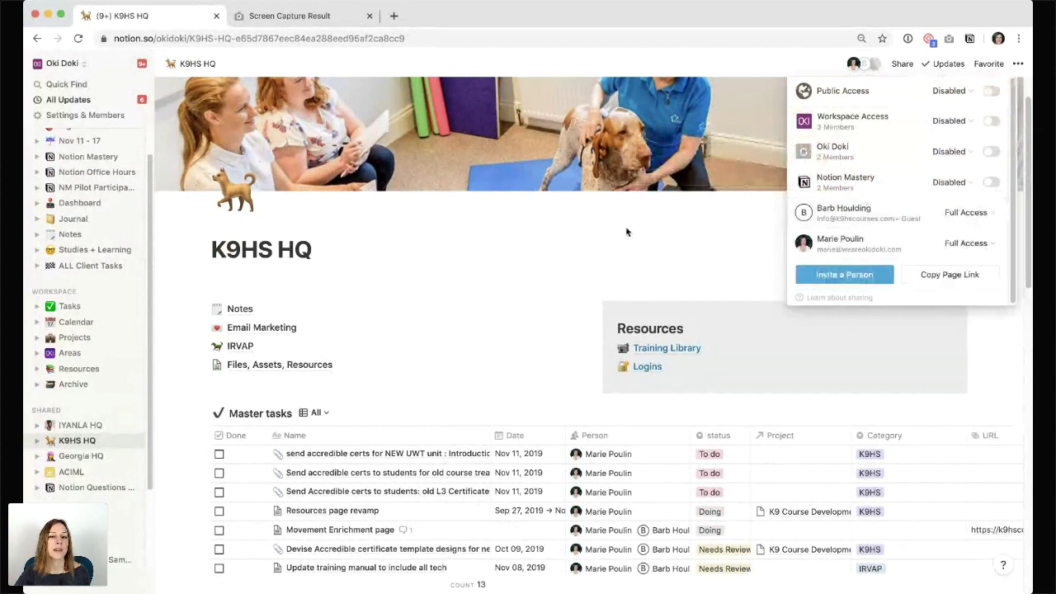
left_click(531, 321)
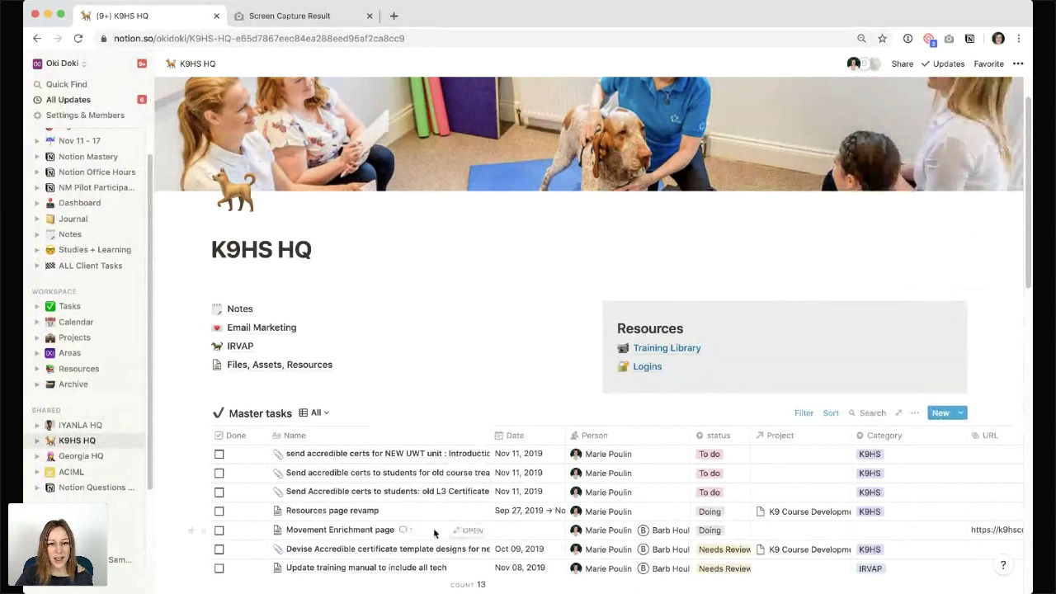
left_click(464, 531)
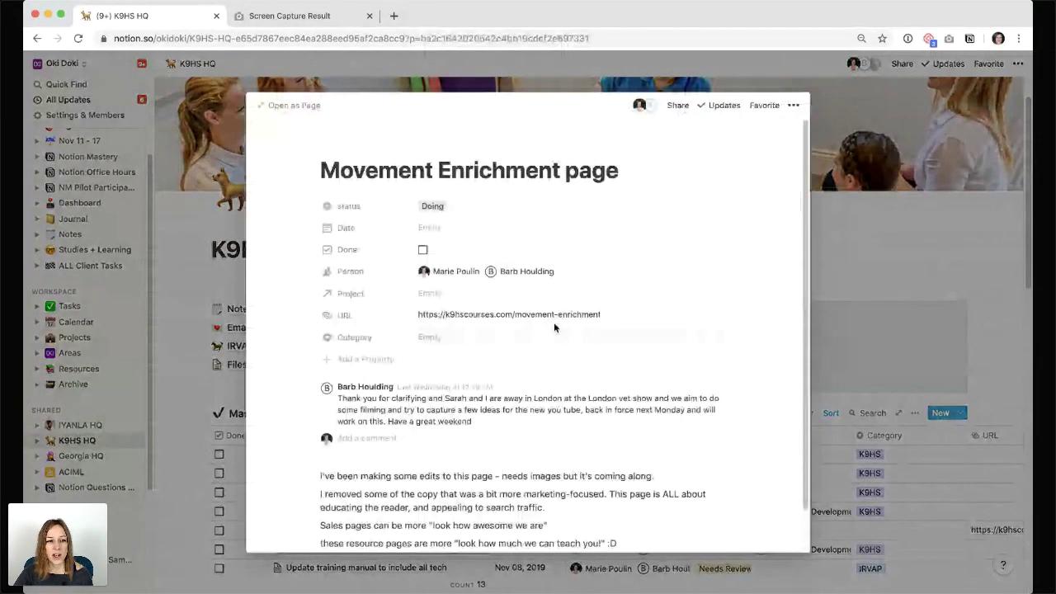
key("Escape")
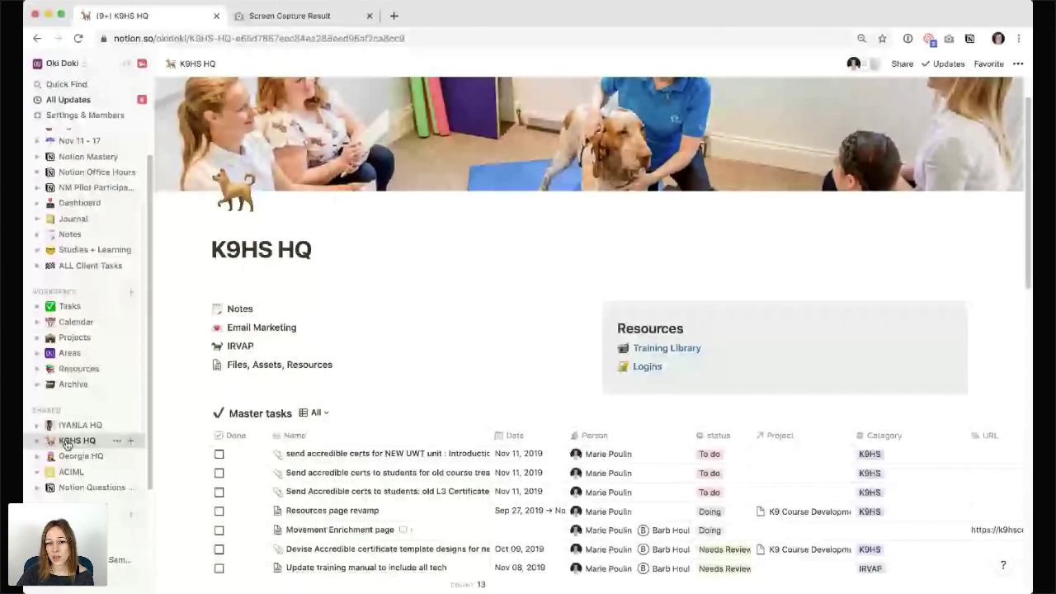
View the list of available workspaces and close it, and look over the Projects gallery and linked Tasks on K9HS HQ
left_click(63, 63)
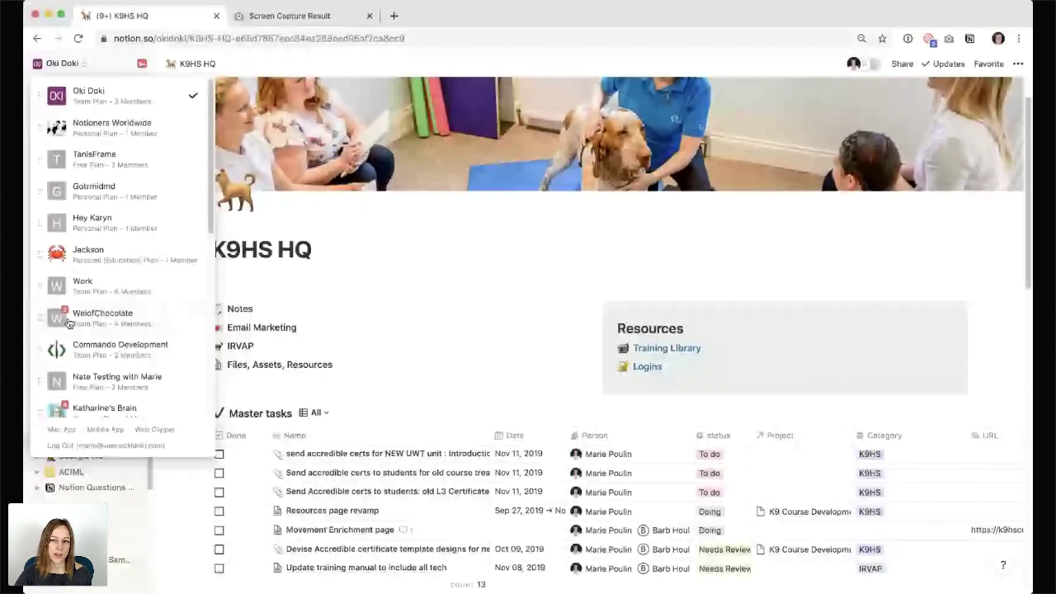
key("Escape")
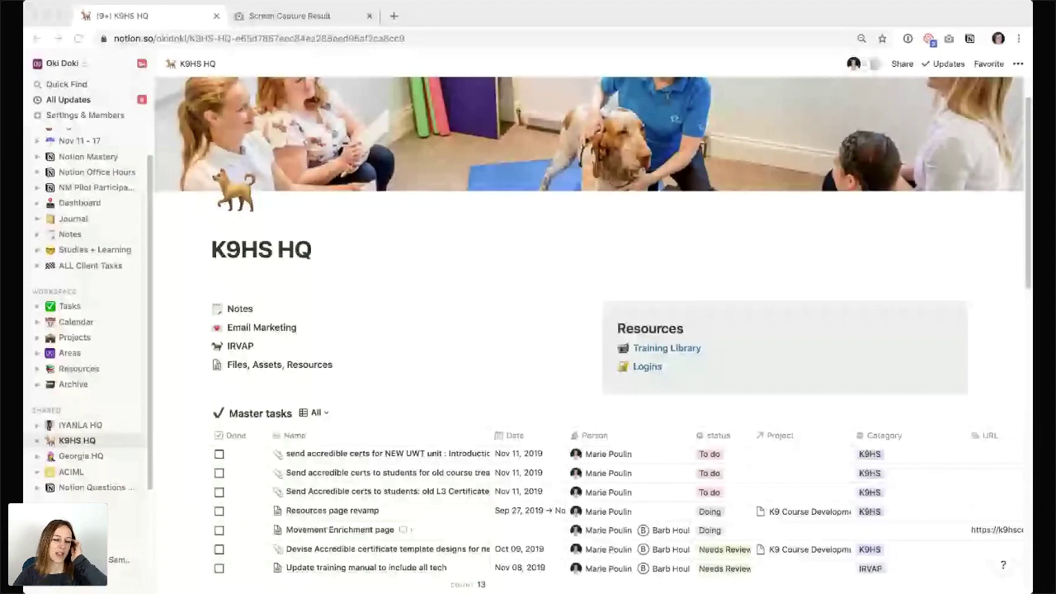
scroll(524, 372, "down", 6)
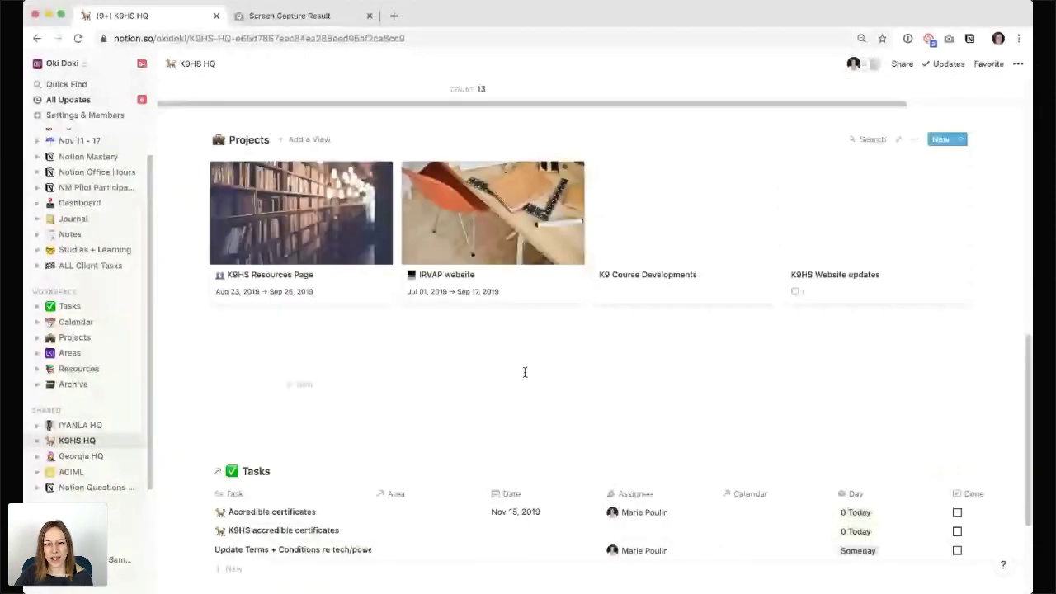
Look over the K9HS HQ page, from its linked Tasks table up to its subpages, Resources block and Master tasks
scroll(525, 372, "down", 2)
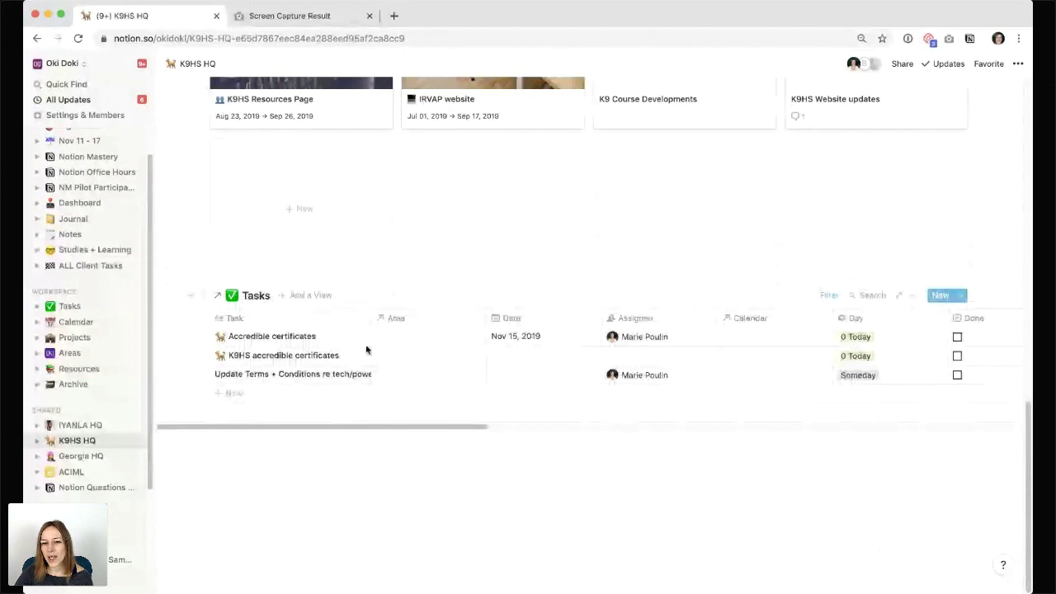
scroll(379, 366, "up", 1)
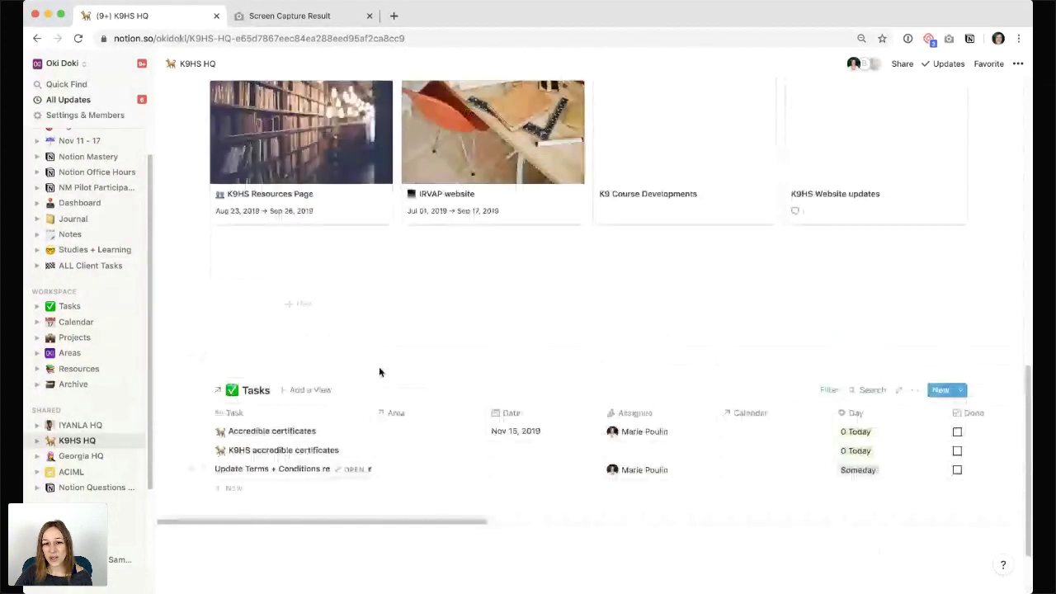
scroll(379, 372, "up", 10)
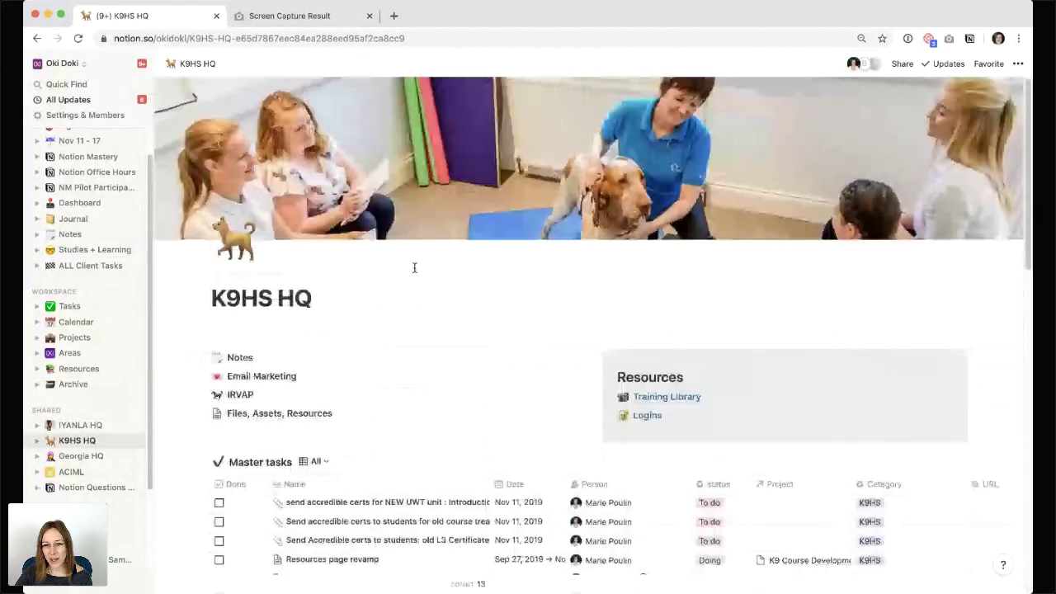
left_click(899, 64)
left_click(503, 333)
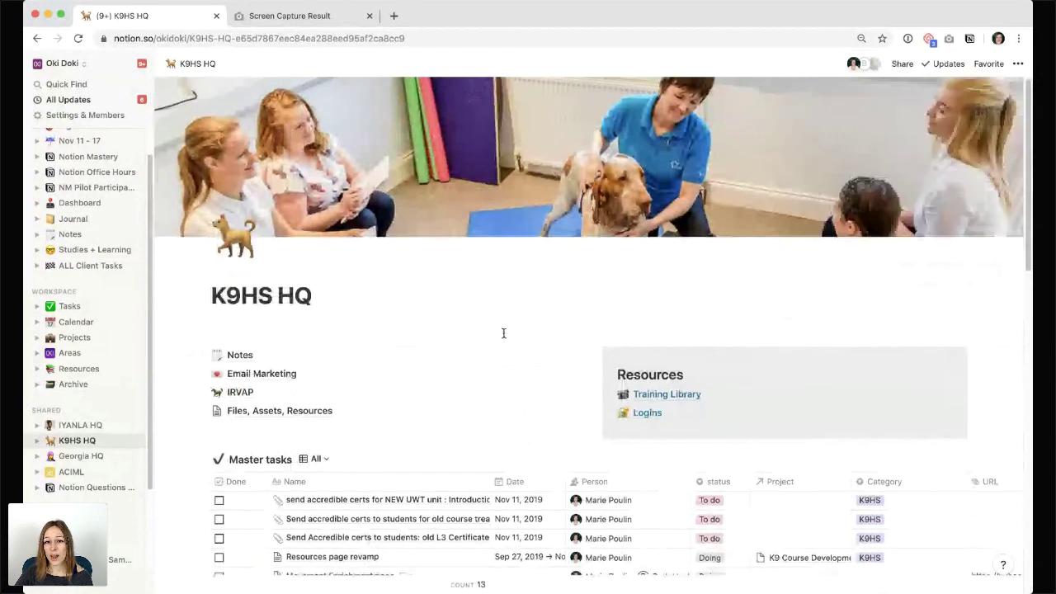
scroll(509, 314, "down", 5)
scroll(515, 290, "down", 6)
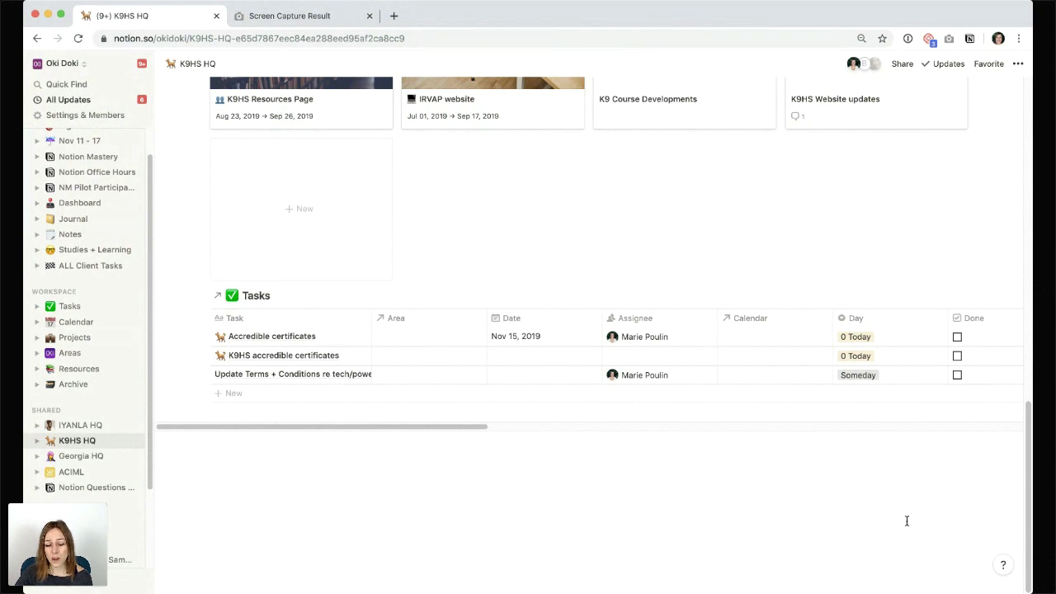
scroll(905, 520, "up", 1)
scroll(906, 521, "up", 15)
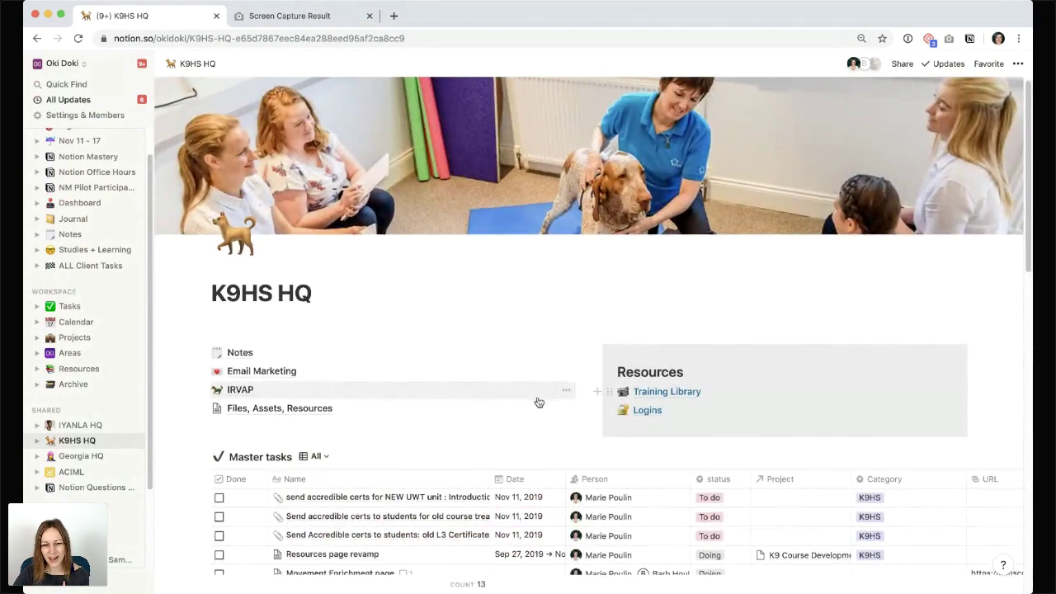
scroll(541, 402, "down", 1)
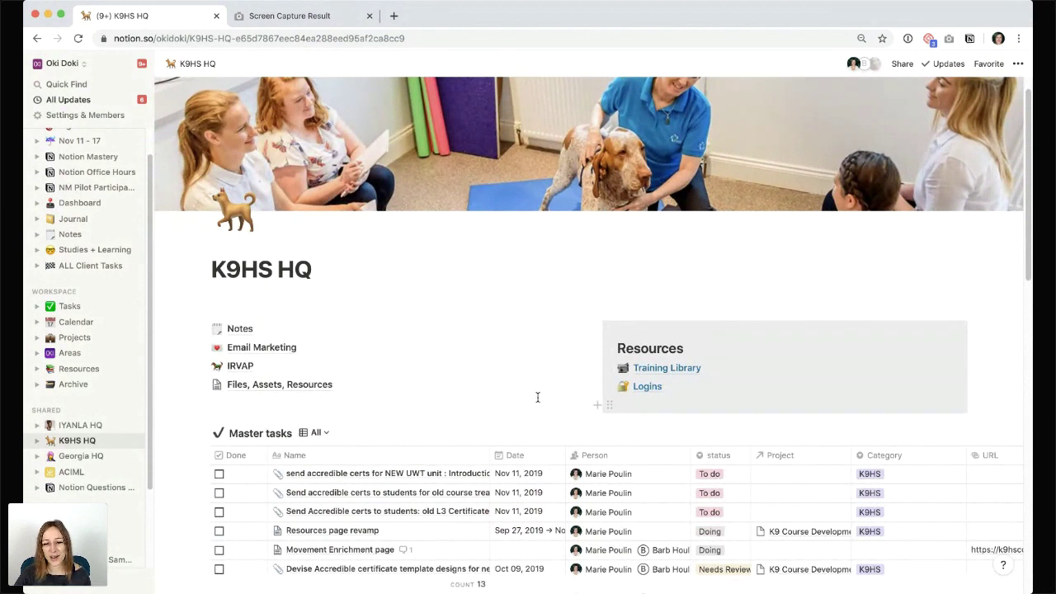
scroll(462, 417, "down", 1)
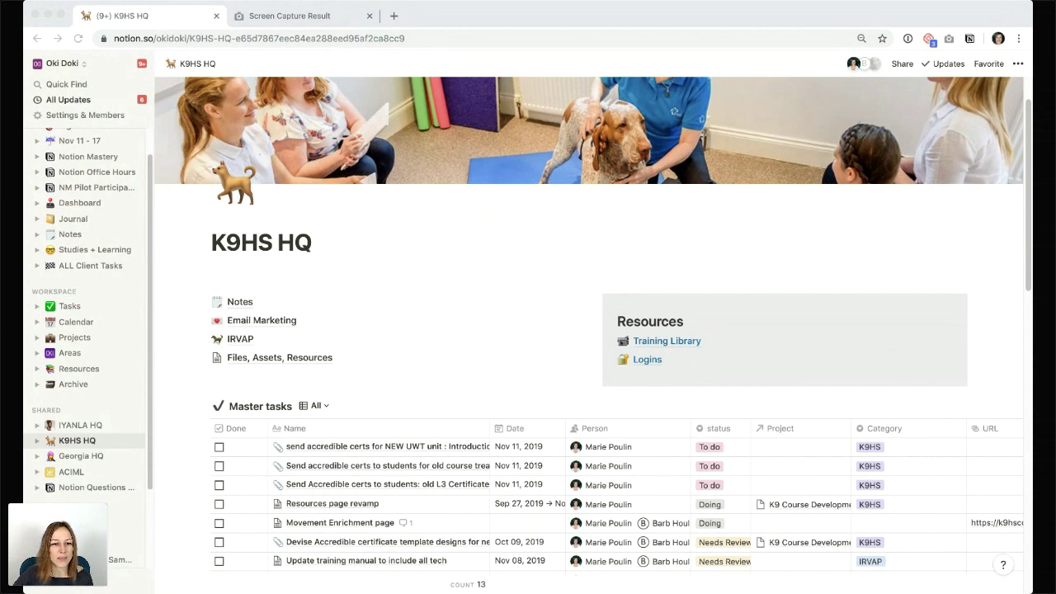
Open the Accredible certificates task from the linked Tasks table on K9HS HQ and view its sharing settings
left_click(63, 304)
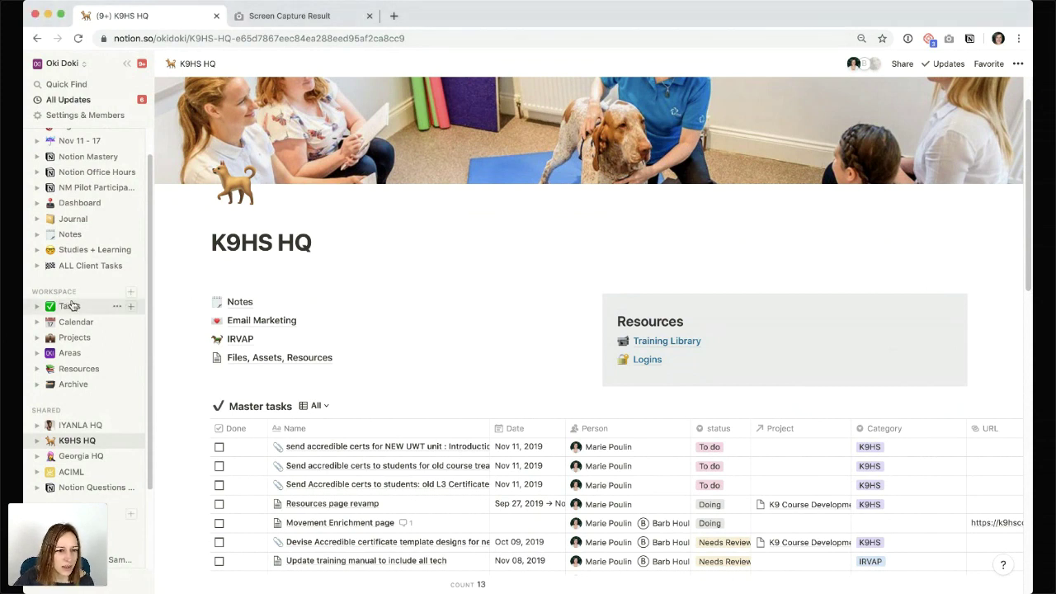
scroll(501, 376, "down", 10)
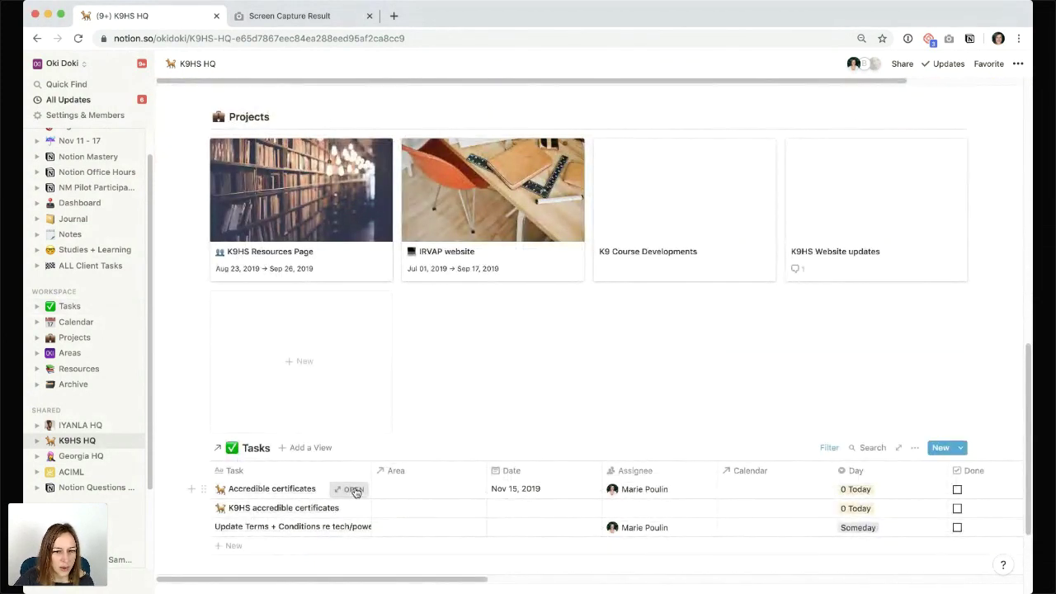
left_click(349, 491)
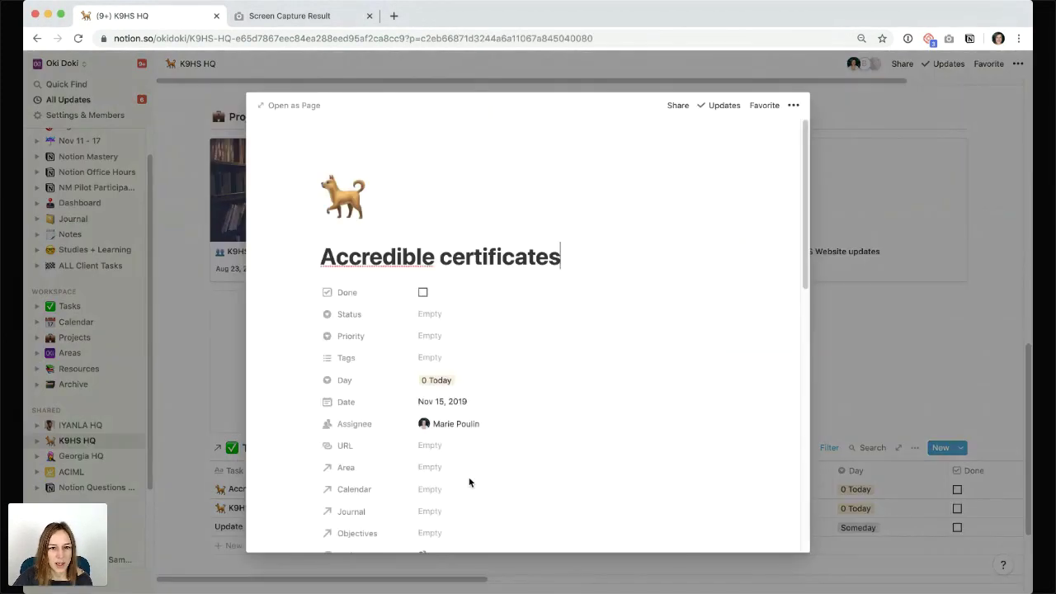
left_click(678, 107)
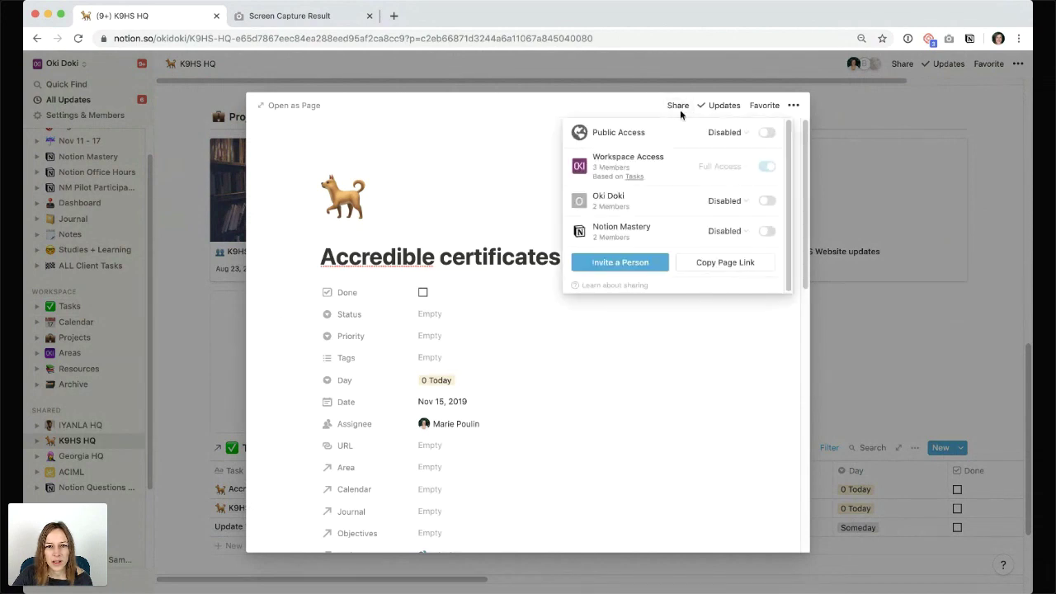
Enable public access for the Accredible certificates task without template duplication, then disable public access again and close the task
left_click(767, 135)
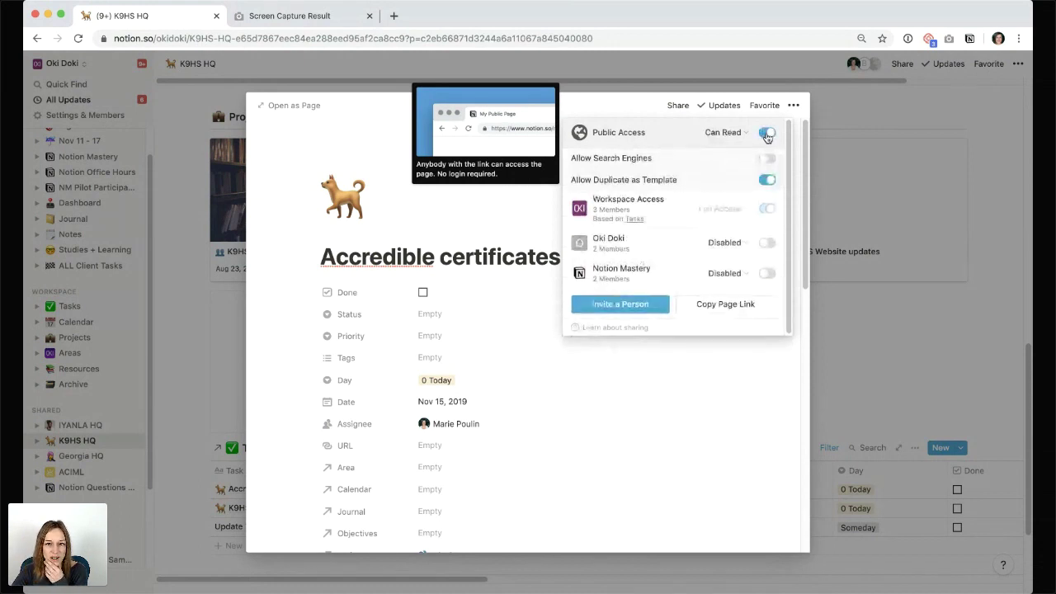
left_click(767, 179)
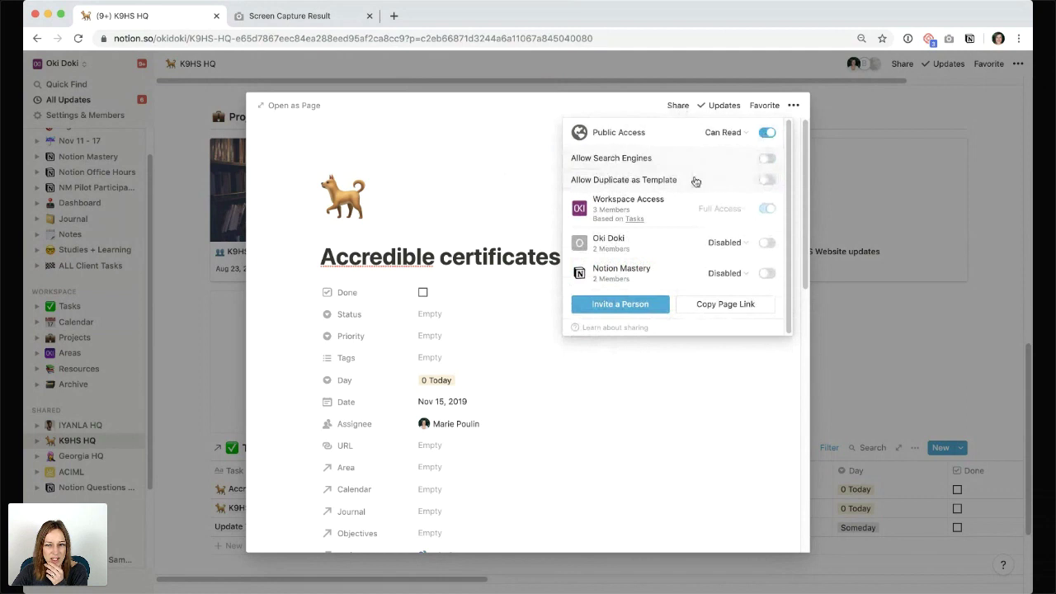
left_click(726, 304)
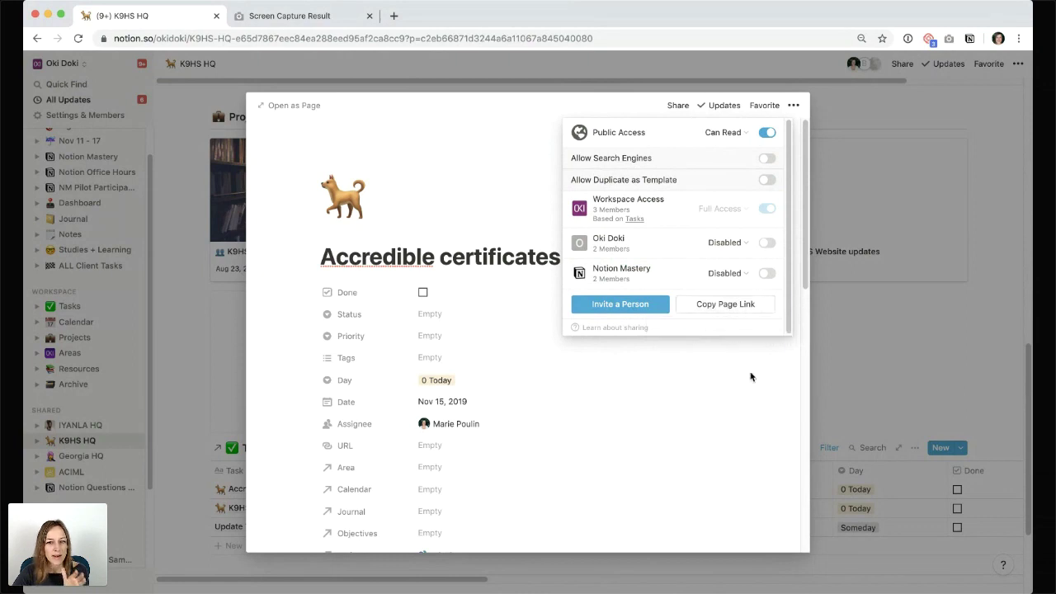
left_click(766, 133)
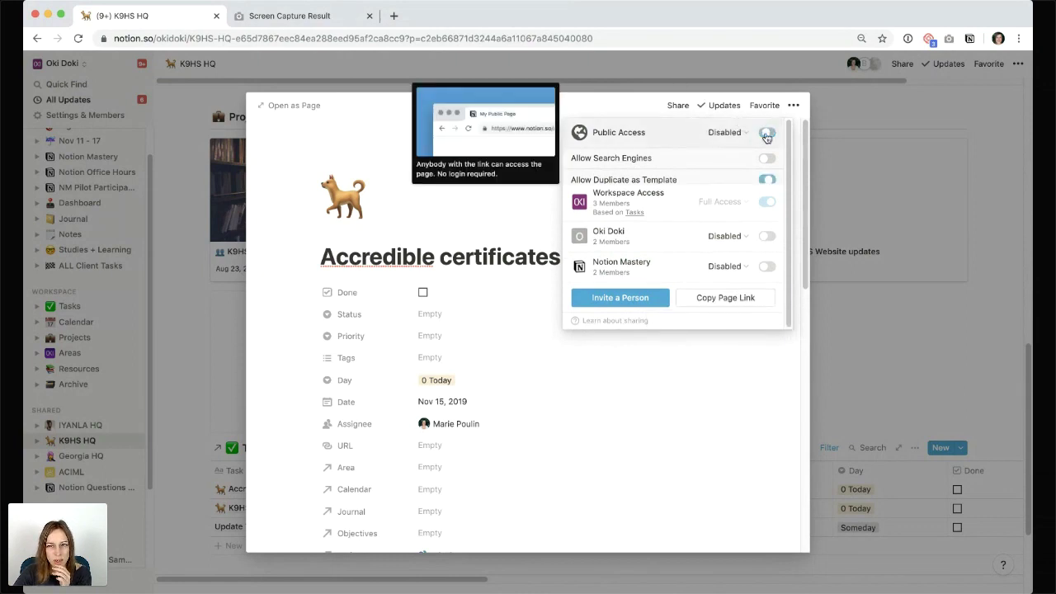
left_click(813, 153)
left_click(218, 345)
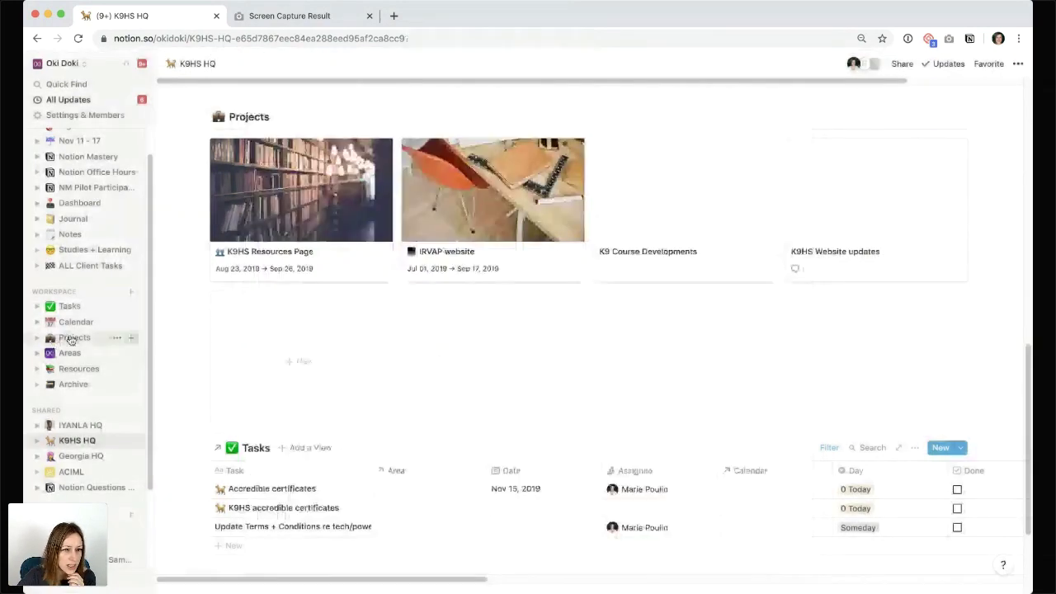
Go to the Projects board, view the Productized Offers project's properties, and open it as a full page
left_click(68, 337)
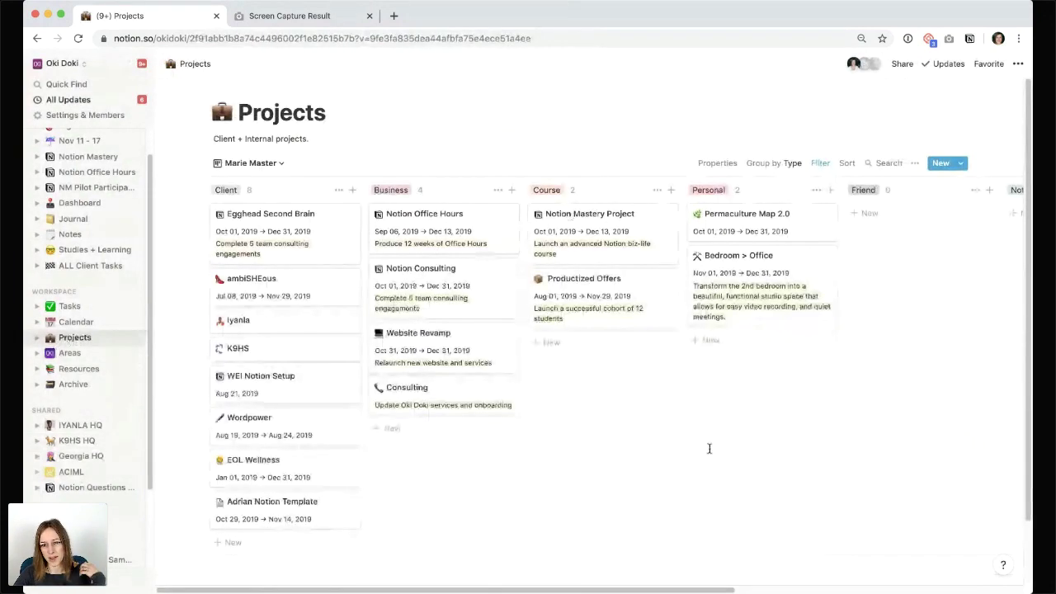
left_click(625, 282)
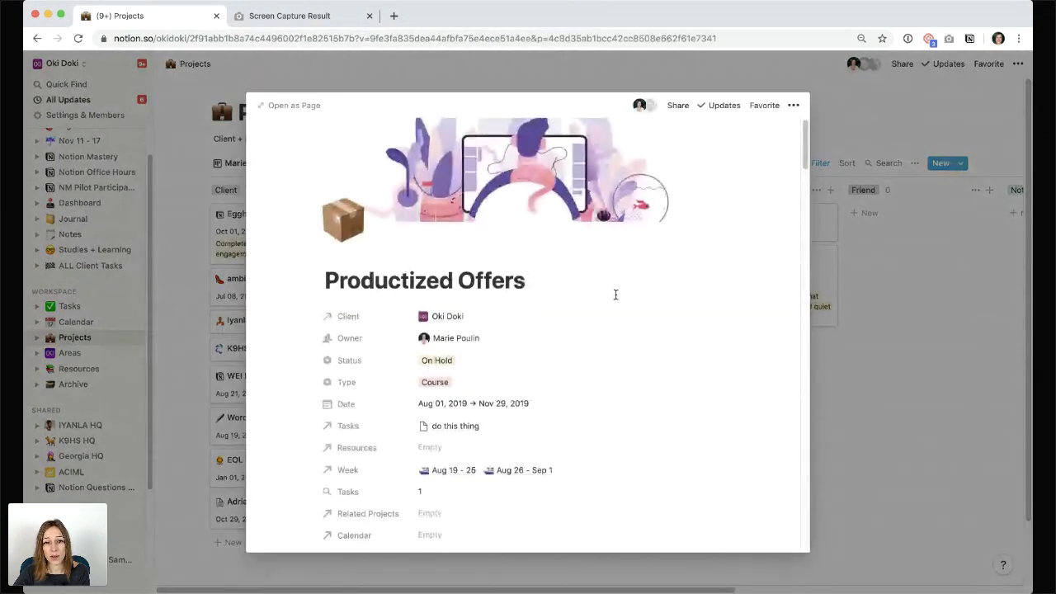
scroll(615, 297, "down", 5)
left_click(315, 107)
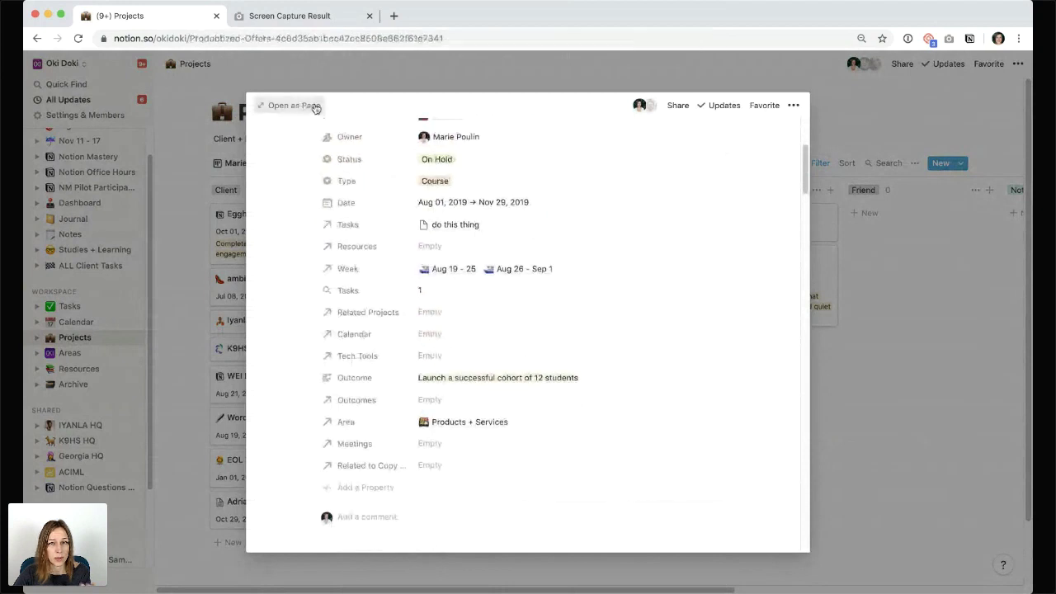
Review who has access to the Productized Offers page and close its sharing settings
left_click(902, 64)
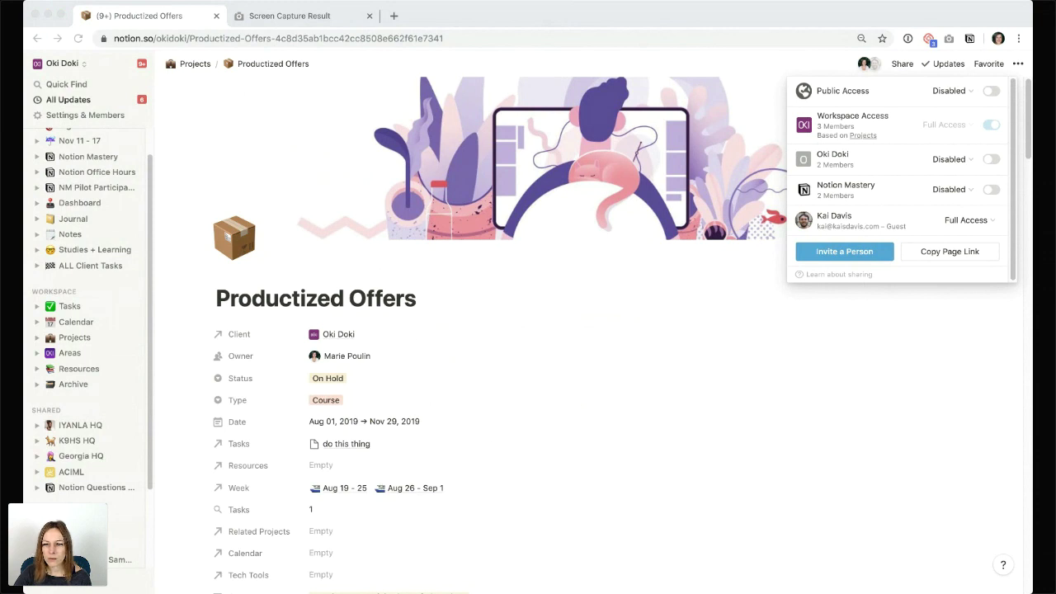
left_click(926, 549)
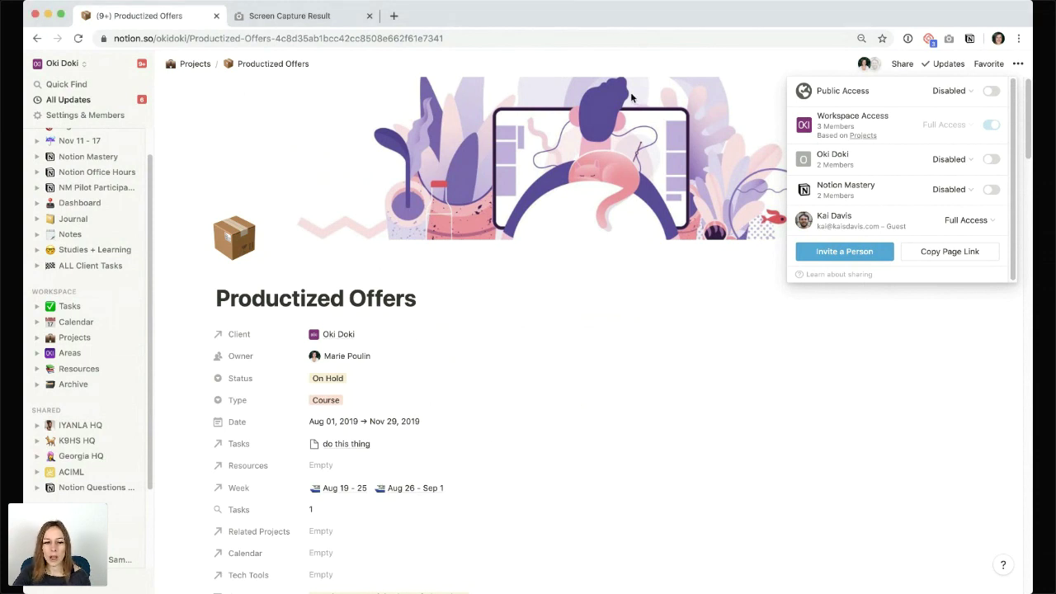
left_click(702, 306)
Look through the Productized Offers page, comparing its own Tasks table with the linked Tasks database near the end
scroll(703, 309, "down", 5)
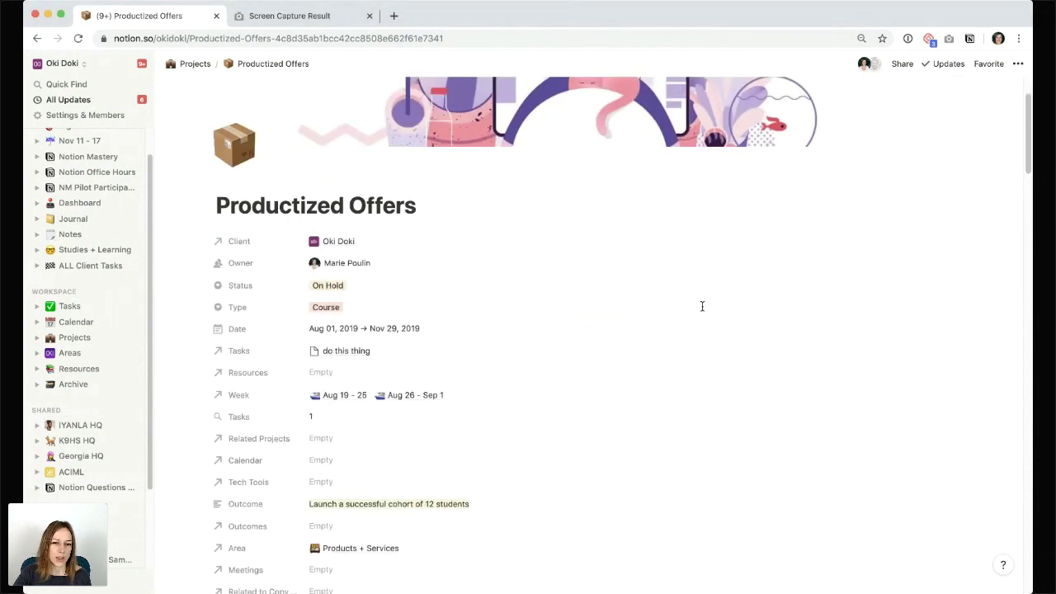
scroll(363, 286, "down", 2)
scroll(264, 392, "down", 10)
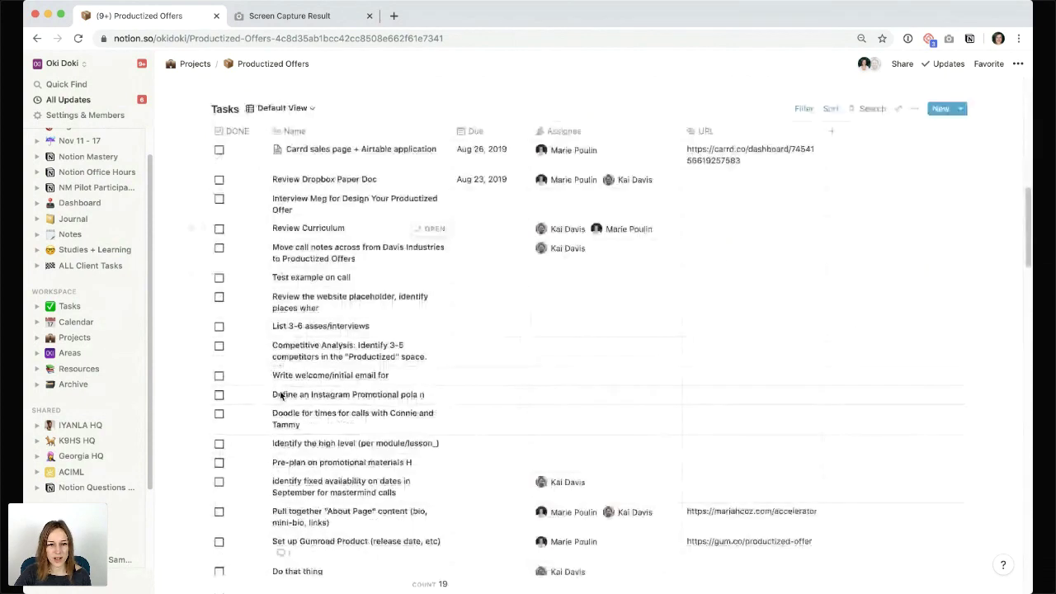
scroll(281, 388, "up", 15)
scroll(282, 386, "down", 10)
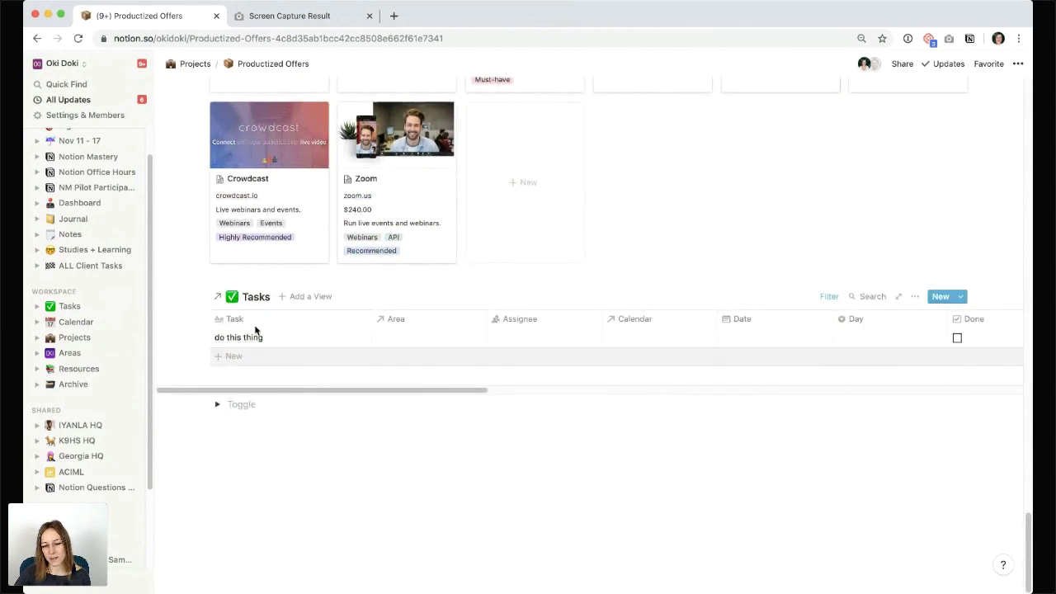
Open the "do this thing" task from the linked Tasks table, check its sharing settings, and close it
scroll(558, 380, "up", 1)
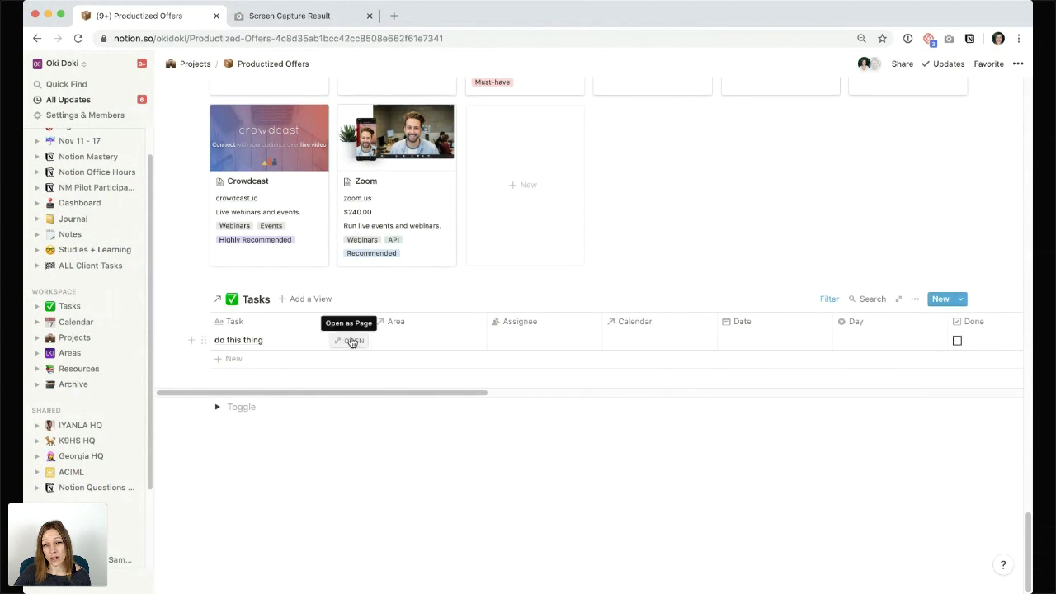
left_click(350, 340)
left_click(678, 106)
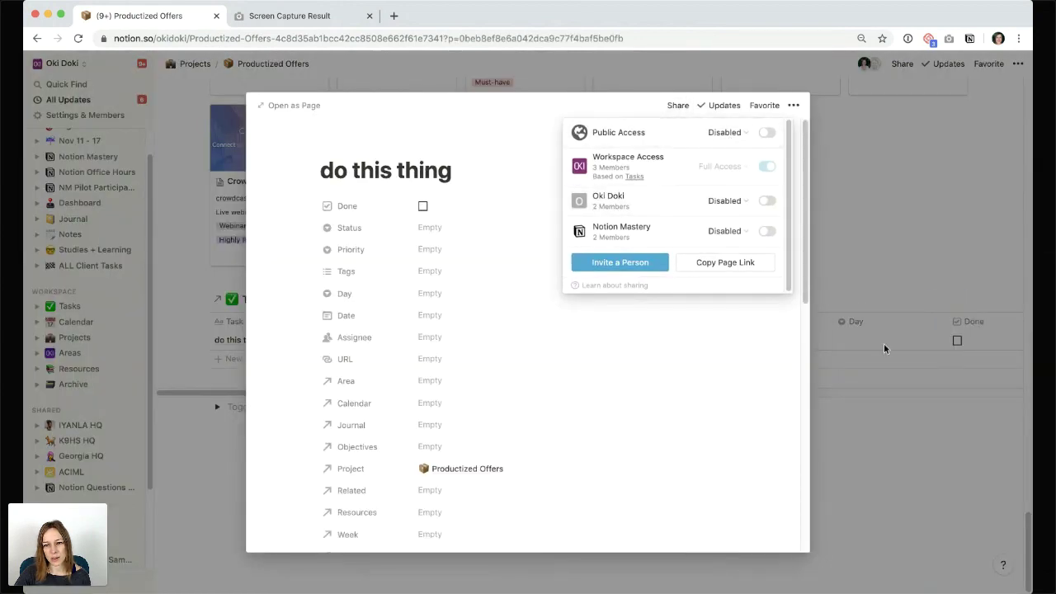
left_click(906, 477)
left_click(855, 97)
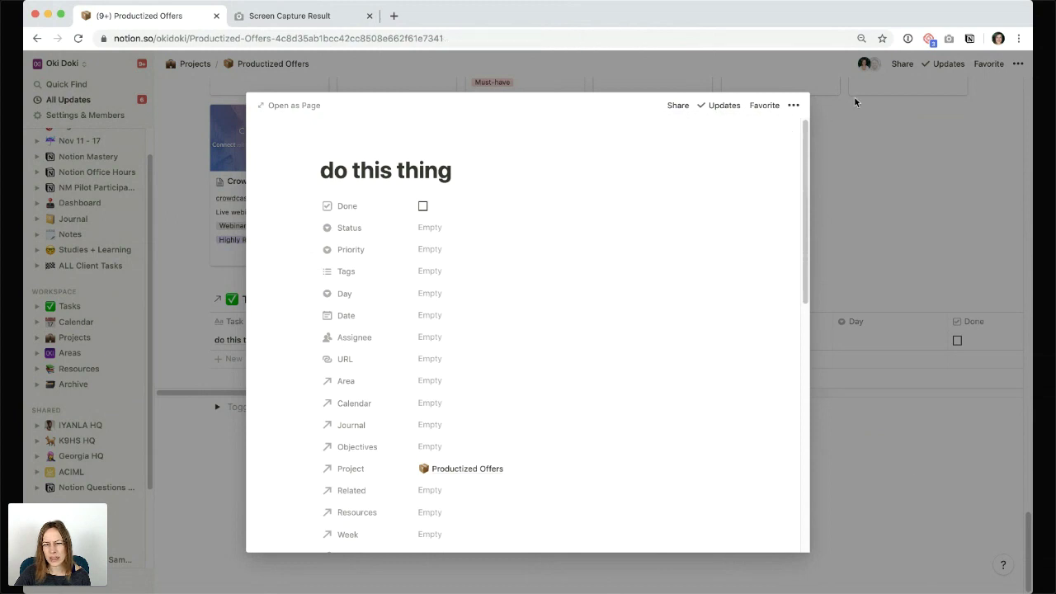
Examine the Productized Offers page's relation properties and its embedded Tasks table
scroll(846, 234, "up", 20)
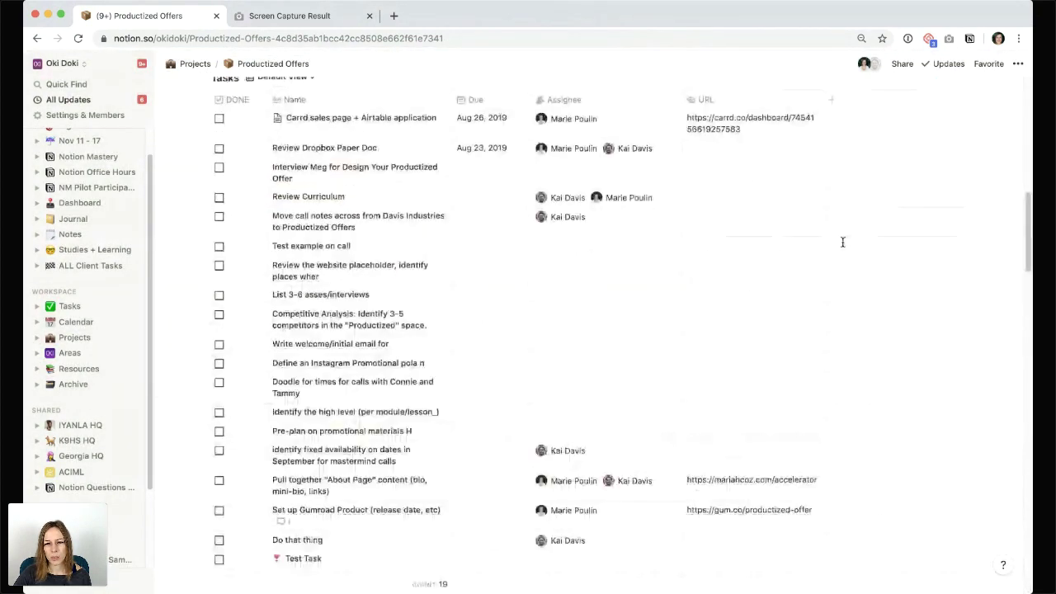
scroll(842, 242, "up", 4)
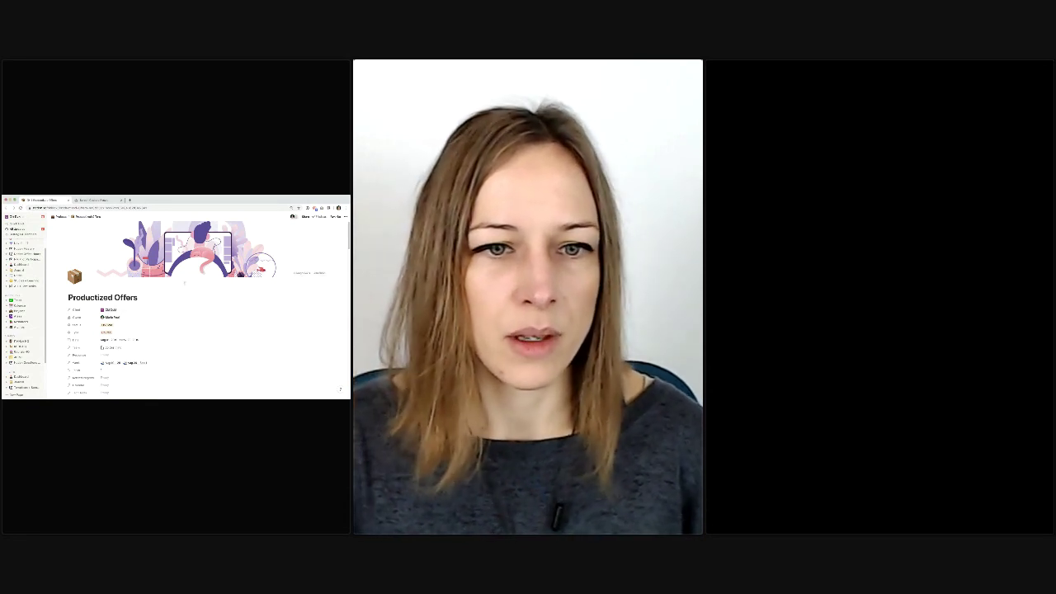
scroll(184, 283, "down", 5)
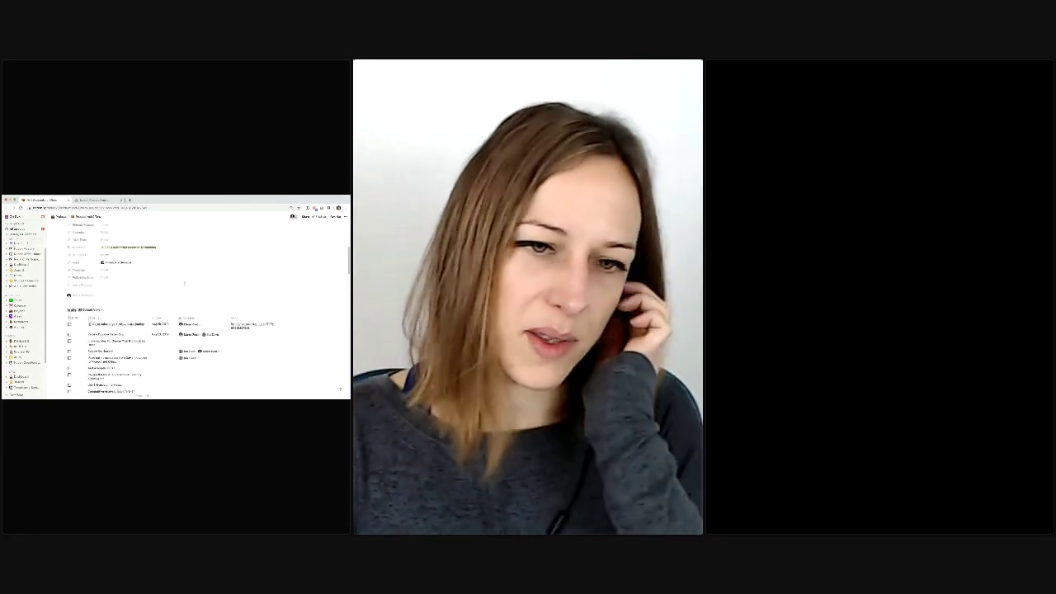
scroll(184, 283, "down", 1)
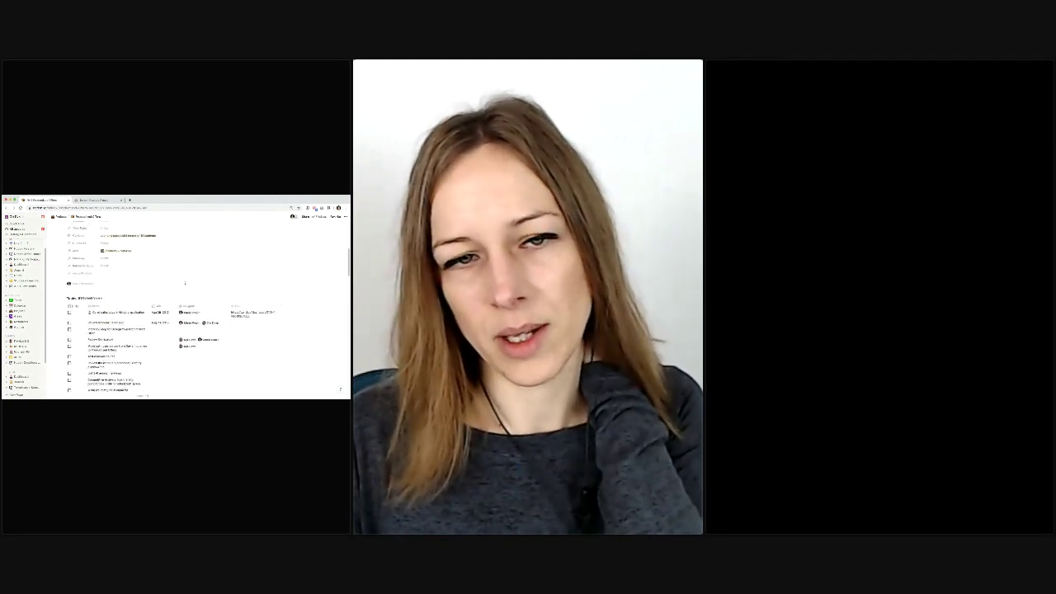
scroll(185, 283, "up", 3)
scroll(180, 273, "up", 5)
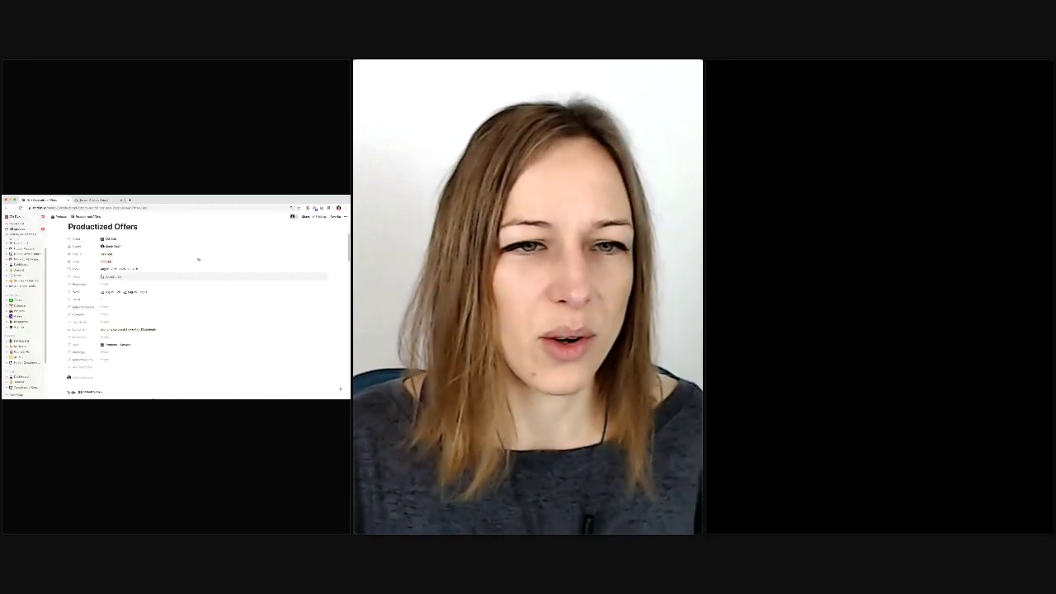
scroll(113, 289, "down", 5)
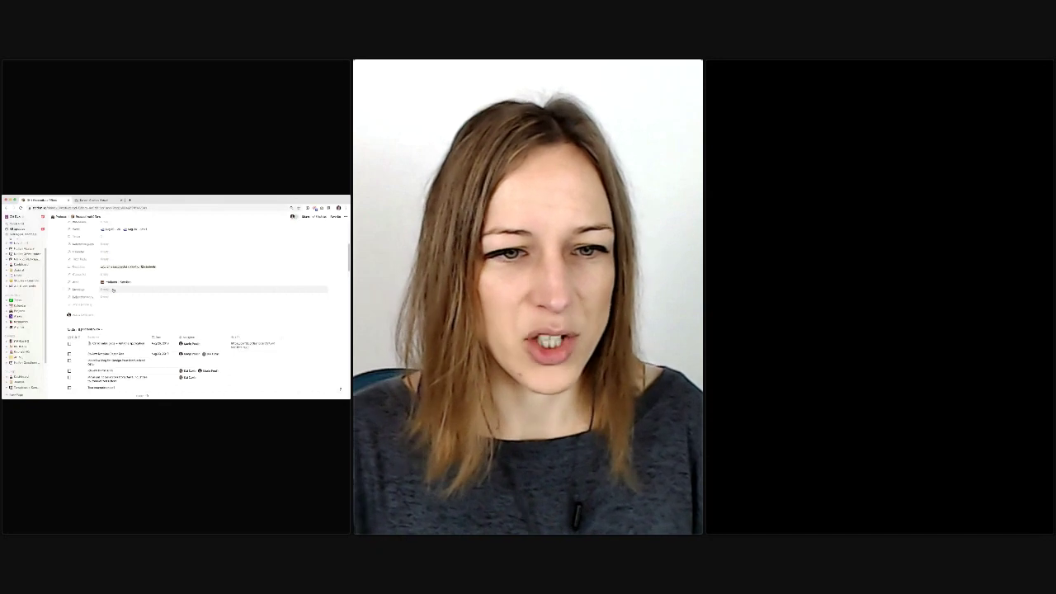
scroll(113, 289, "up", 5)
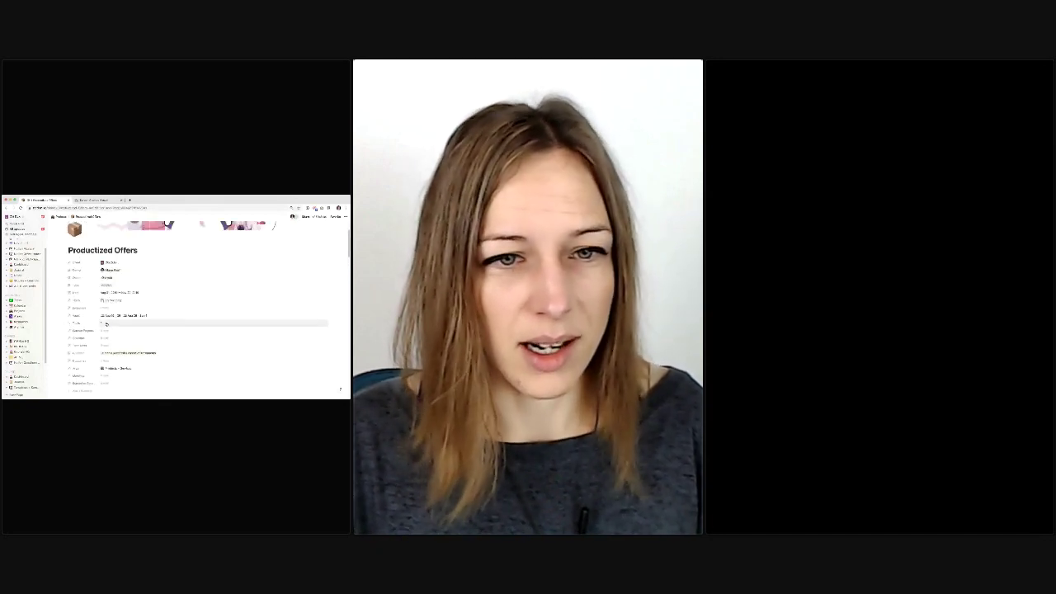
Read down the Productized Offers page from its properties through the tasks listed in its Tasks table
scroll(105, 324, "down", 2)
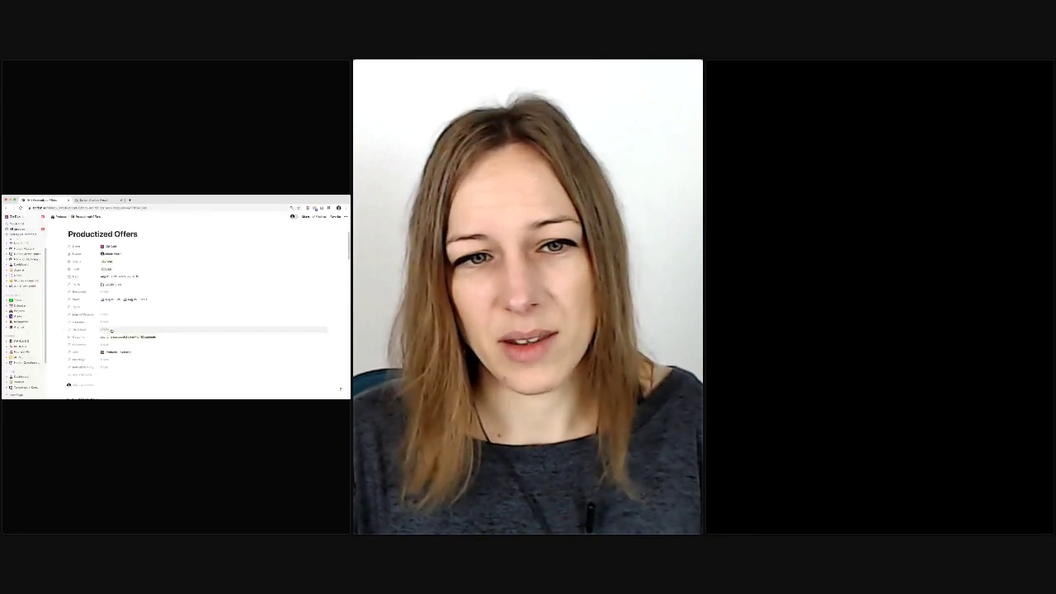
scroll(112, 330, "down", 1)
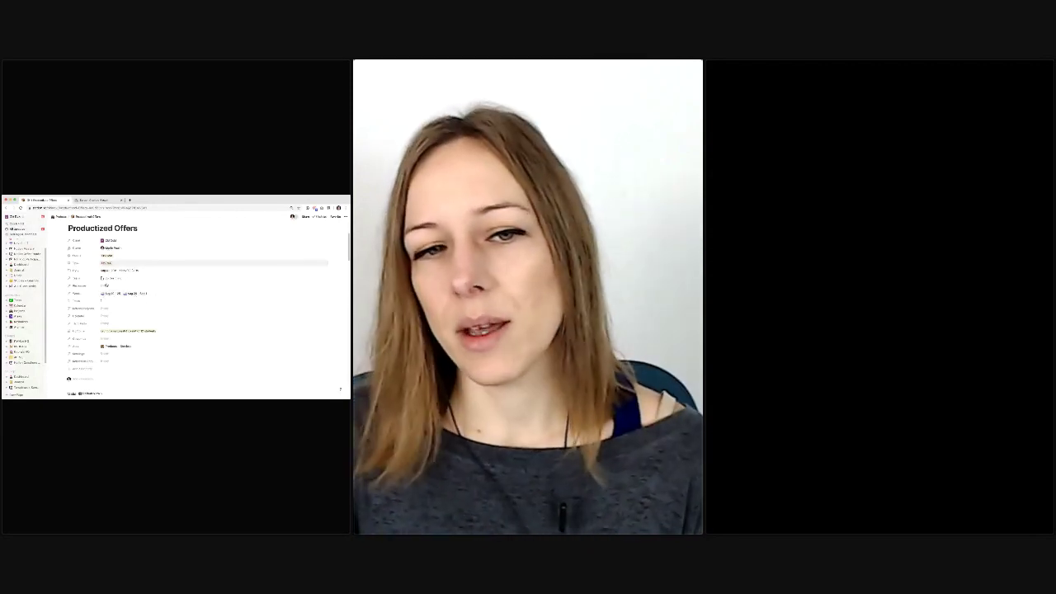
scroll(131, 322, "down", 3)
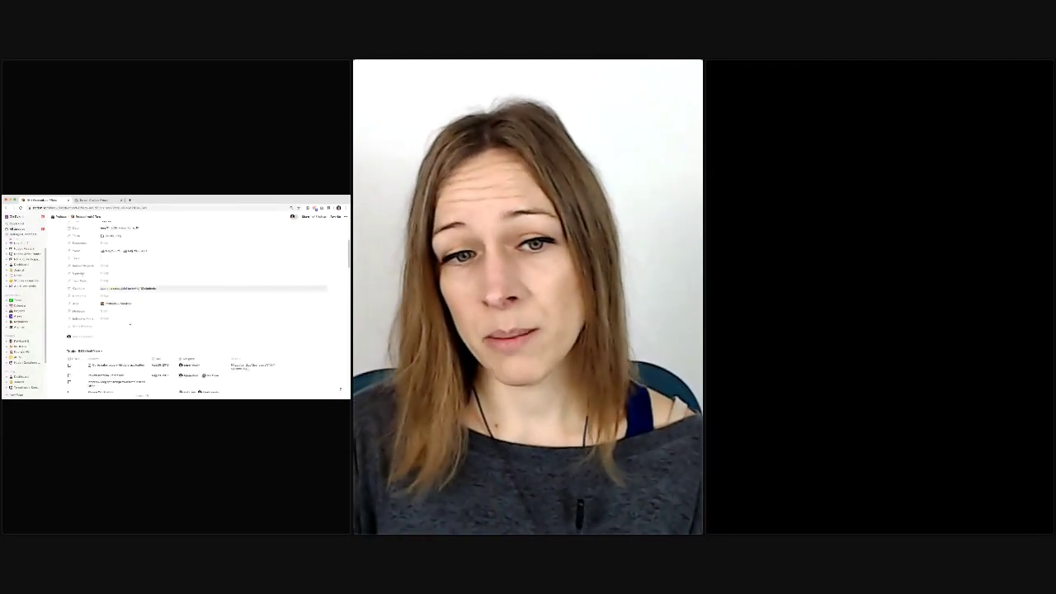
scroll(130, 325, "down", 5)
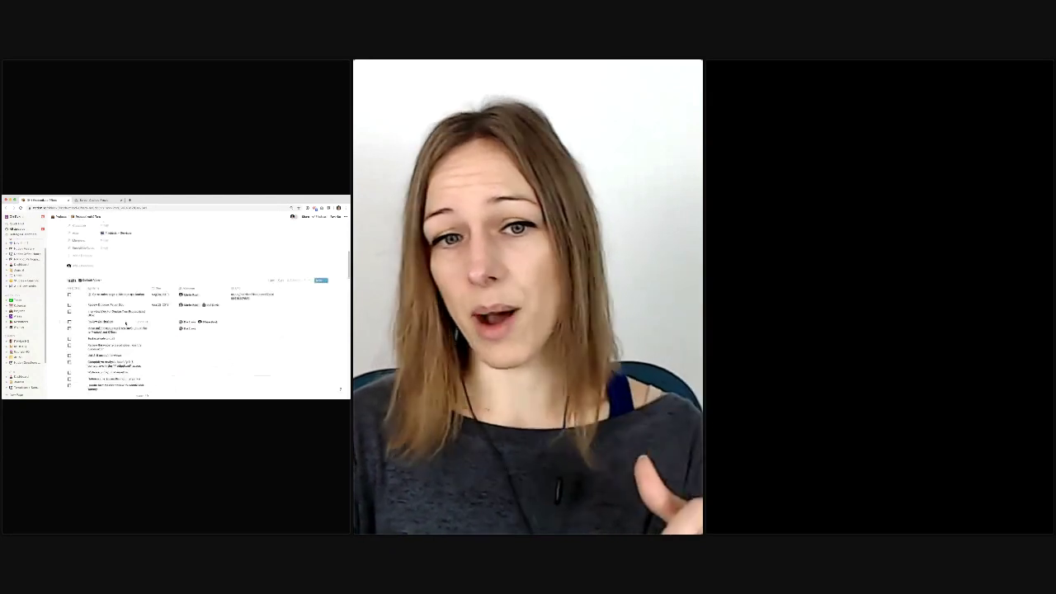
scroll(127, 324, "down", 3)
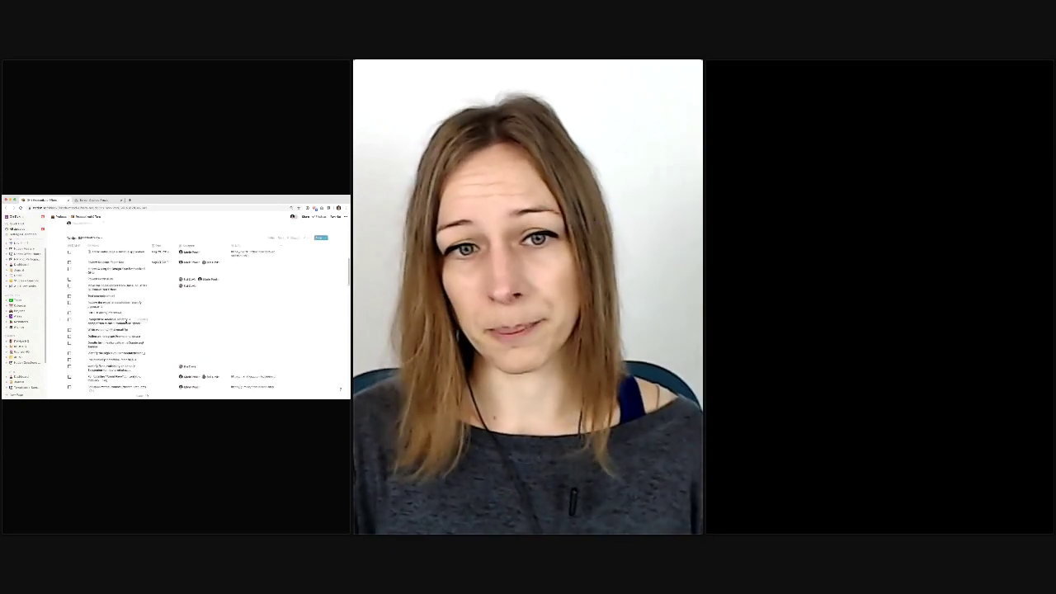
scroll(128, 322, "up", 3)
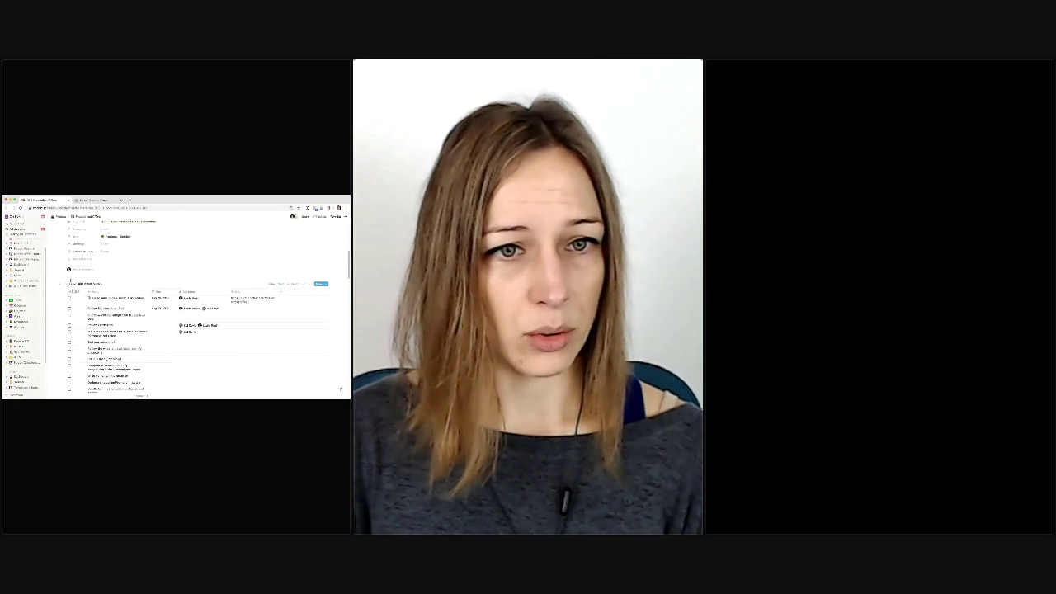
scroll(144, 348, "up", 5)
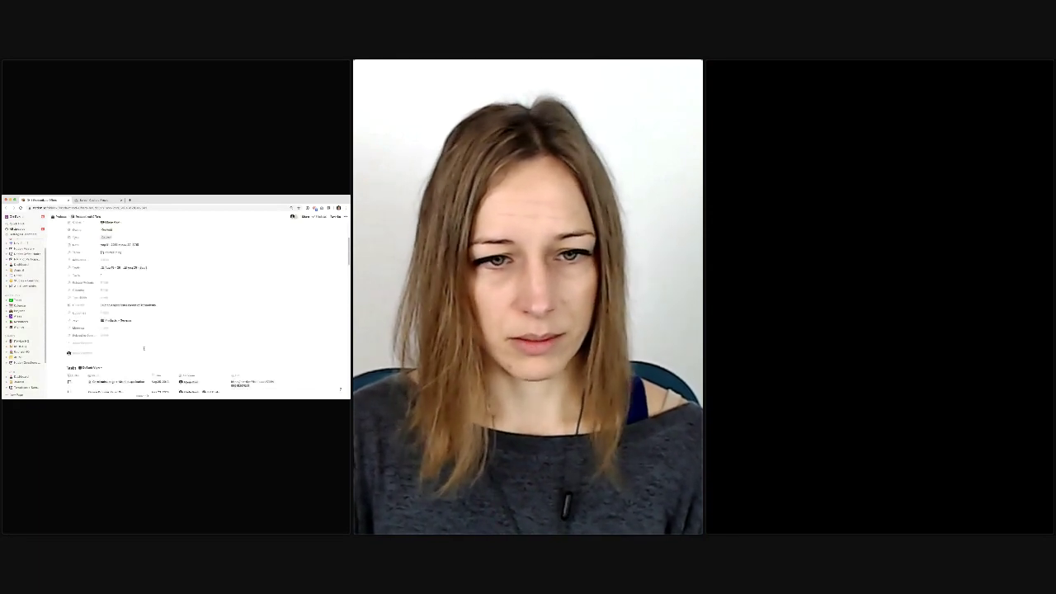
scroll(144, 348, "down", 10)
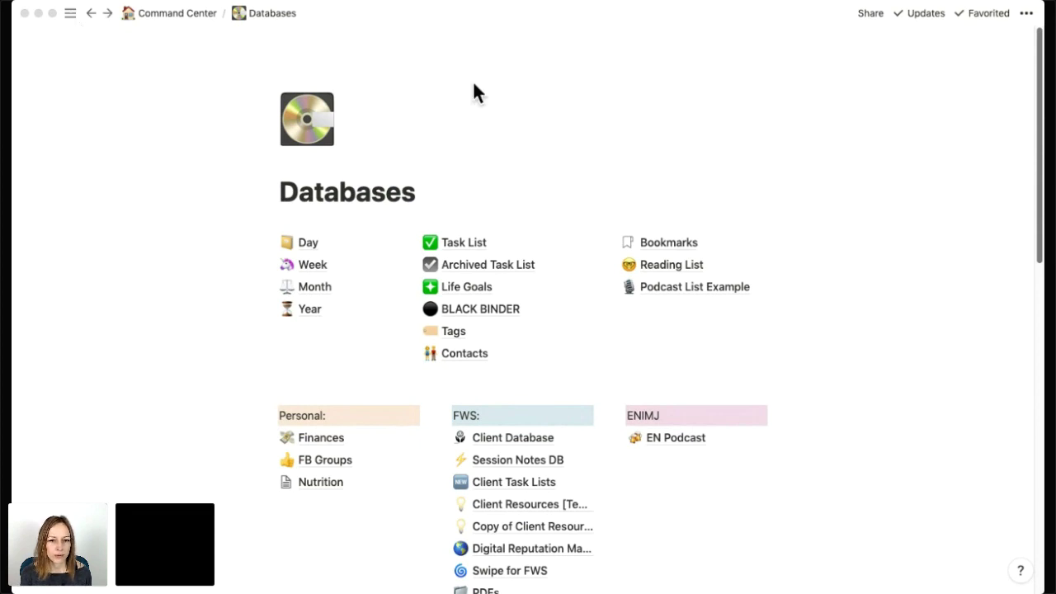
Open the Nov 10 - 16 week page and review its relation properties, daily toggles and Quick Add list
mouse_move(71, 14)
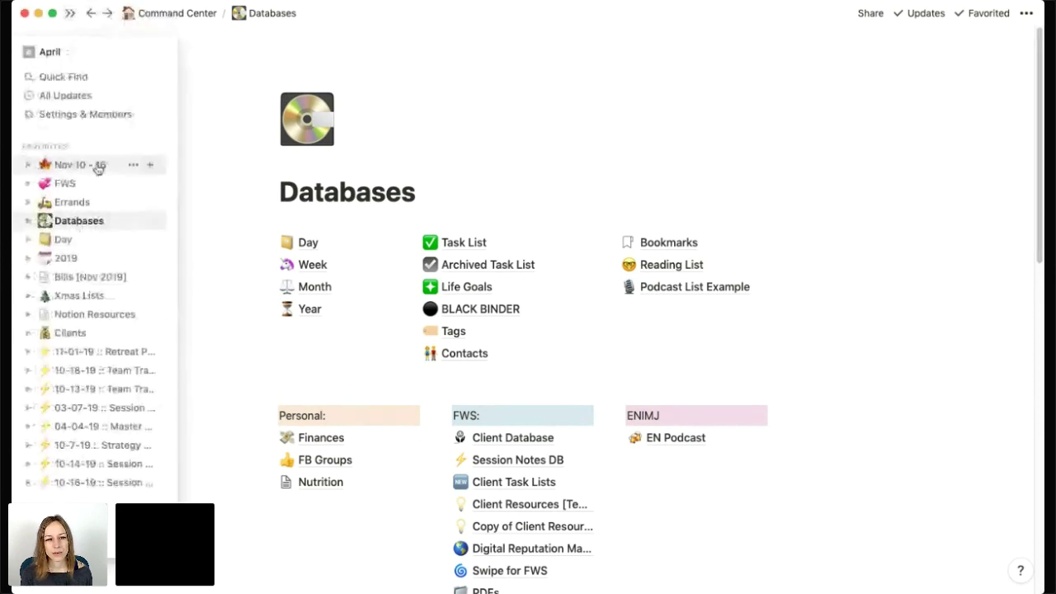
left_click(97, 167)
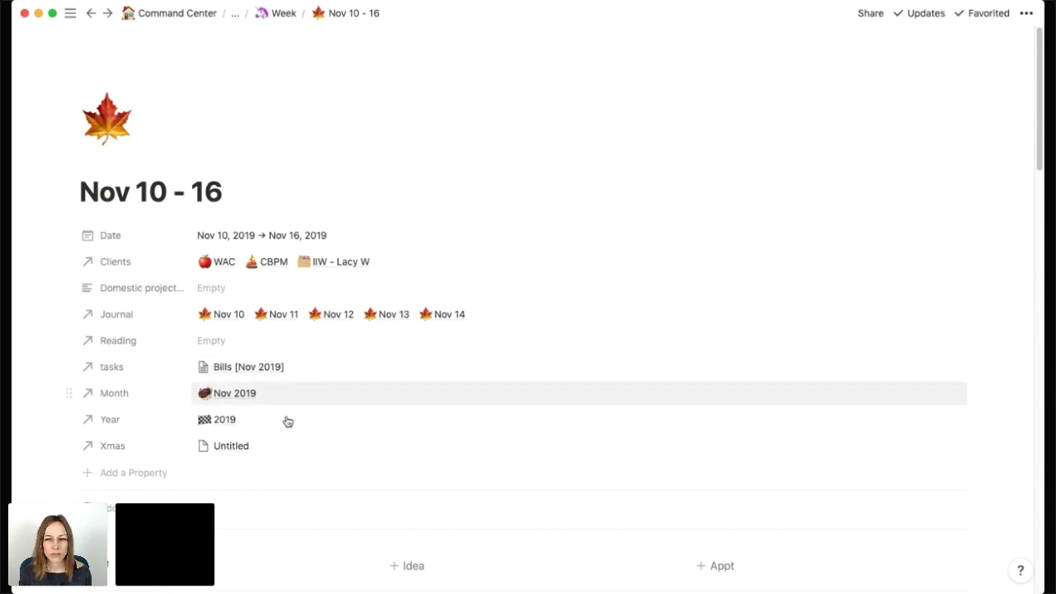
scroll(284, 413, "down", 3)
scroll(286, 416, "down", 4)
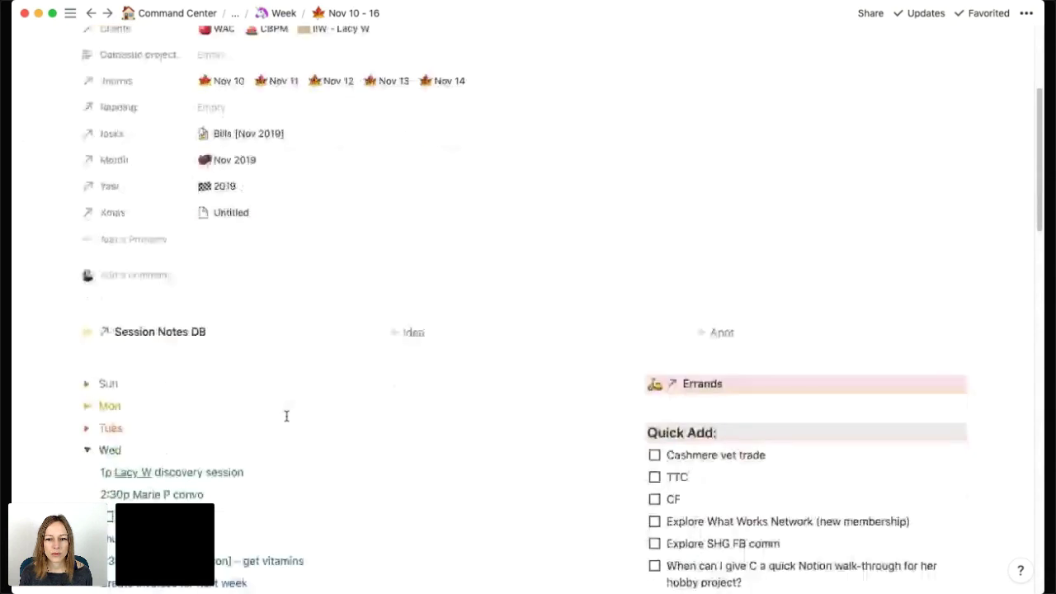
scroll(287, 415, "down", 1)
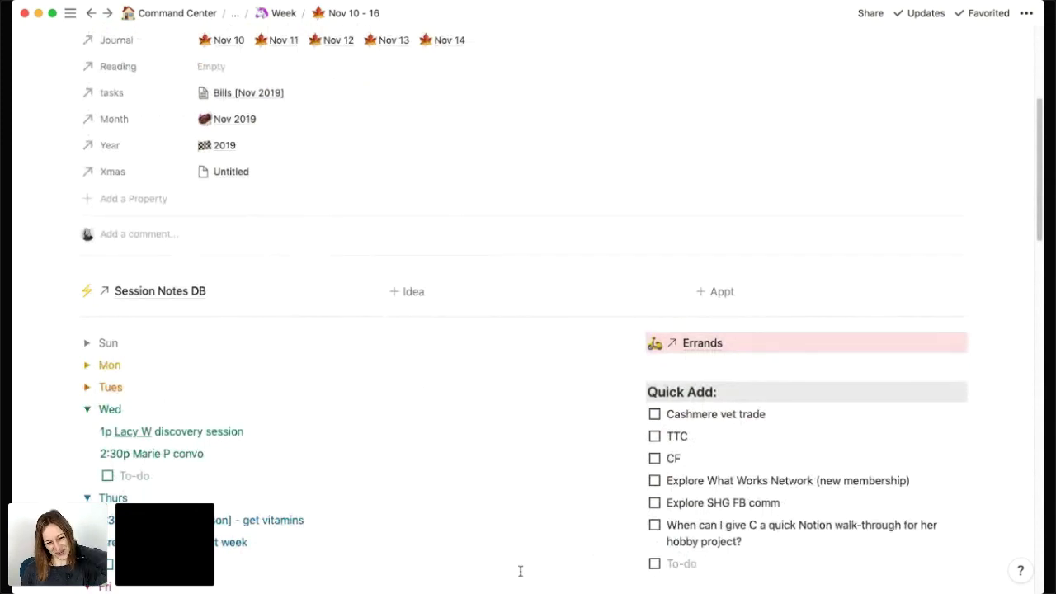
scroll(520, 571, "down", 1)
scroll(520, 571, "up", 8)
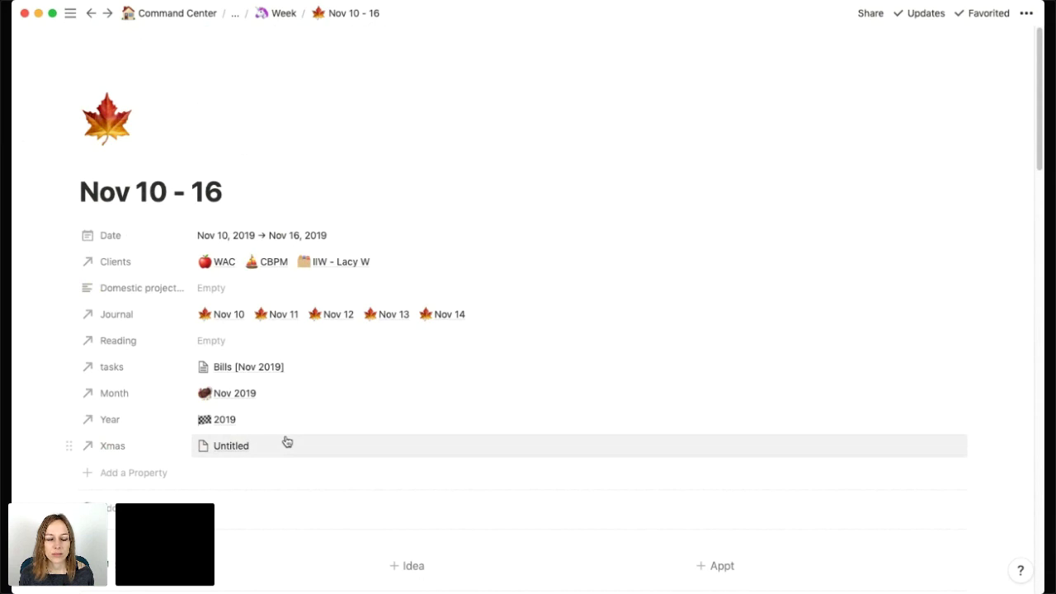
scroll(286, 440, "down", 5)
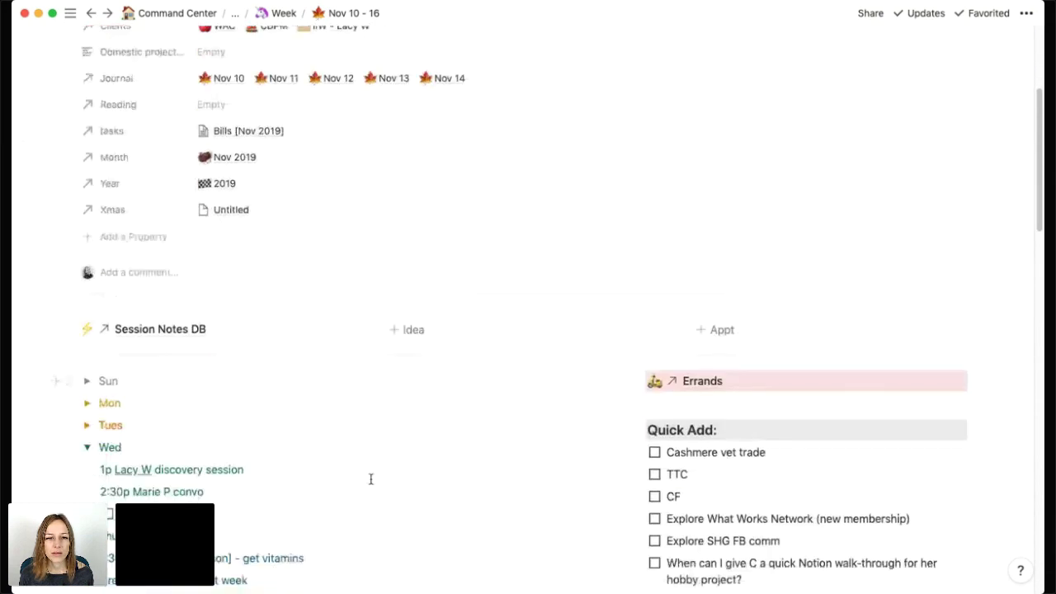
scroll(455, 400, "up", 5)
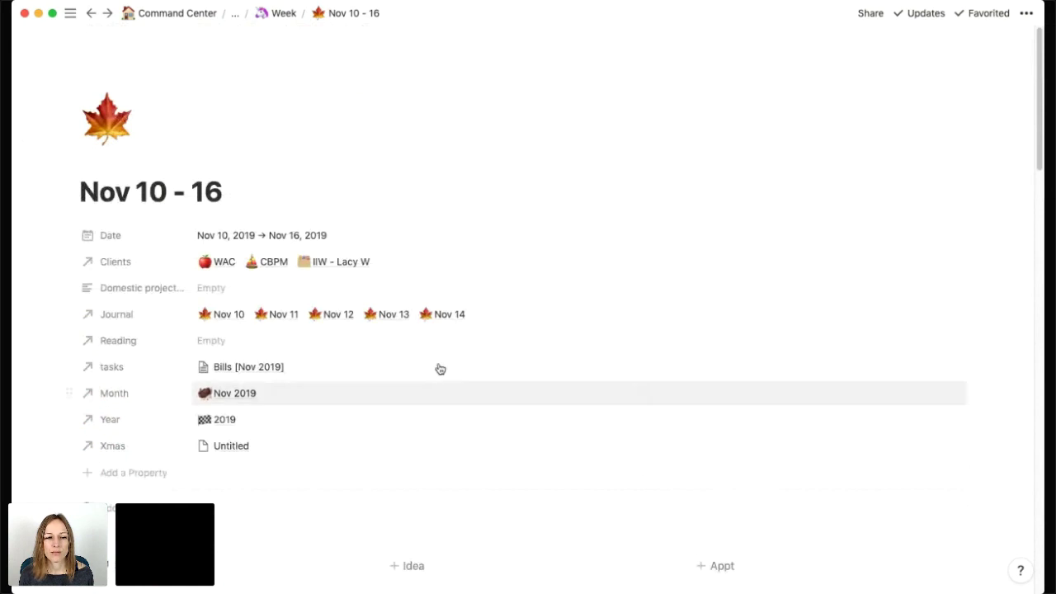
Go to the Command Center, open its Databases page, and look over the grouped database links and Clients board
left_click(173, 18)
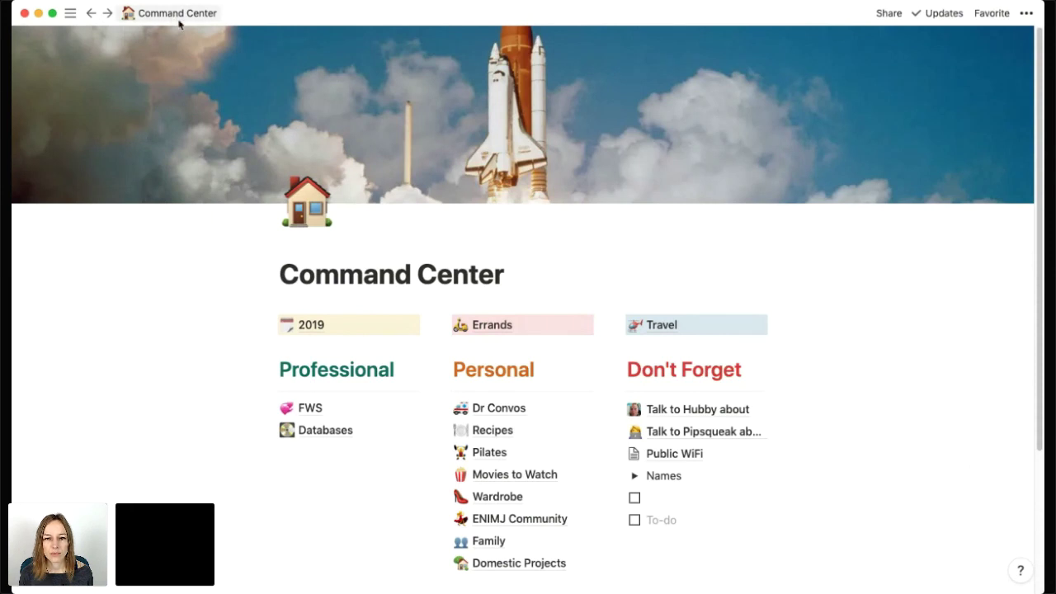
mouse_move(74, 17)
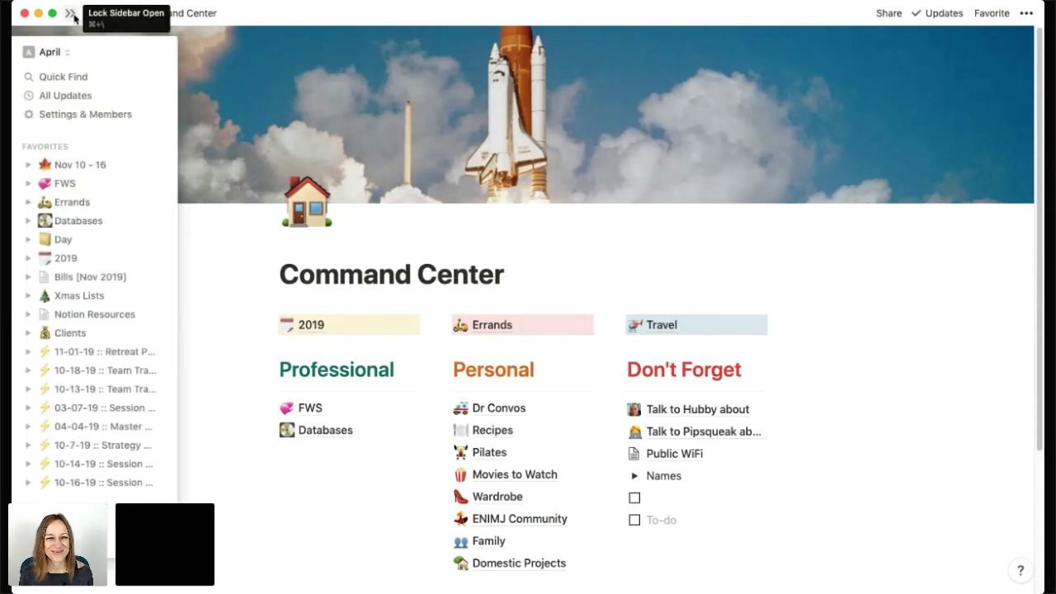
left_click(326, 430)
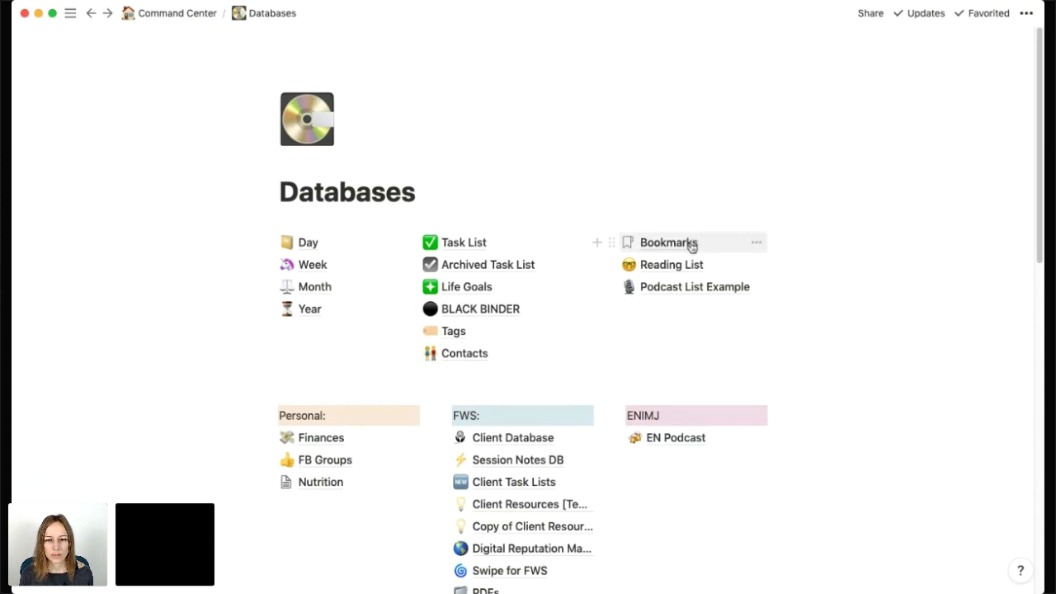
scroll(592, 322, "down", 1)
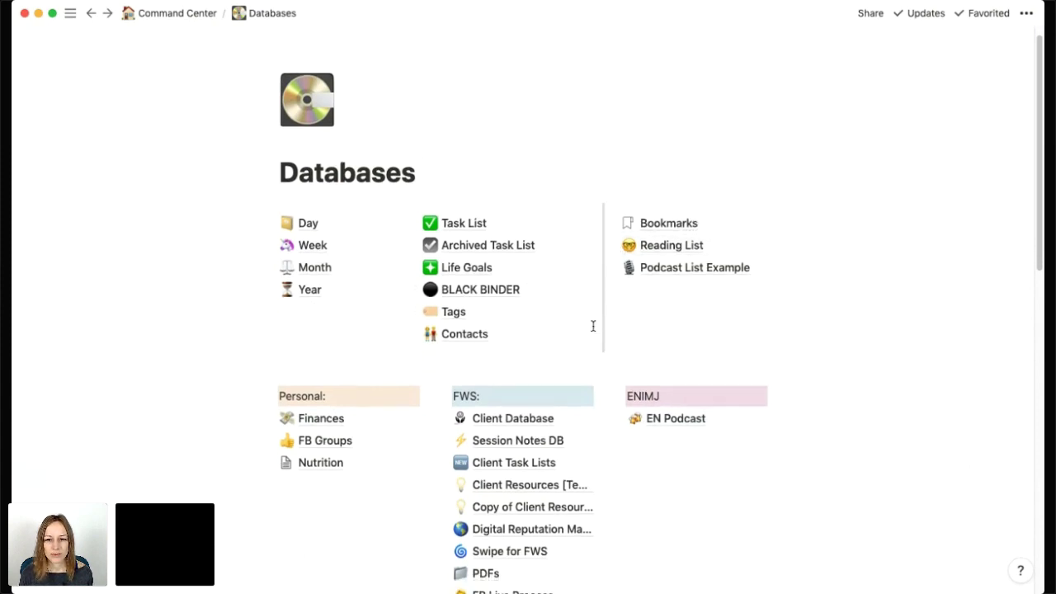
scroll(592, 326, "down", 5)
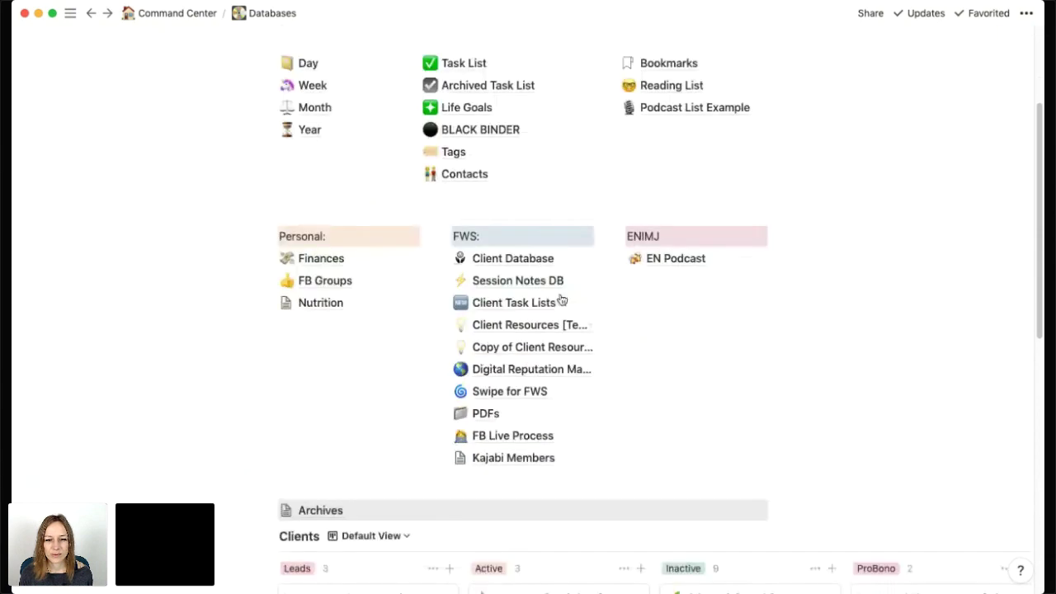
scroll(562, 301, "down", 2)
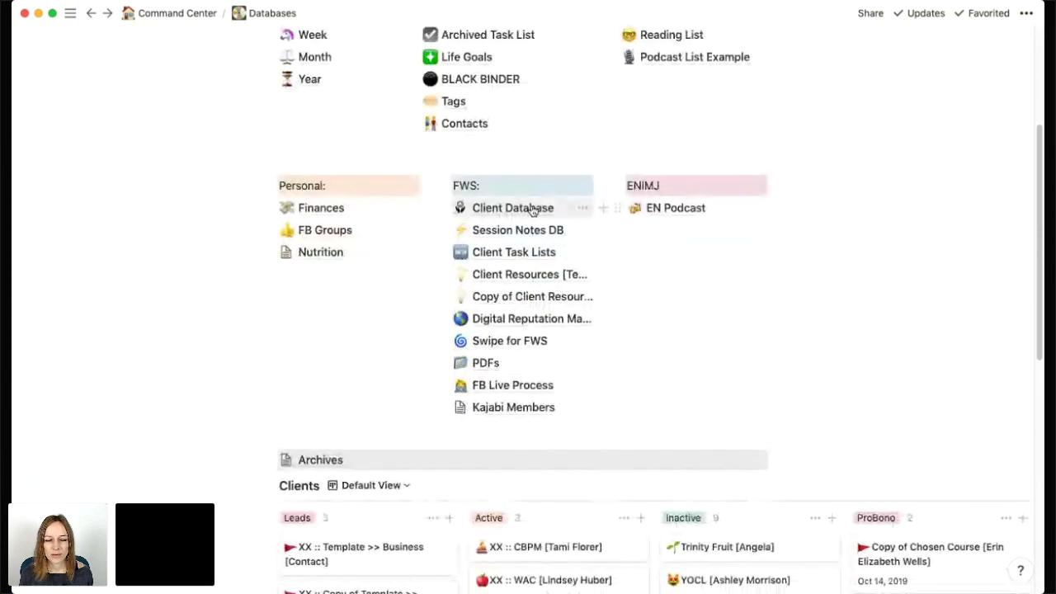
scroll(510, 212, "up", 3)
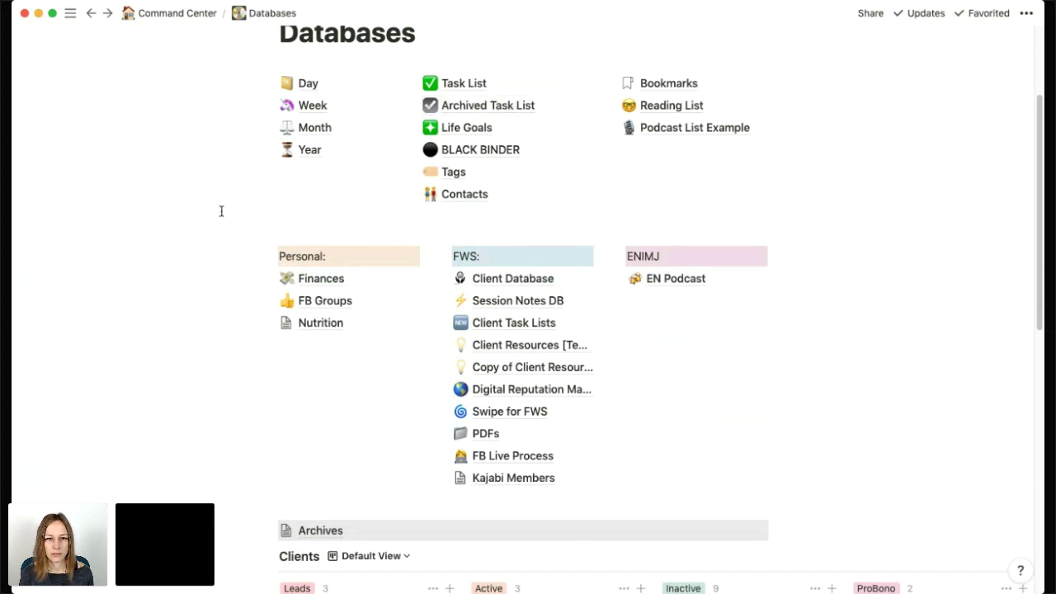
scroll(221, 212, "up", 3)
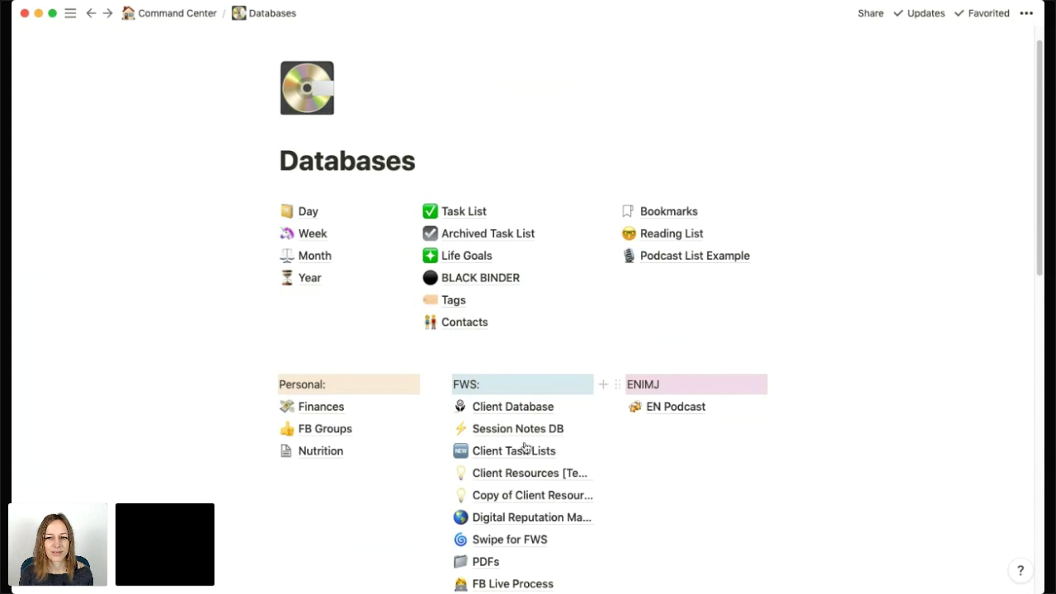
scroll(399, 487, "down", 1)
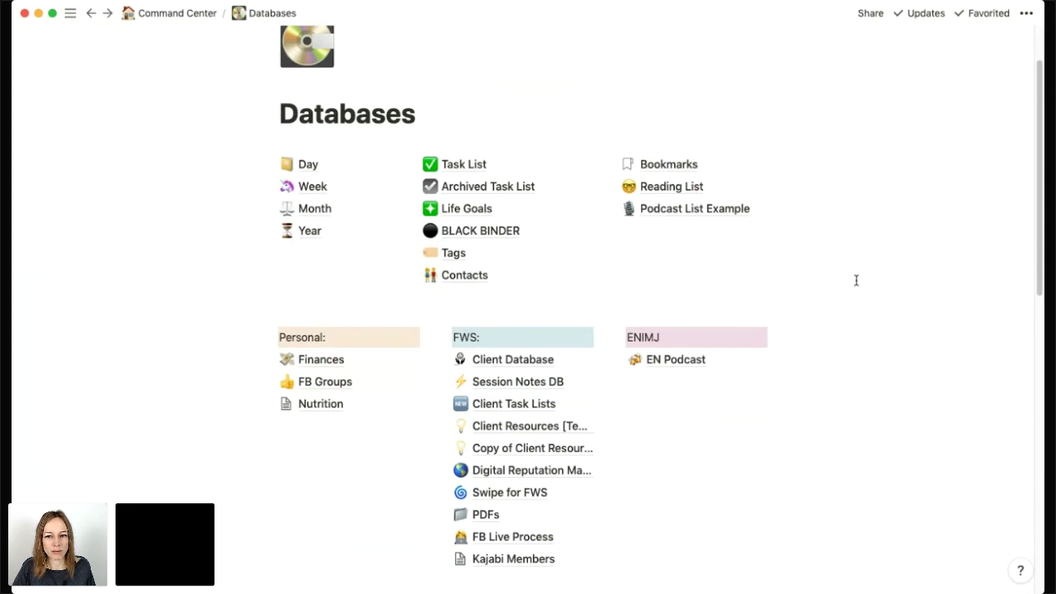
Open the Xmas Lists page and examine the linked Gifts table in the 2019 Master Xmas Gift List view
mouse_move(81, 45)
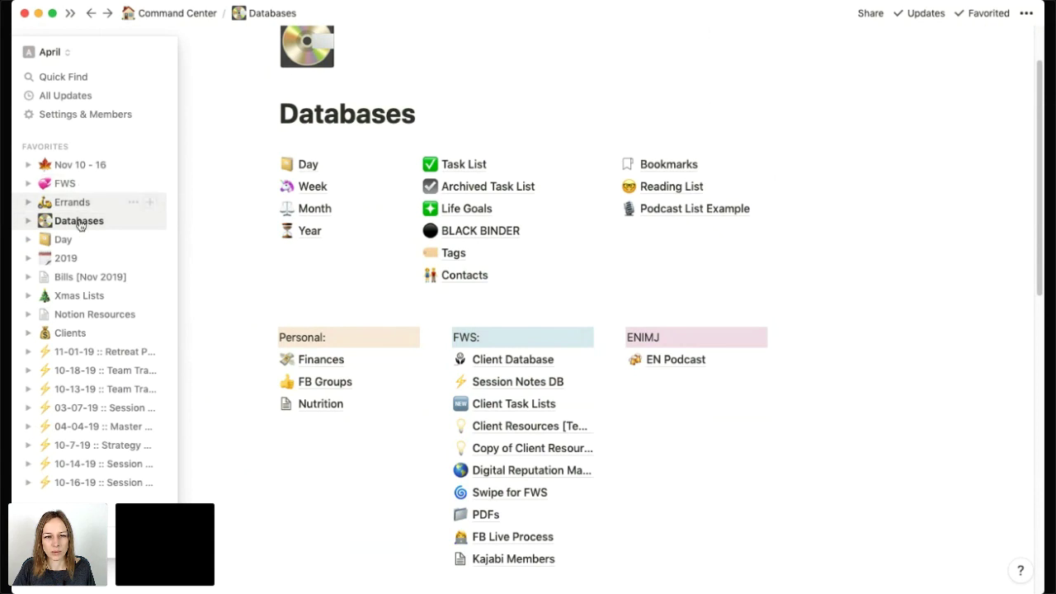
left_click(75, 301)
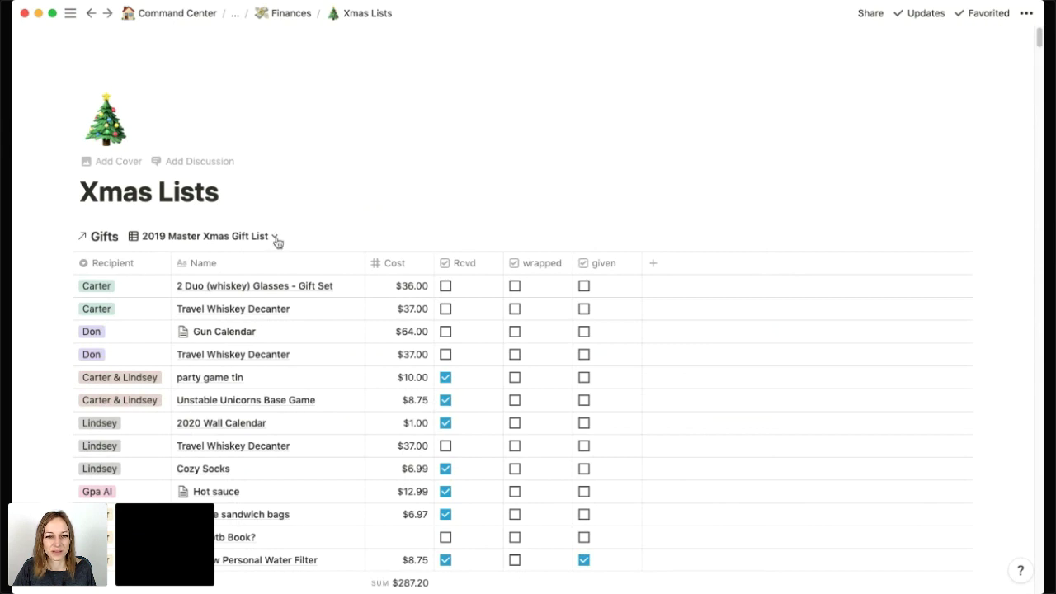
mouse_move(277, 241)
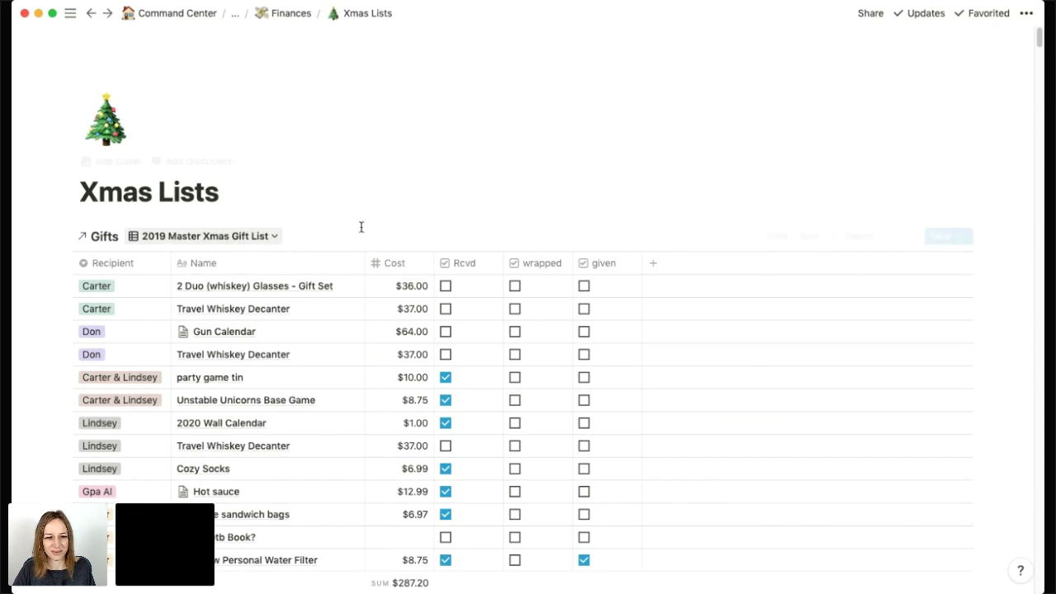
scroll(361, 227, "down", 1)
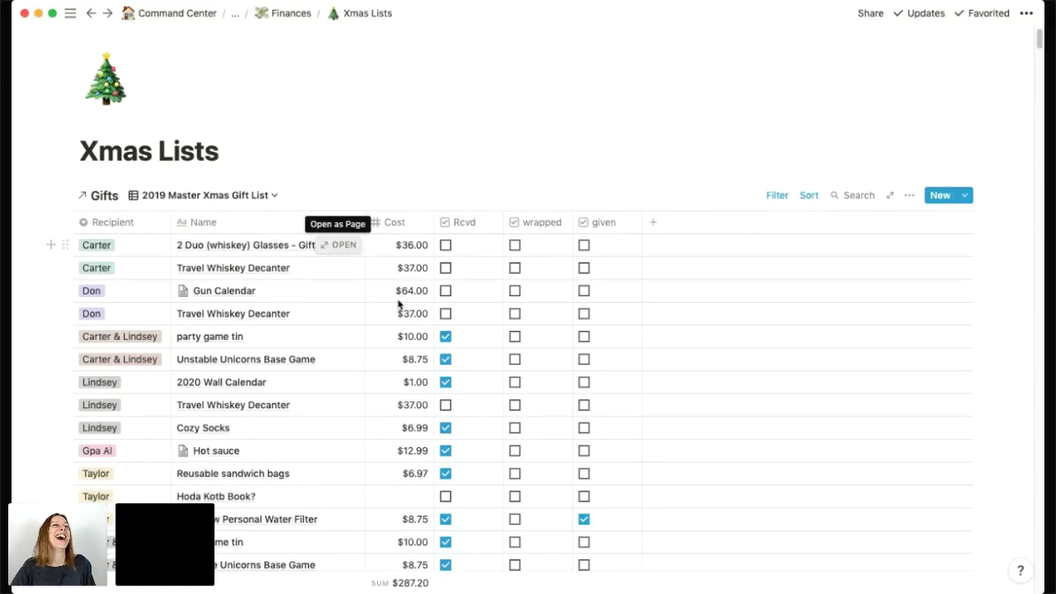
scroll(671, 345, "down", 2)
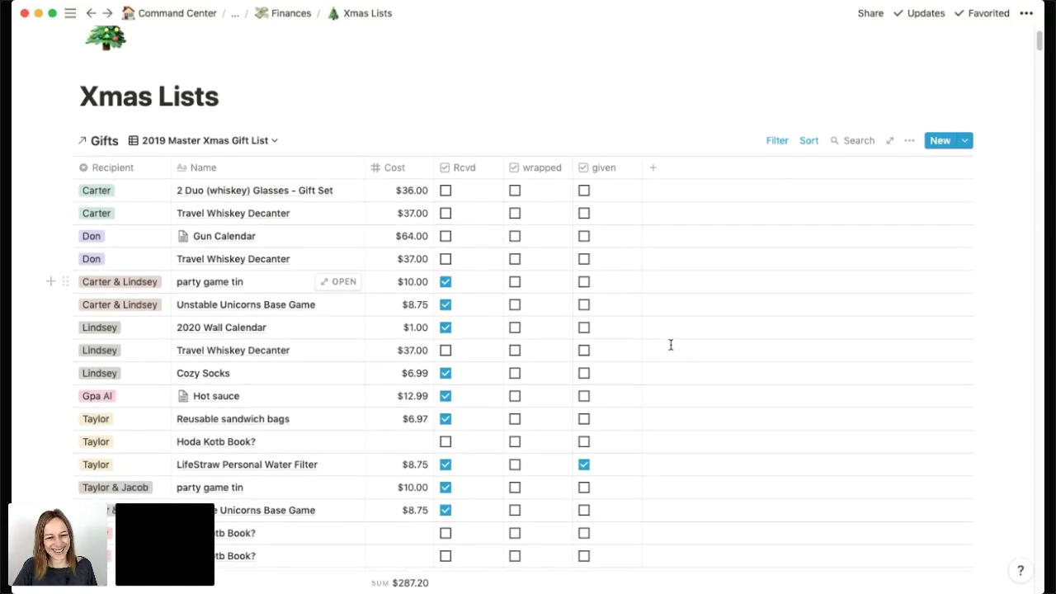
Create a gift record from the New Gift Entry template, look over its fields, and close it without filling in details
left_click(967, 142)
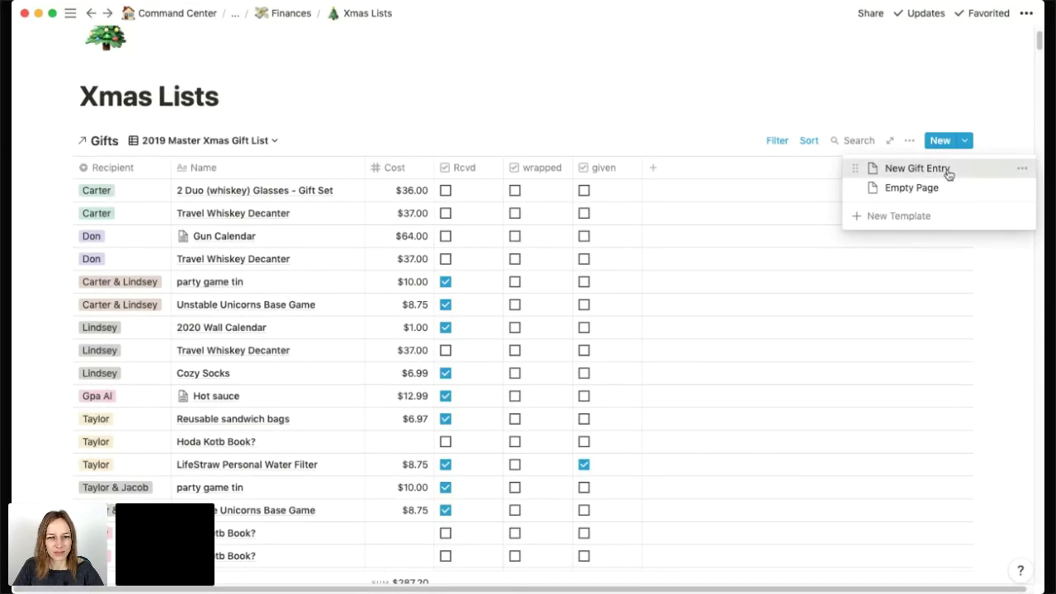
left_click(948, 169)
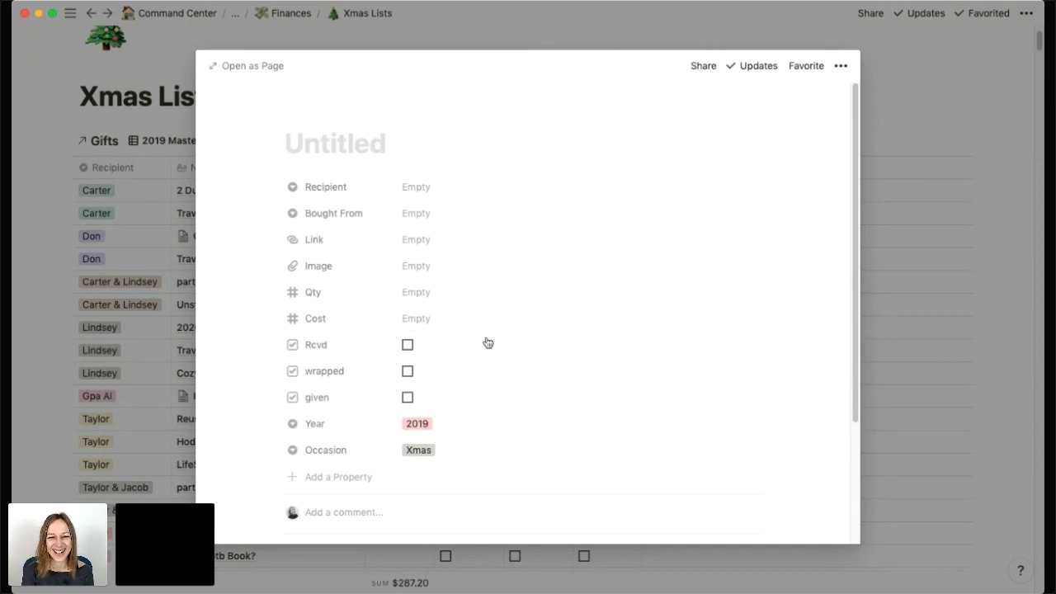
scroll(488, 342, "down", 2)
scroll(487, 342, "down", 3)
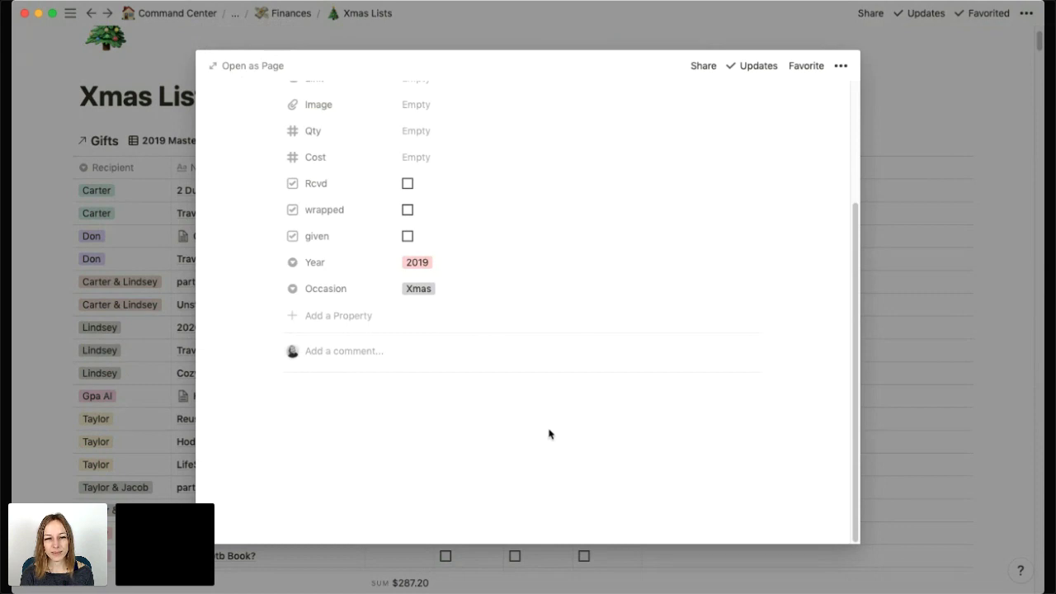
left_click(948, 101)
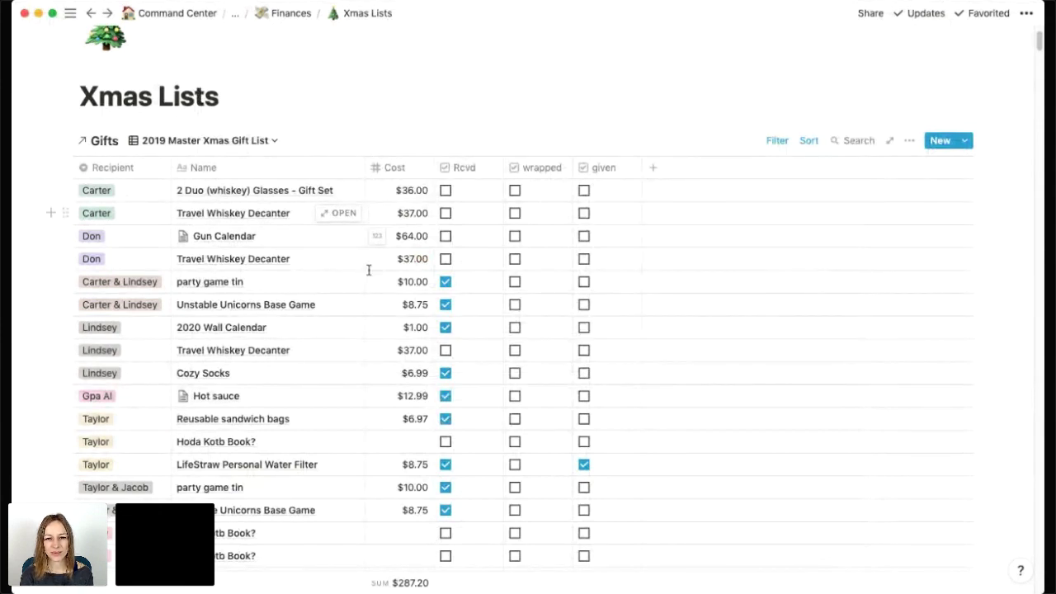
Look through the rows of the 2019 Master Xmas Gift List and the 2019 Kanban All board grouped by recipient
scroll(369, 270, "down", 5)
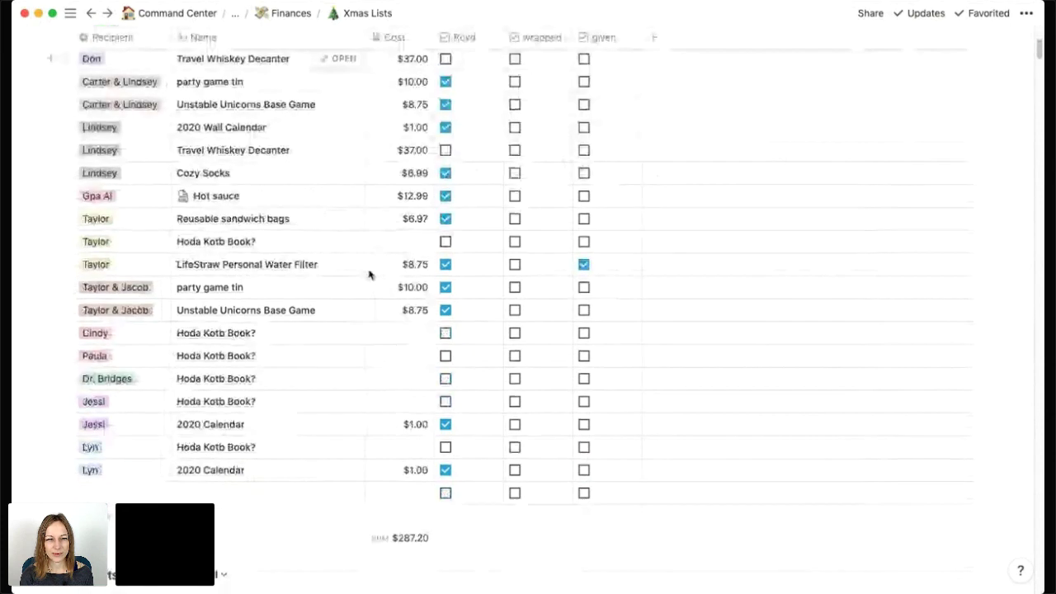
scroll(369, 275, "down", 2)
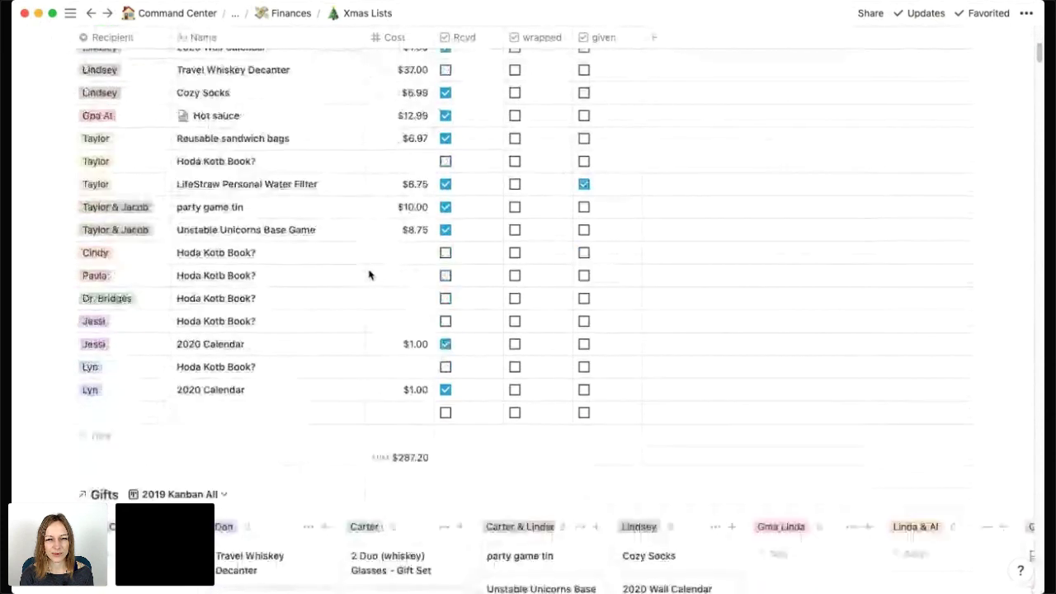
scroll(369, 275, "down", 3)
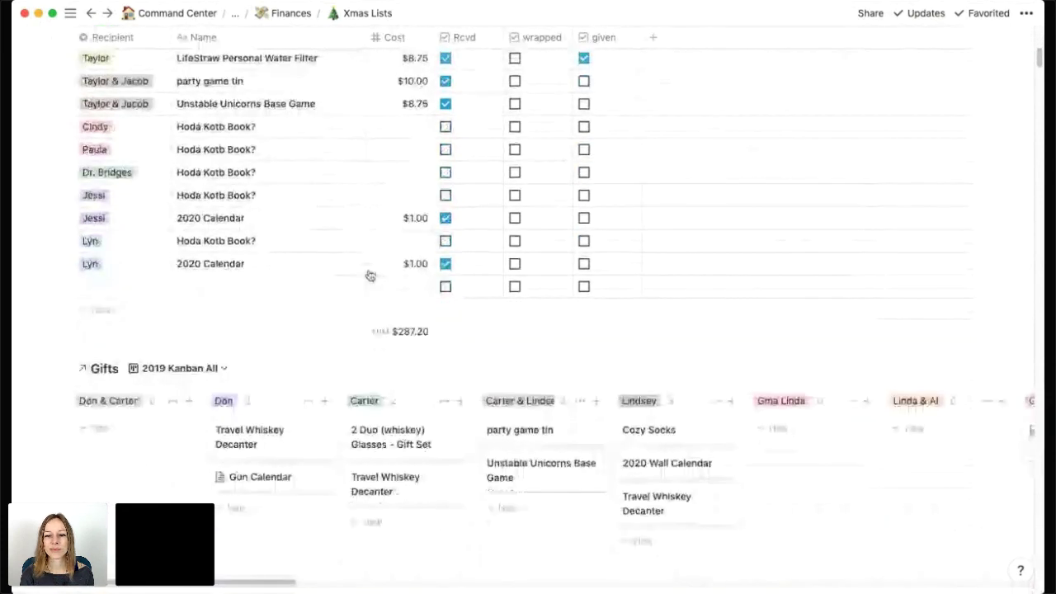
scroll(370, 274, "down", 1)
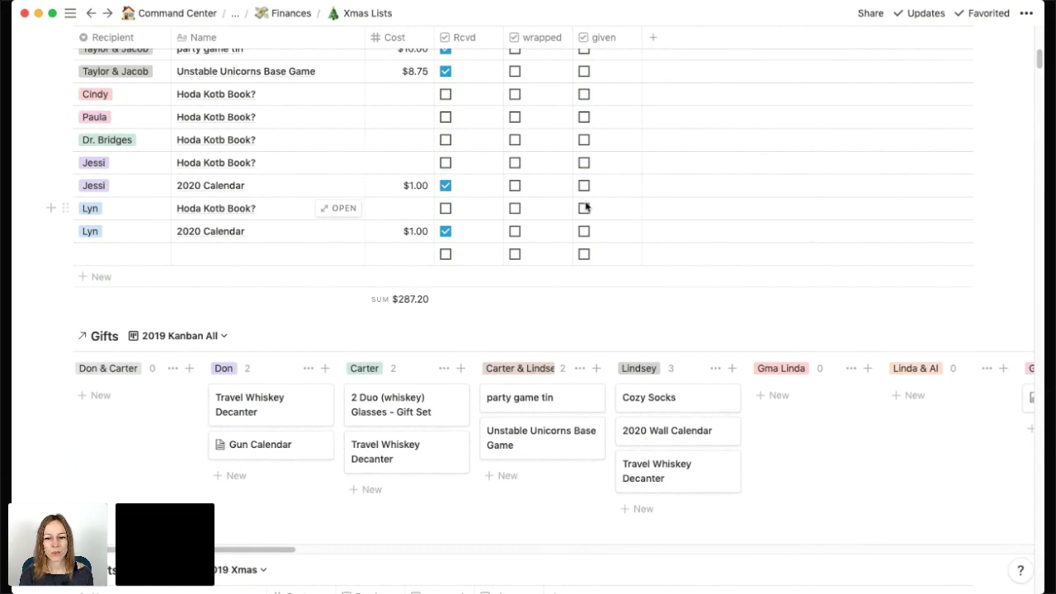
scroll(585, 207, "down", 1)
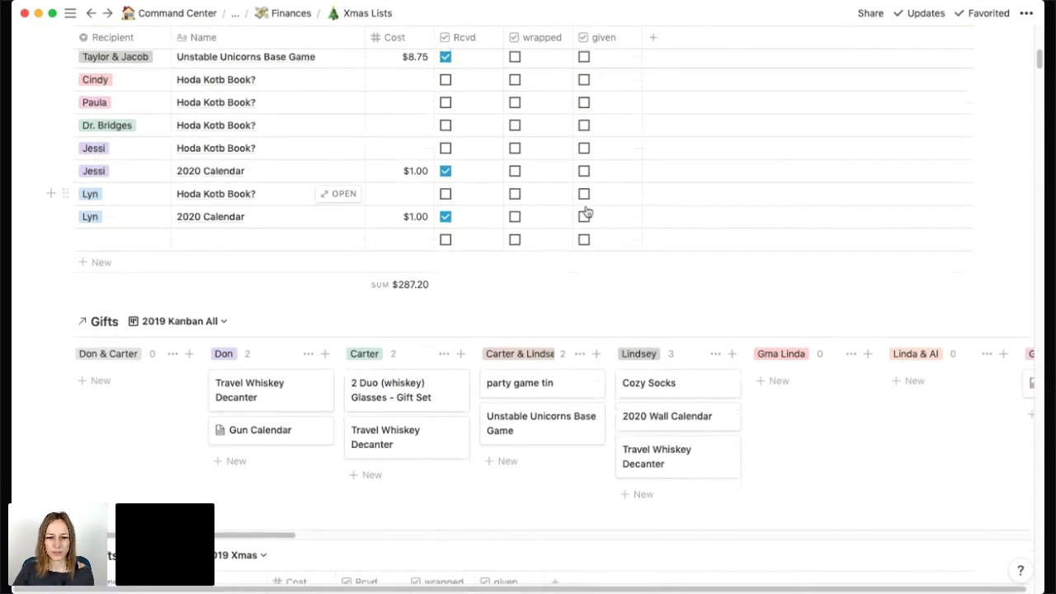
Inspect the Recipient and Year filter conditions of the second single-recipient 2019 Xmas gift table, and close the filter unchanged
scroll(586, 207, "down", 5)
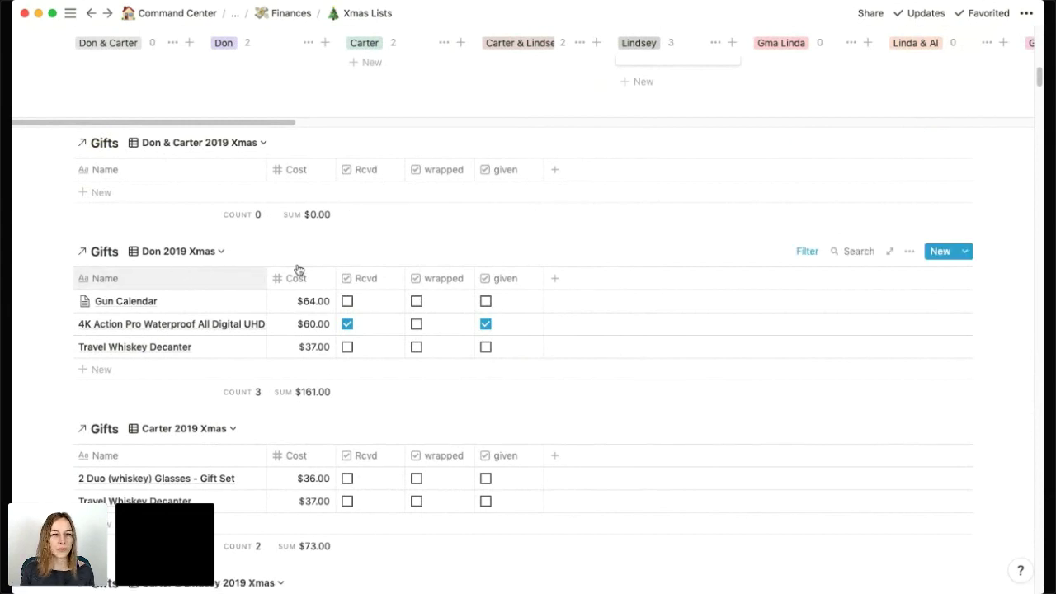
left_click(807, 254)
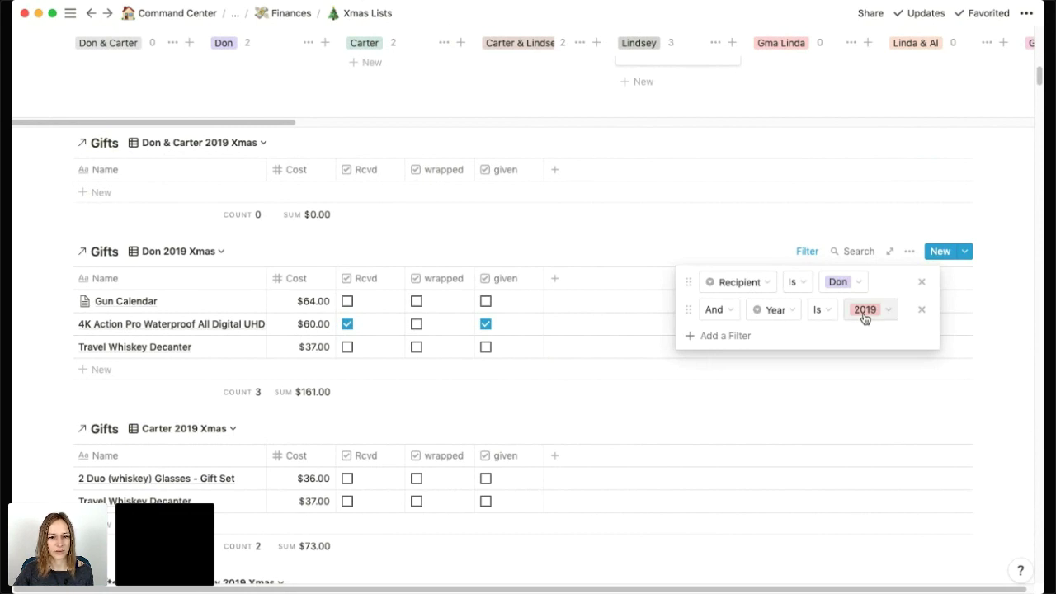
left_click(653, 239)
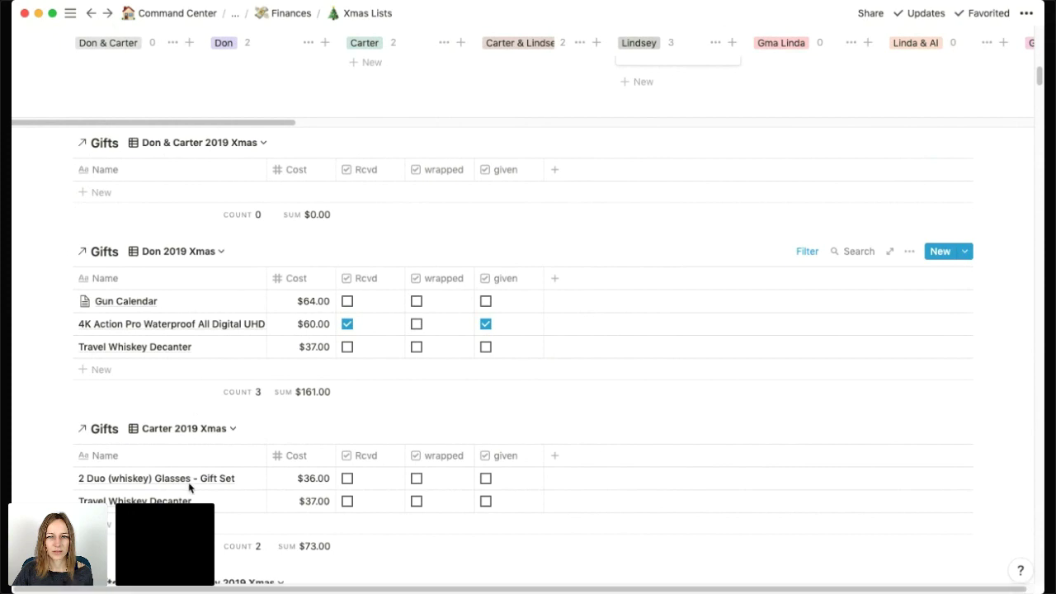
Look over the following per-recipient 2019 Xmas gift tables, including their item counts and cost sums
scroll(188, 484, "down", 3)
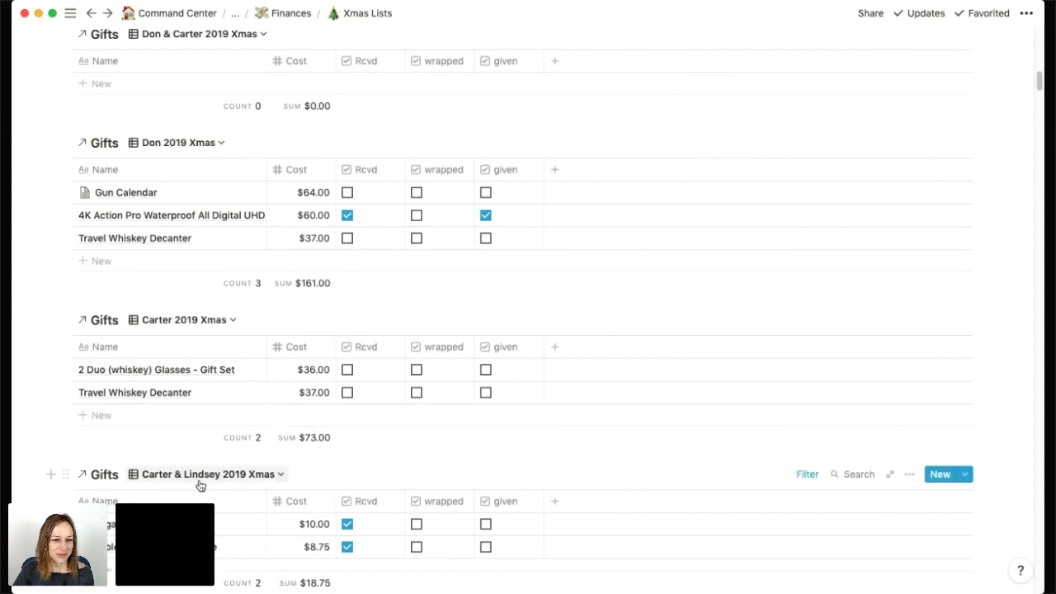
scroll(200, 486, "down", 1)
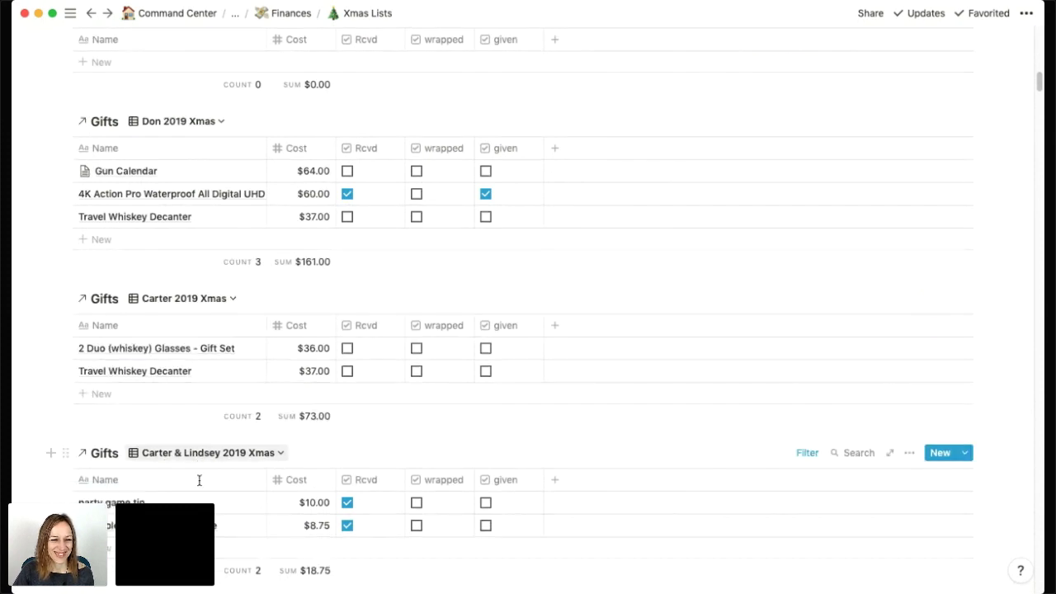
scroll(199, 480, "down", 5)
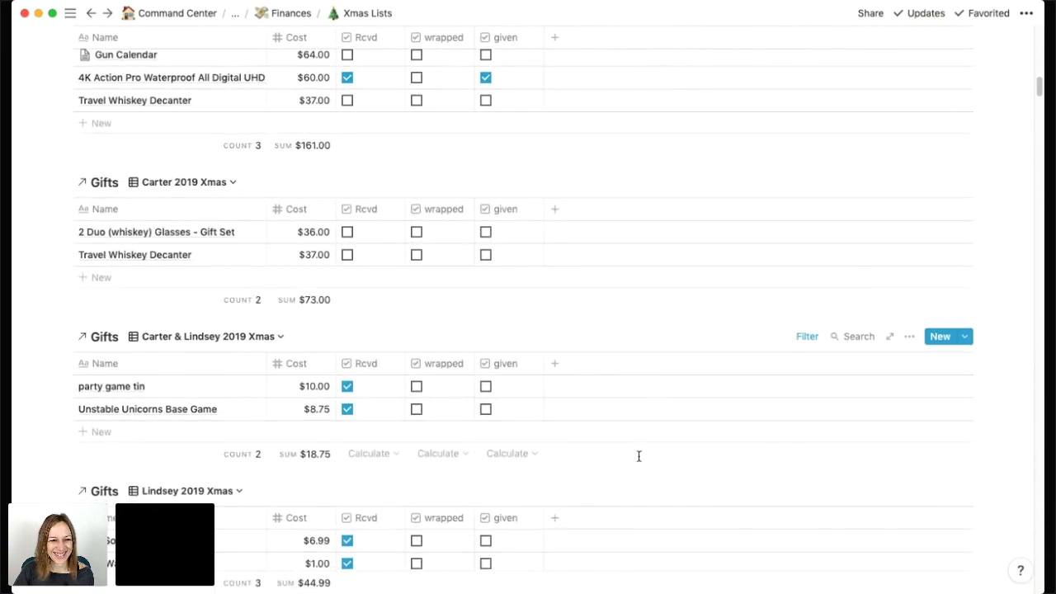
scroll(634, 455, "down", 2)
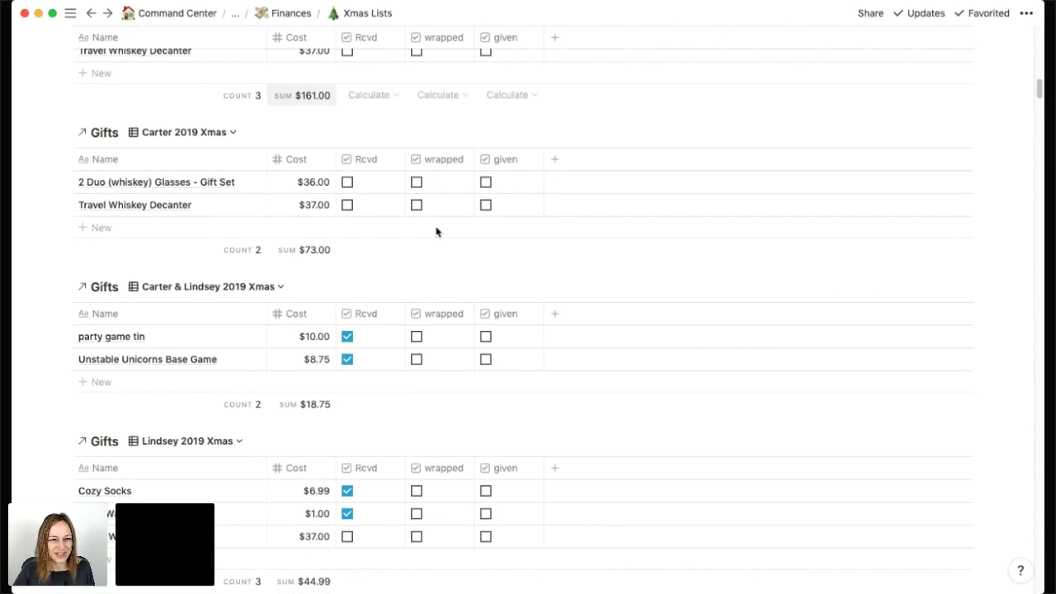
Return to the 2019 Master Xmas Gift List and review its gift rows and the sum of the Cost column
scroll(471, 235, "up", 10)
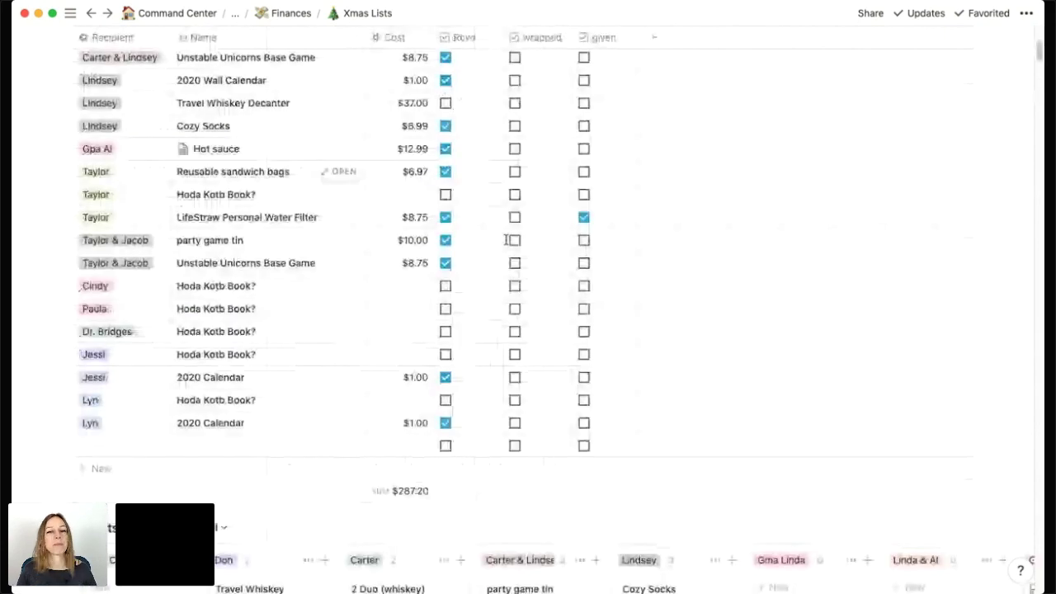
scroll(505, 239, "up", 5)
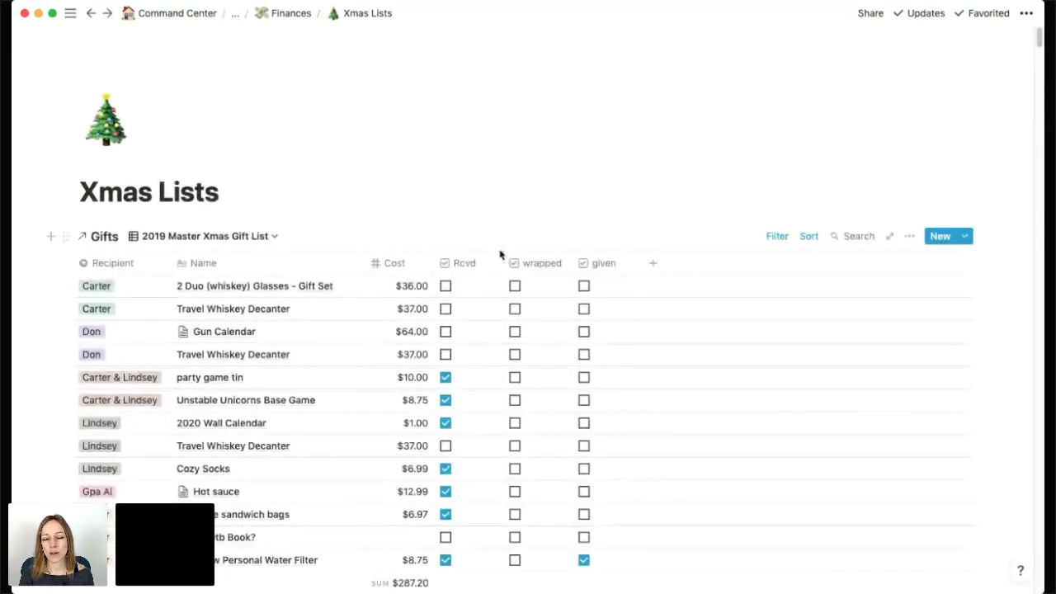
scroll(500, 254, "down", 3)
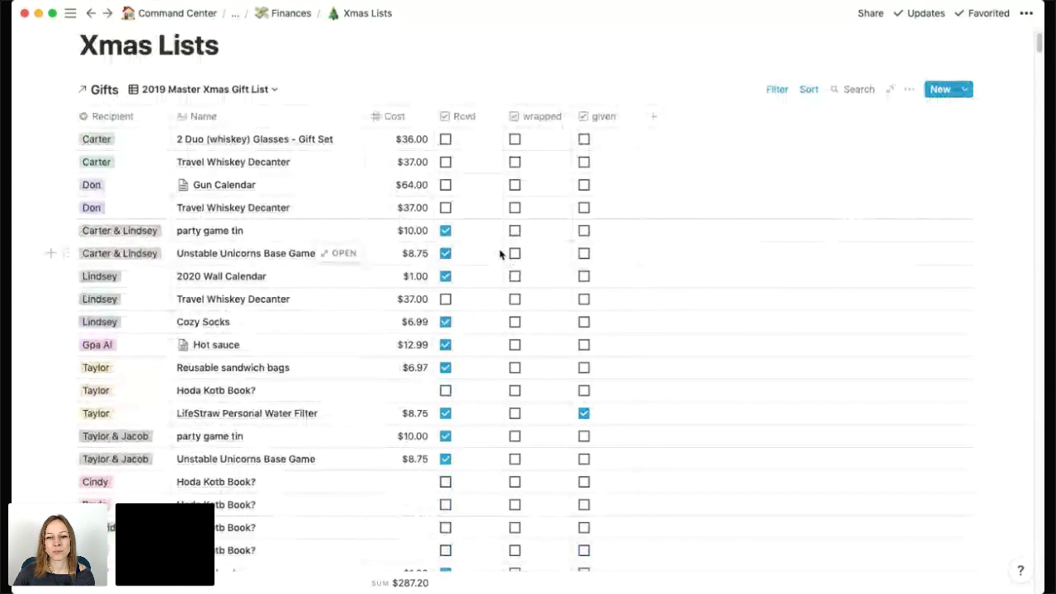
scroll(500, 254, "down", 4)
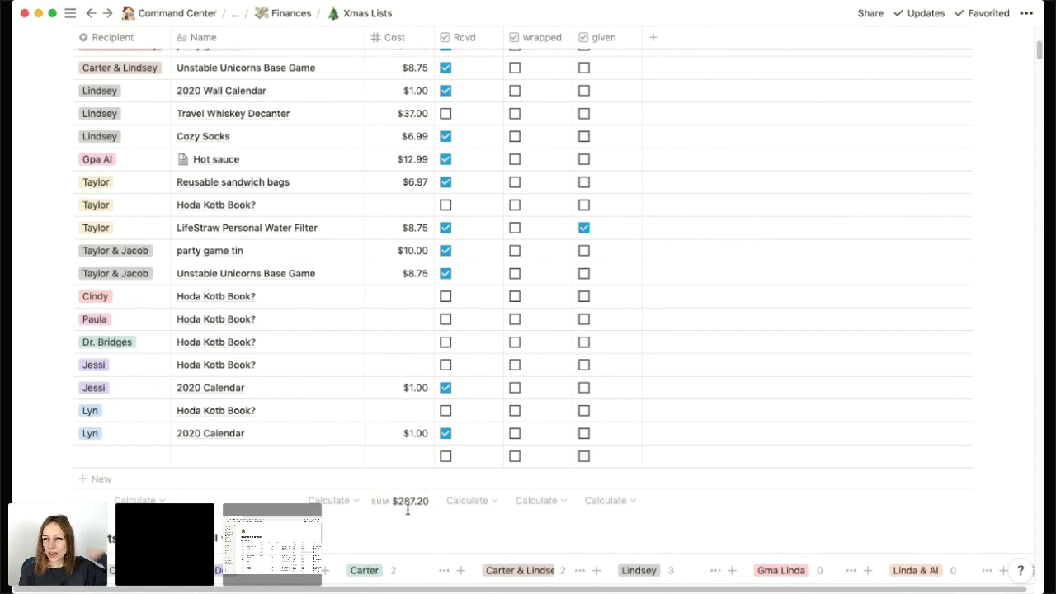
scroll(409, 514, "up", 10)
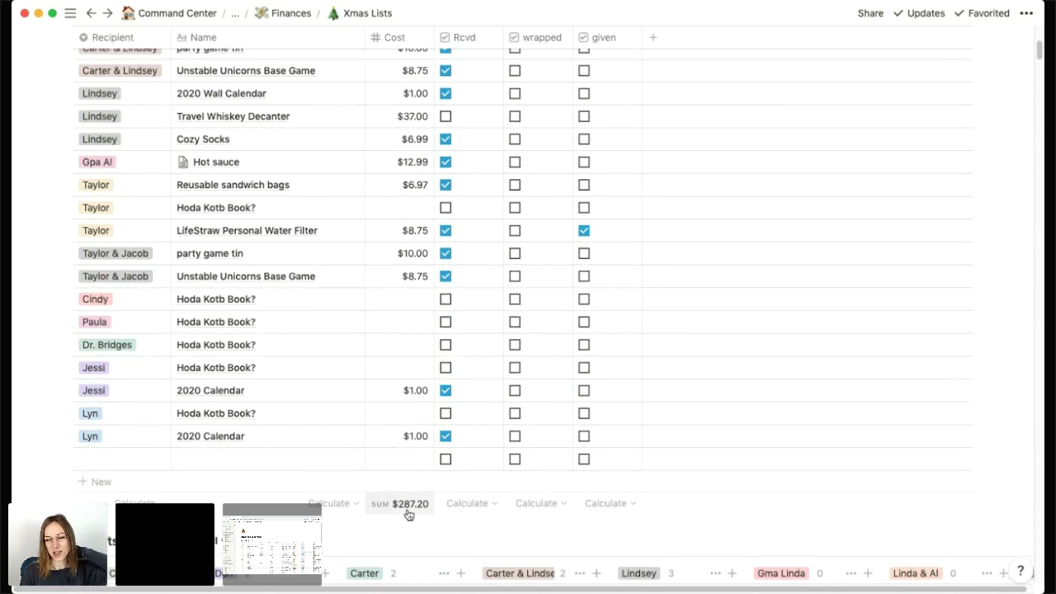